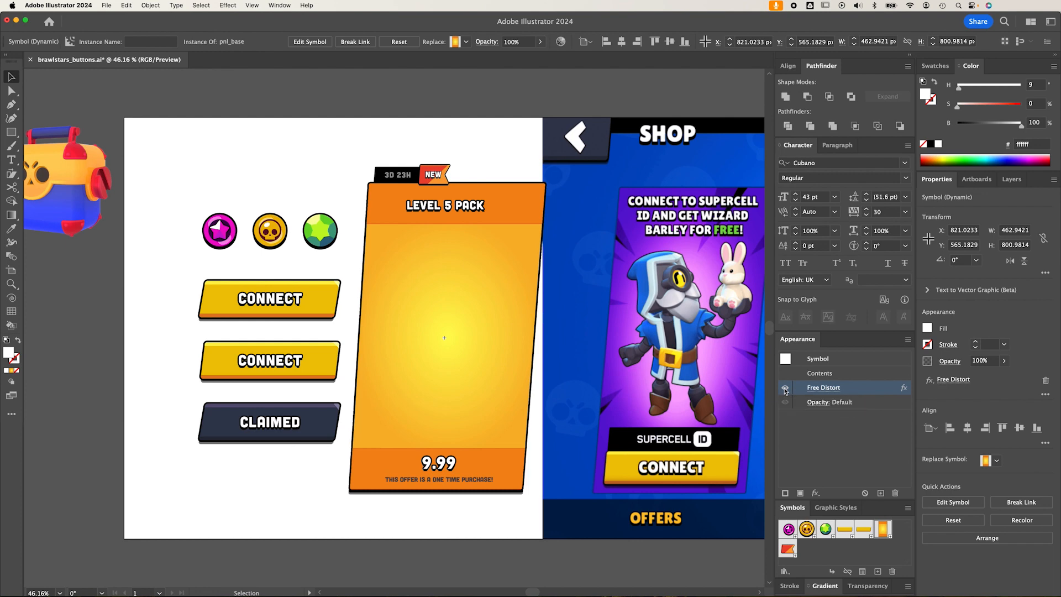
Hide the Free Distort effect on the orange offer panel.
left_click(785, 389)
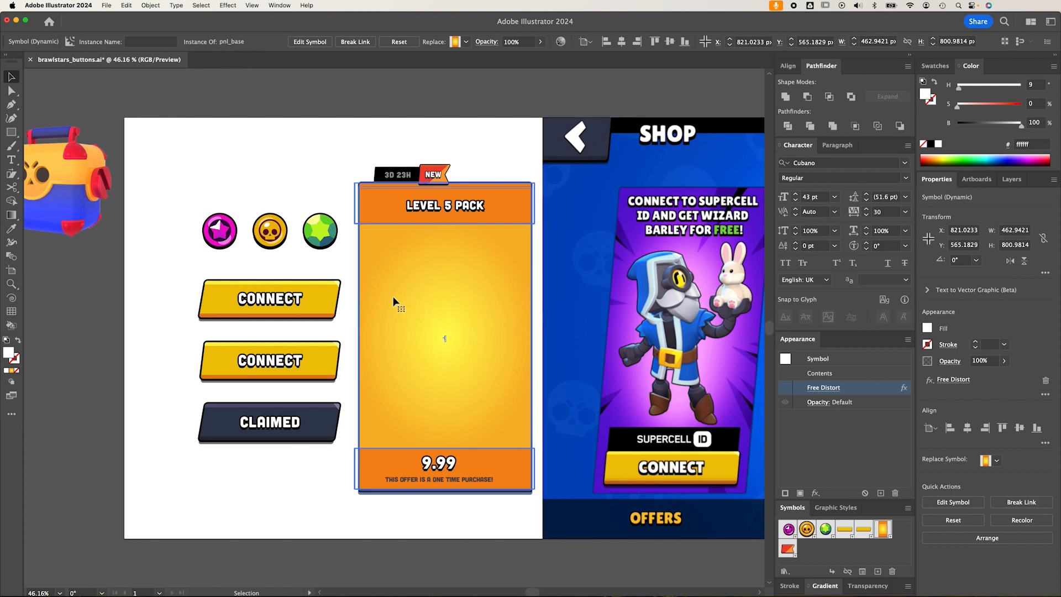
Try slanting the orange panel freehand with the Shear tool, and undo the attempt.
key("e")
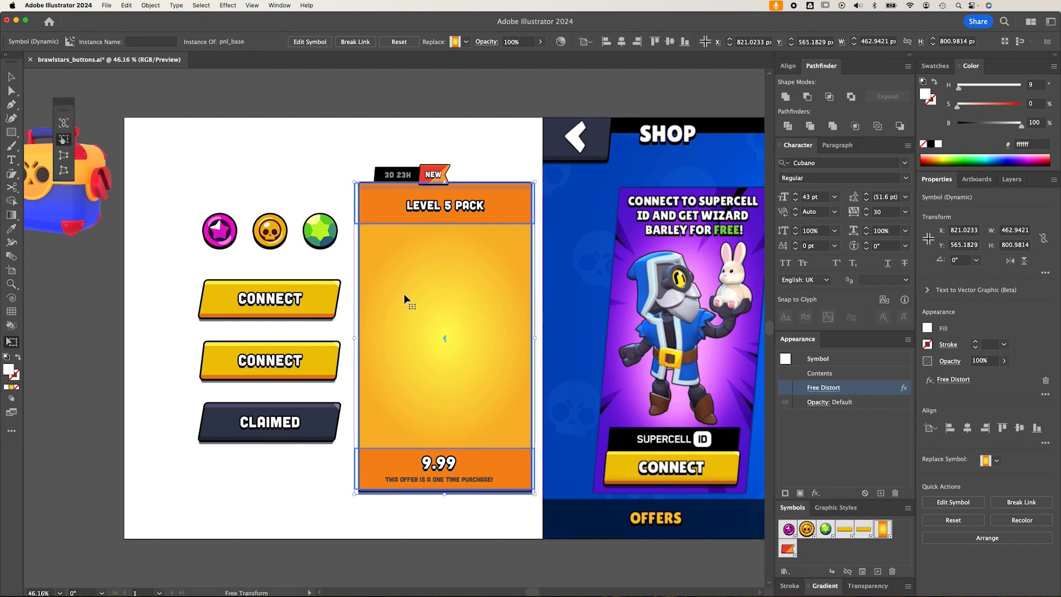
left_click(17, 178)
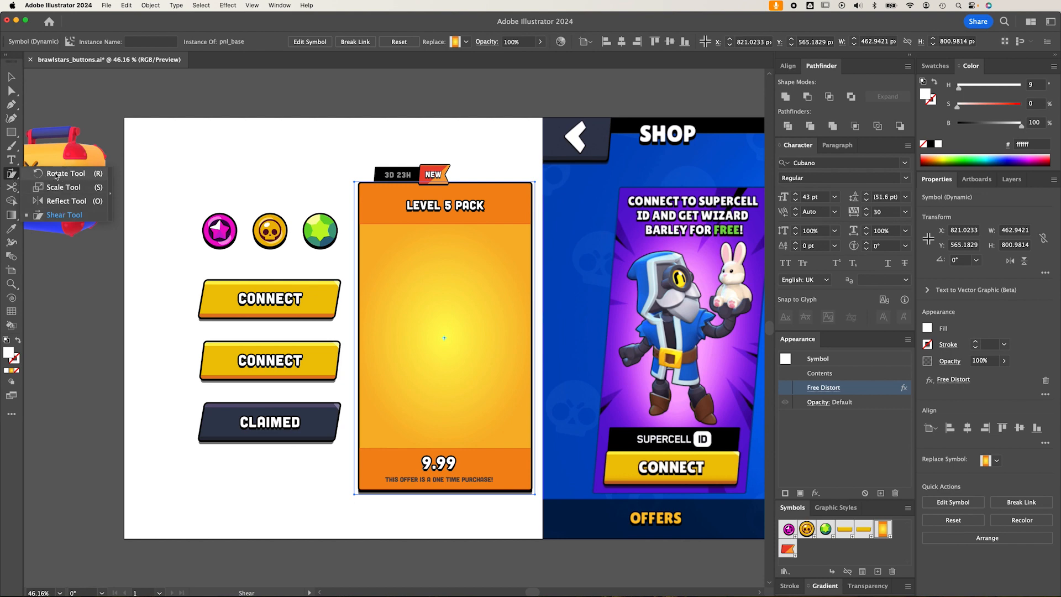
left_click(62, 217)
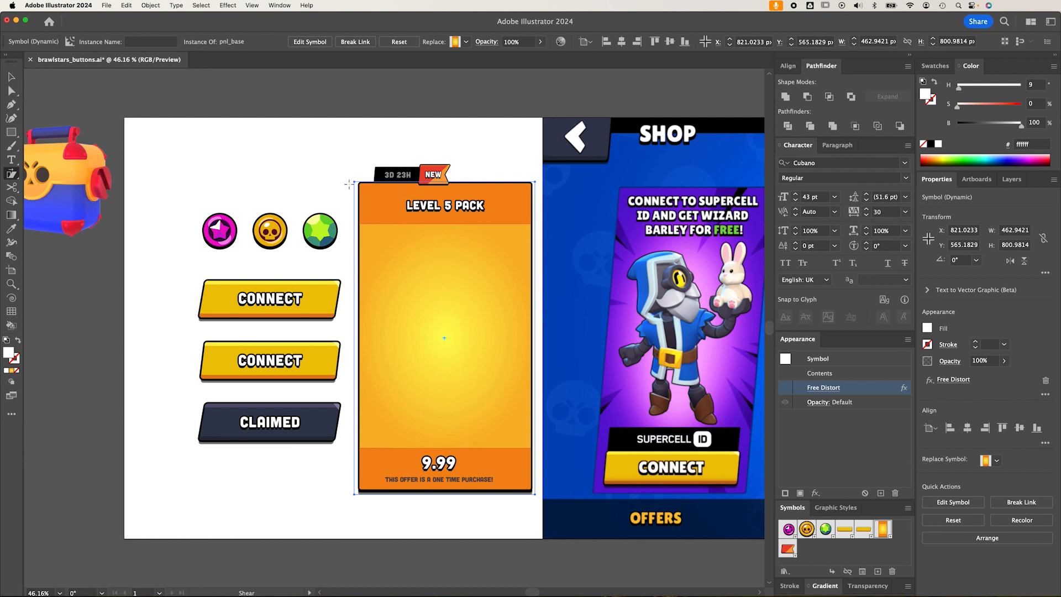
left_click_drag(352, 181, 362, 186)
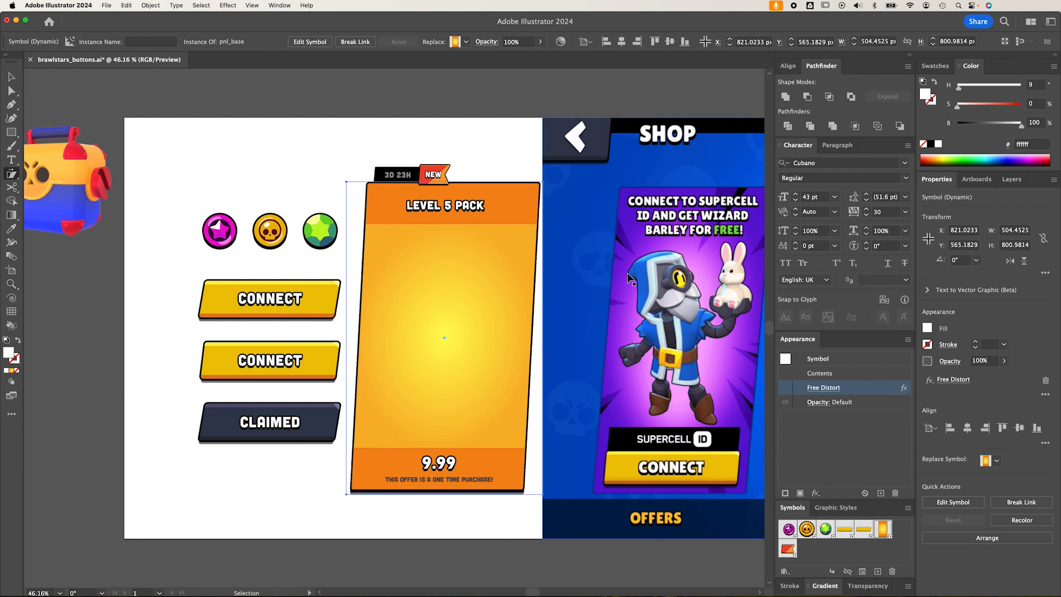
key("super+z")
key("v")
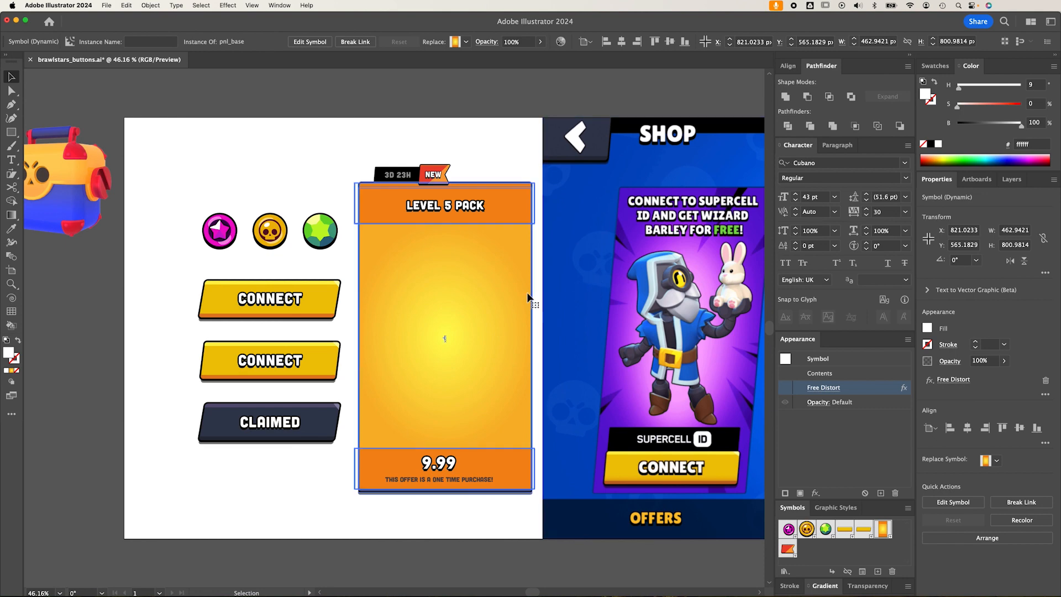
Shear the orange panel along the horizontal axis with a shear angle of 6°.
left_click(157, 7)
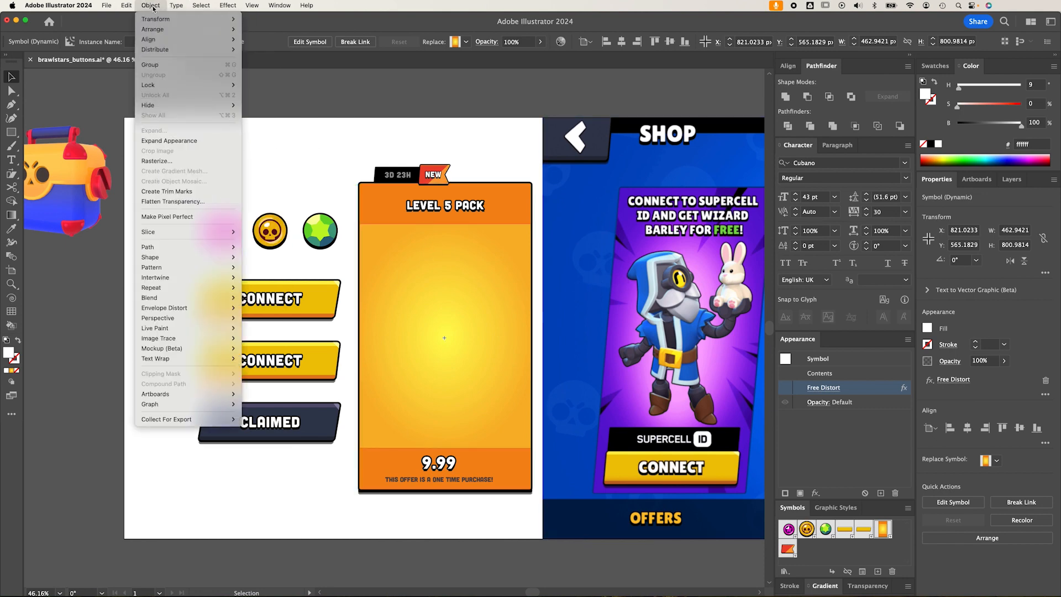
mouse_move(156, 19)
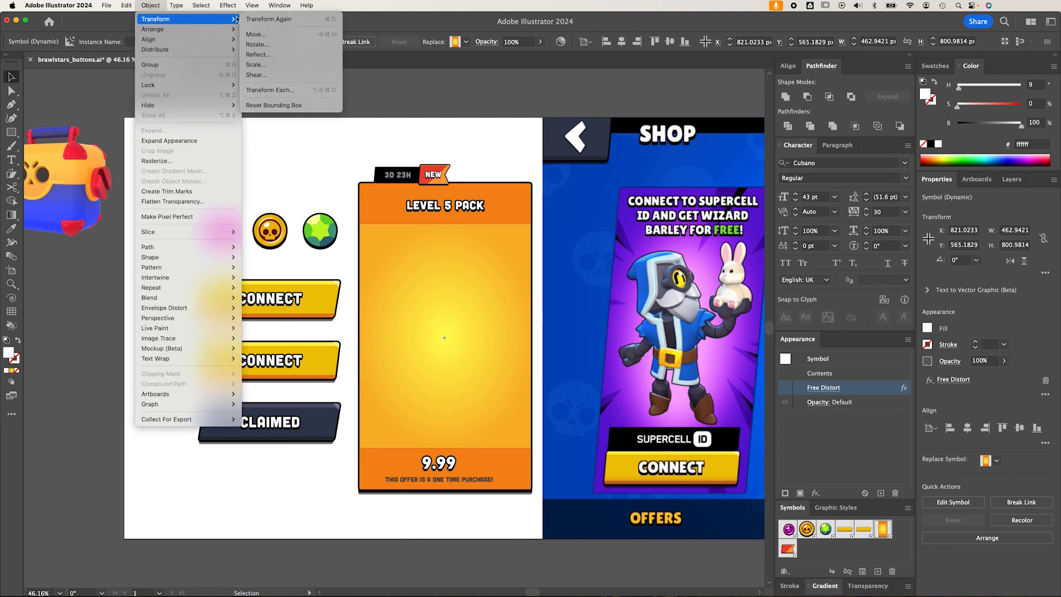
left_click(279, 76)
left_click_drag(489, 194, 225, 167)
key("Up")
key("Up")
key("Up")
key("Up")
key("Down")
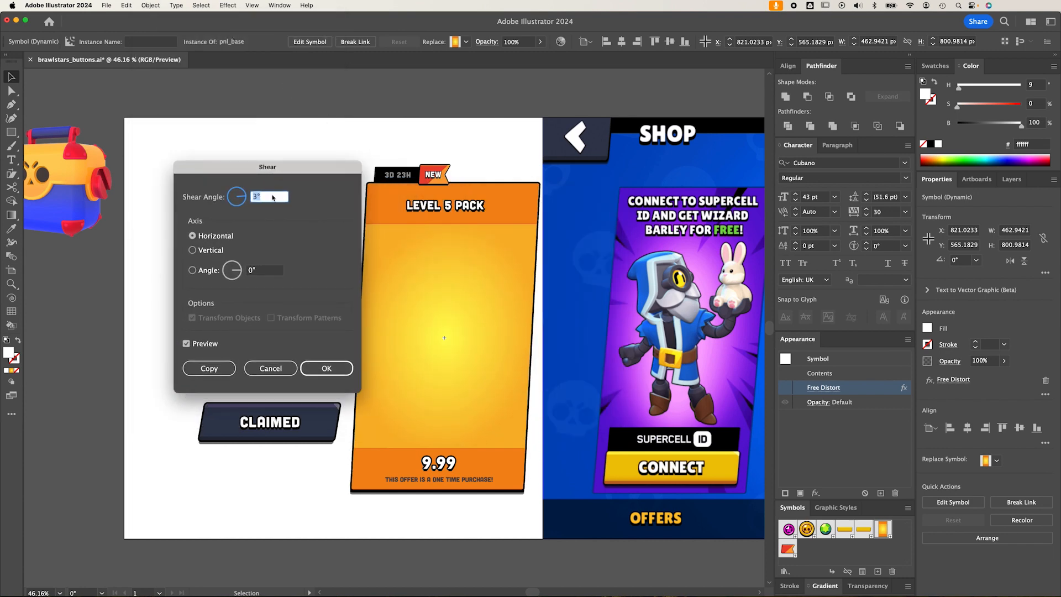
left_click_drag(260, 167, 202, 160)
key("Up")
key("Up")
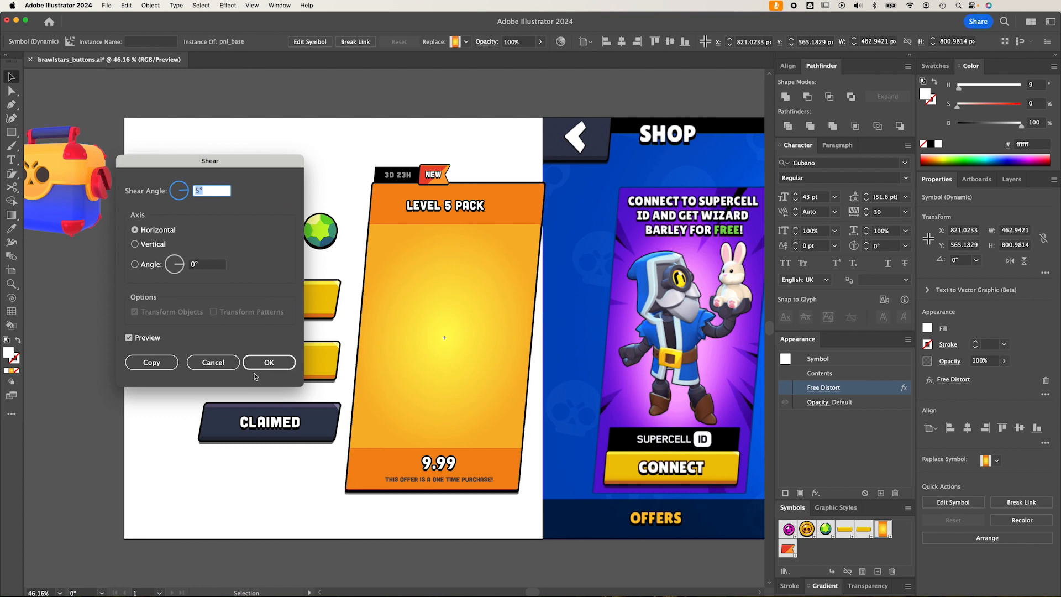
key("Return")
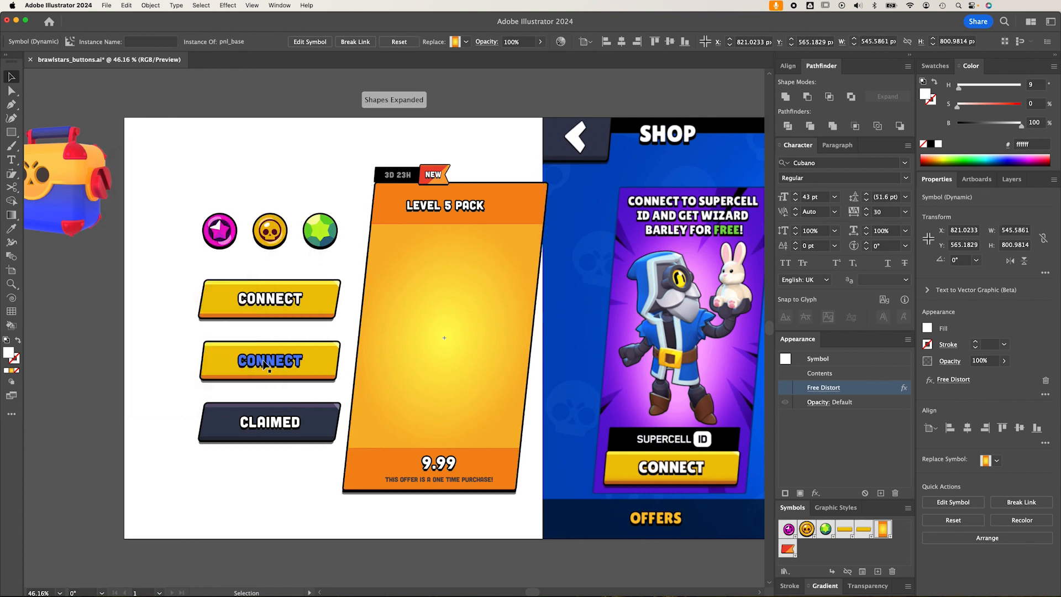
Try stretching the sheared panel with Free Transform to a height of about 909 px.
key("e")
left_click_drag(551, 338, 552, 376)
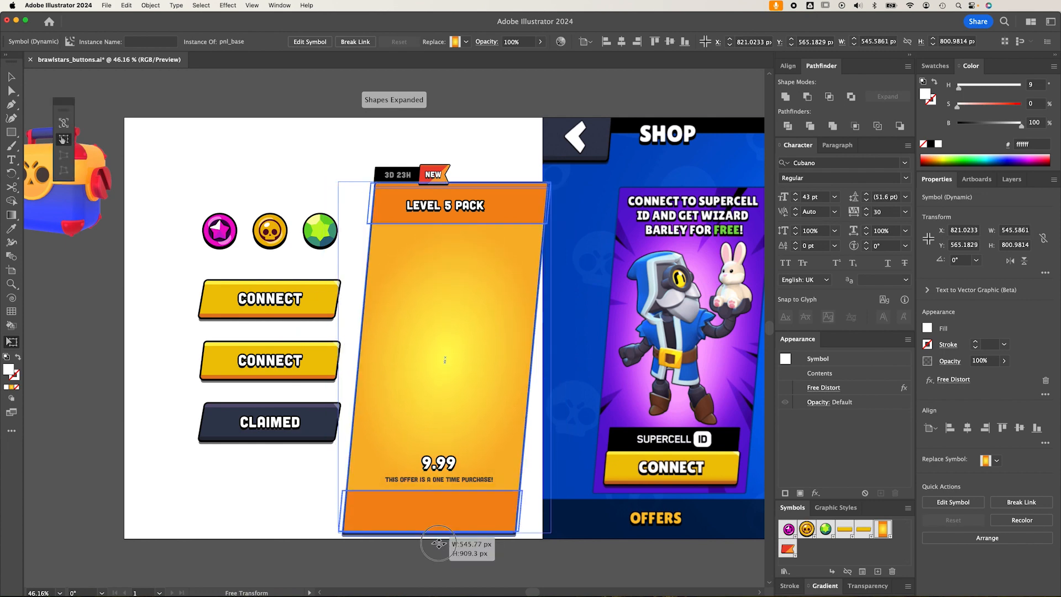
key("v")
Open the pnl_base symbol definition to examine its unslanted artwork and return to the main artwork.
double_click(462, 365)
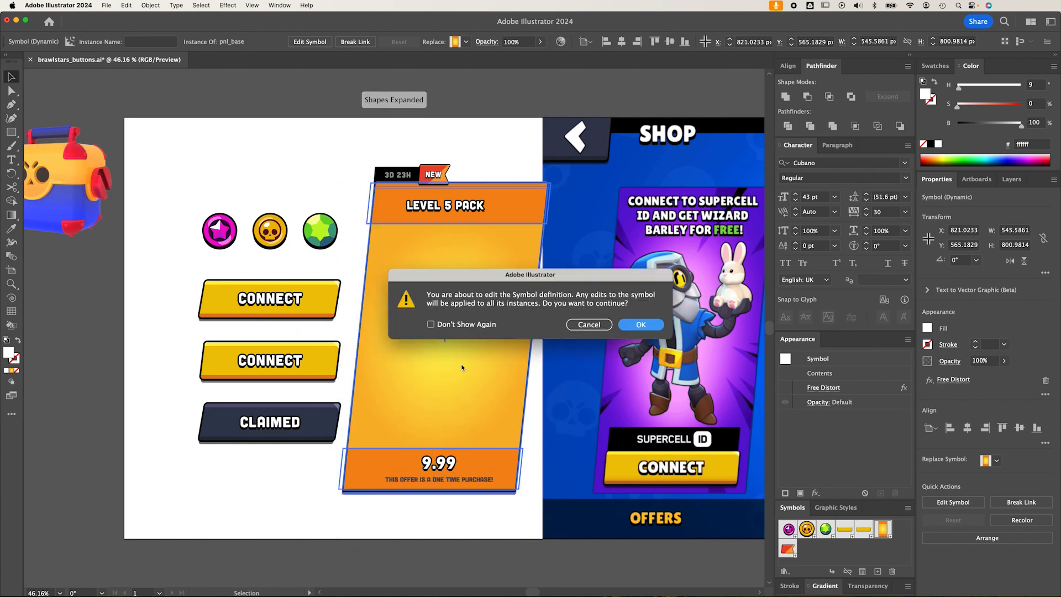
left_click(637, 328)
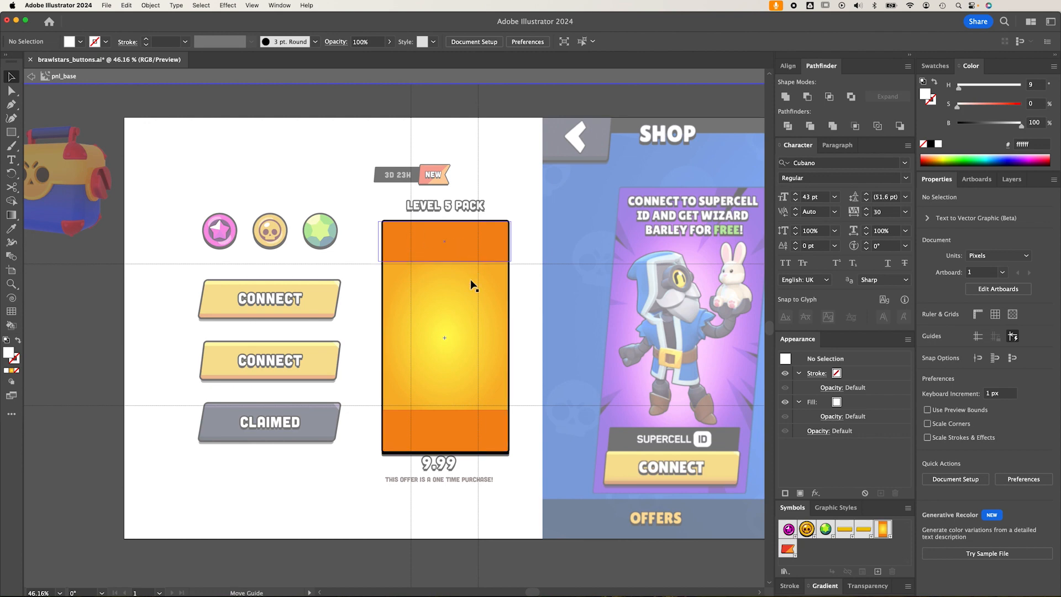
double_click(367, 344)
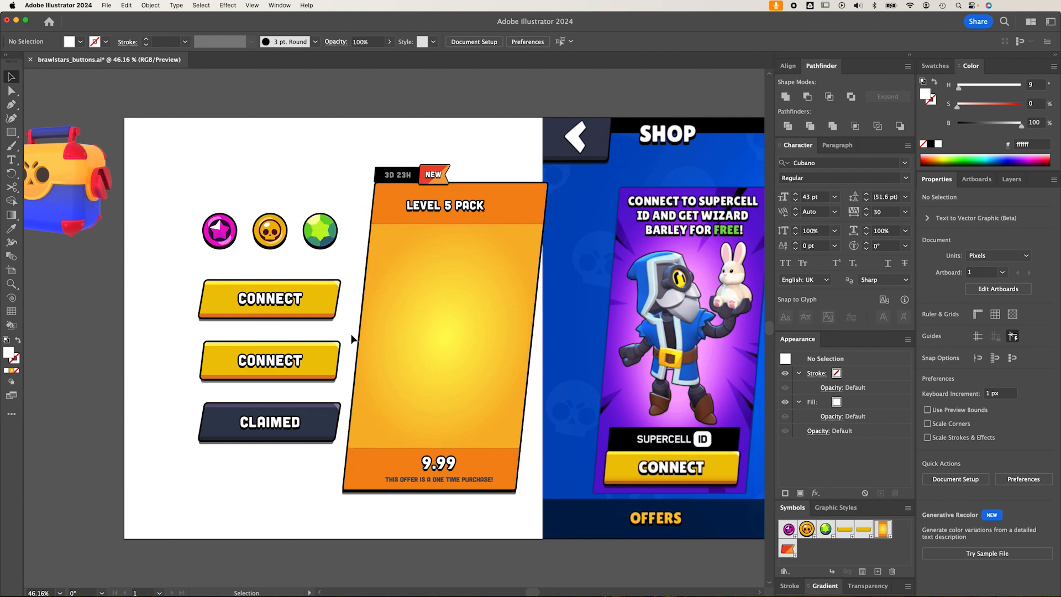
Try moving the shop reference image away from the panel, and undo back to before the panel's shear.
left_click_drag(387, 341, 197, 309)
left_click_drag(388, 313, 556, 312)
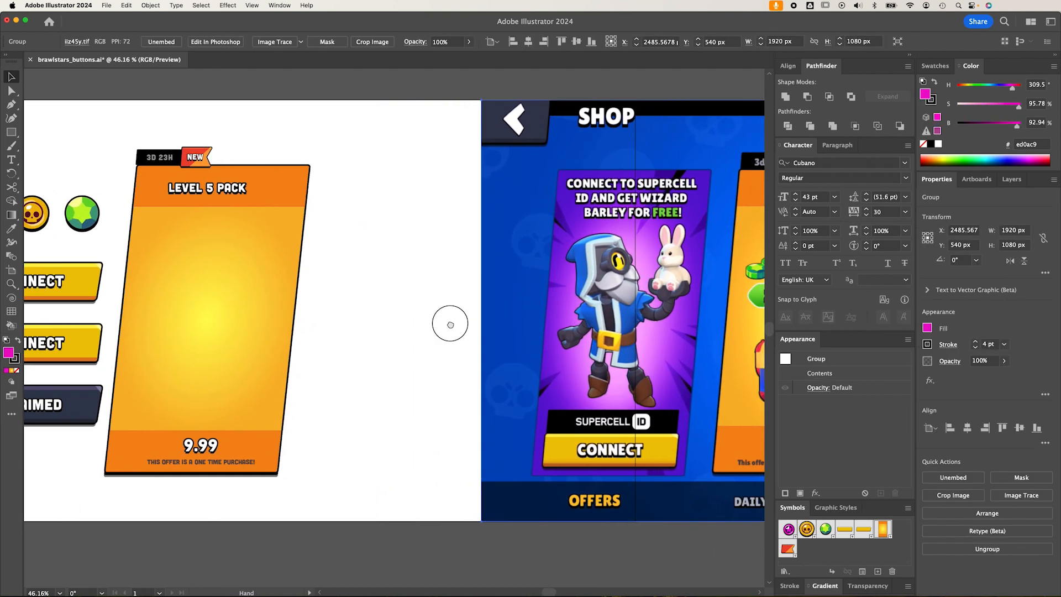
scroll(450, 320, "right", 5)
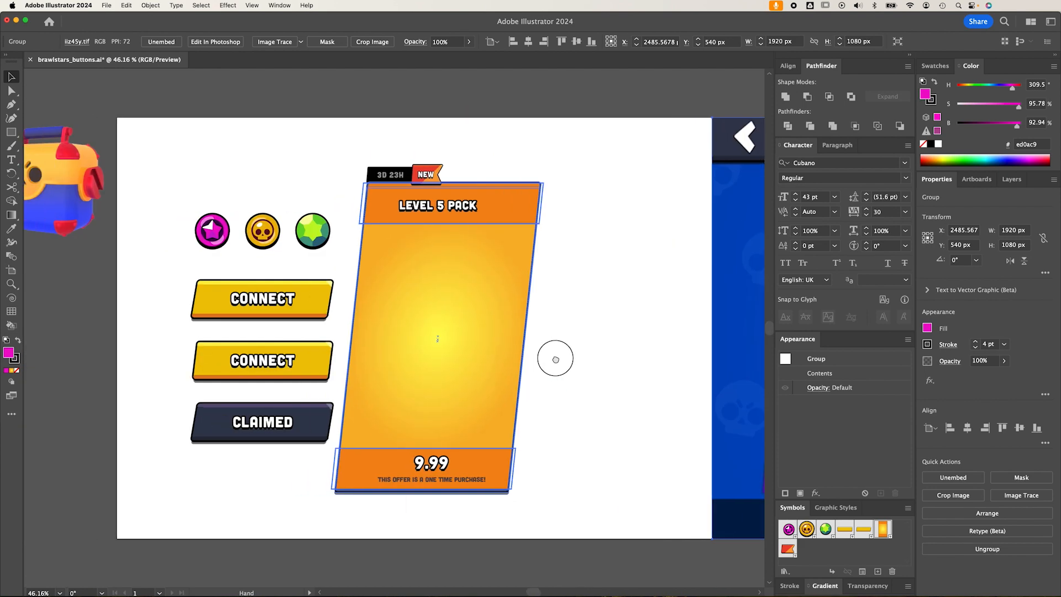
key("ctrl+z")
Apply a 6° horizontal shear to the orange offer panel again.
left_click(436, 341)
left_click(176, 6)
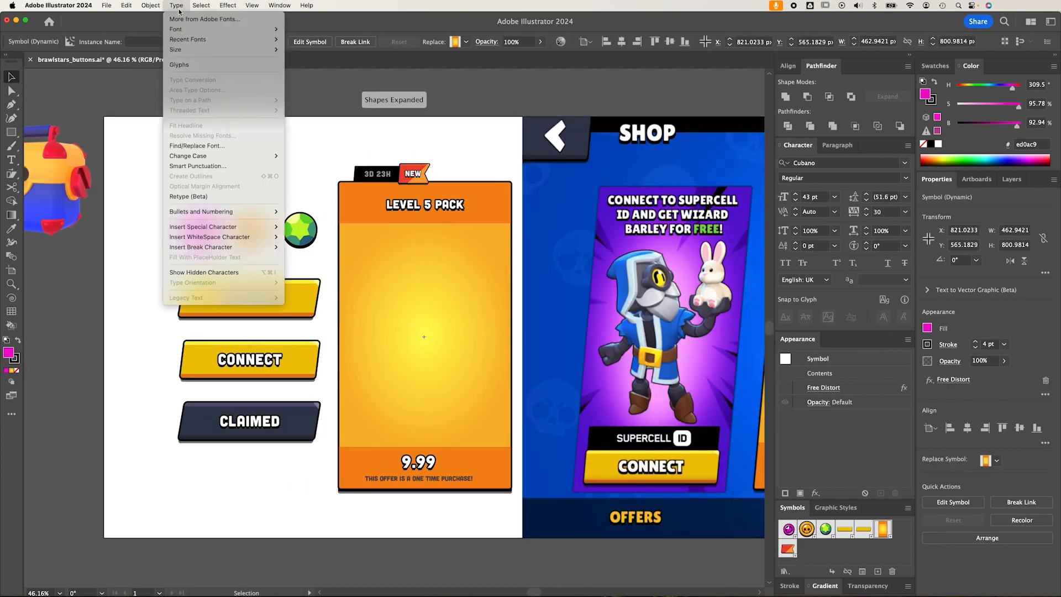
mouse_move(150, 5)
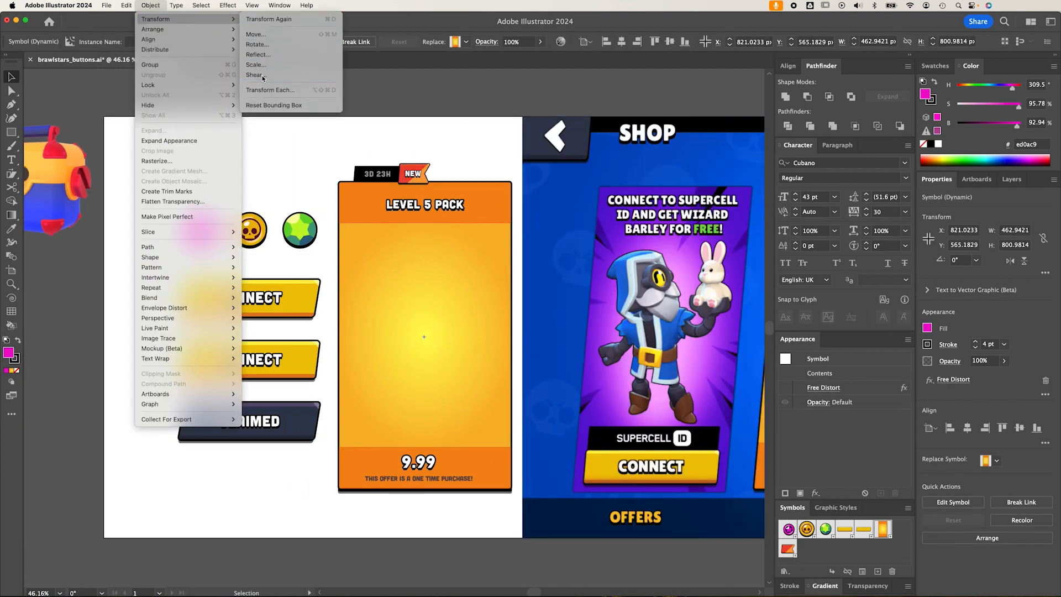
left_click(262, 76)
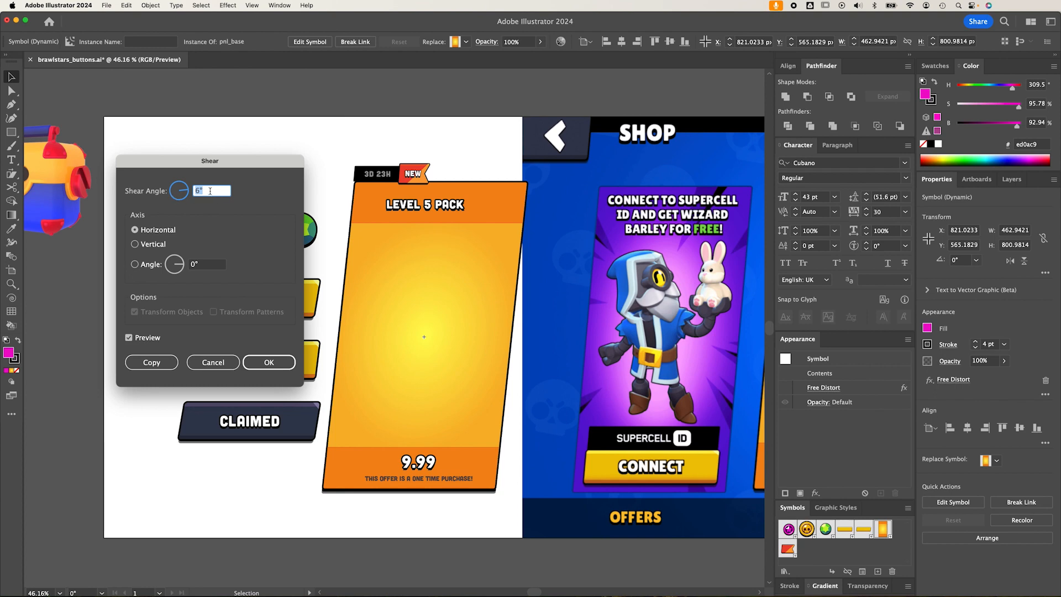
left_click(258, 362)
Hide the Free Distort effect on the black timer tag and on the ribbon artwork inside the Offer_ribbon symbol.
left_click(359, 174)
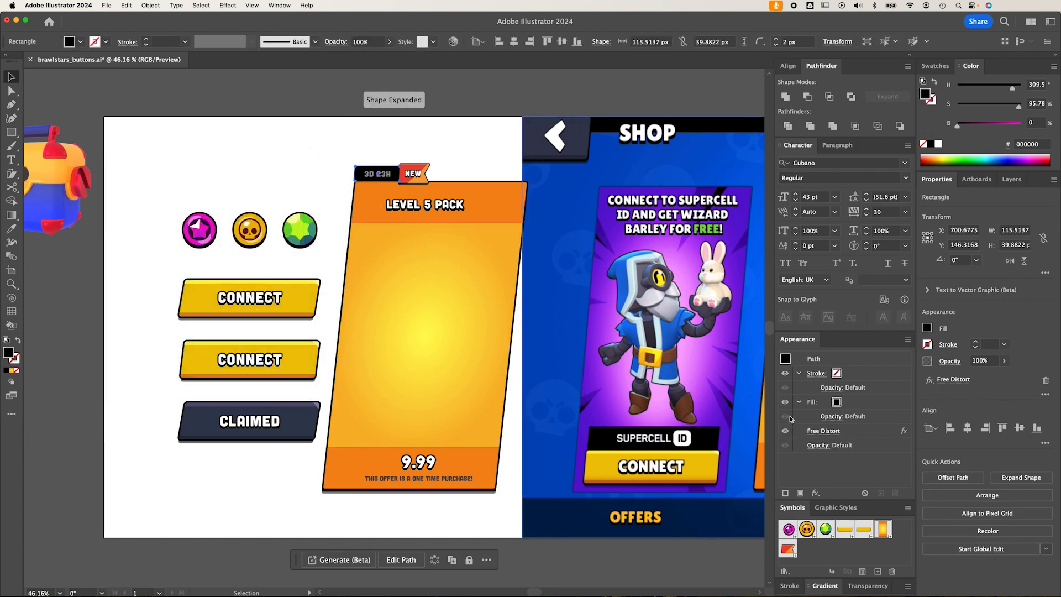
left_click(786, 431)
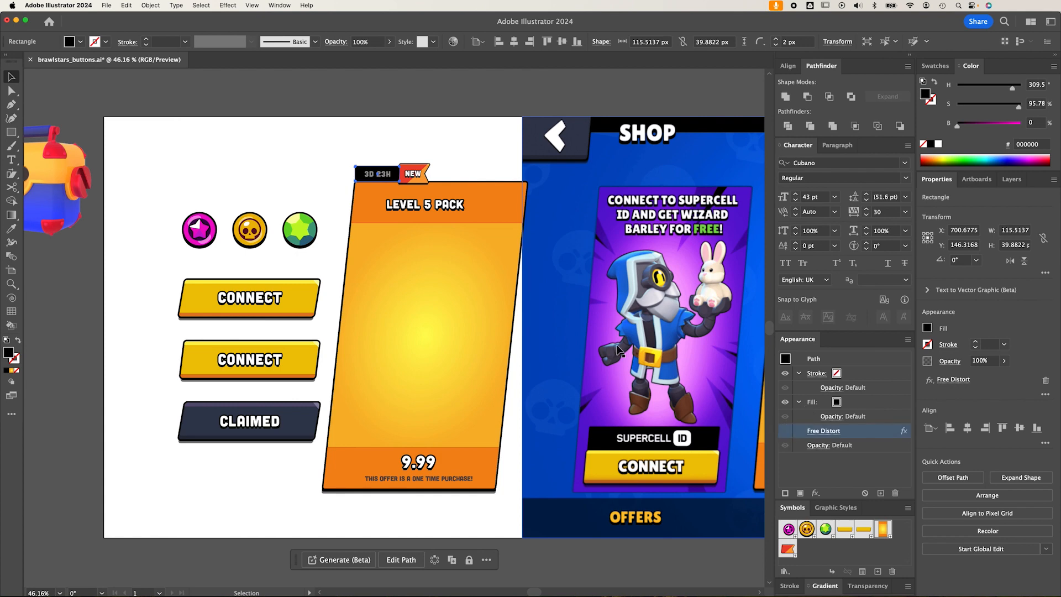
left_click(425, 167)
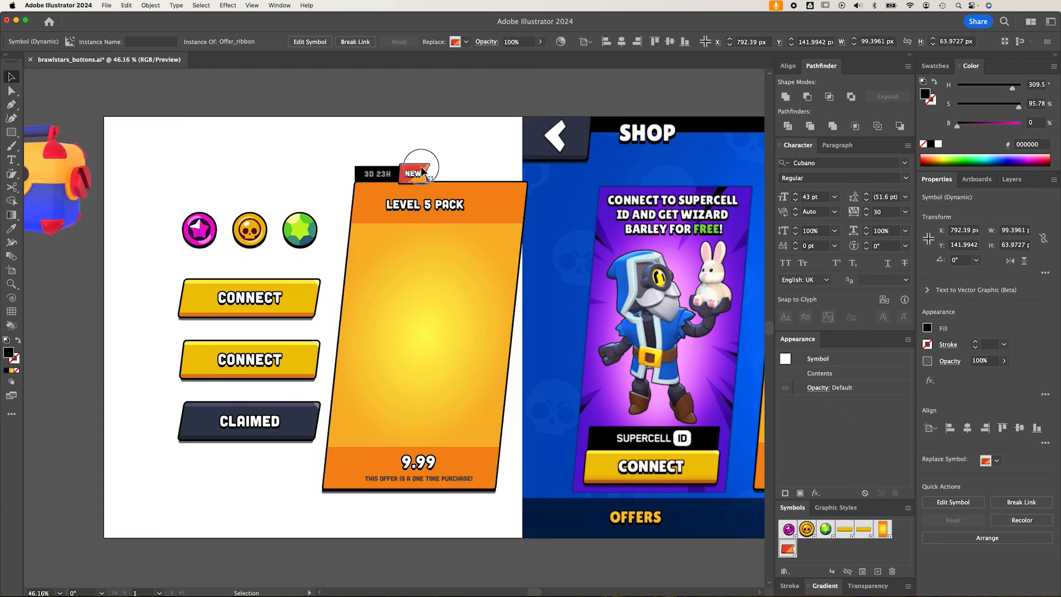
double_click(422, 171)
left_click(641, 325)
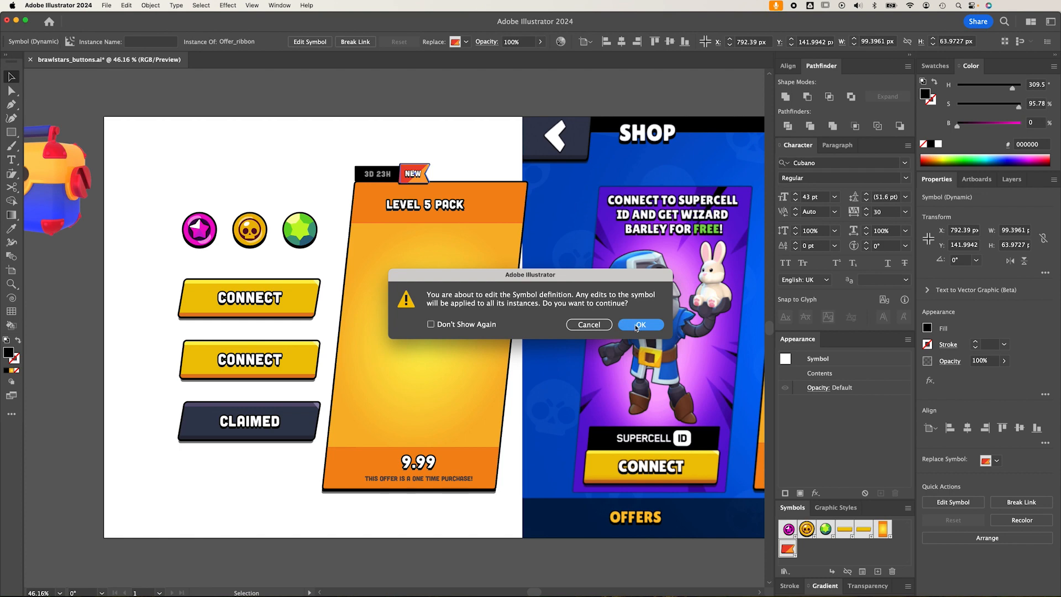
left_click(429, 166)
left_click(784, 445)
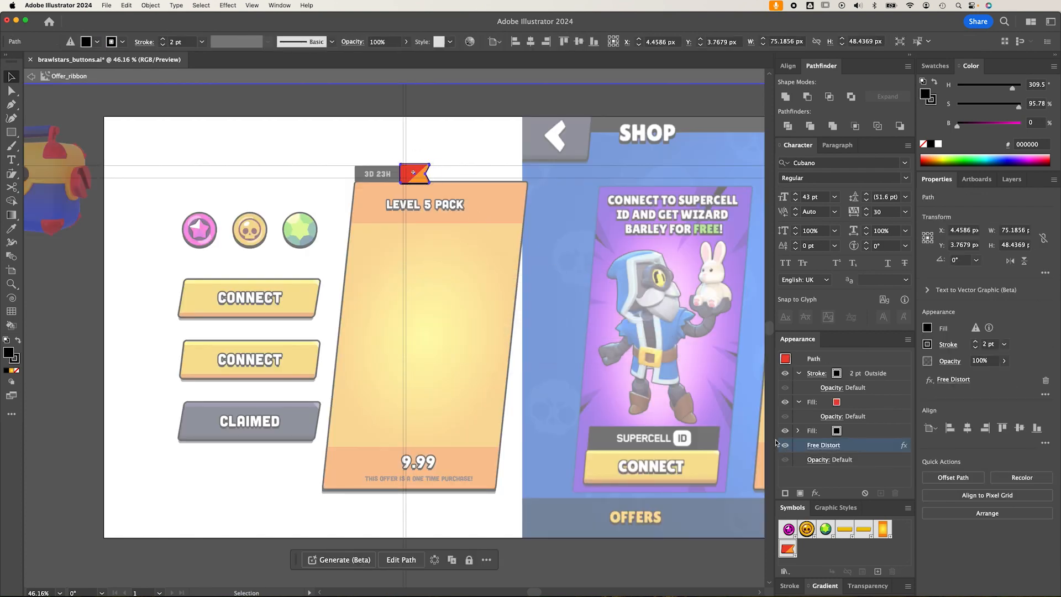
left_click(421, 177)
double_click(467, 141)
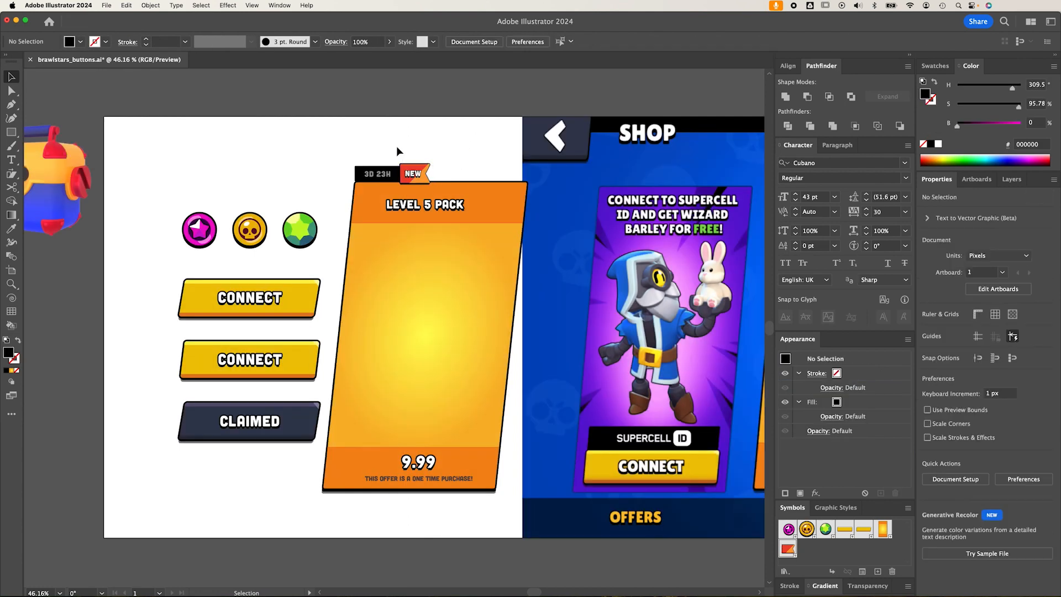
Shear the NEW ribbon symbol horizontally by 6°.
left_click(413, 174)
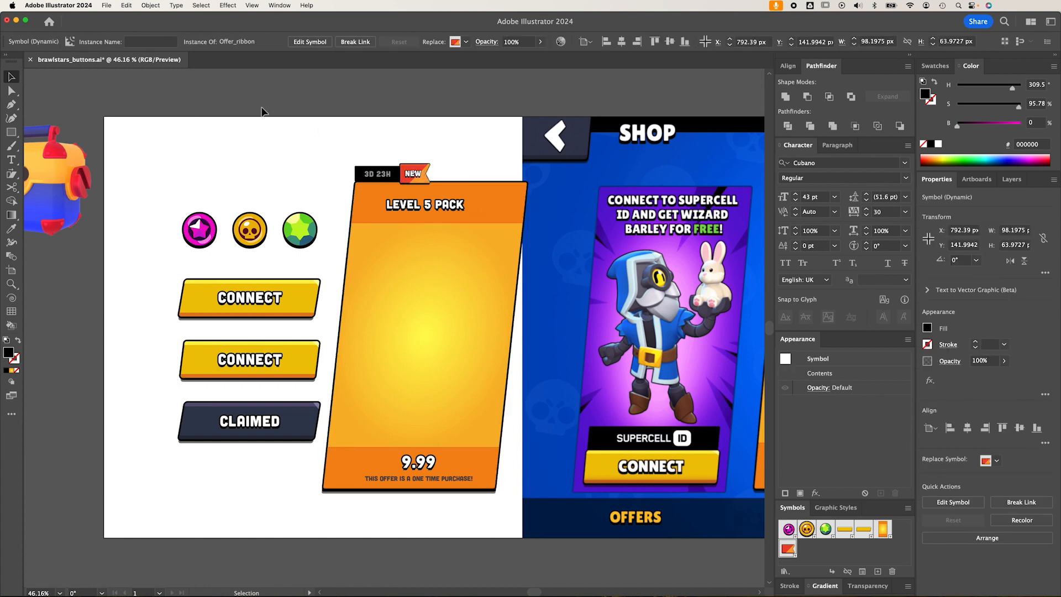
left_click(12, 173)
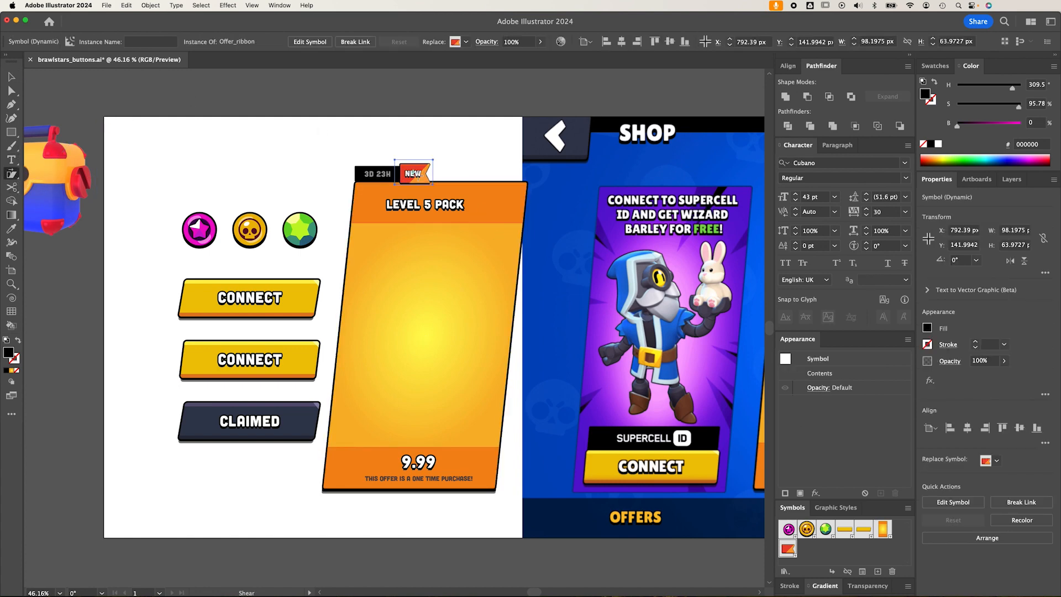
left_click(174, 6)
mouse_move(151, 5)
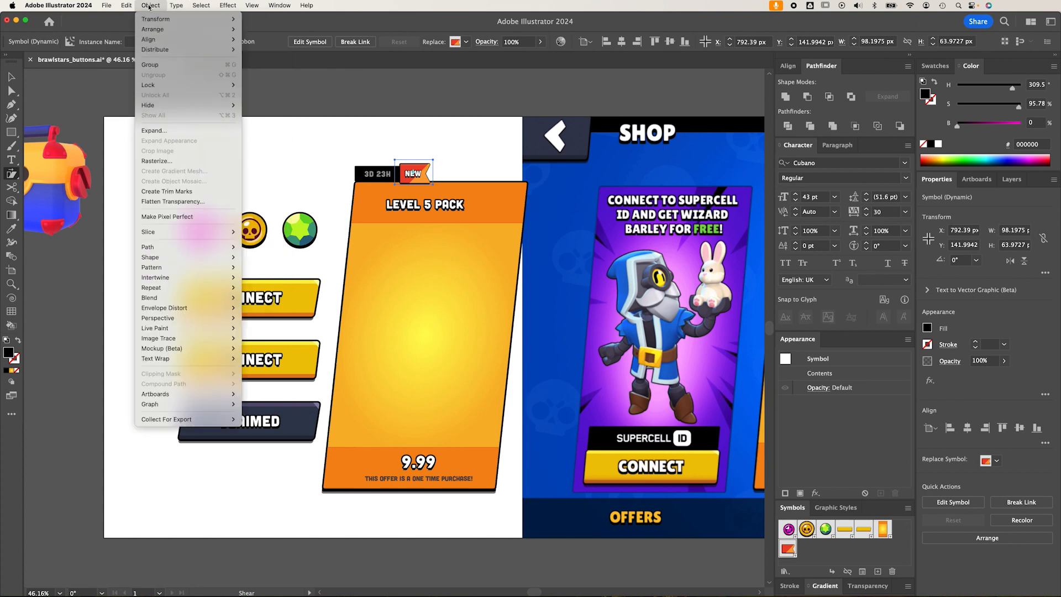
left_click(256, 75)
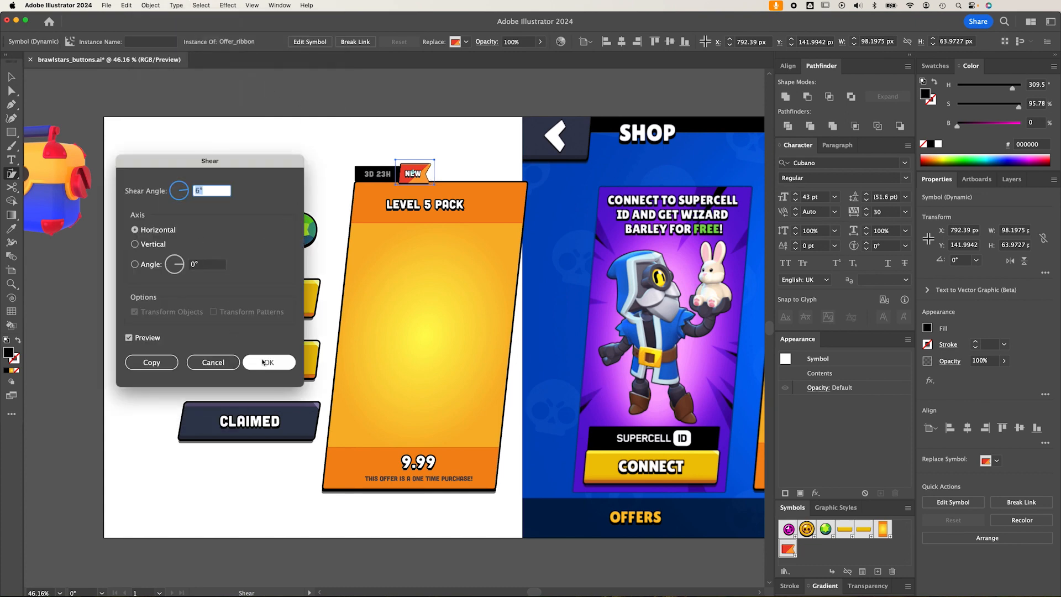
left_click(263, 362)
key("v")
Hide the Free Distort effect on the upper yellow CONNECT button's base.
left_click(308, 148)
left_click(303, 300)
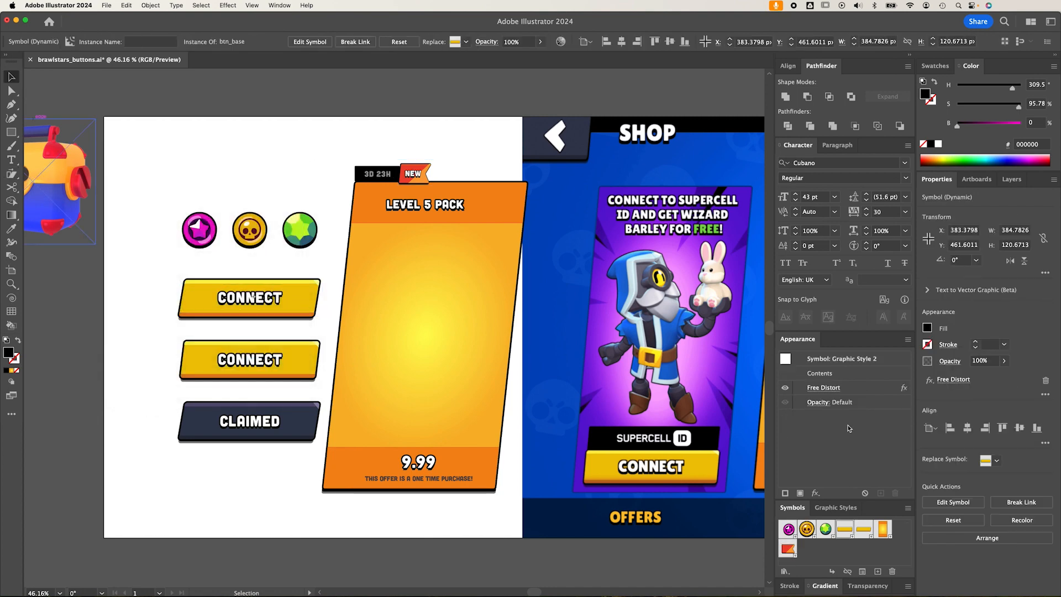
left_click(785, 390)
Delete the second yellow CONNECT button together with its label.
left_click(269, 366)
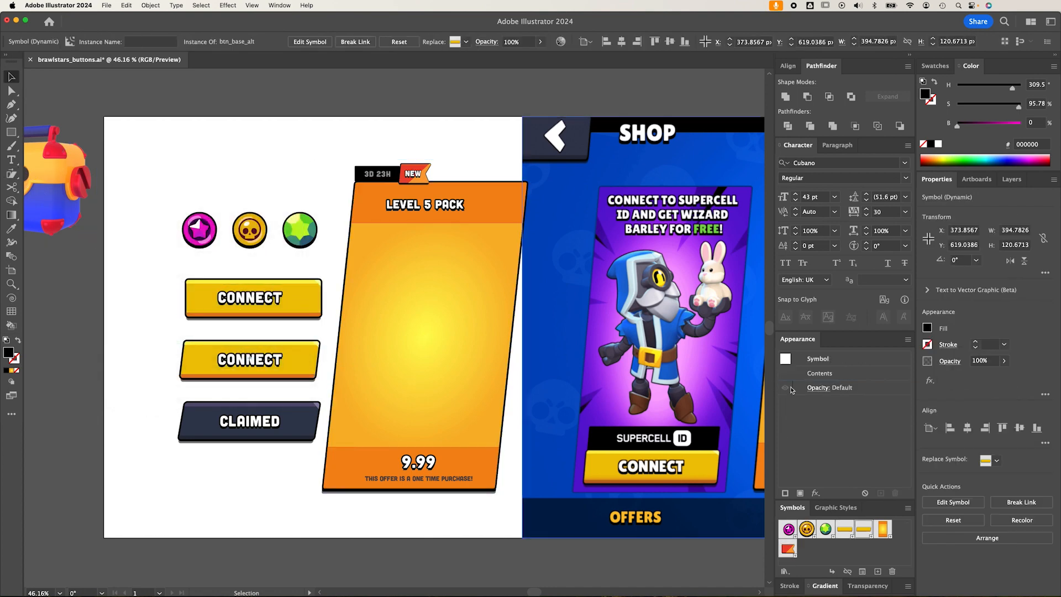
key("Delete")
left_click_drag(177, 335, 274, 374)
key("Delete")
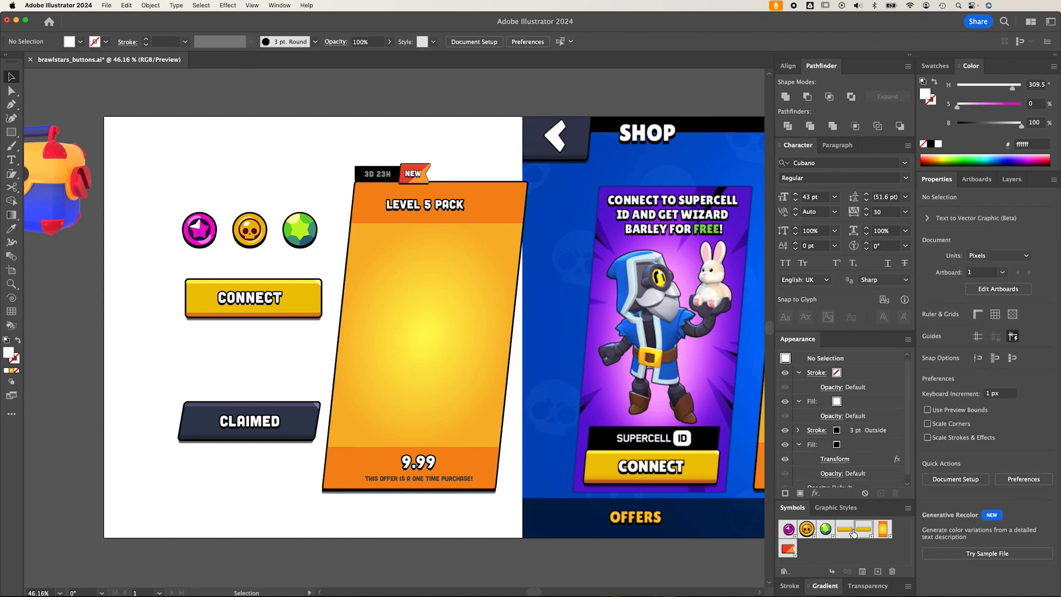
Move the CLAIMED button straight up into the gap beneath the remaining CONNECT button.
left_click(205, 435)
left_click_drag(206, 434, 205, 372)
left_click(202, 306, "shift")
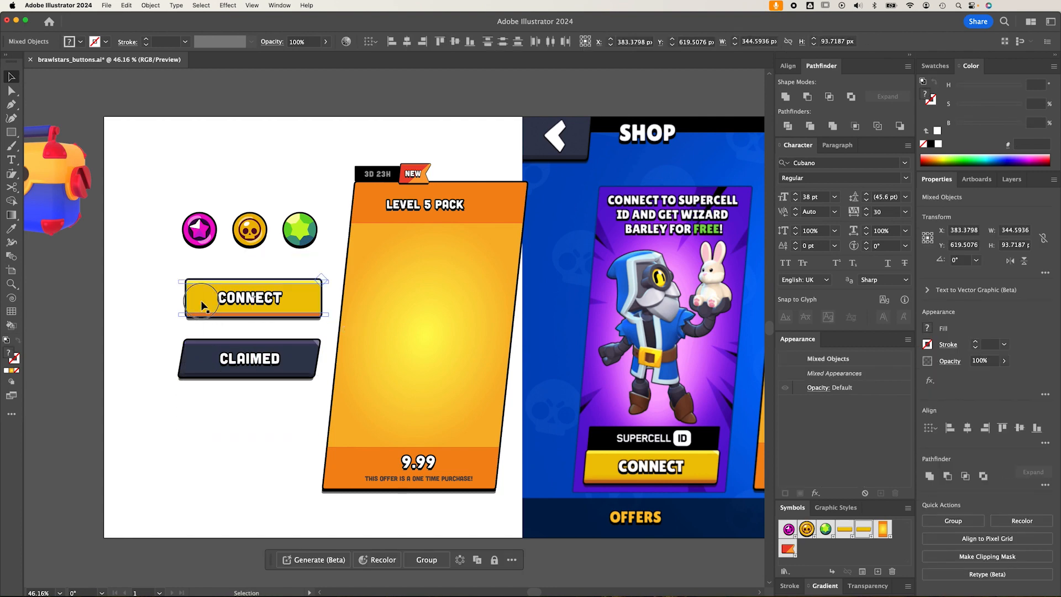
Hide the Free Distort effect on the dark CLAIMED button's base.
left_click(203, 306)
left_click(315, 359)
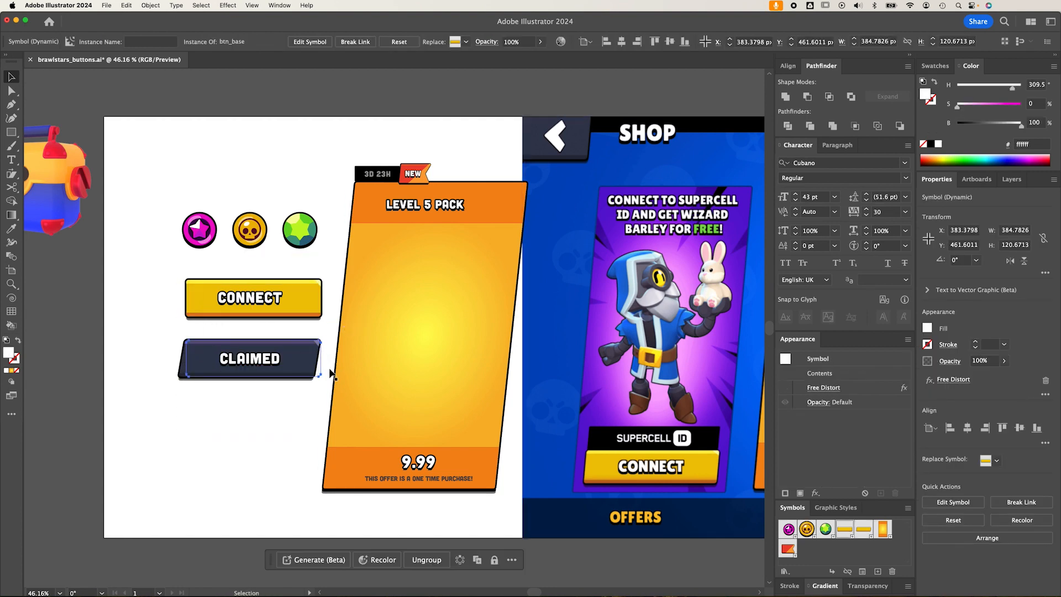
left_click(789, 387)
left_click(789, 388)
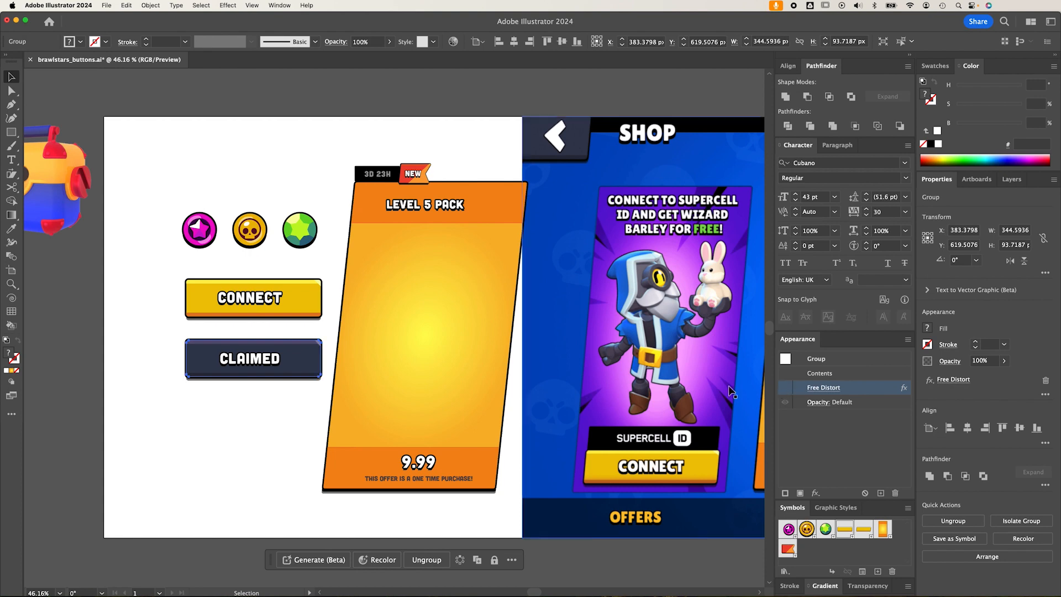
left_click(272, 426)
Shear the yellow CONNECT button's base horizontally by 6°.
left_click(319, 303)
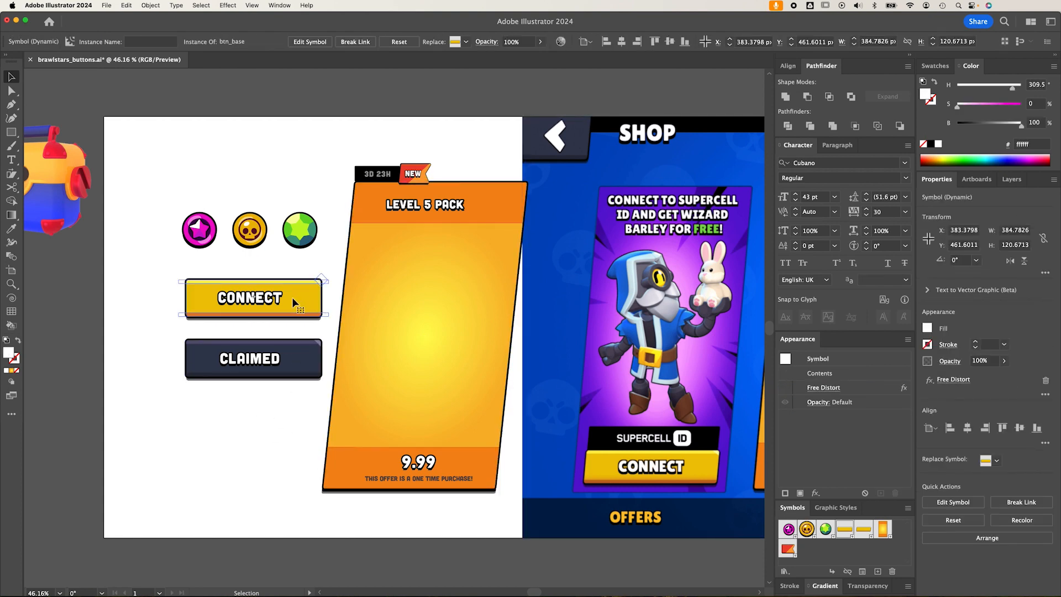
left_click(149, 5)
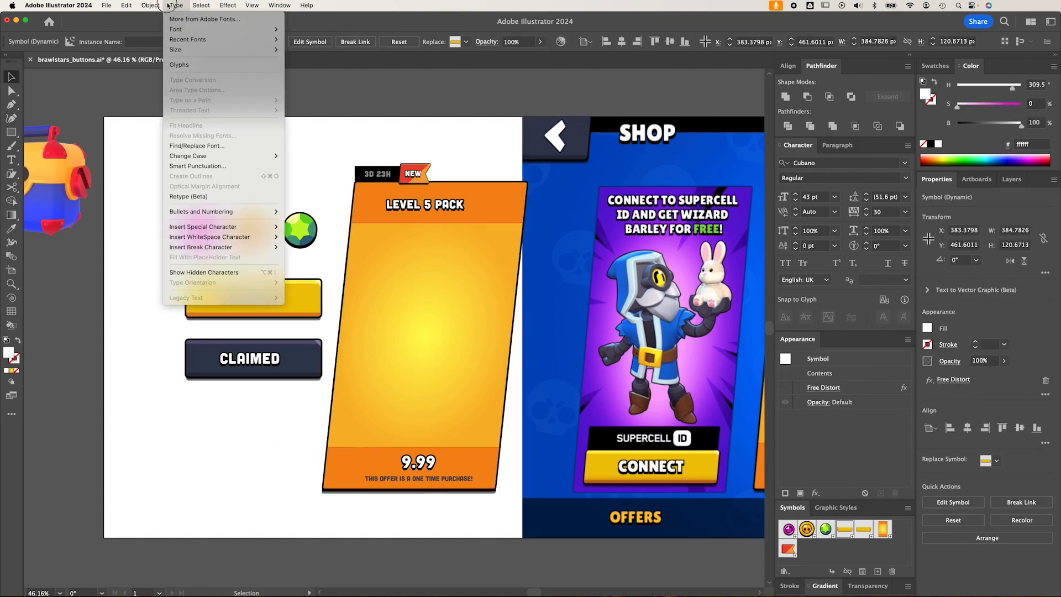
mouse_move(183, 19)
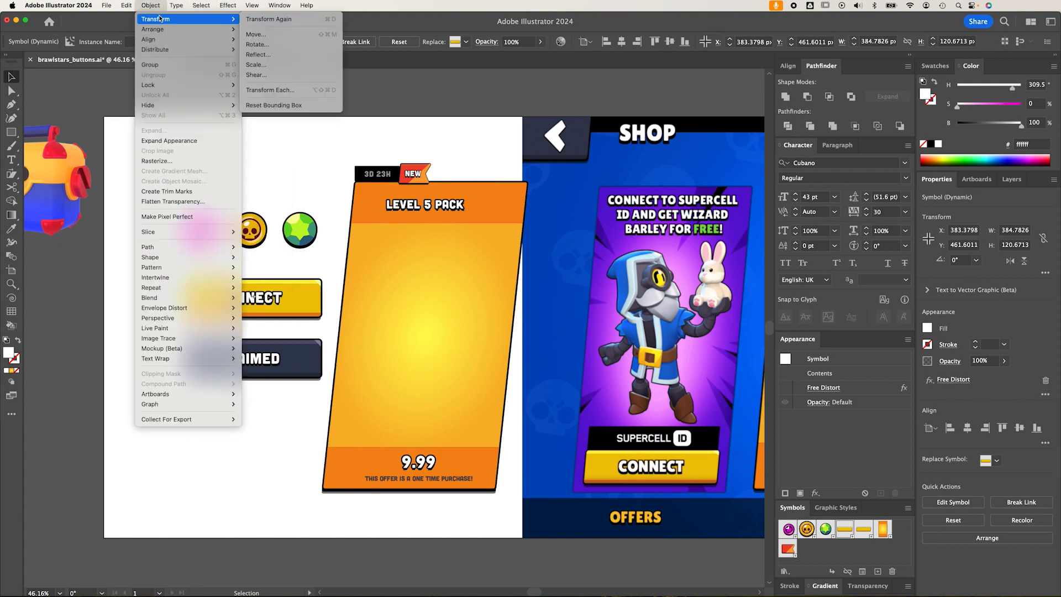
left_click(263, 74)
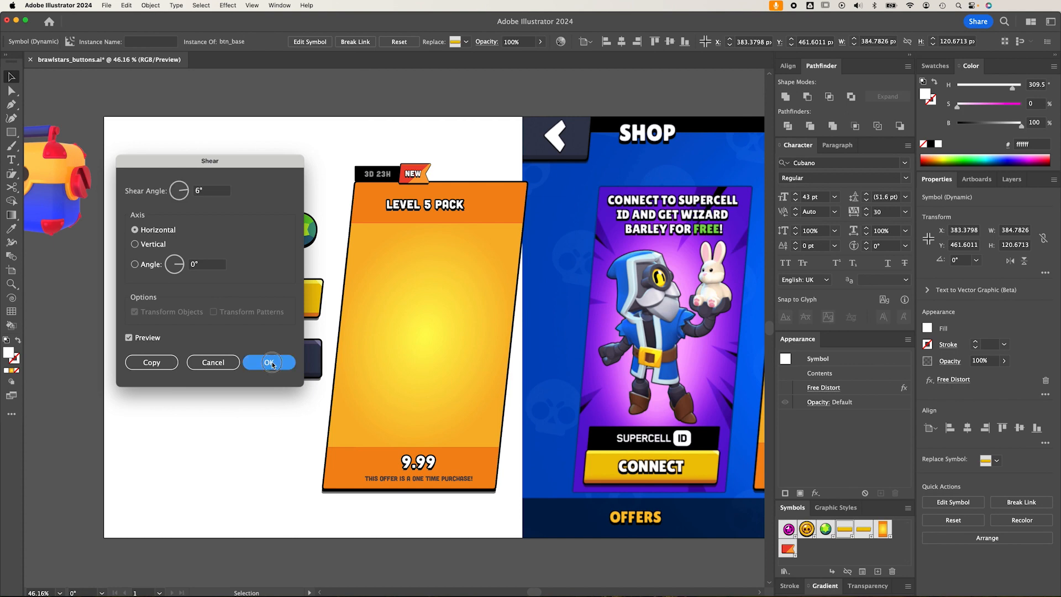
left_click(269, 363)
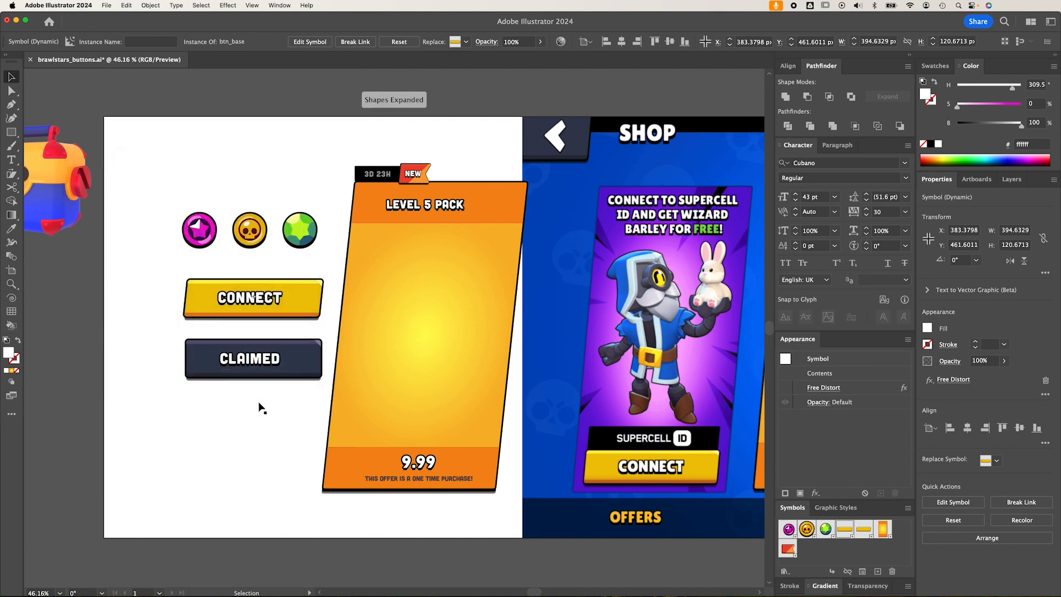
Shear the dark CLAIMED button's base horizontally by 6°.
left_click(298, 354)
left_click(144, 5)
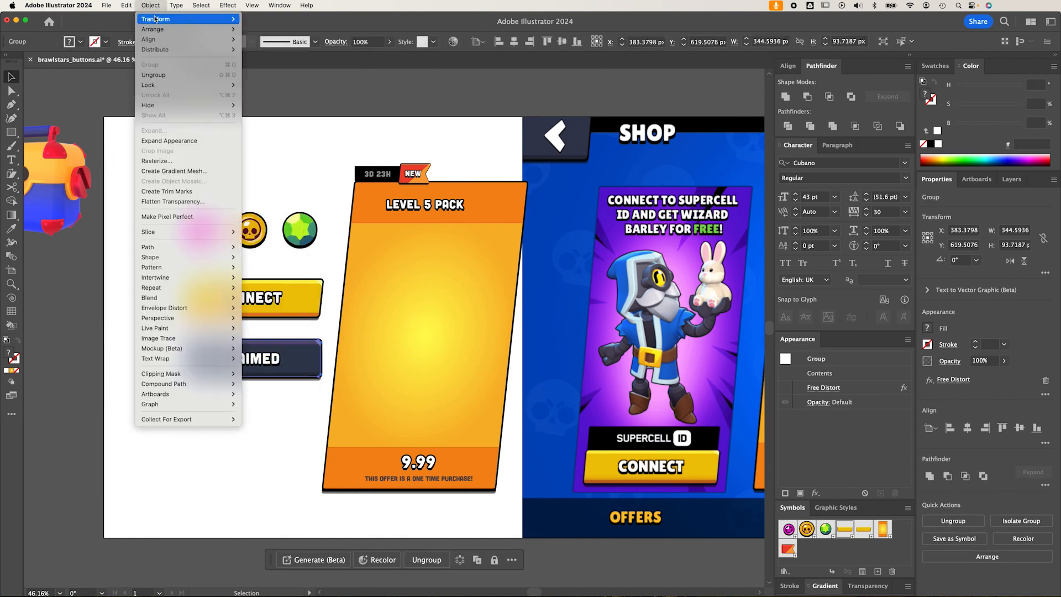
mouse_move(183, 19)
left_click(266, 75)
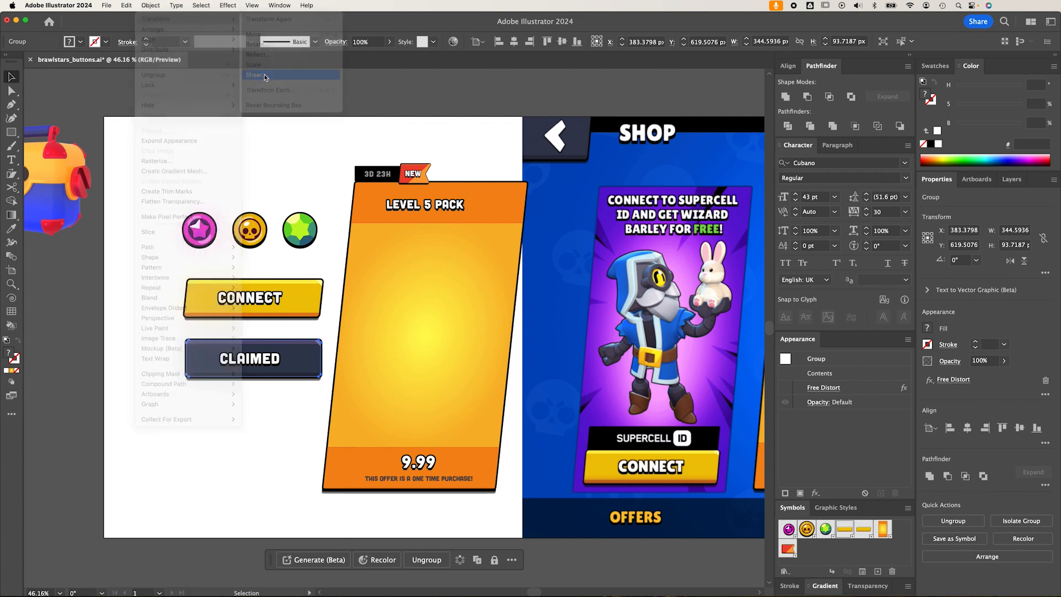
left_click(253, 352)
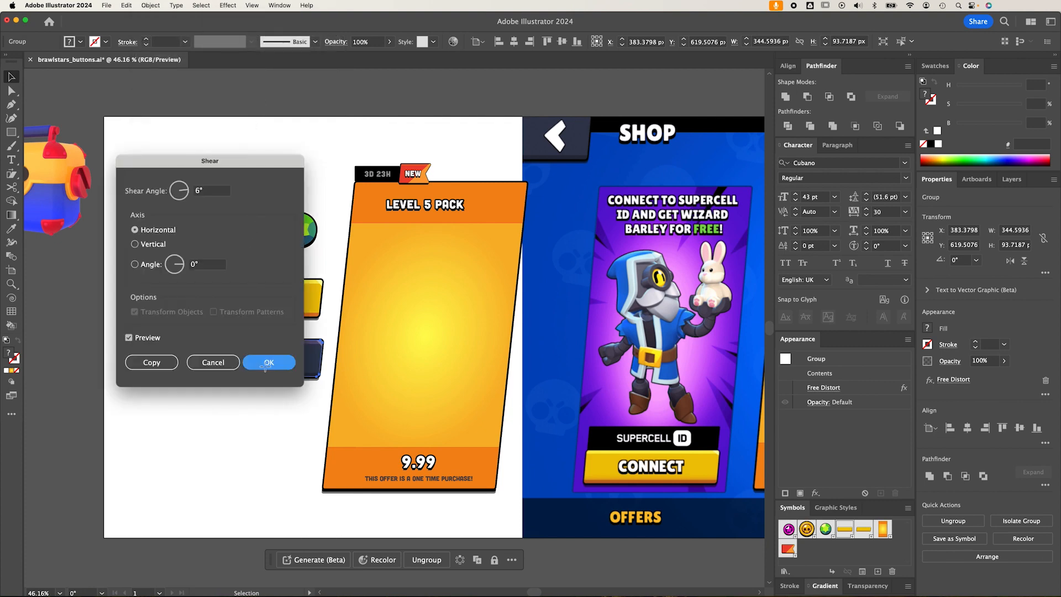
left_click(254, 412)
Centre the CONNECT label horizontally on its yellow button base, using the base as the key object.
left_click(270, 301)
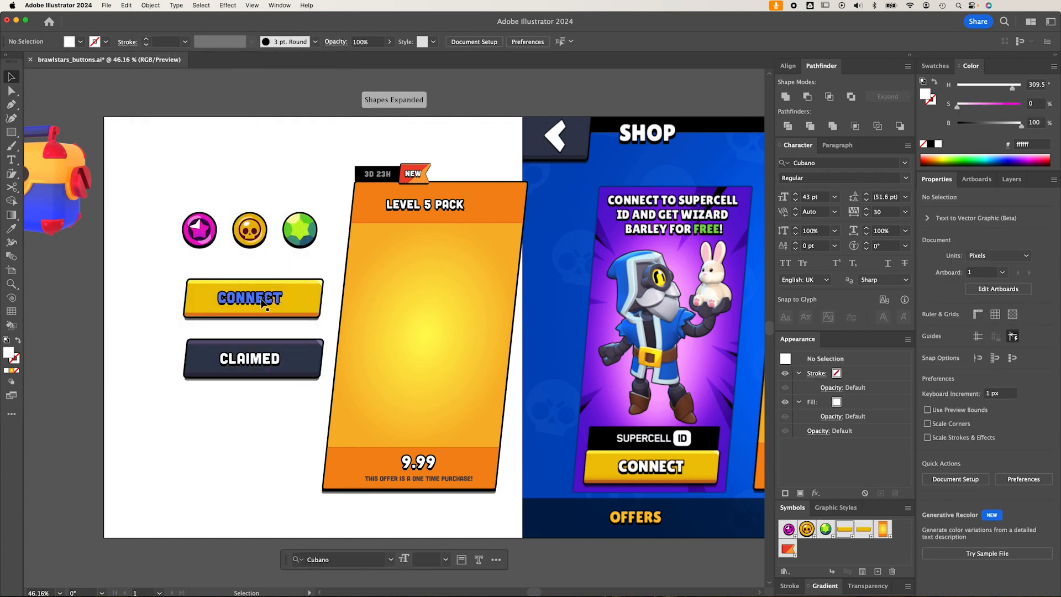
left_click(307, 304, "shift")
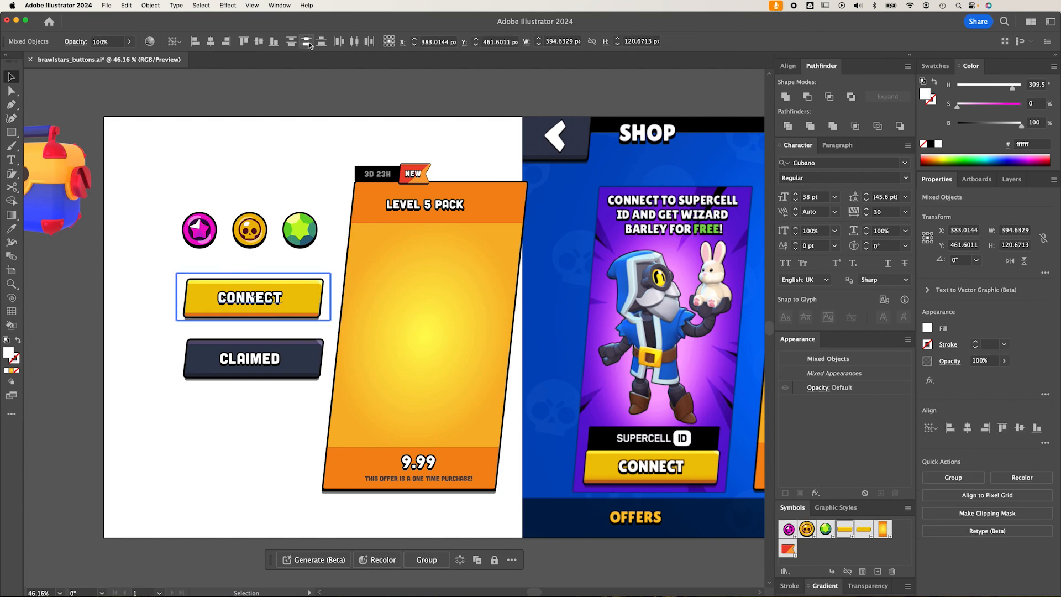
left_click(210, 42)
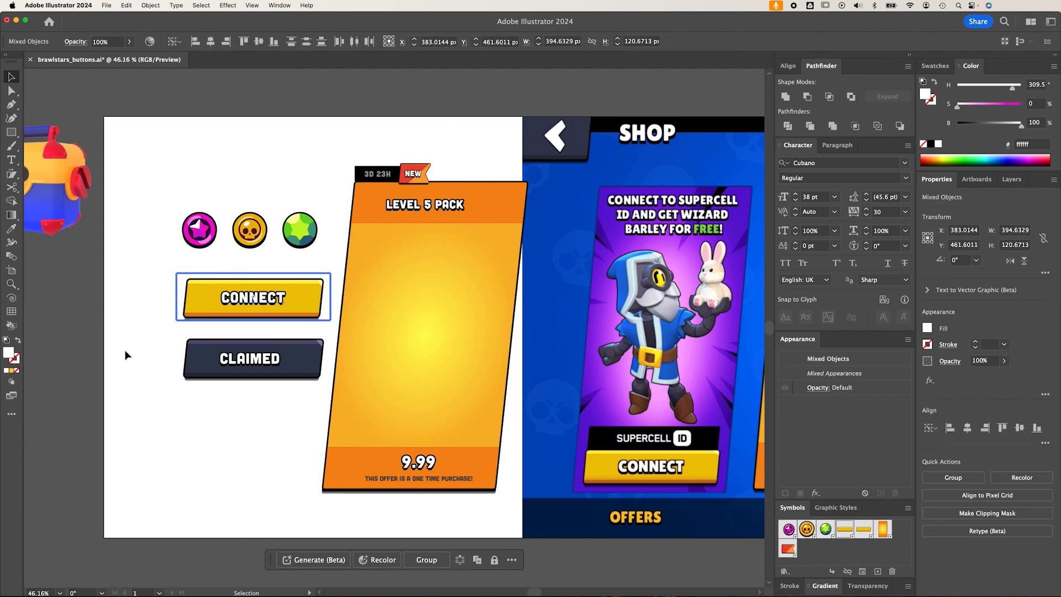
left_click(161, 374)
Centre the CLAIMED label horizontally on its dark button base, aligning to the base as the key object.
left_click(252, 360)
left_click(310, 367, "shift")
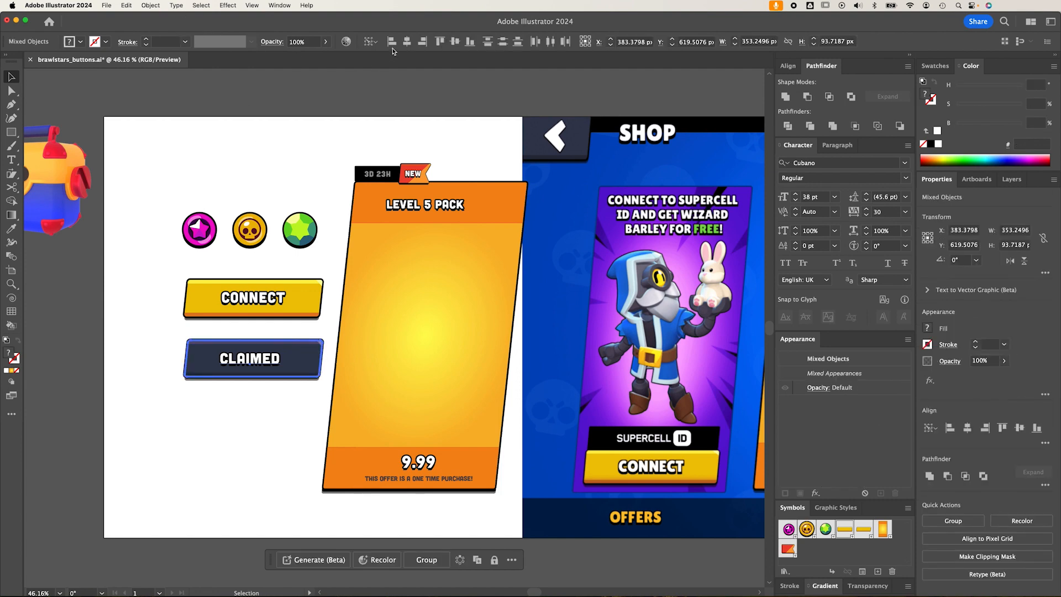
left_click(407, 41)
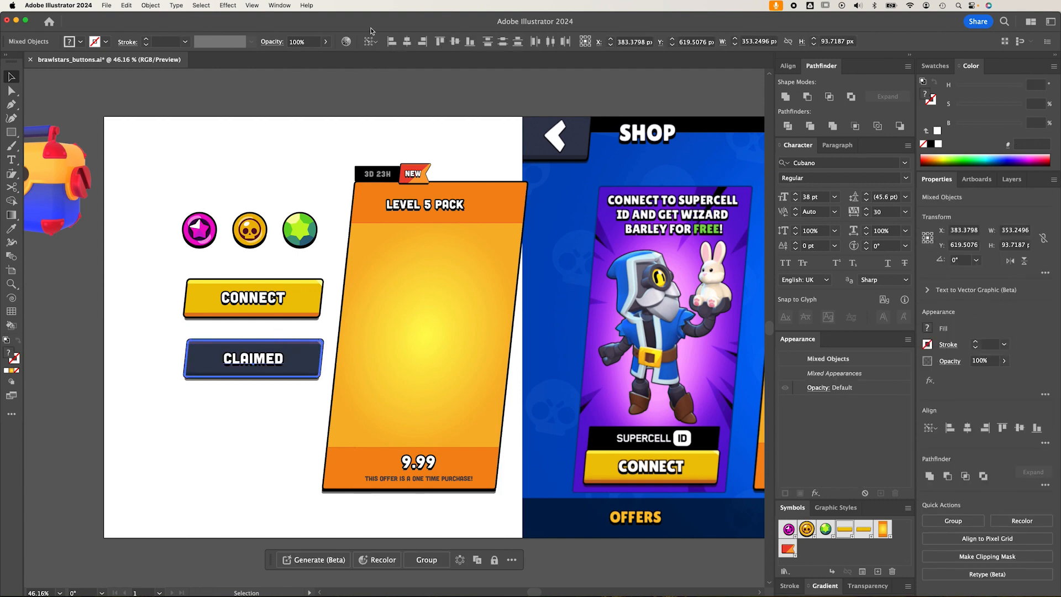
left_click(369, 41)
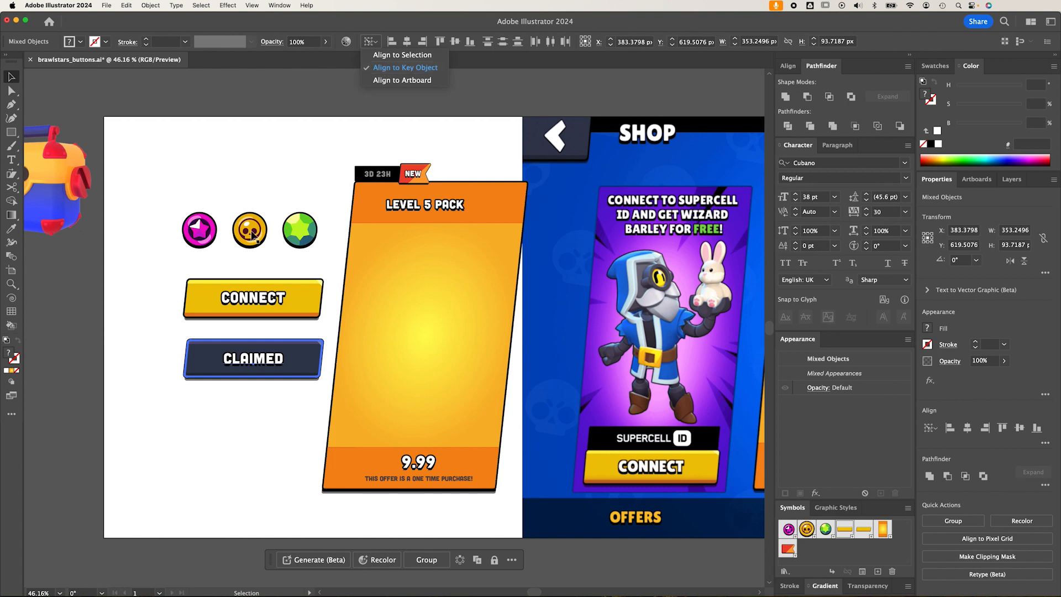
left_click(283, 171)
left_click(292, 167)
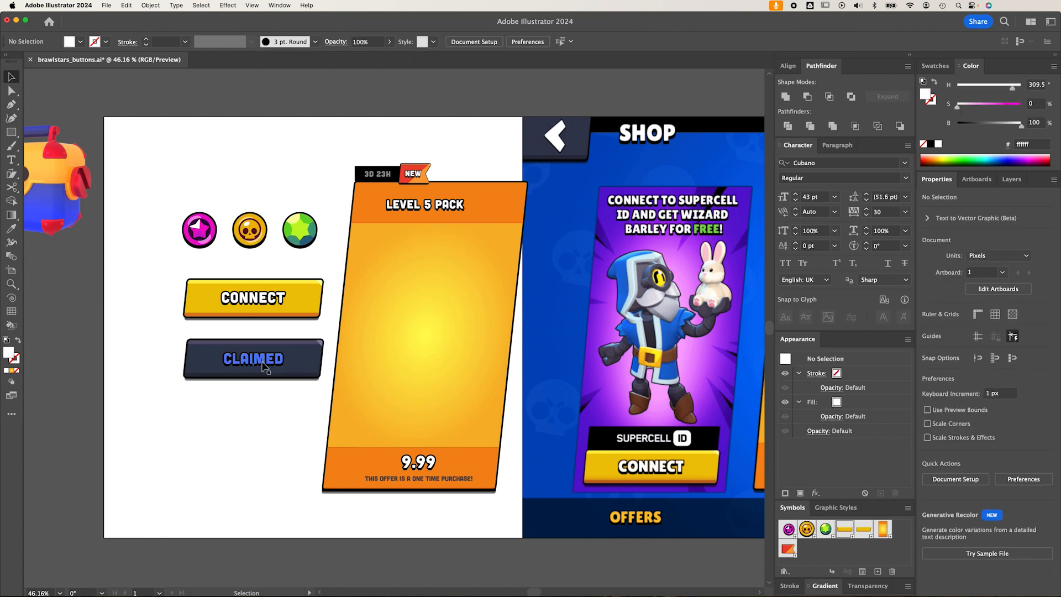
Change the font of the CONNECT button's label from Cubano to Lilita One.
left_click(375, 472)
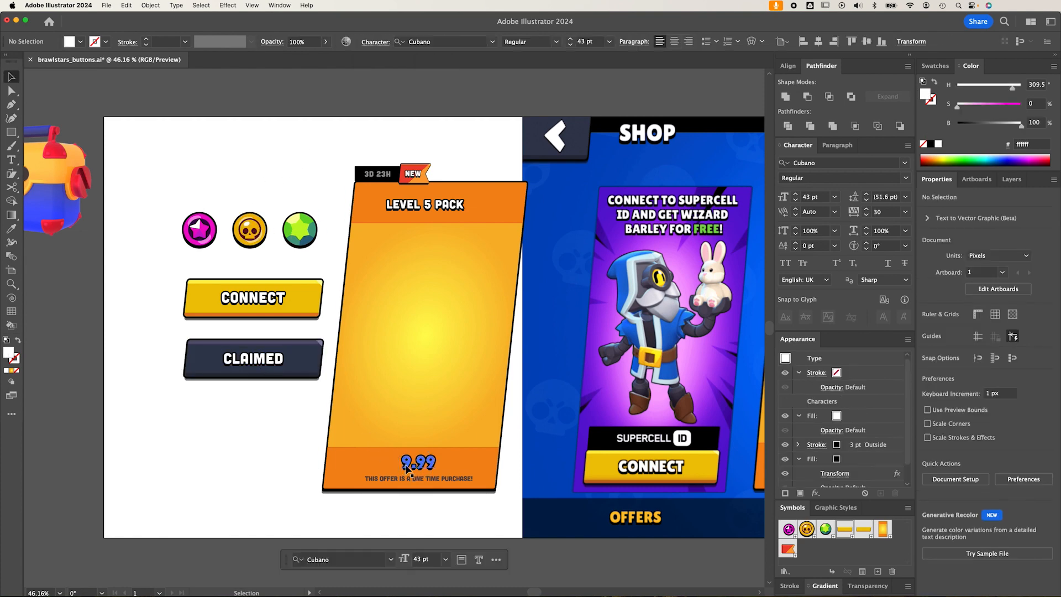
left_click(281, 300)
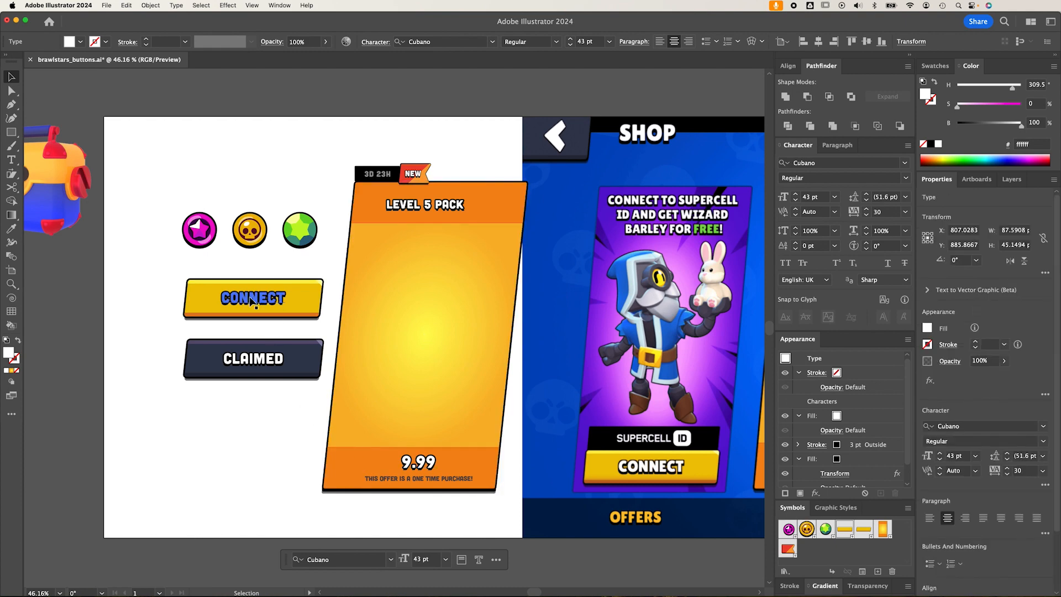
left_click(254, 359)
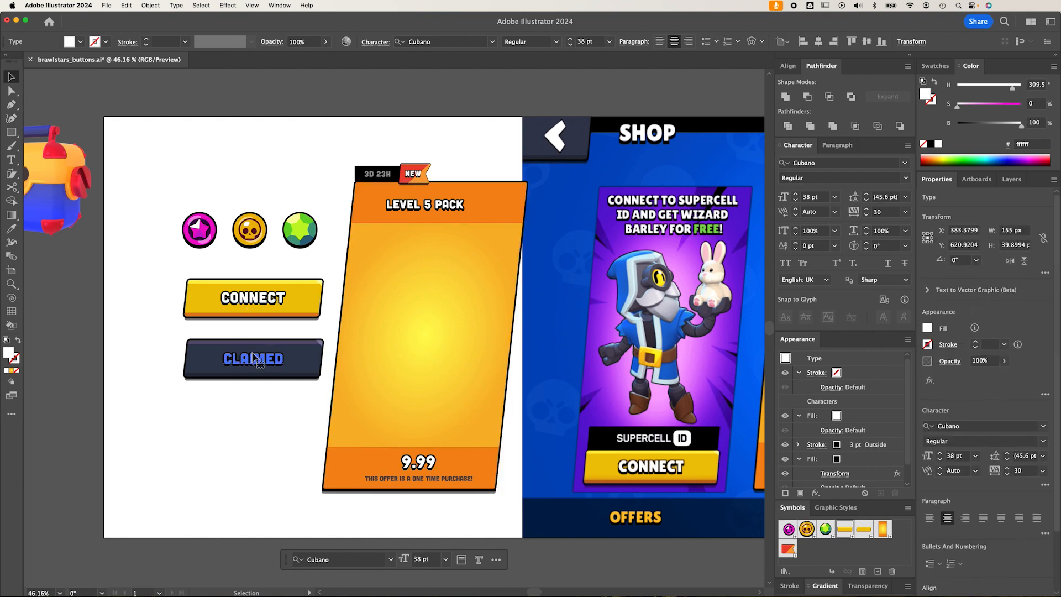
left_click(249, 299)
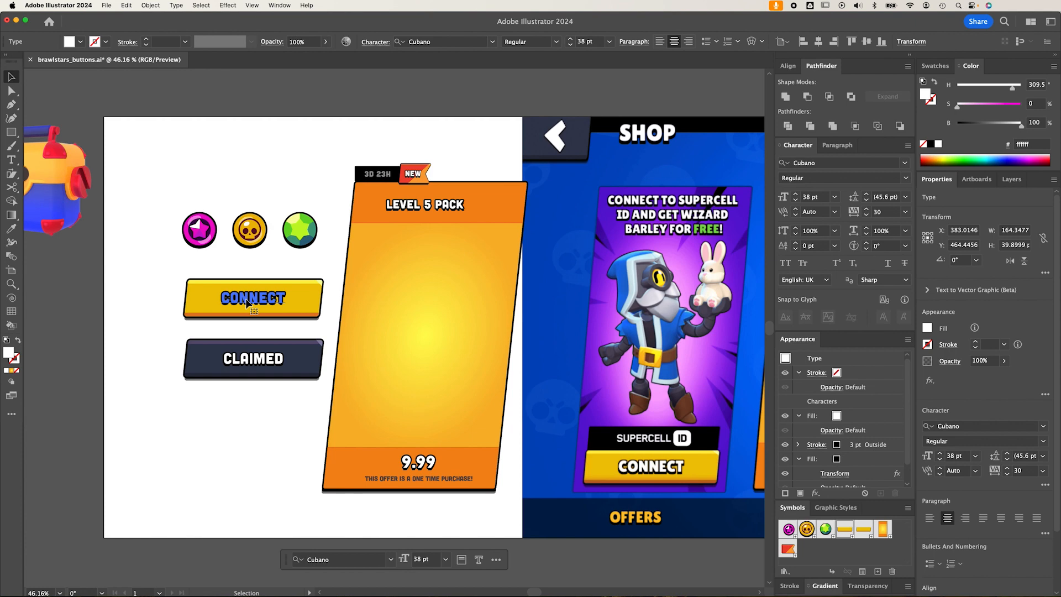
key("t")
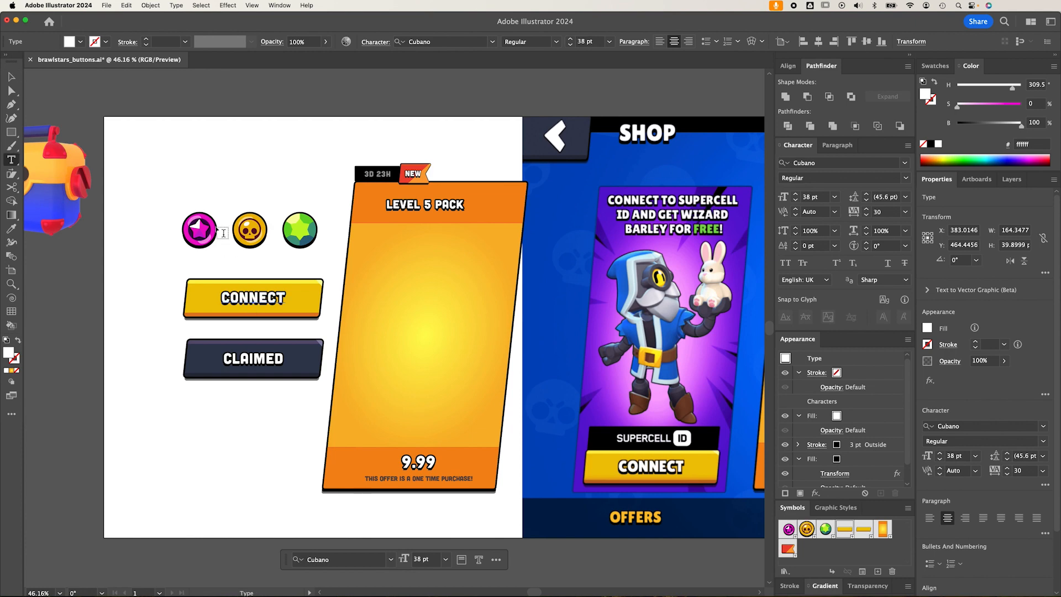
left_click(492, 42)
scroll(467, 135, "up", 15)
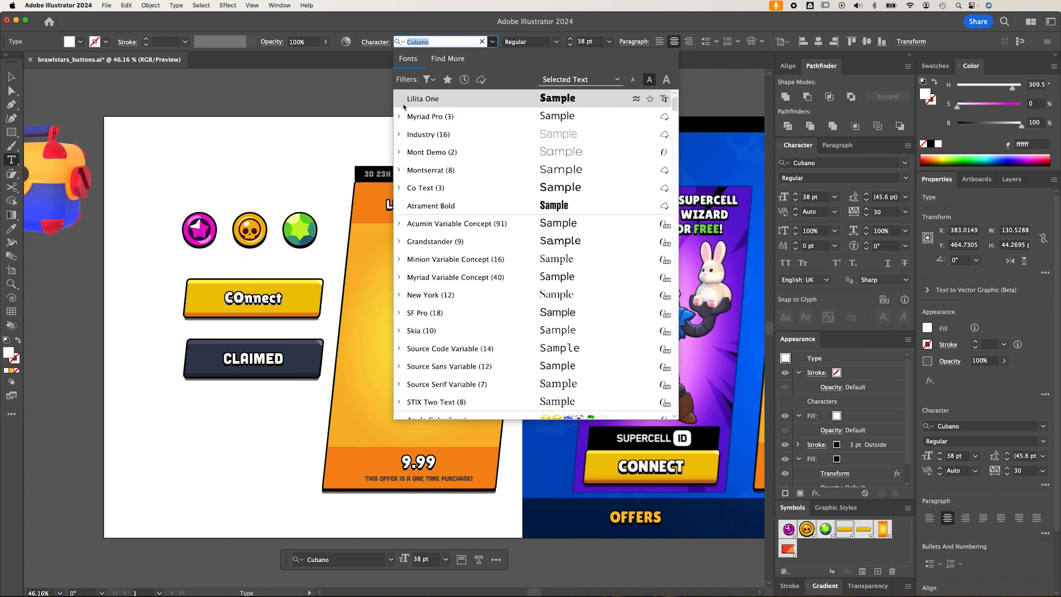
left_click(413, 100)
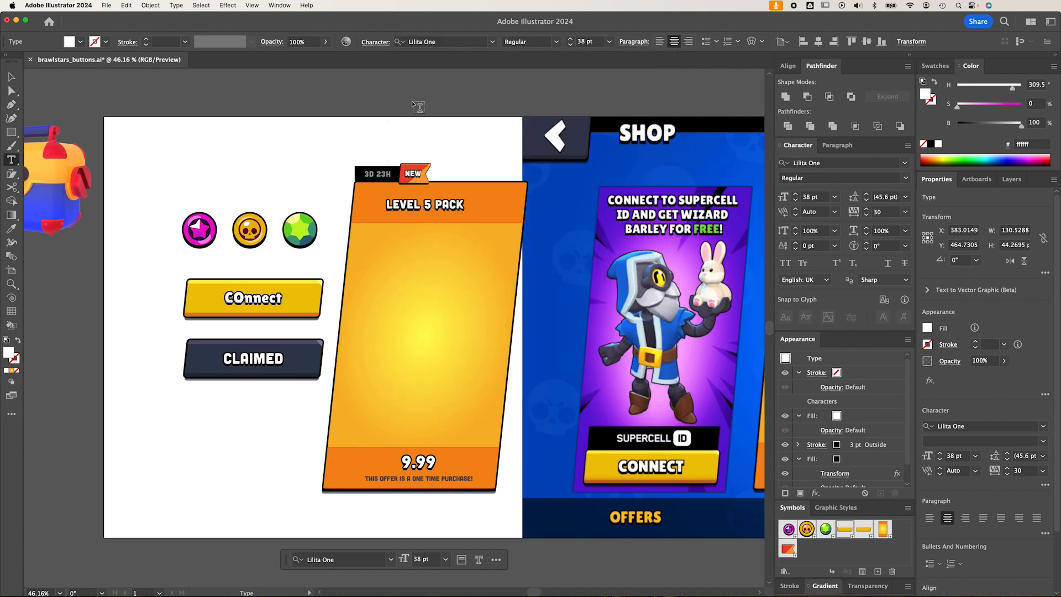
Replace the capital O in the yellow button's label with a lowercase o so it reads Connect.
double_click(239, 298)
left_click_drag(244, 297, 236, 298)
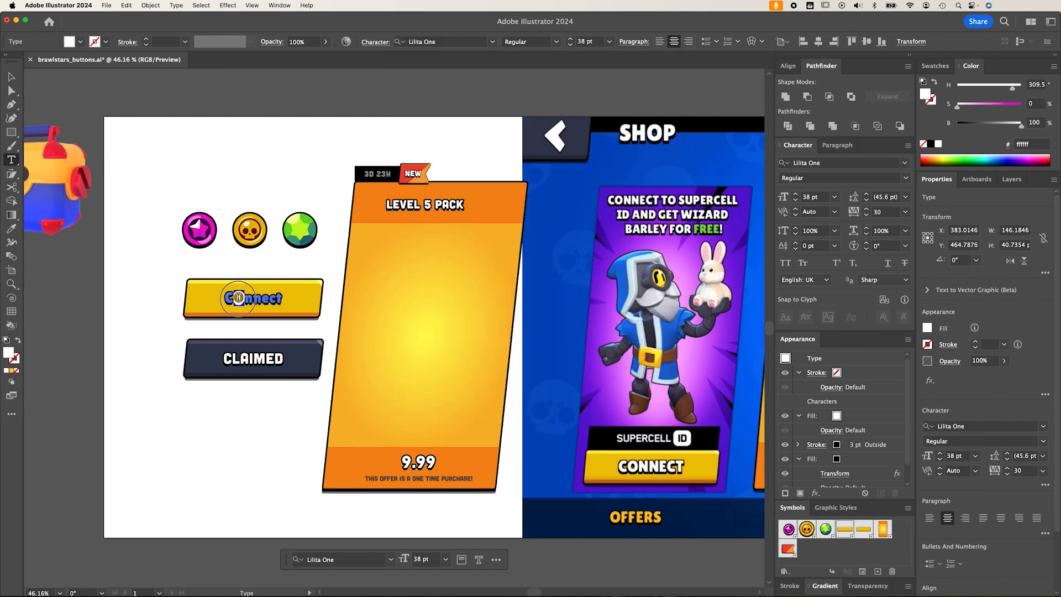
type("o")
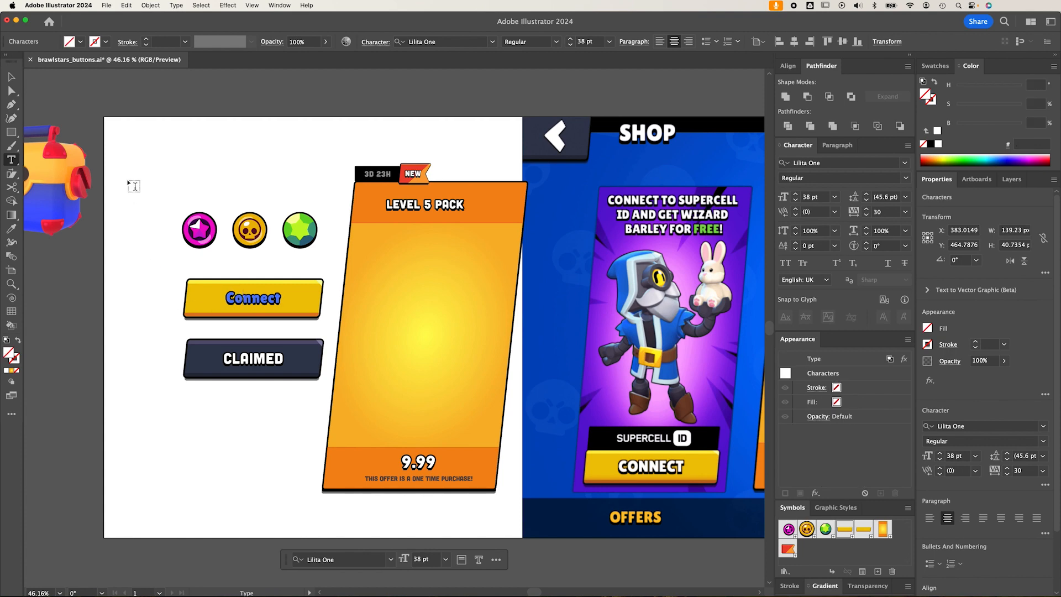
left_click(11, 77)
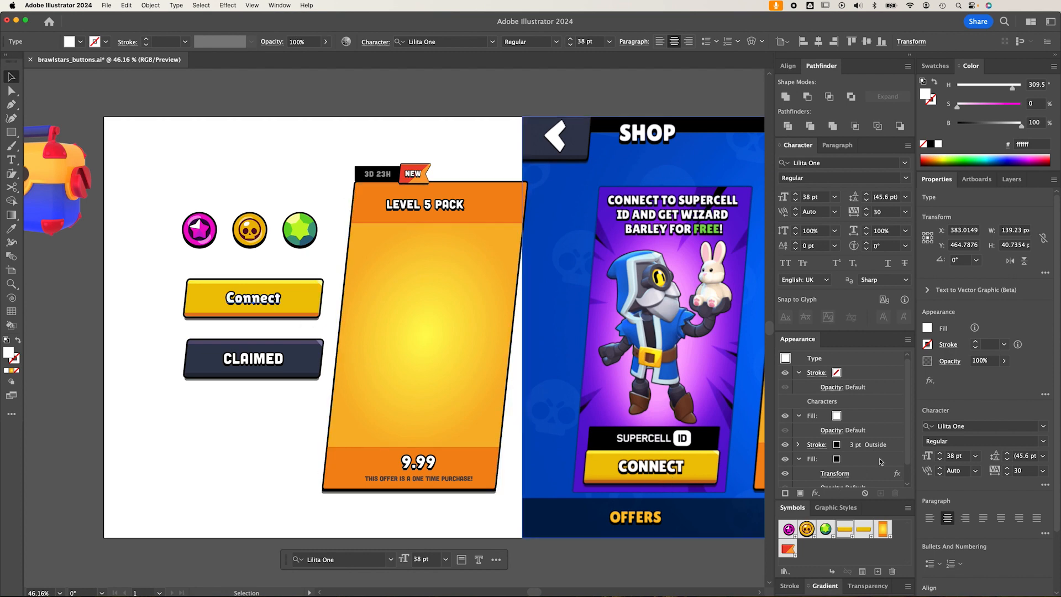
Apply All Caps to the yellow button's Connect label.
scroll(862, 461, "down", 2)
left_click(799, 438)
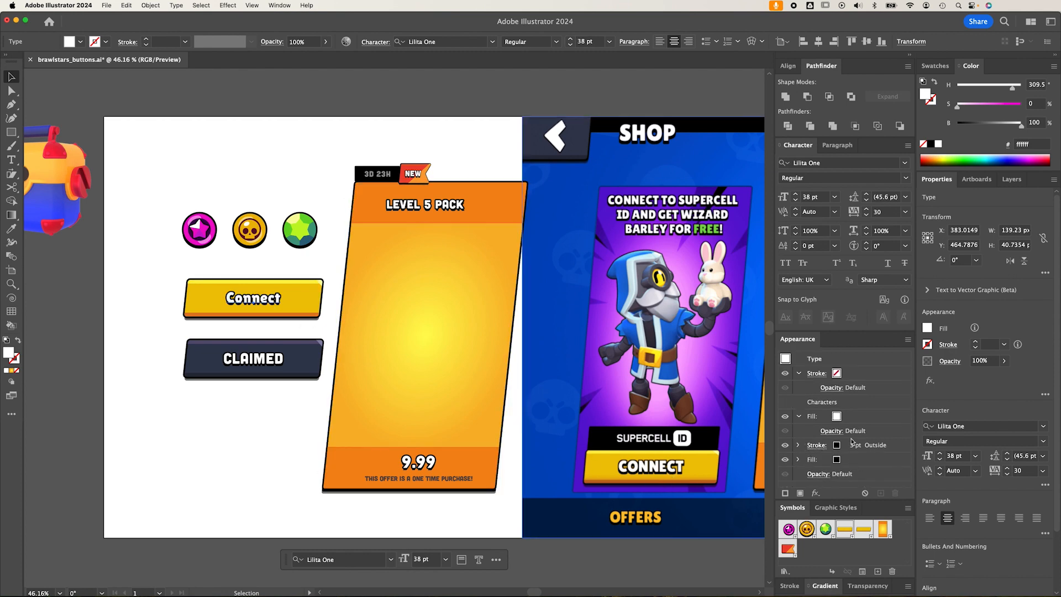
left_click(786, 265)
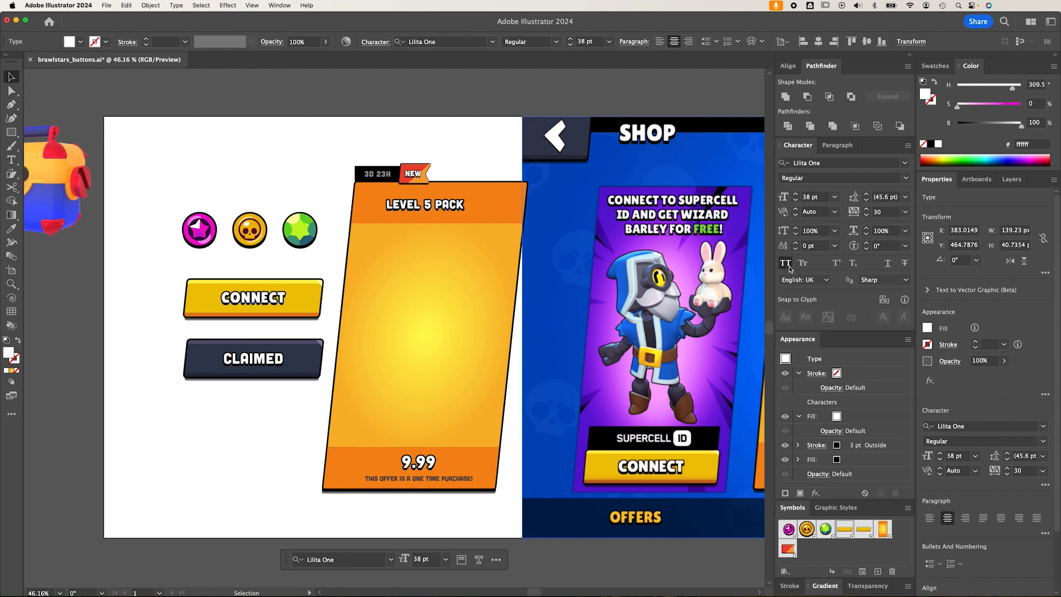
left_click(288, 183)
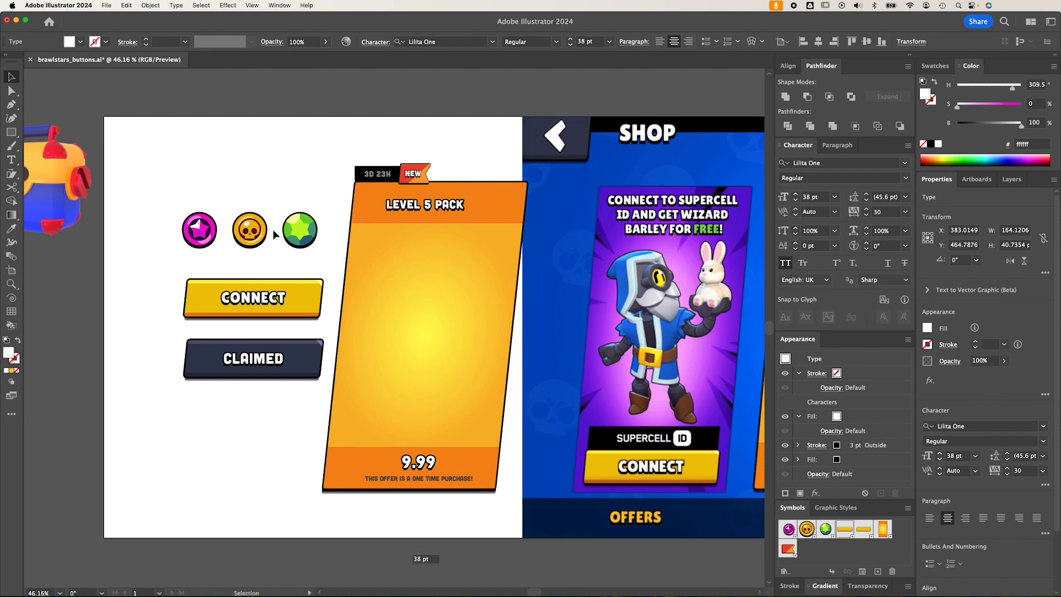
Apply All Caps to the CLAIMED label and change its font to Lilita One.
left_click(249, 362)
left_click(785, 263)
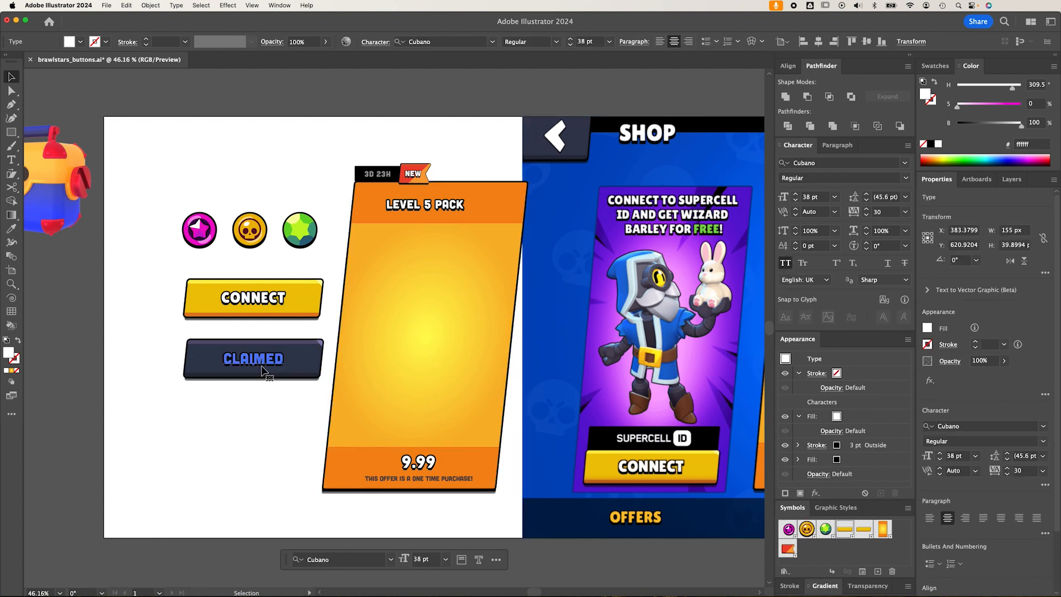
left_click(855, 164)
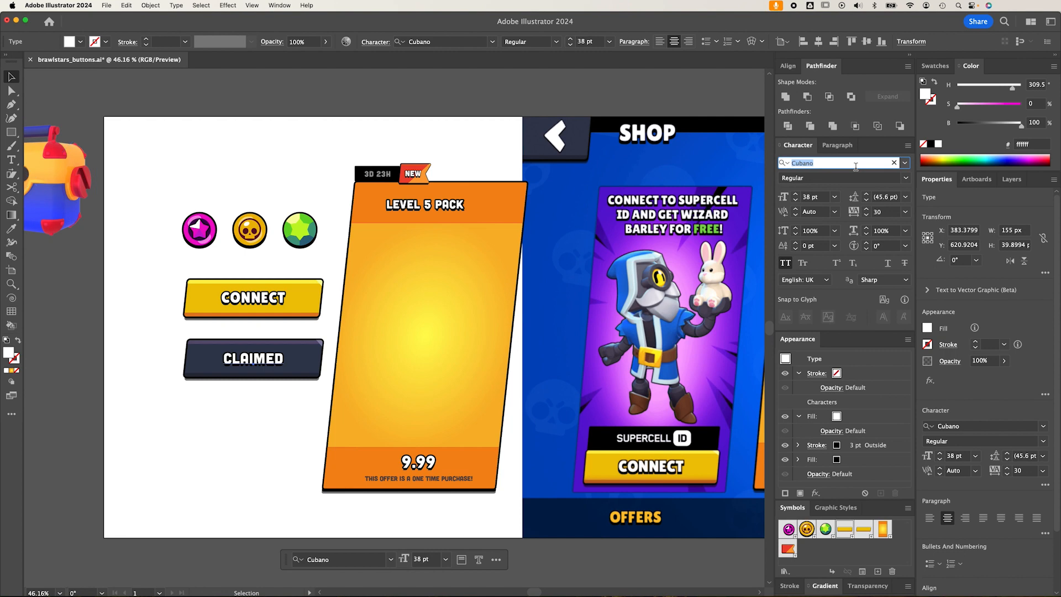
type("Lil")
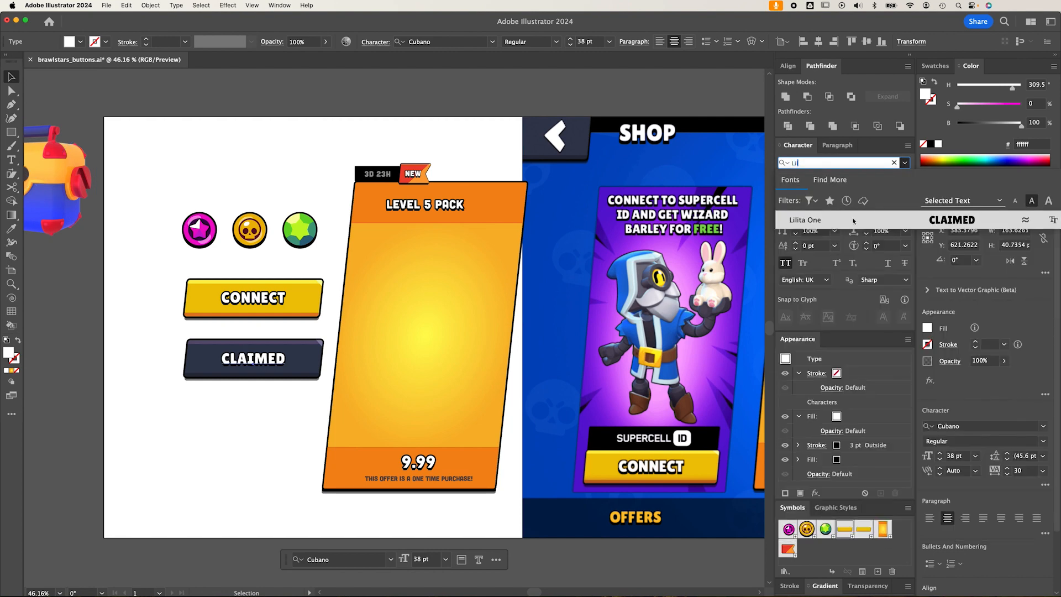
left_click(824, 223)
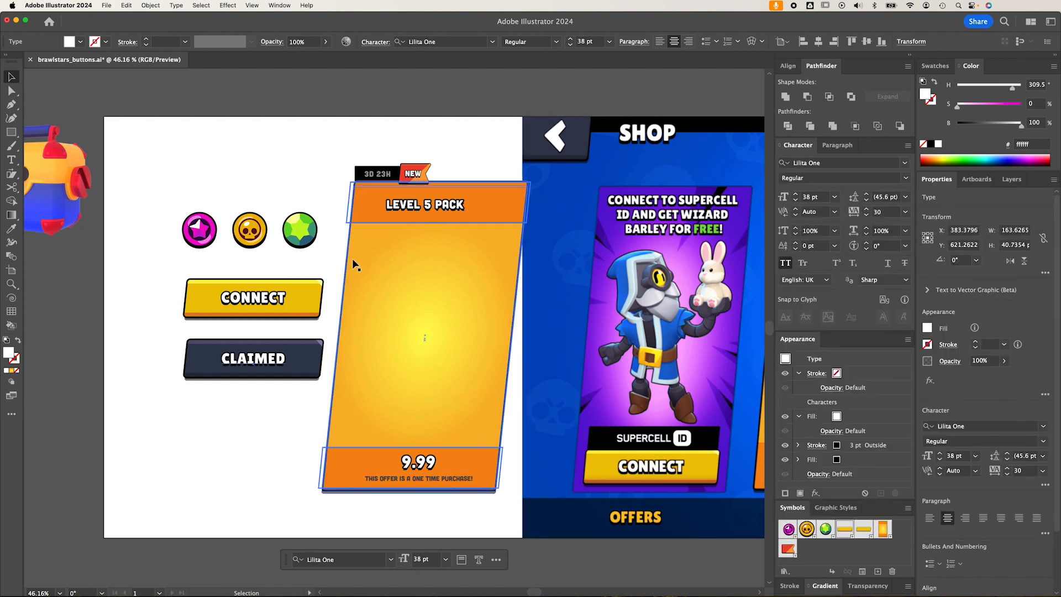
left_click(217, 177)
scroll(319, 334, "right", 3)
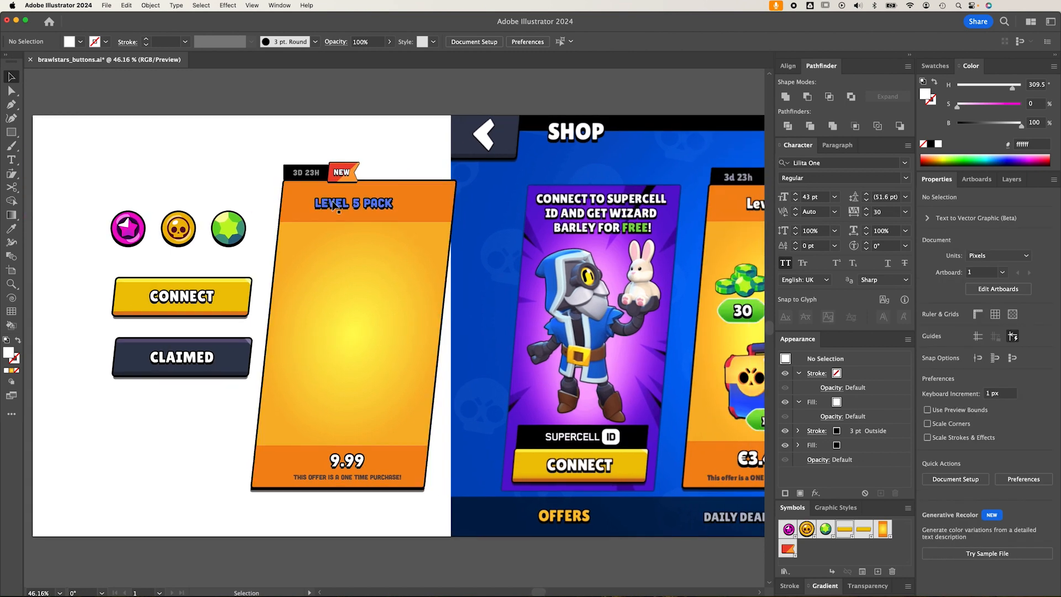
Align the LEVEL 5 PACK title horizontally to the orange panel's centre, and shift it right to sit midway across the slanted header.
left_click(433, 210)
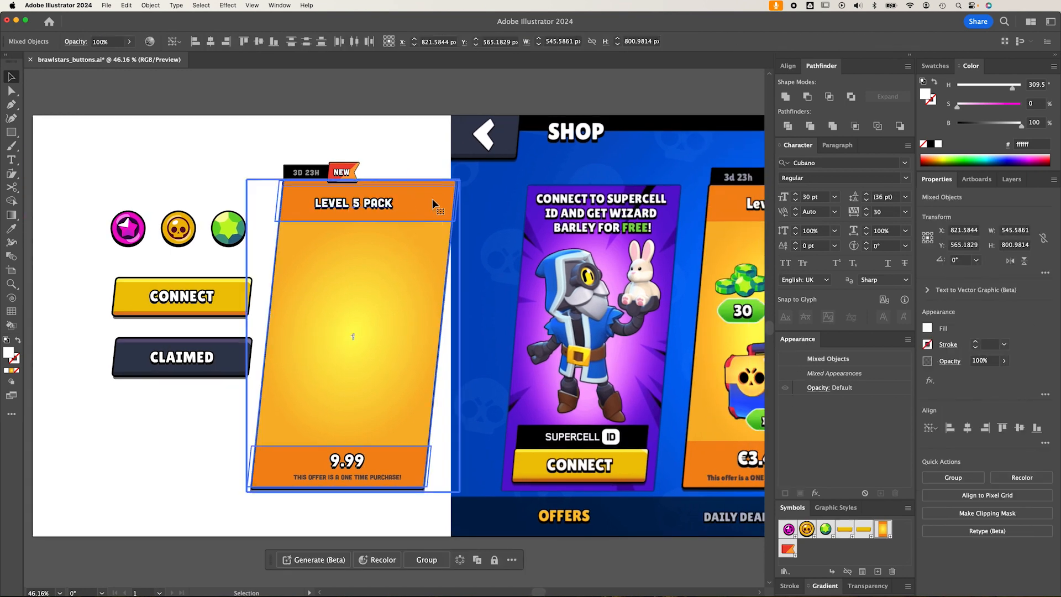
left_click(211, 44)
left_click(247, 159)
left_click(332, 209)
mouse_move(337, 208)
left_mouse_down()
mouse_move(359, 207)
mouse_move(350, 205)
left_mouse_up()
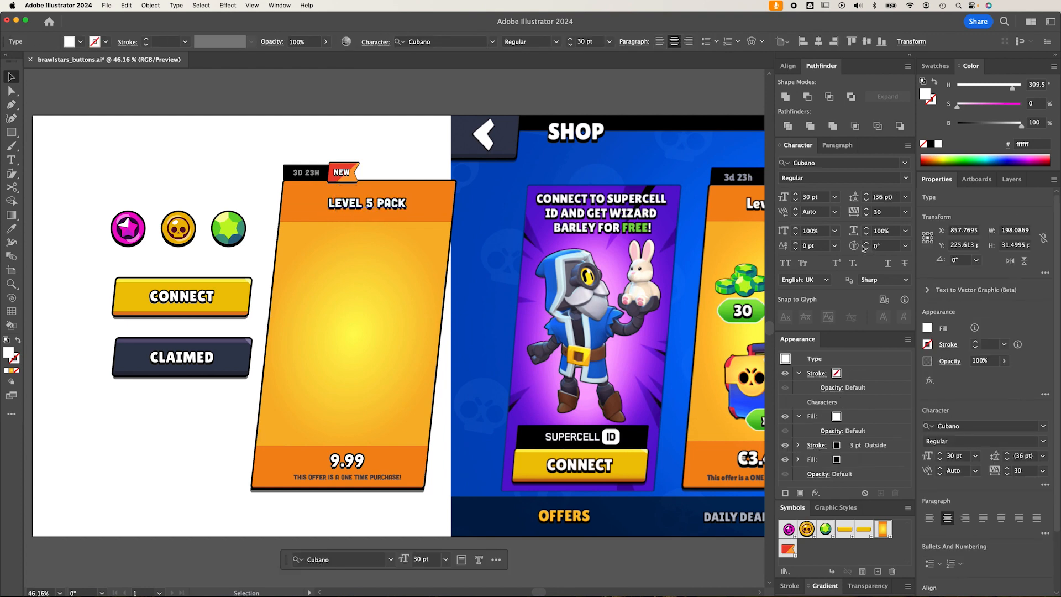
Change the font of the LEVEL 5 PACK title to Lilita One.
left_click(905, 164)
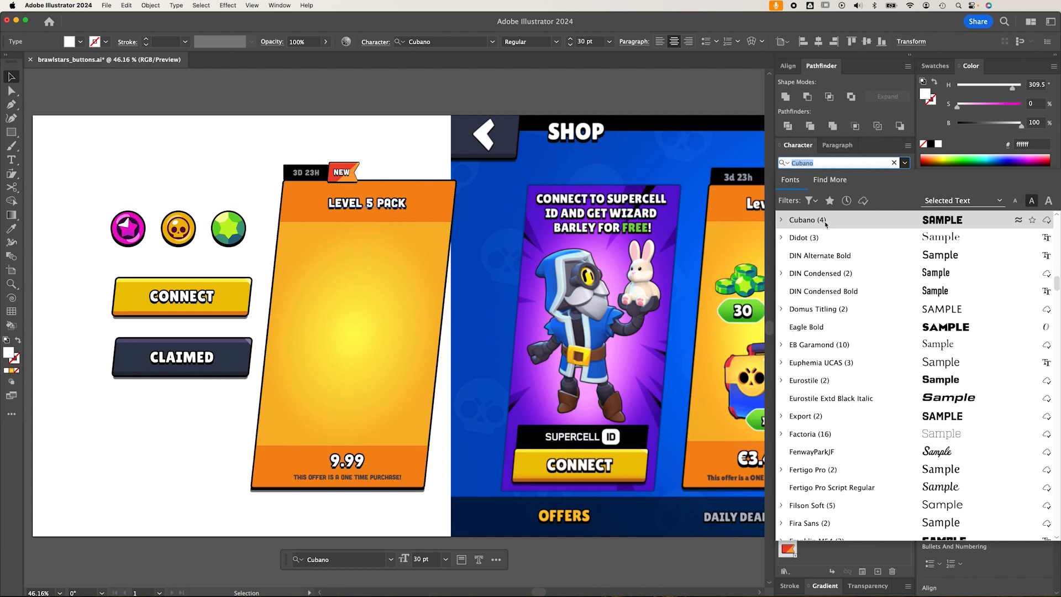
scroll(819, 222, "up", 15)
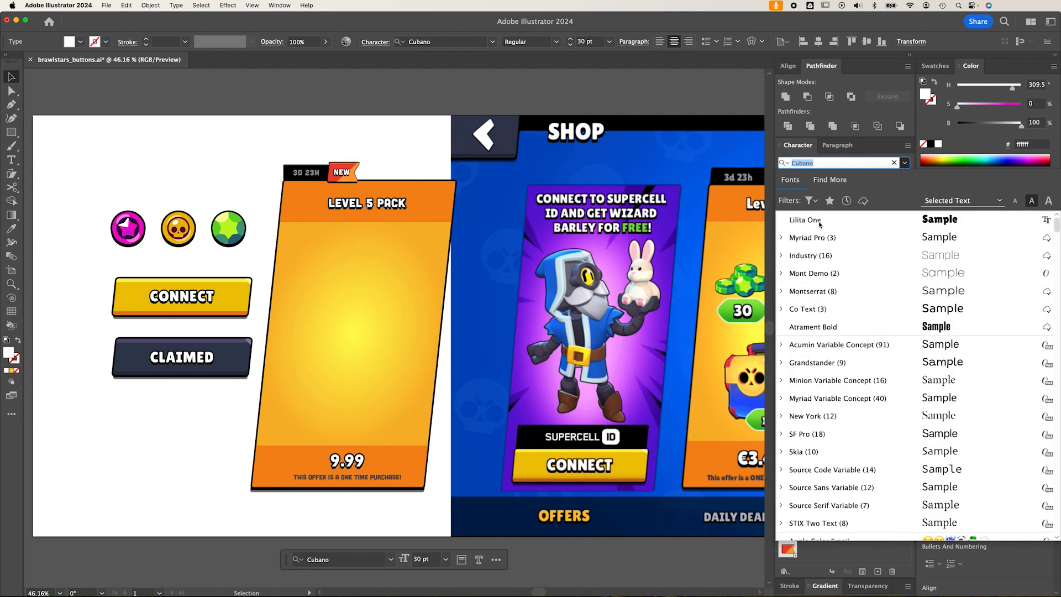
left_click(810, 220)
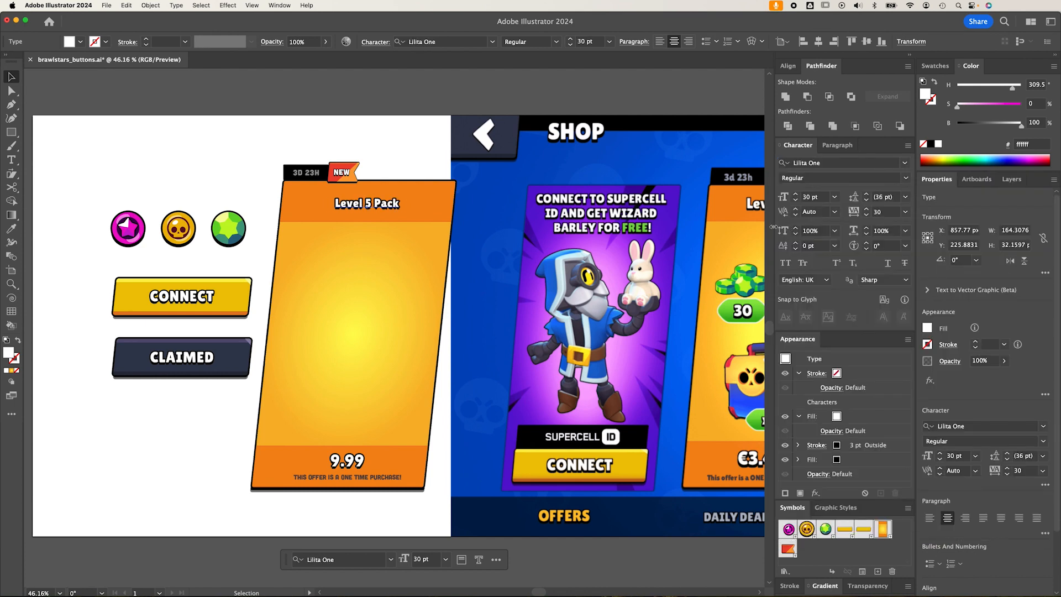
Increase the Level 5 Pack title's font size to 38 pt to match the reference panel.
left_click_drag(673, 306, 598, 304)
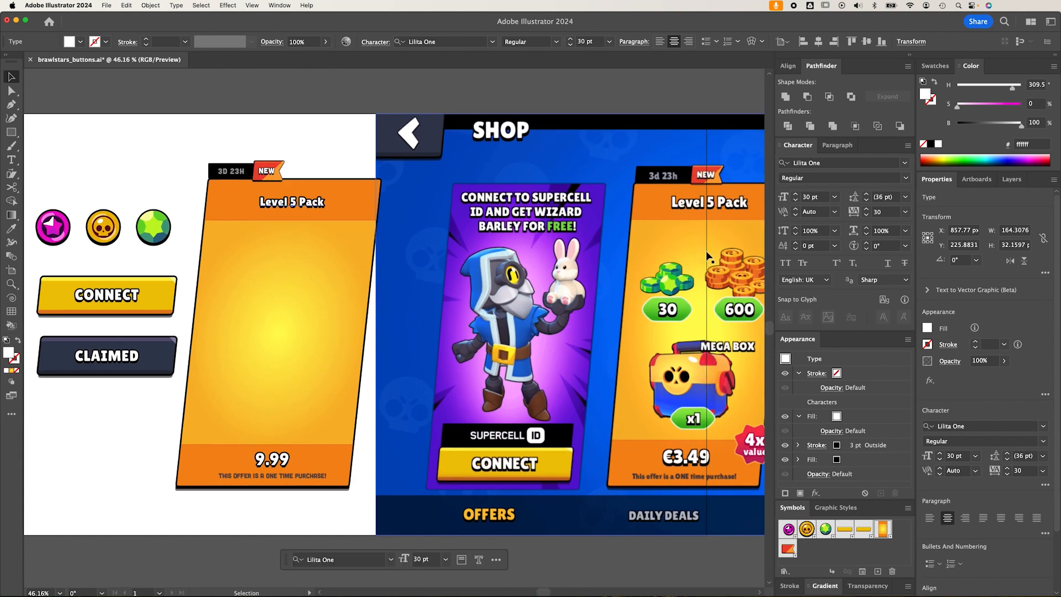
left_click(794, 194)
left_click(794, 195)
left_click(794, 195)
left_click(794, 194)
left_click(795, 194)
left_click(794, 195)
left_click(794, 195)
left_click(794, 195)
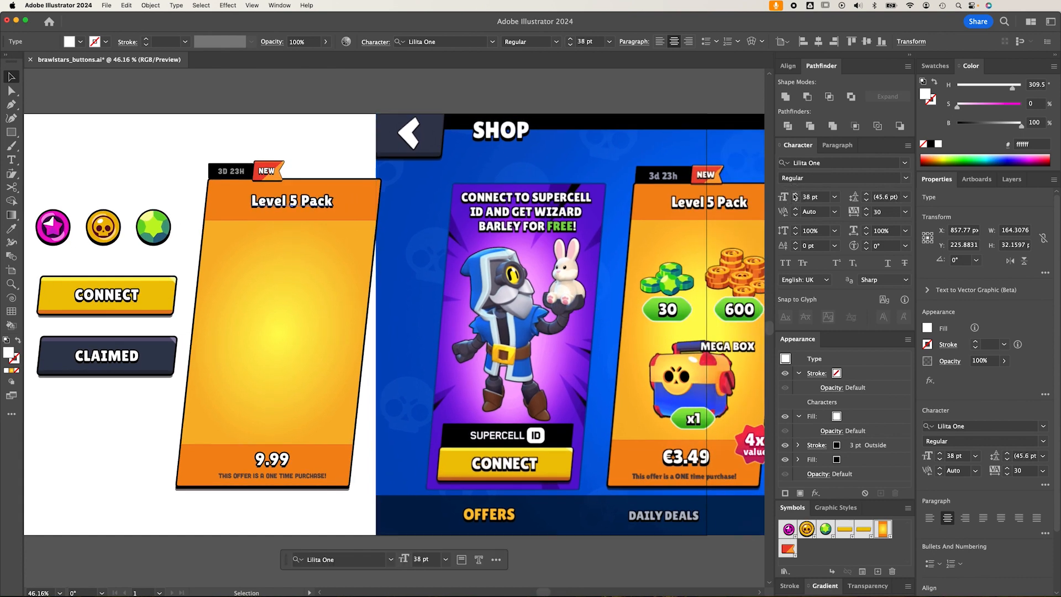
left_click(309, 148)
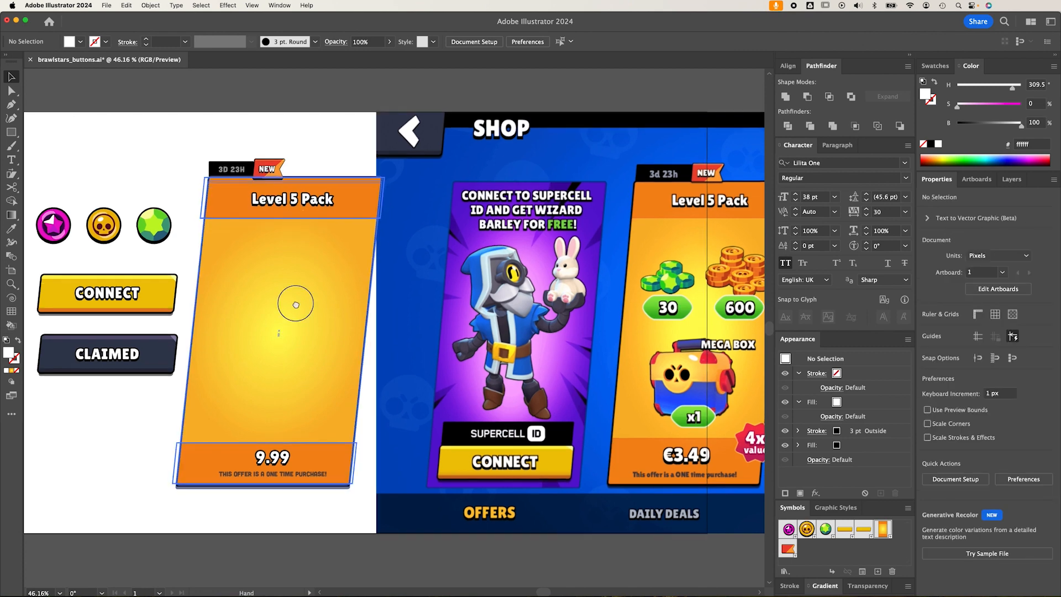
Add a £ sign before the 9.99 price at the foot of the orange panel.
scroll(231, 373, "down", 3)
double_click(244, 400)
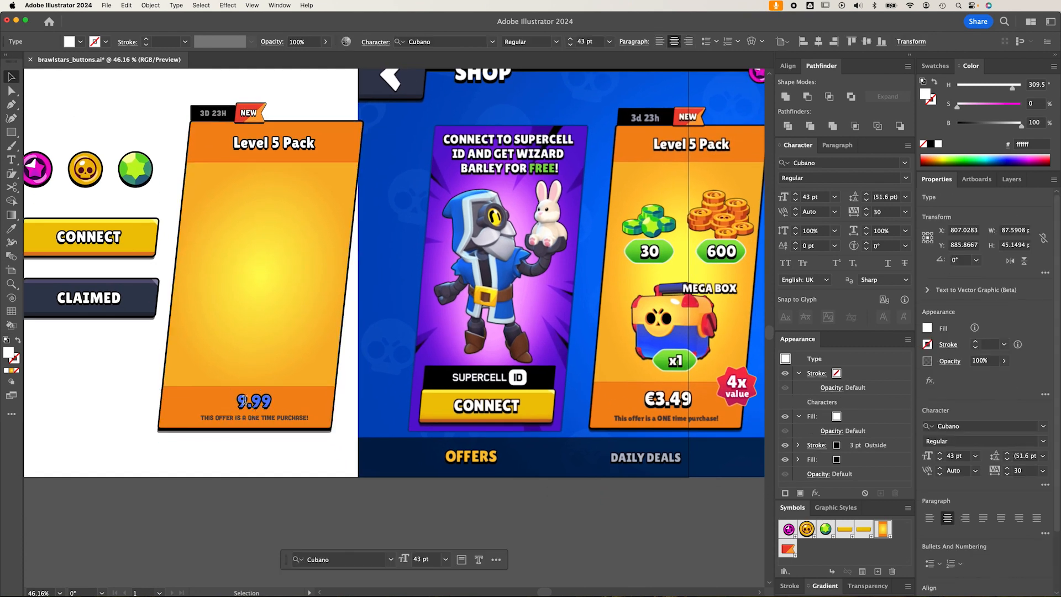
type("£")
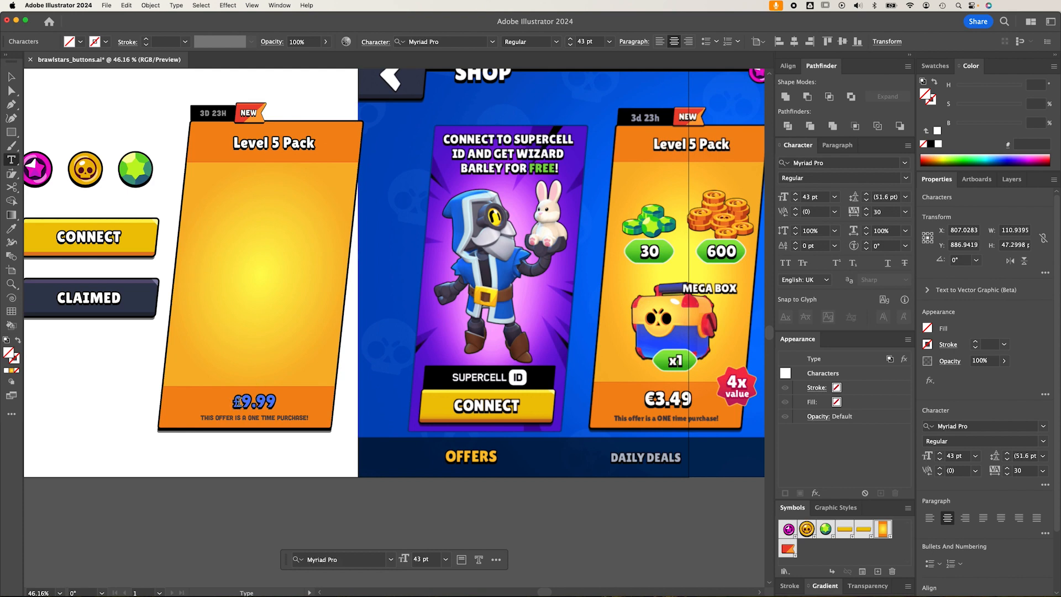
left_click(11, 76)
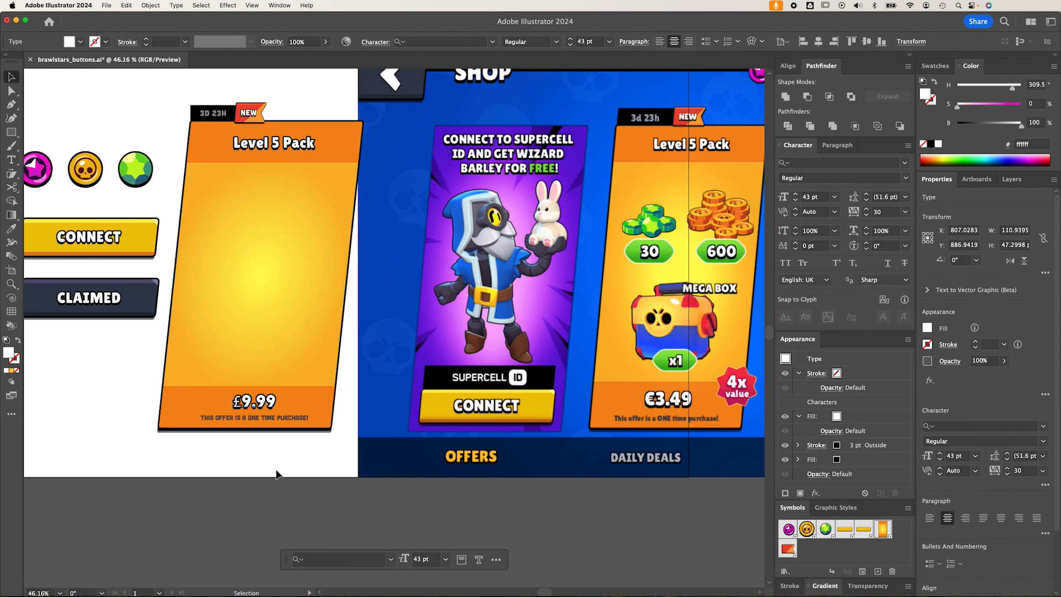
Set the whole £9.99 price text in Lilita One.
left_click(232, 409)
double_click(240, 408)
double_click(241, 402)
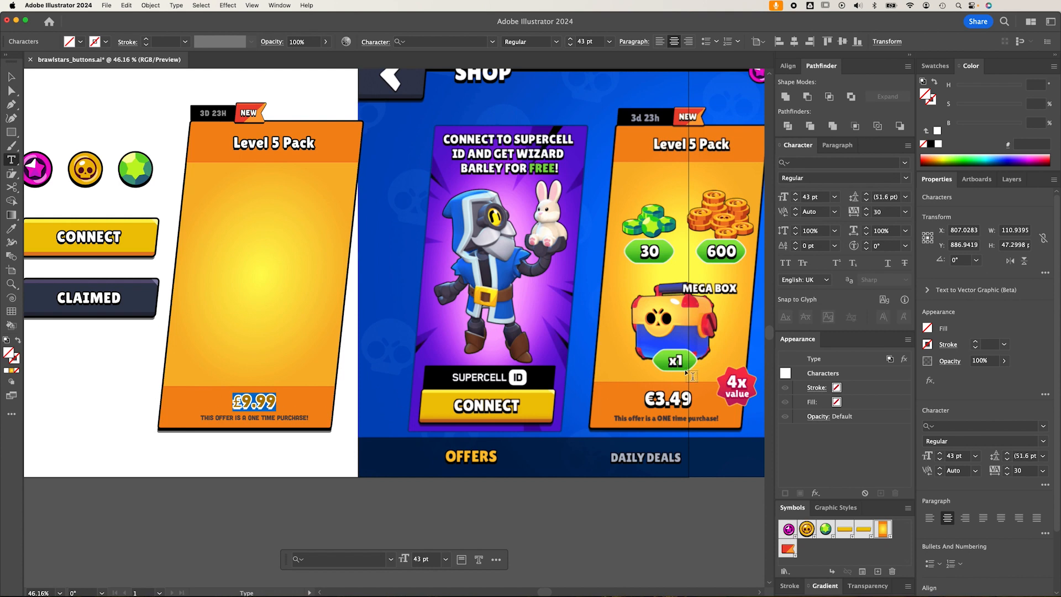
left_click(805, 166)
type("Lili")
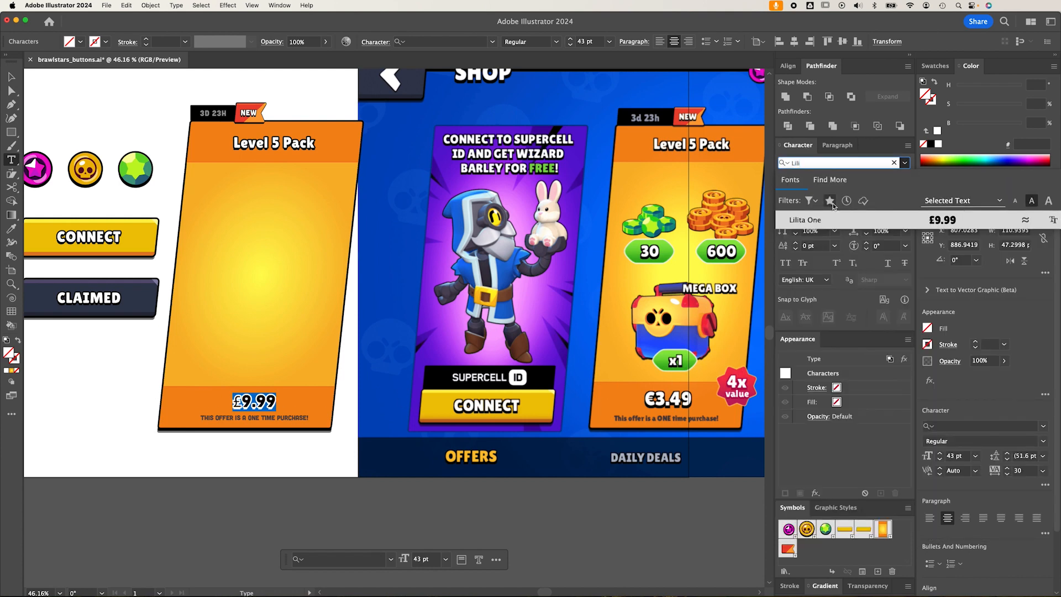
key("Return")
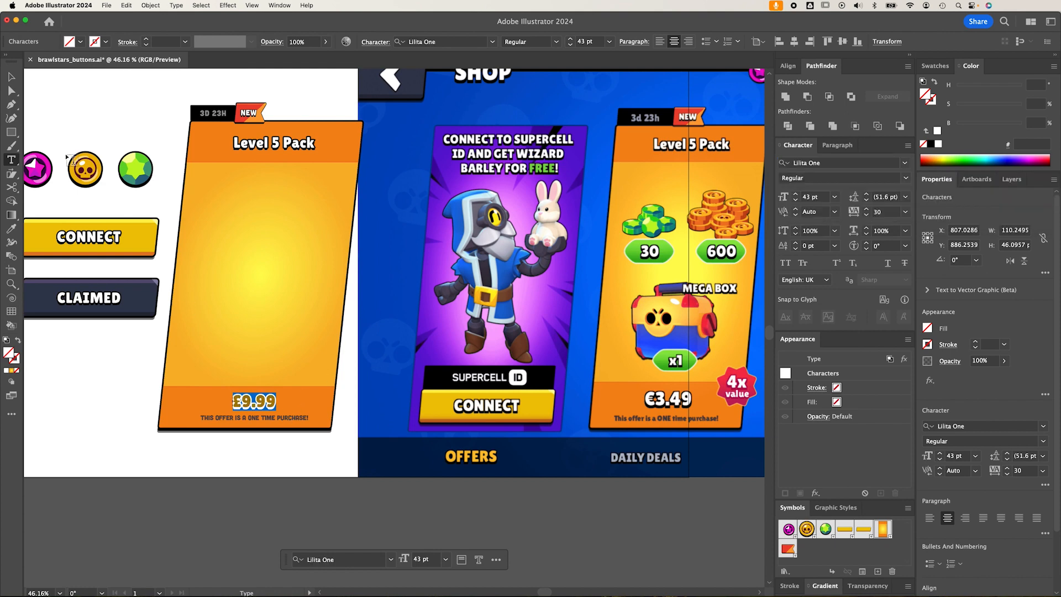
left_click(11, 76)
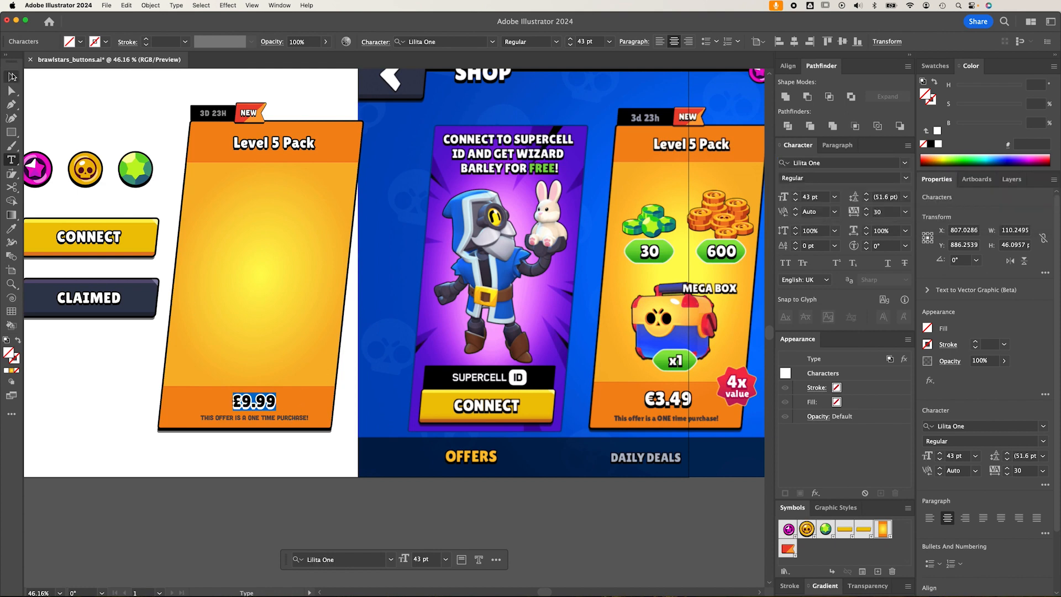
left_click(254, 459)
Change the font of the one time purchase caption below the price to Lilita One.
left_click(283, 420)
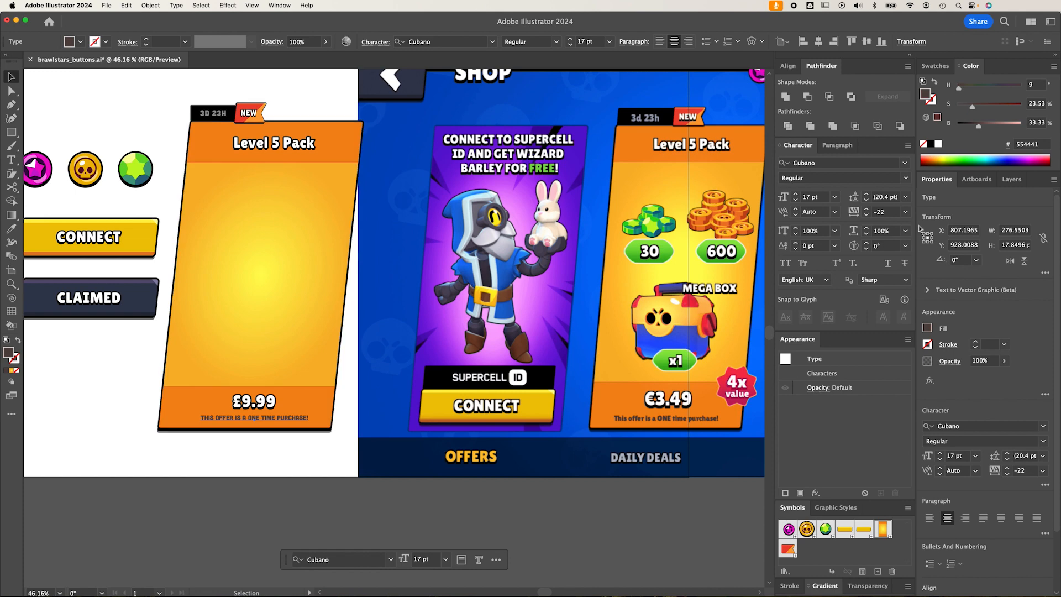
left_click(840, 164)
type("Lili")
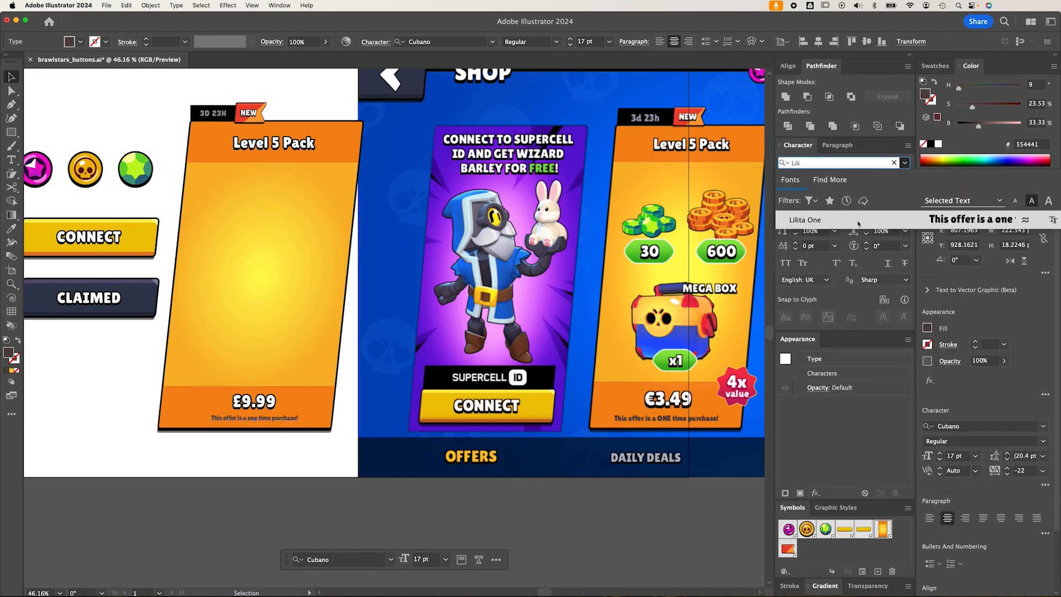
left_click(857, 220)
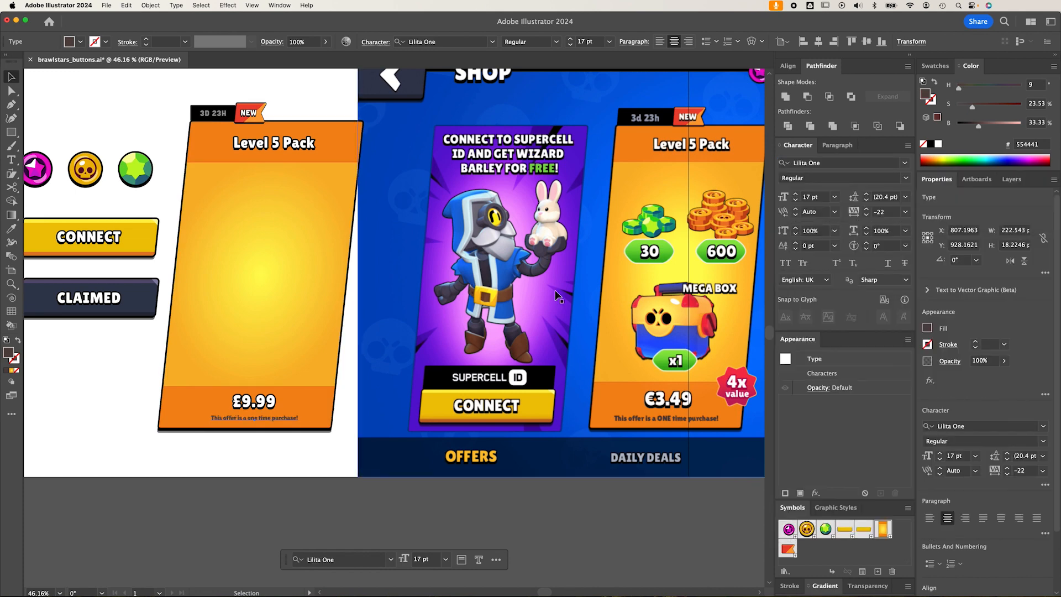
Set the purchase caption's font size to 20 pt.
left_click(794, 196)
left_click(794, 196)
left_click(795, 196)
left_click(795, 196)
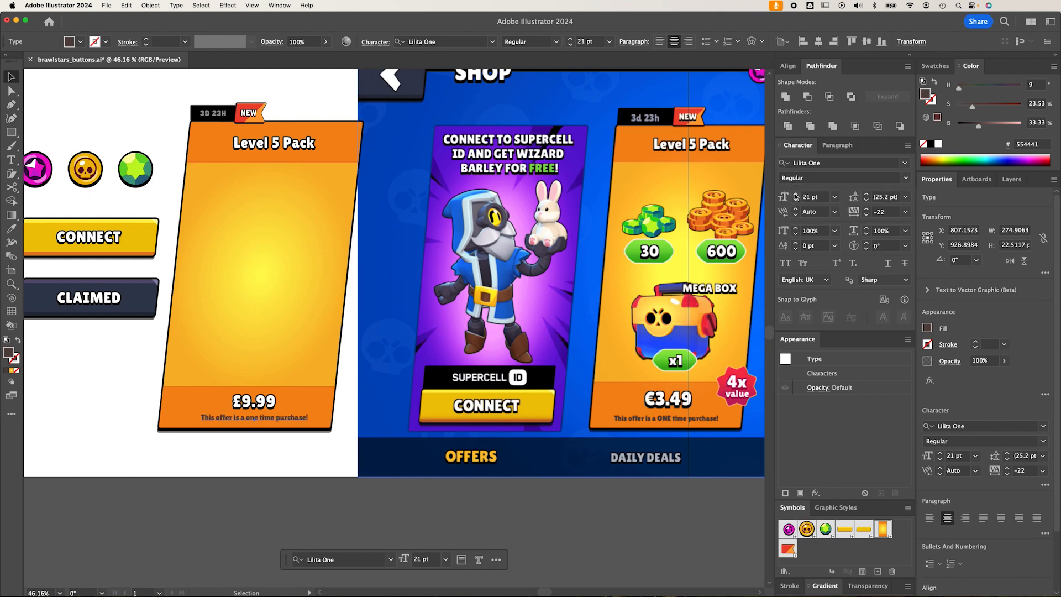
left_click(795, 200)
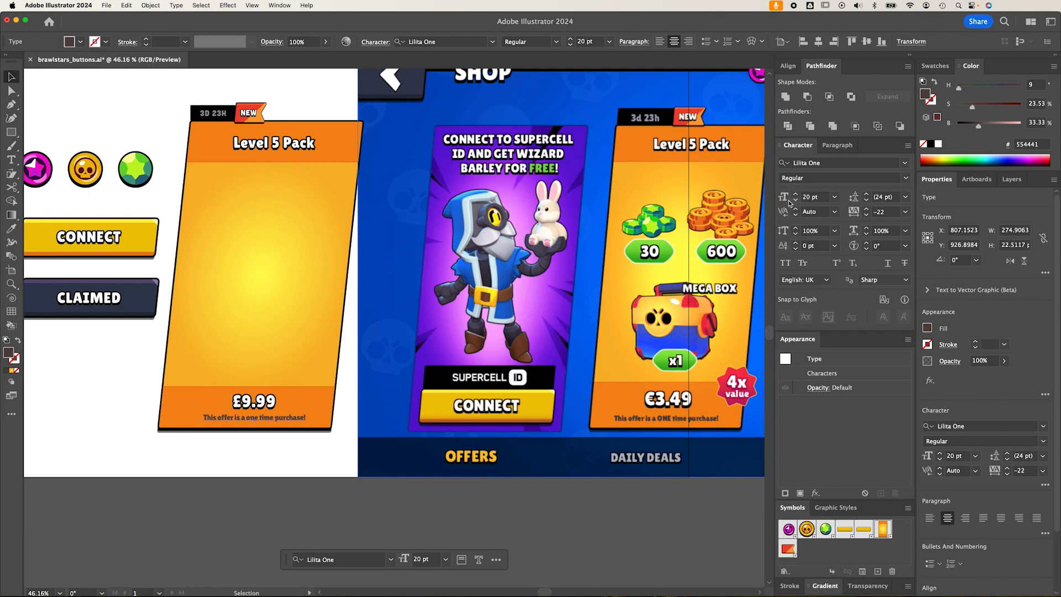
left_click(247, 527)
Move the £9.99 price and its caption together slightly left to centre them in the panel's slanted footer.
left_click(250, 417)
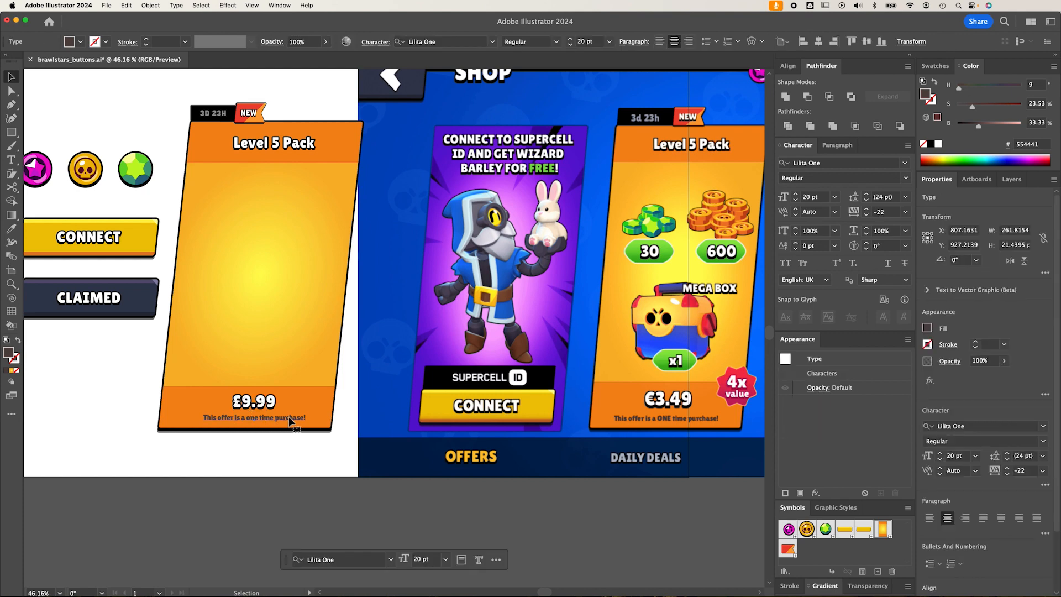
left_click(276, 408, "shift")
left_click_drag(276, 408, 263, 402)
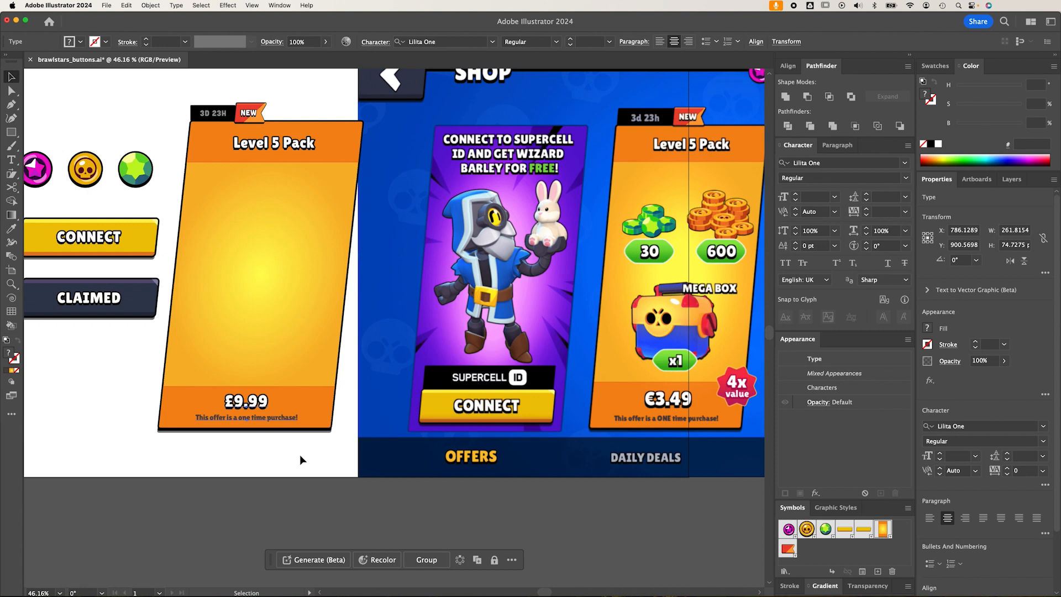
left_click(270, 446)
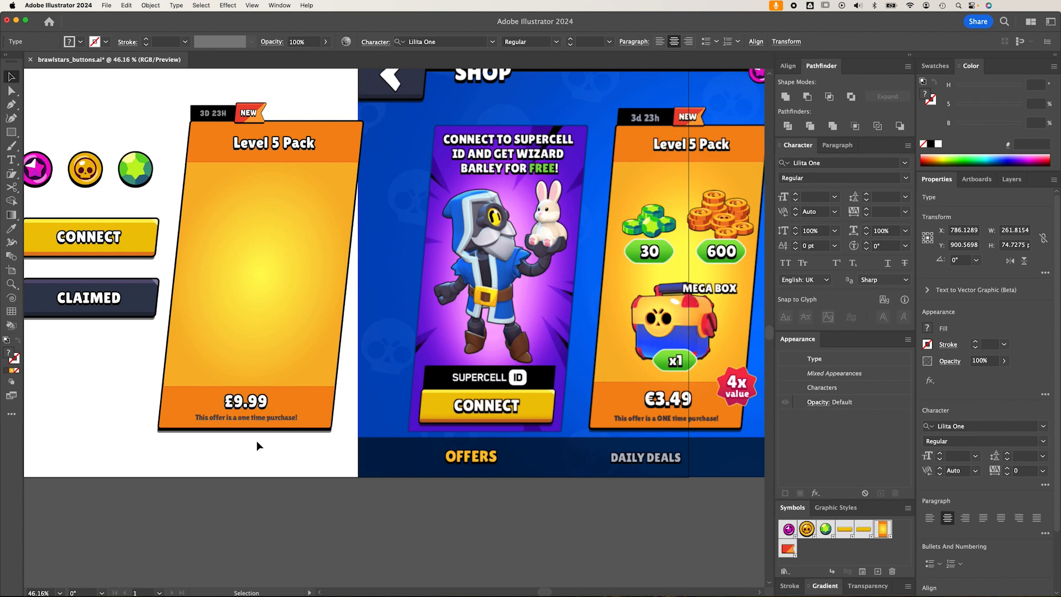
Capitalise the word one in the caption so it reads This offer is a ONE time purchase!
double_click(241, 421)
double_click(243, 417)
type("ONE")
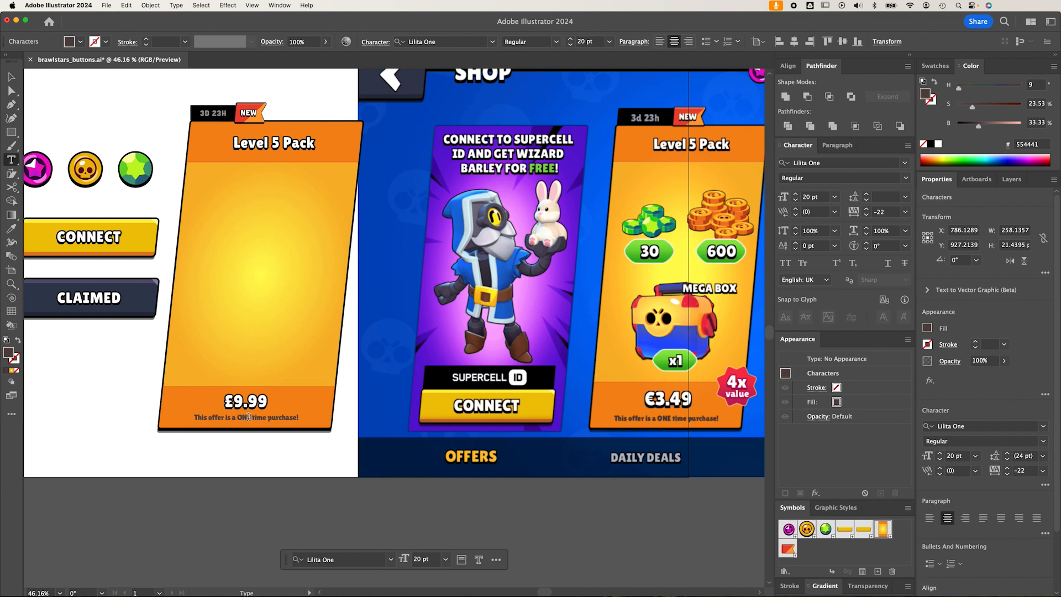
key("Escape")
left_click(244, 458)
Change the font of both the 3D 23H timer and the NEW ribbon label to Lilita One.
left_click_drag(285, 402, 307, 437)
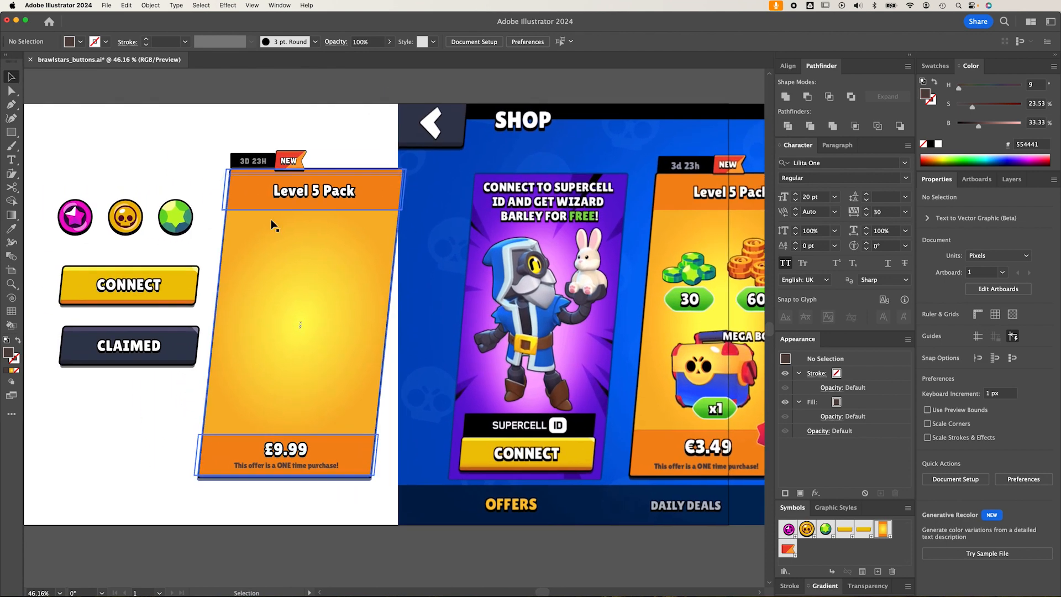
double_click(289, 162)
key("Escape")
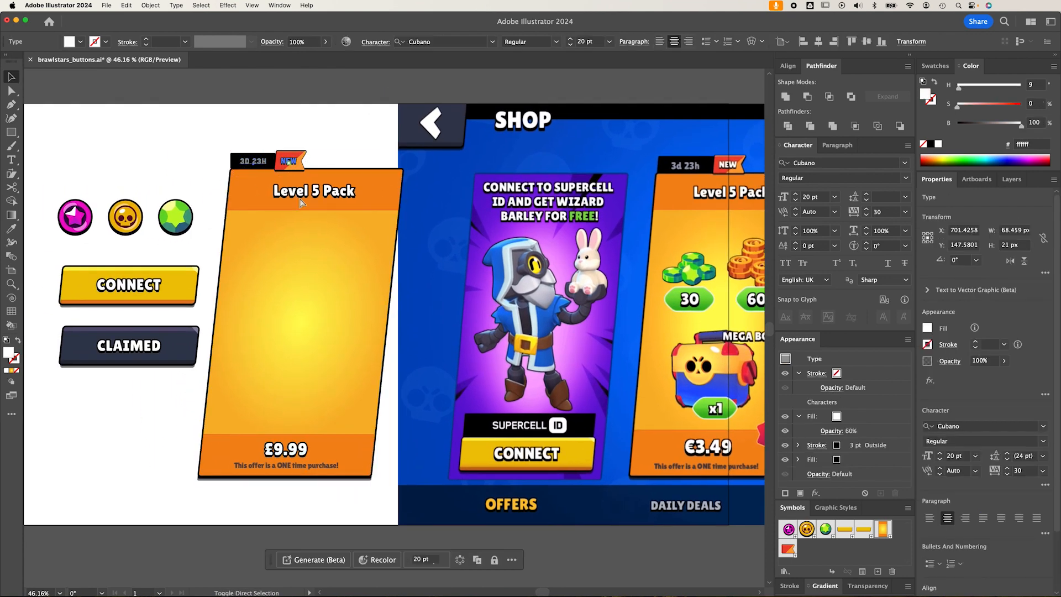
left_click(842, 163)
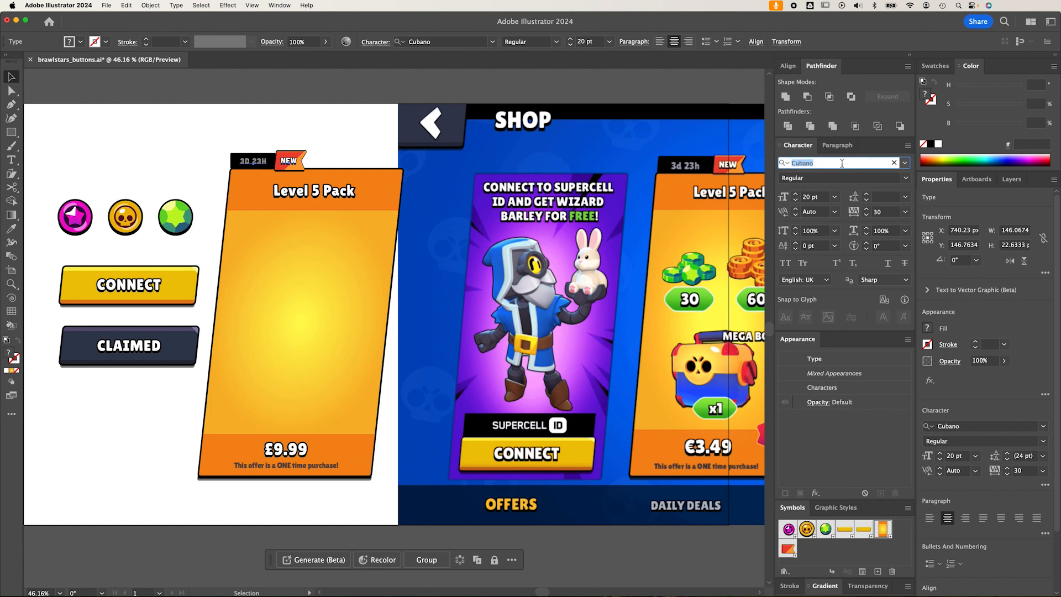
type("Lil")
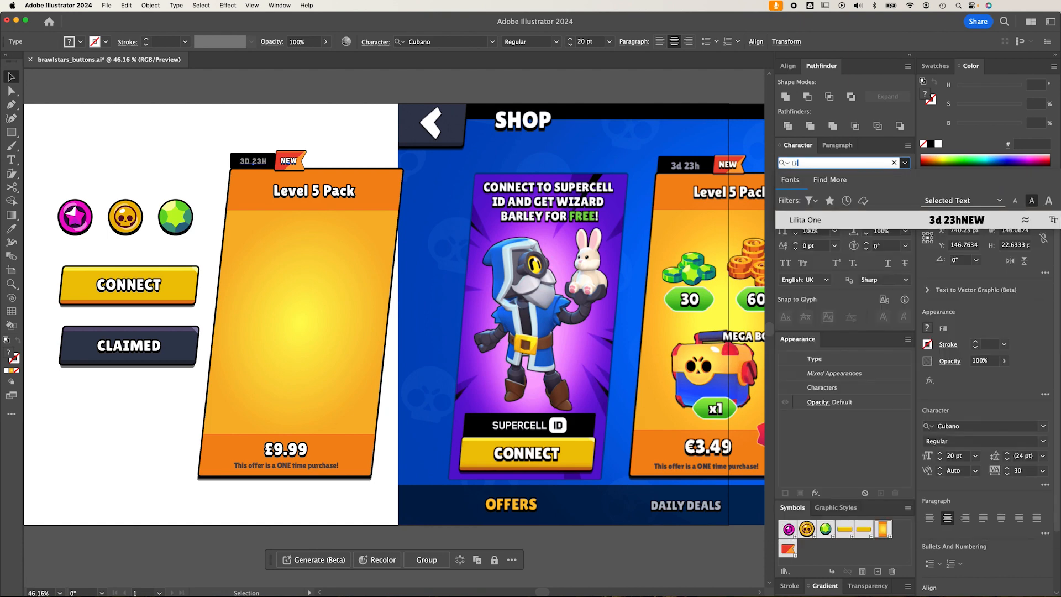
key("Return")
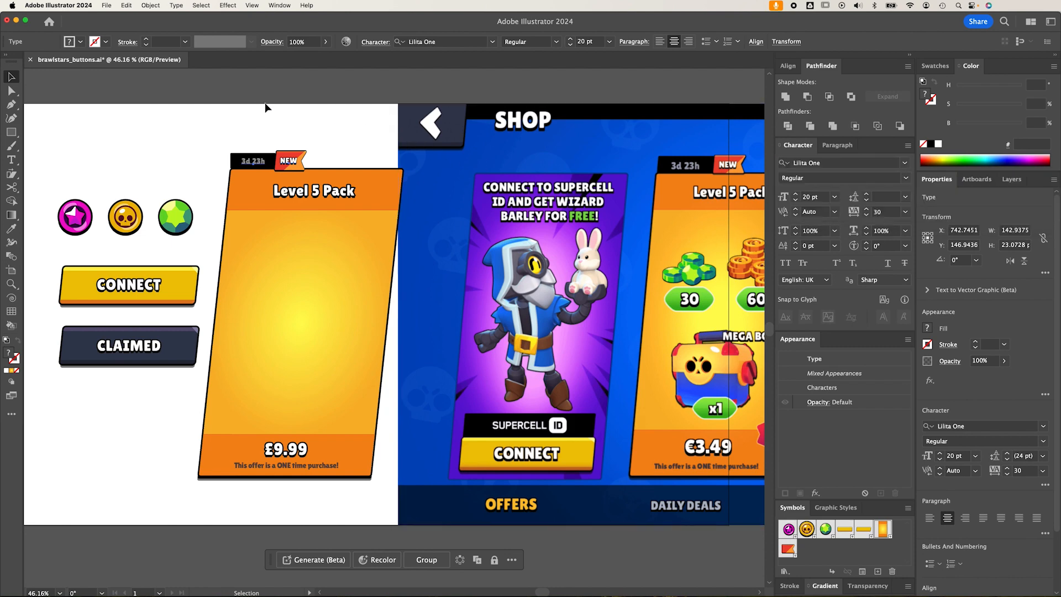
left_click(131, 142)
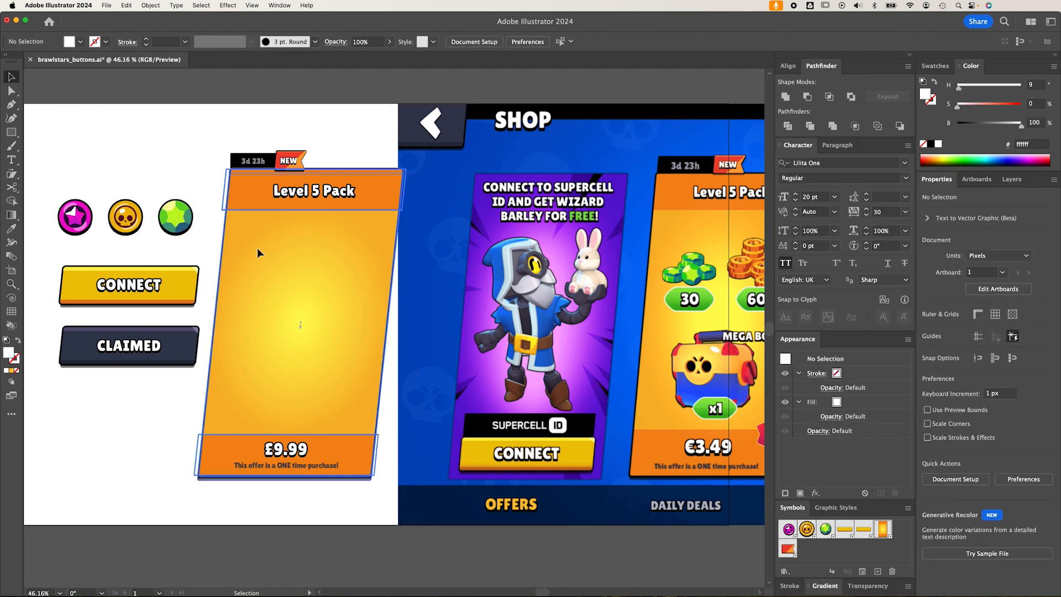
Increase the NEW label's font size to 22 pt.
left_click_drag(355, 283, 340, 277)
key("a")
left_click(275, 157)
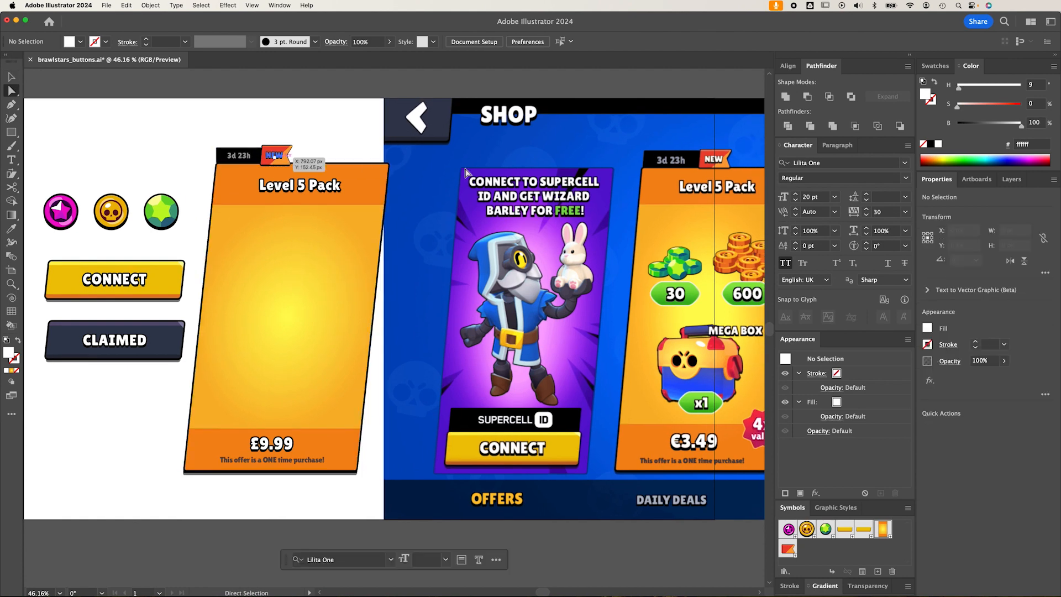
left_click(796, 195)
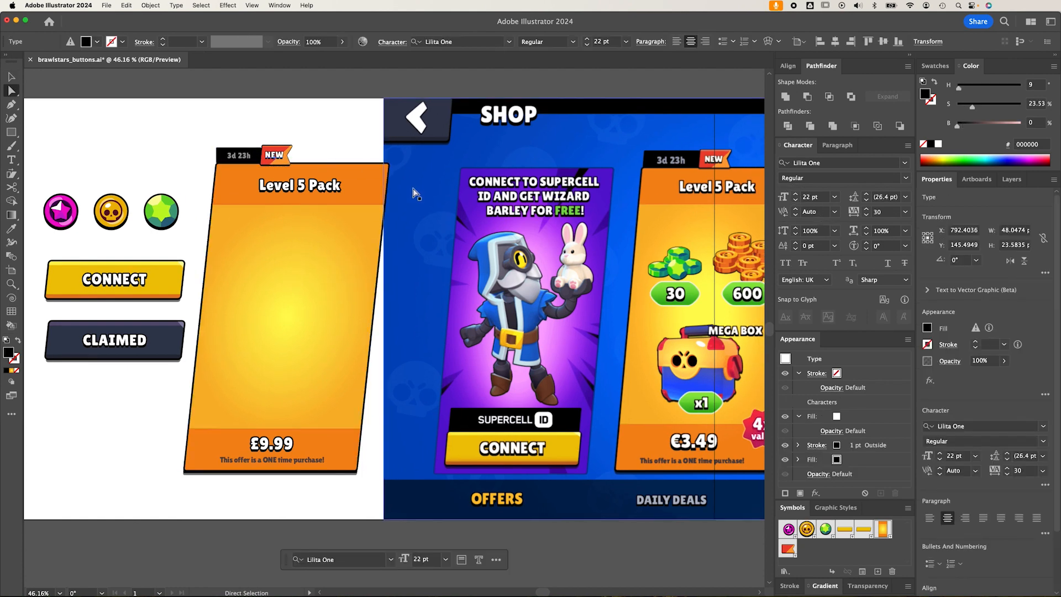
left_click(340, 153)
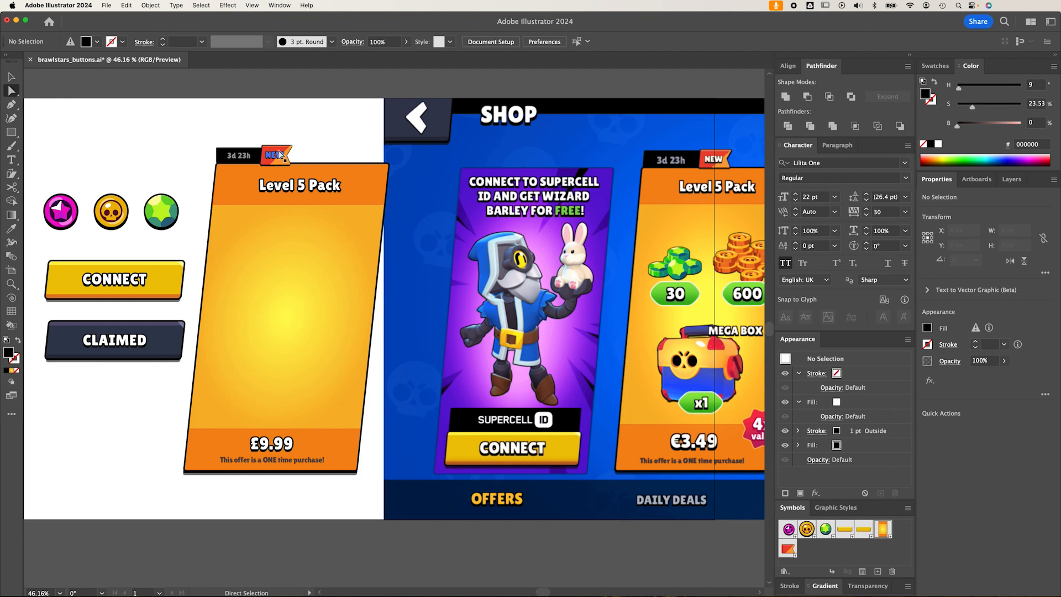
Stretch the red ribbon behind the NEW label slightly to the right with Free Transform.
left_click(290, 158)
key("e")
left_click_drag(291, 156, 299, 152)
key("v")
left_click(304, 154)
Nudge the red ribbon and its NEW label together 4 px left.
left_click(255, 153)
left_click(277, 153)
left_click(288, 153, "shift")
key("Left")
key("Left")
key("Left")
key("Left")
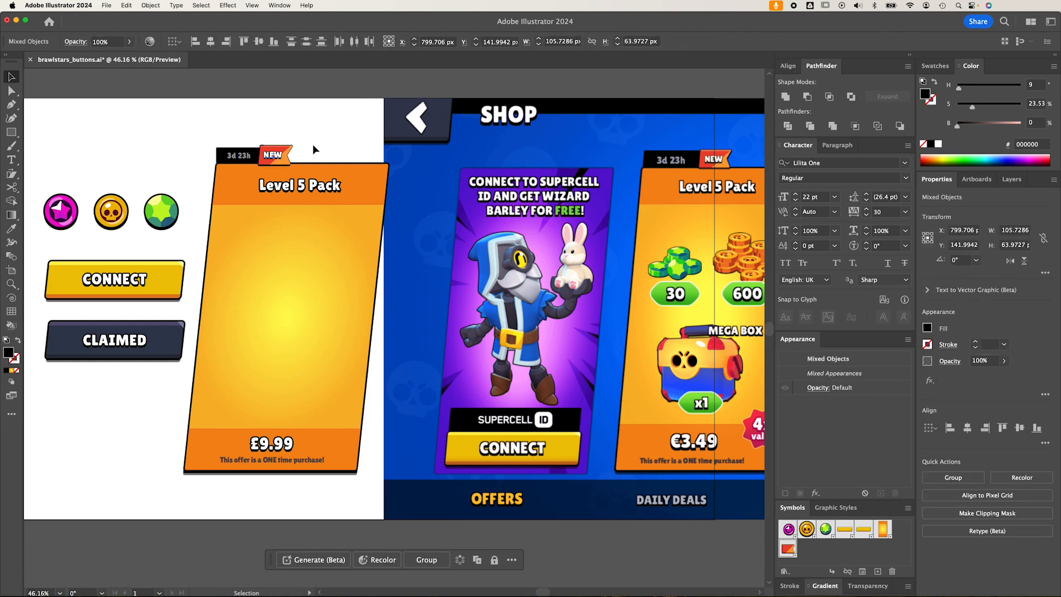
left_click(322, 147)
scroll(302, 326, "down", 3)
scroll(303, 326, "right", 3)
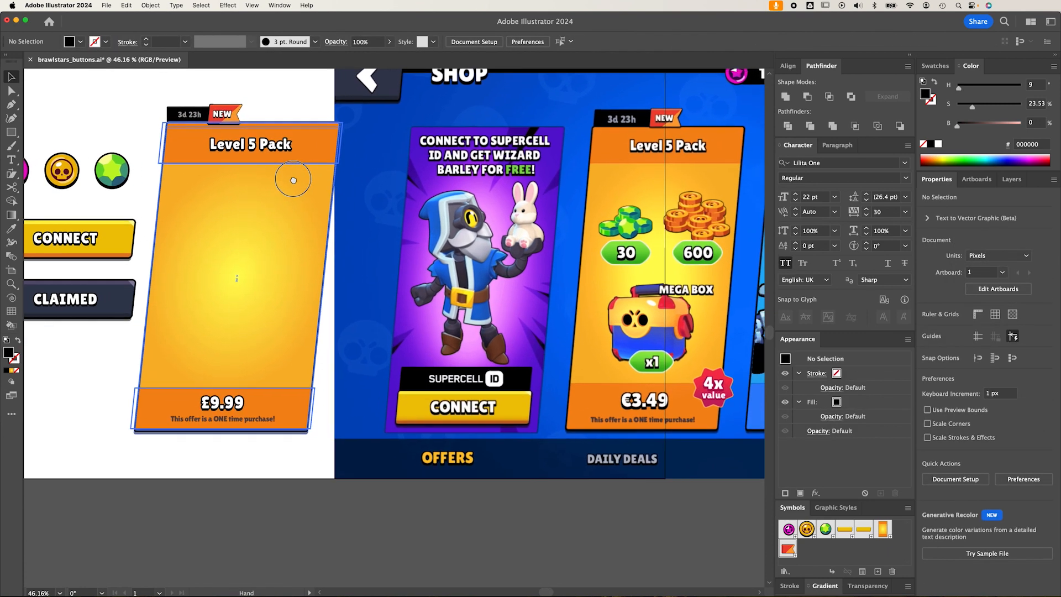
Shear the black rectangle behind the 3d 23h timer so its sides slant like the offer panel.
left_click_drag(277, 485, 358, 521)
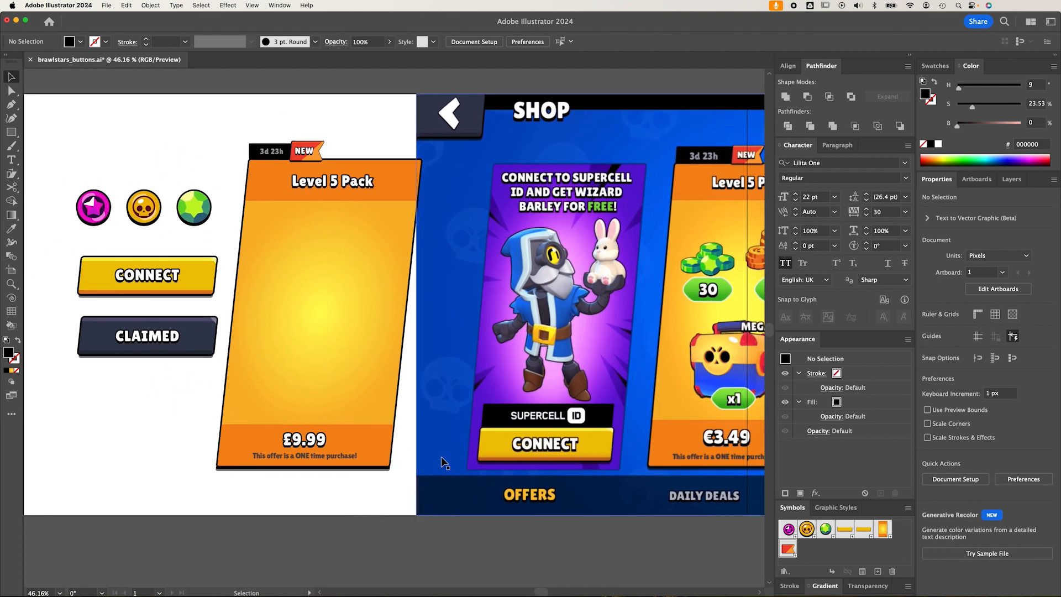
left_click_drag(428, 426, 468, 425)
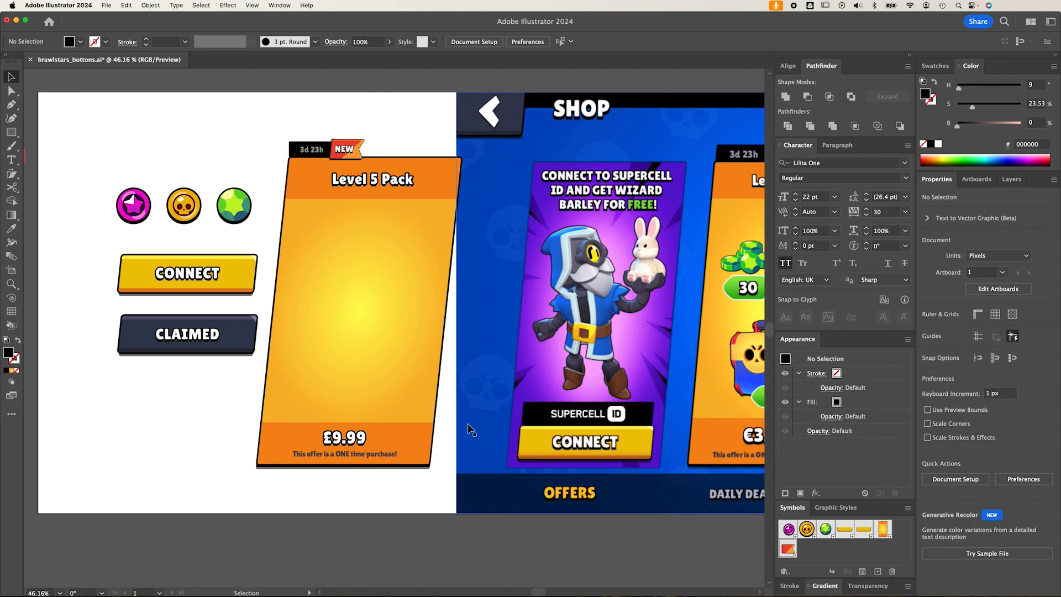
key("super+minus")
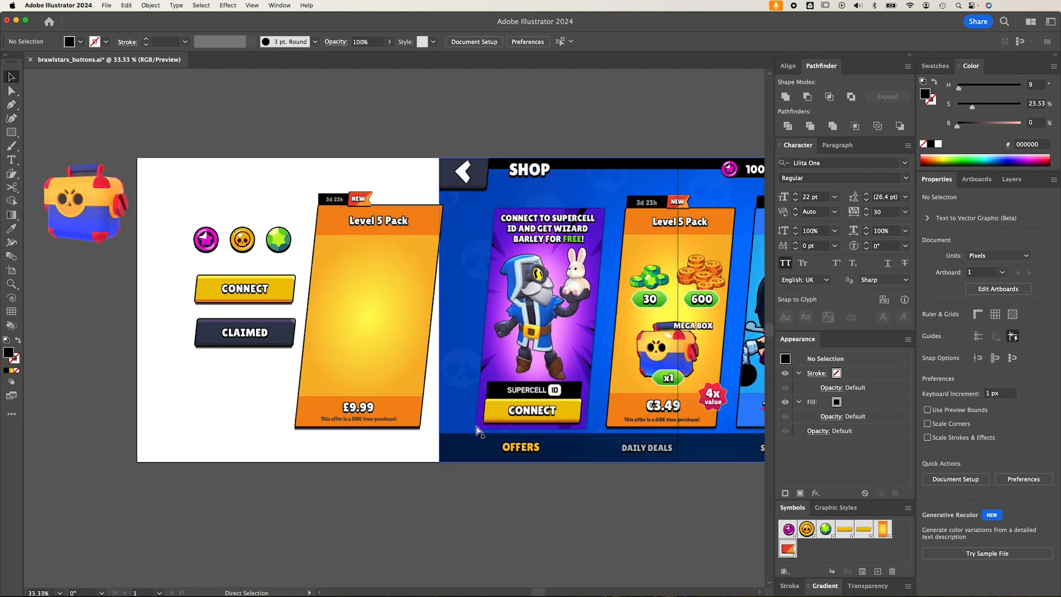
left_click_drag(478, 431, 379, 429)
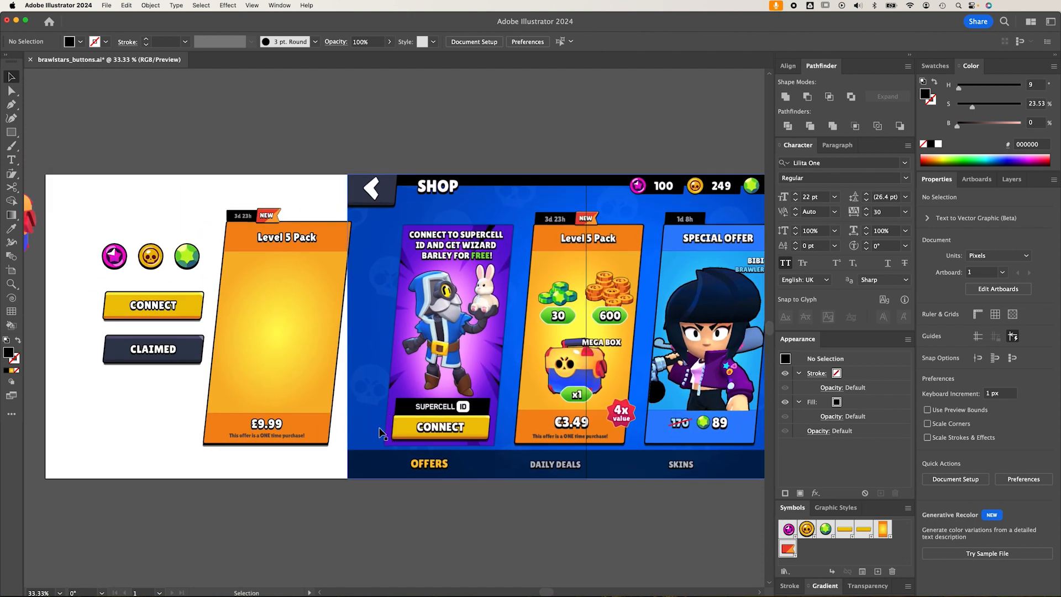
left_click(230, 211)
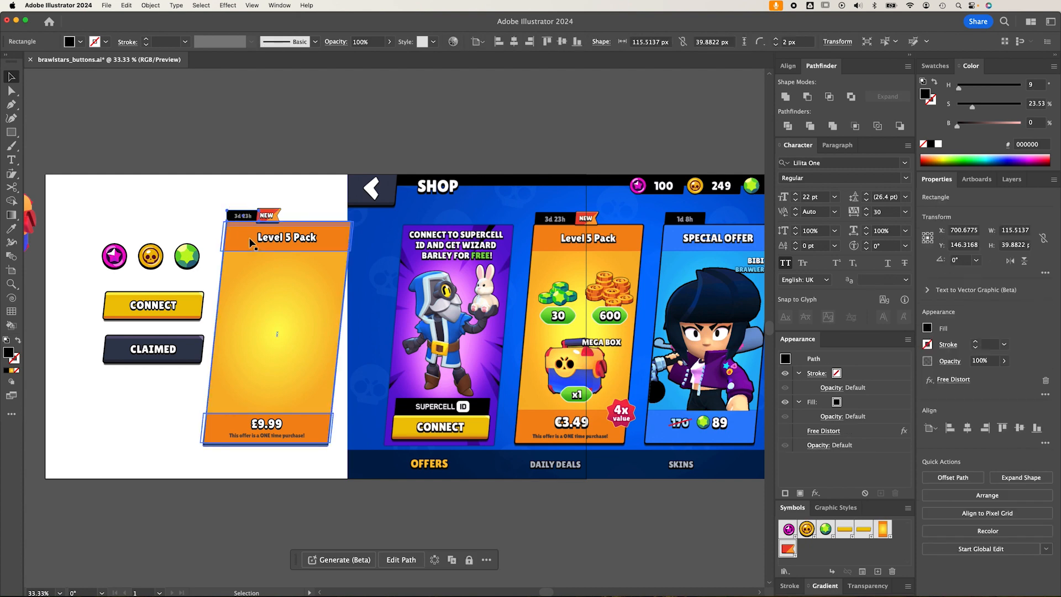
left_click(146, 7)
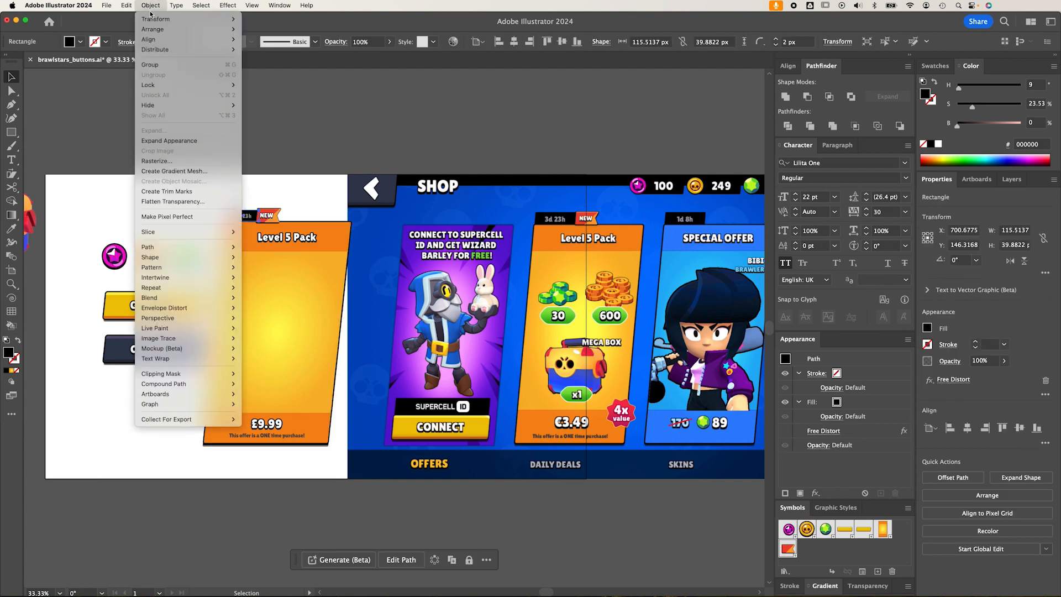
mouse_move(183, 18)
left_click(267, 74)
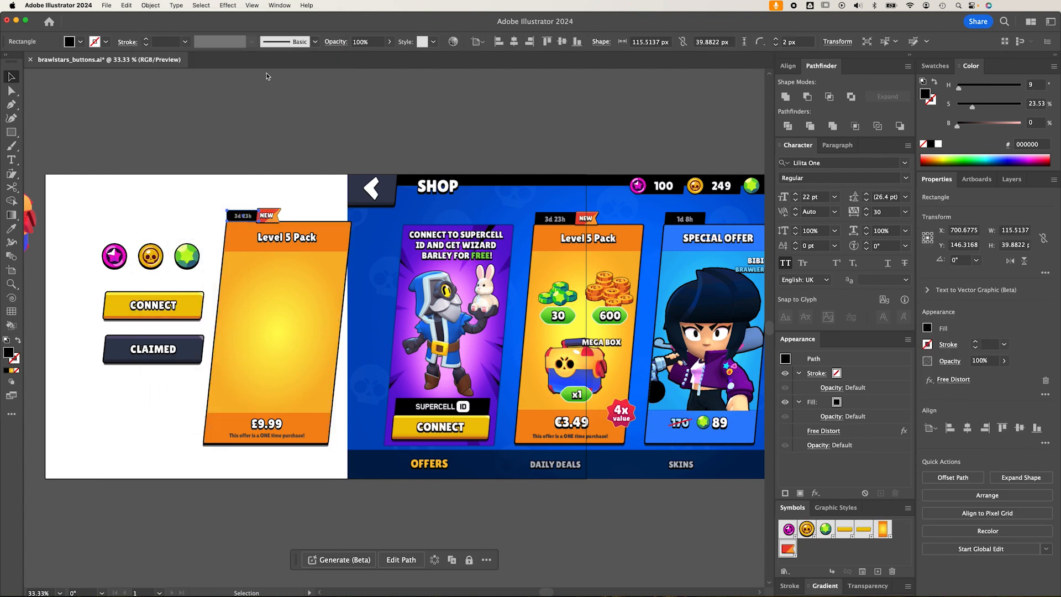
left_click(263, 363)
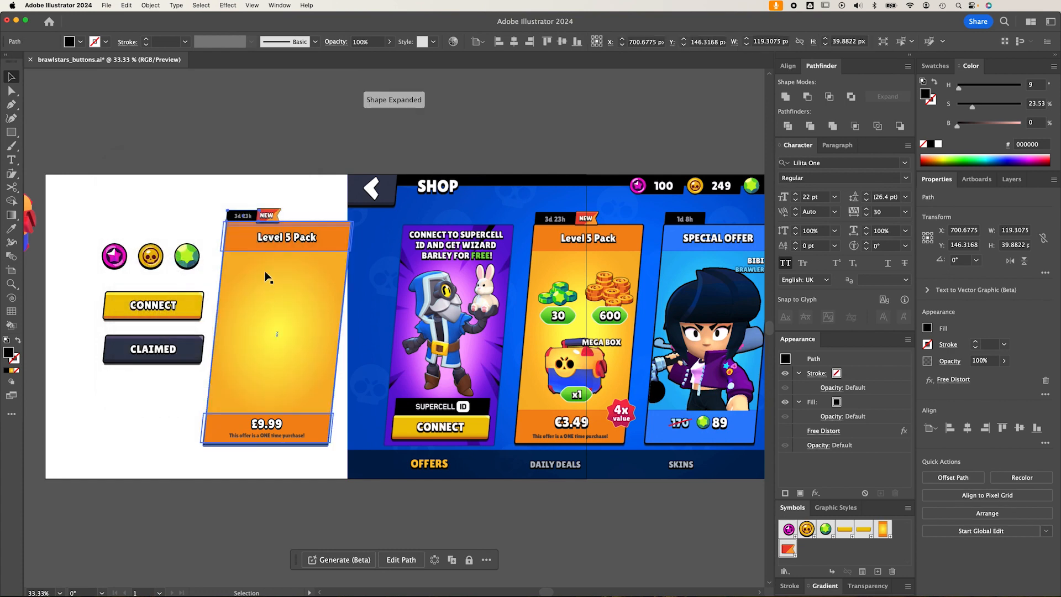
left_click(248, 209)
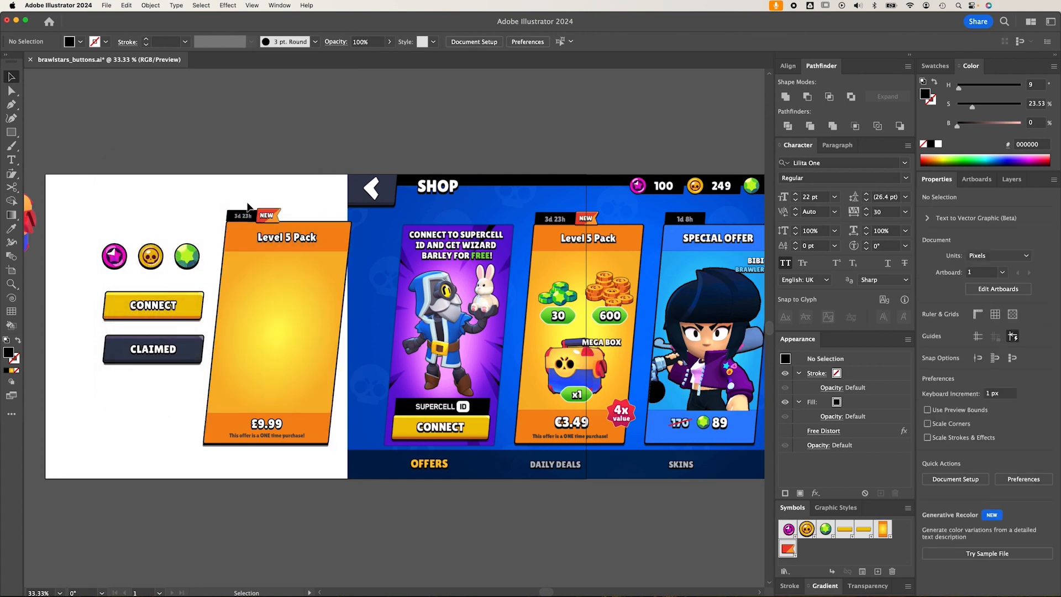
scroll(248, 209, "up", 5)
left_click(232, 226)
left_click_drag(232, 226, 237, 224)
left_click_drag(506, 250, 348, 231)
left_click(244, 169)
scroll(243, 169, "down", 2)
scroll(243, 169, "down", 2)
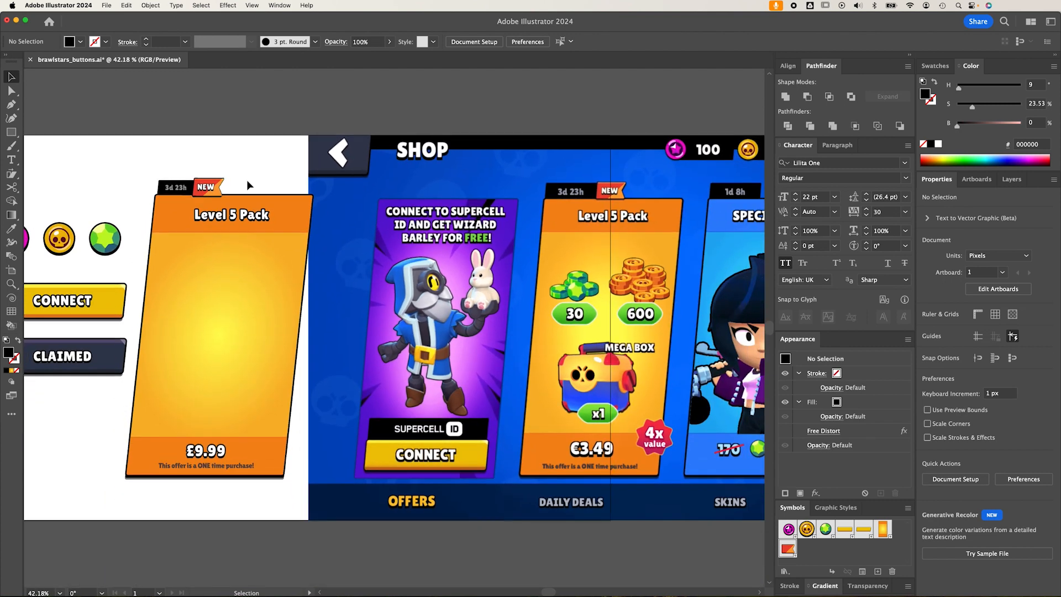
left_click_drag(281, 345, 397, 338)
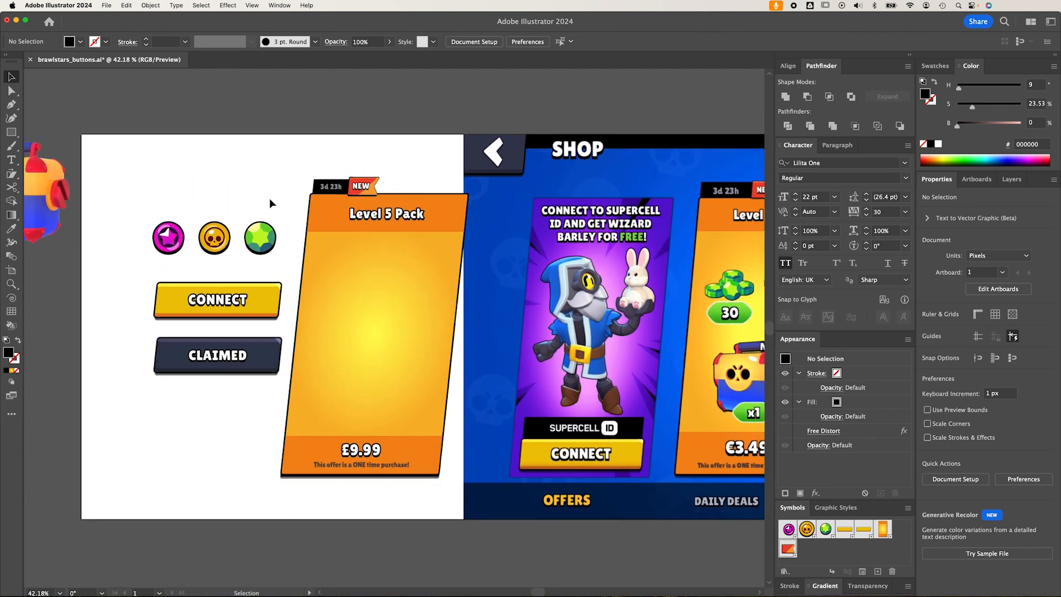
left_click_drag(250, 185, 243, 177)
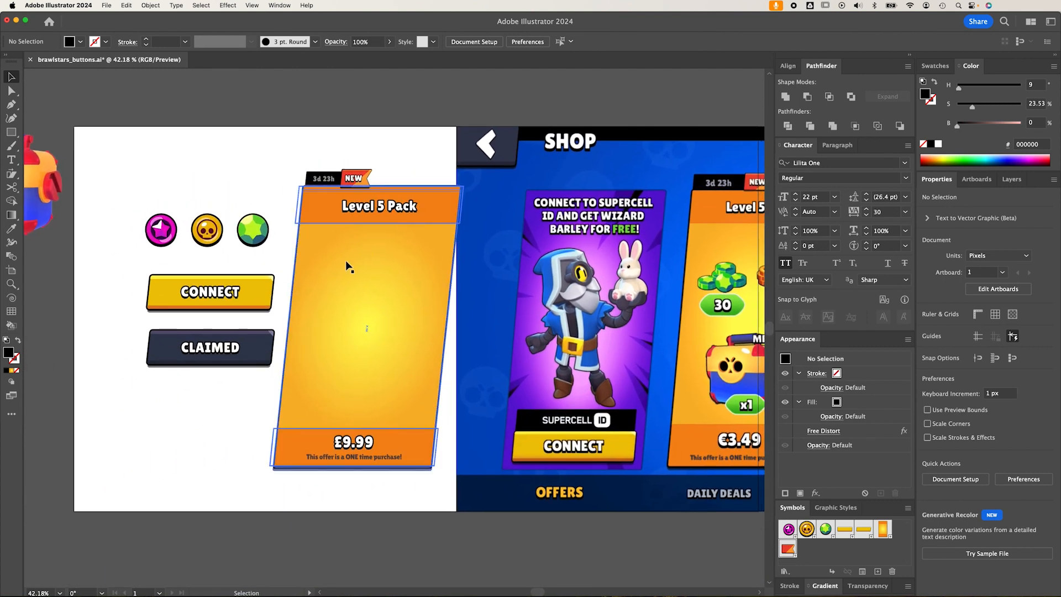
Move the loot box image onto the middle of the orange panel, then nudge it 3 px left and 1 px down.
left_click_drag(48, 197, 412, 315)
scroll(412, 315, "right", 5)
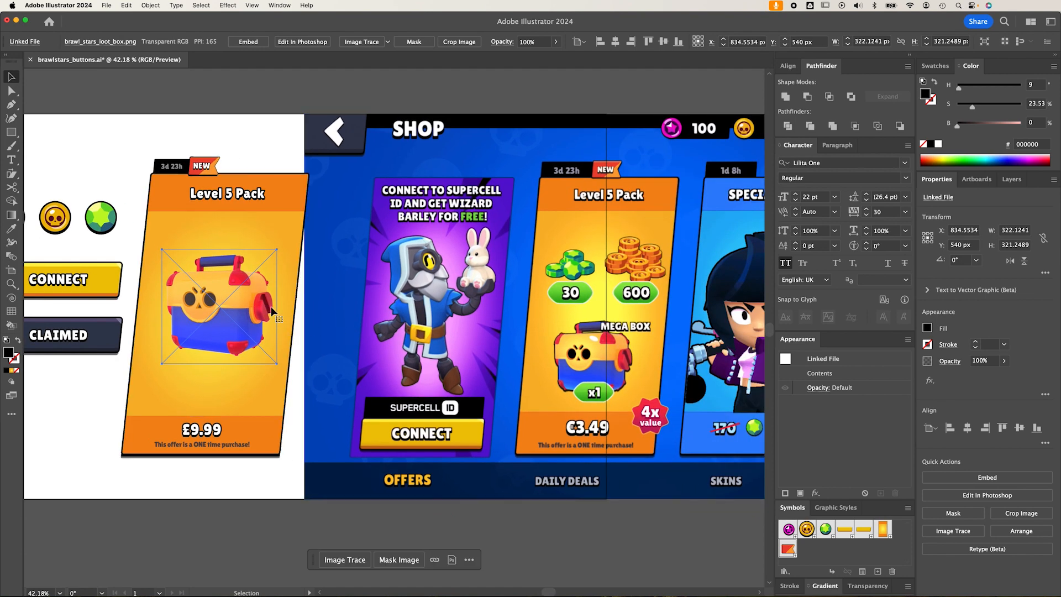
key("Left")
key("Left")
key("Left")
key("Down")
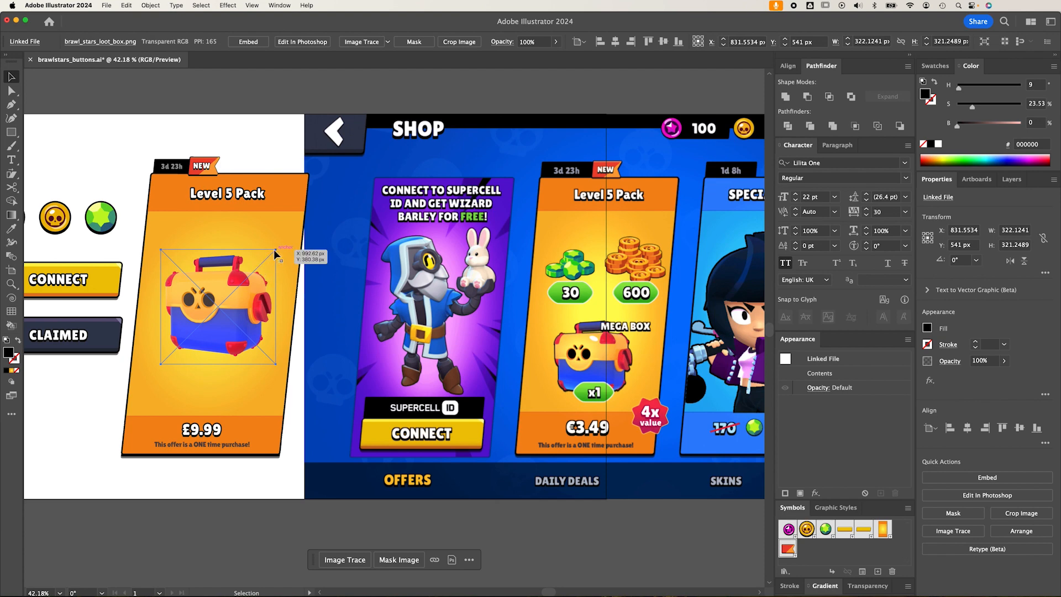
Enlarge the loot box image proportionally about its centre to about 359 px wide with Free Transform.
key("e")
left_click_drag(274, 247, 280, 246)
key("v")
left_click(278, 507)
Try to outline the linked loot box image with a dark 6 pt stroke, and remove that stroke.
left_click(267, 316)
left_click(269, 319)
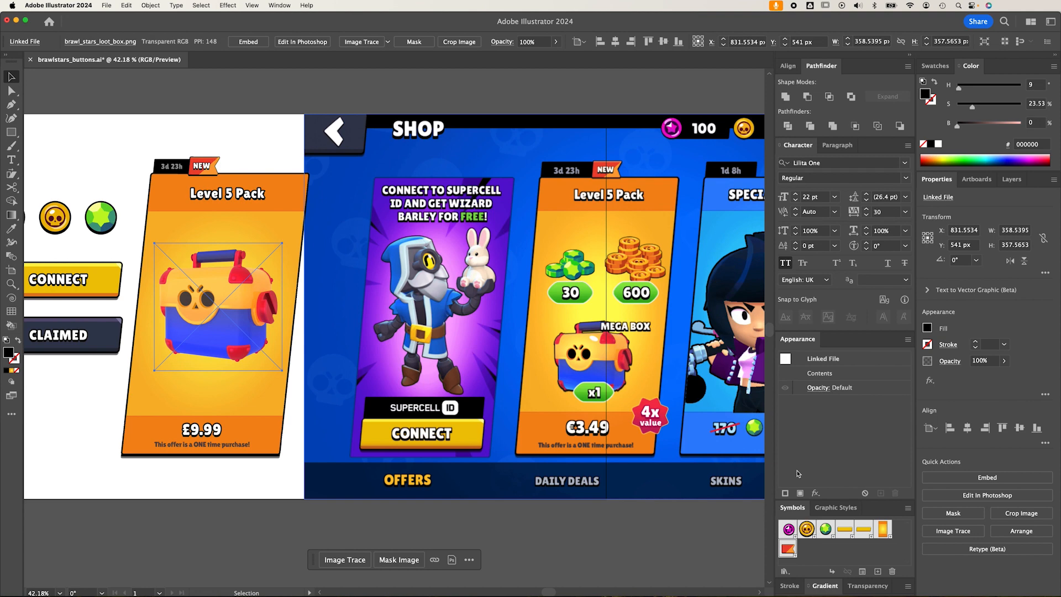
left_click(786, 492)
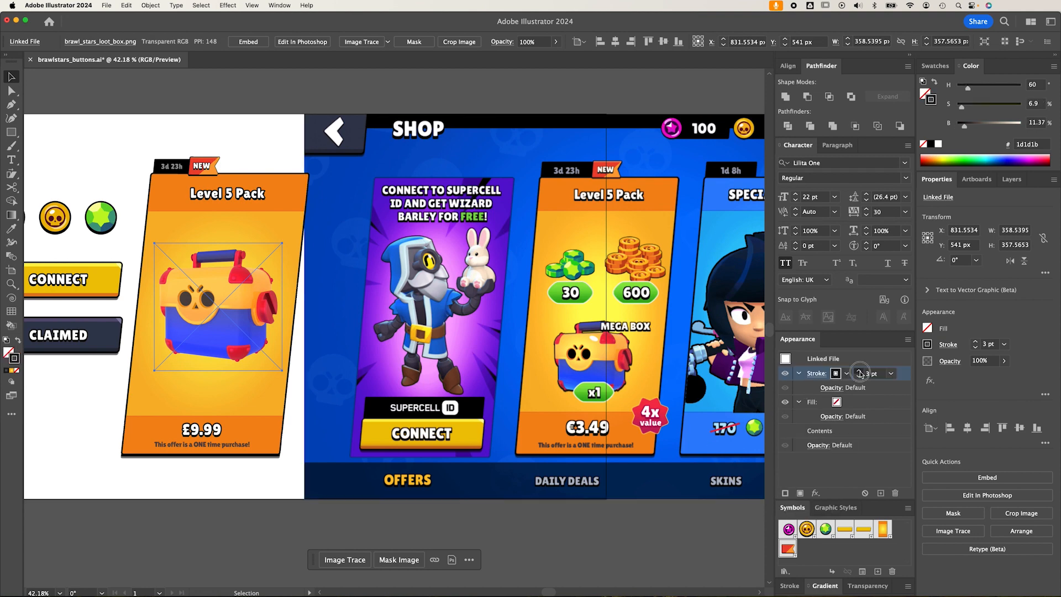
left_click(259, 531)
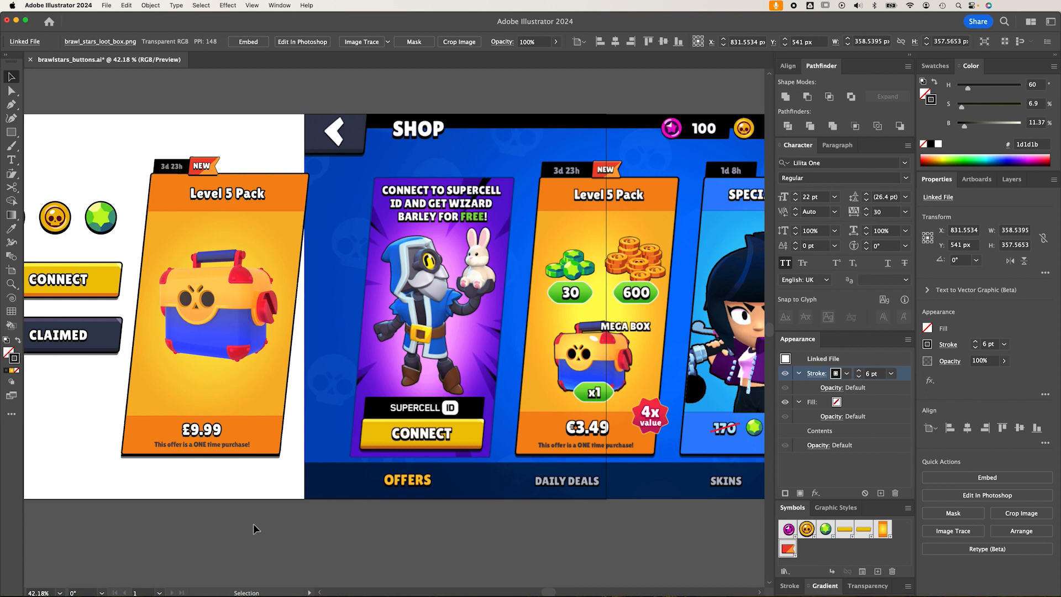
left_click(223, 299)
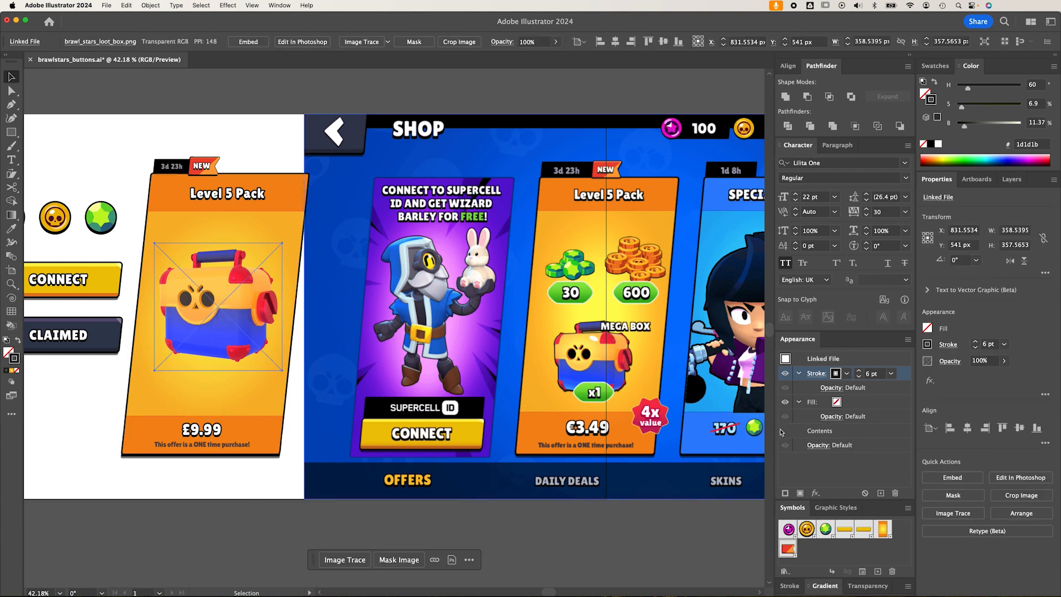
left_click(896, 492)
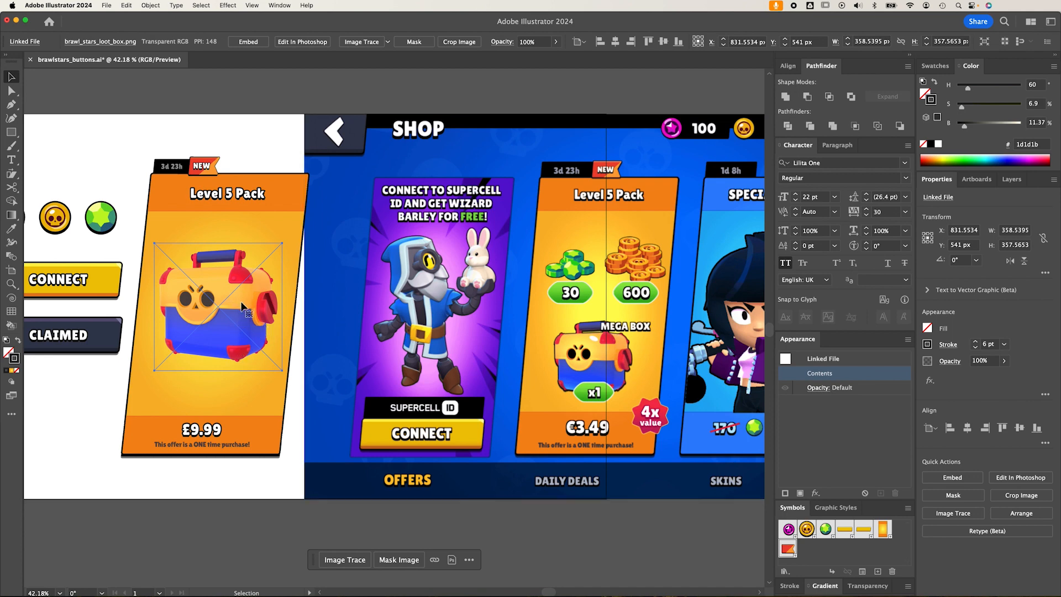
Duplicate the loot box image, trace the copy with the Silhouettes preset, and align it over the original.
left_click_drag(245, 305, 326, 327)
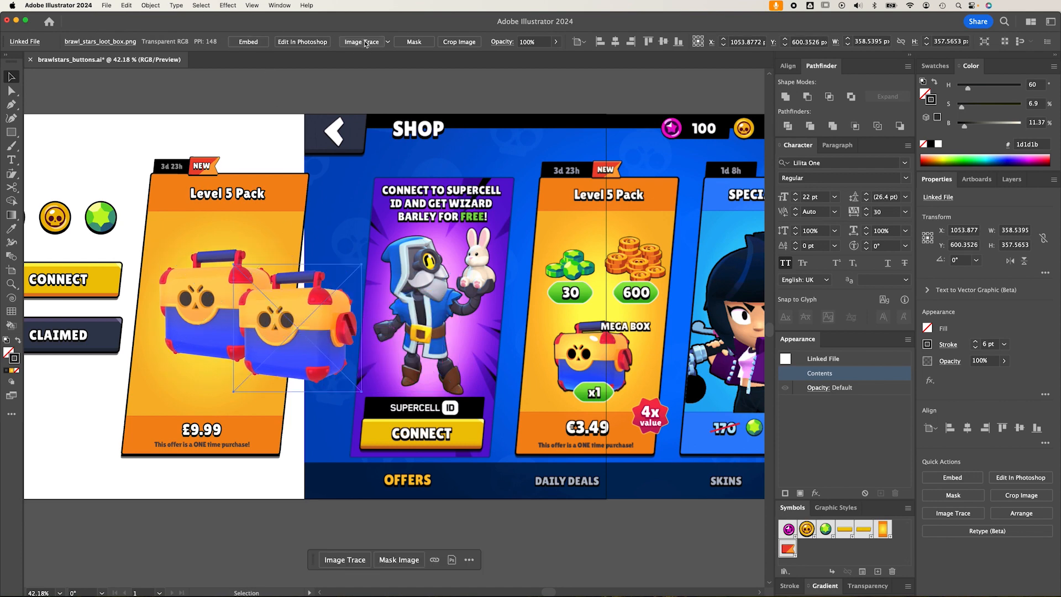
left_click(389, 42)
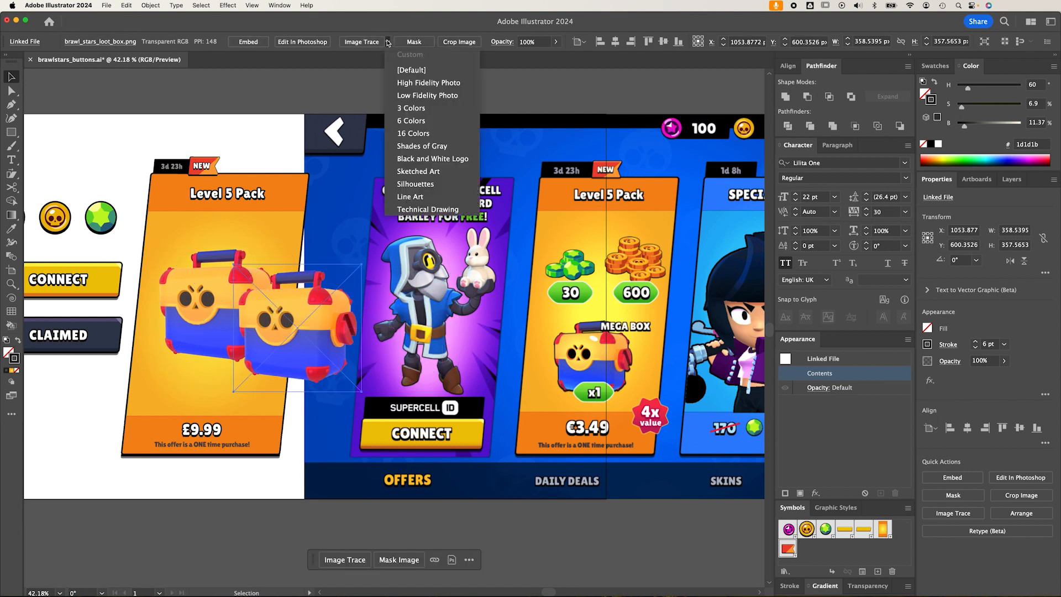
left_click(427, 185)
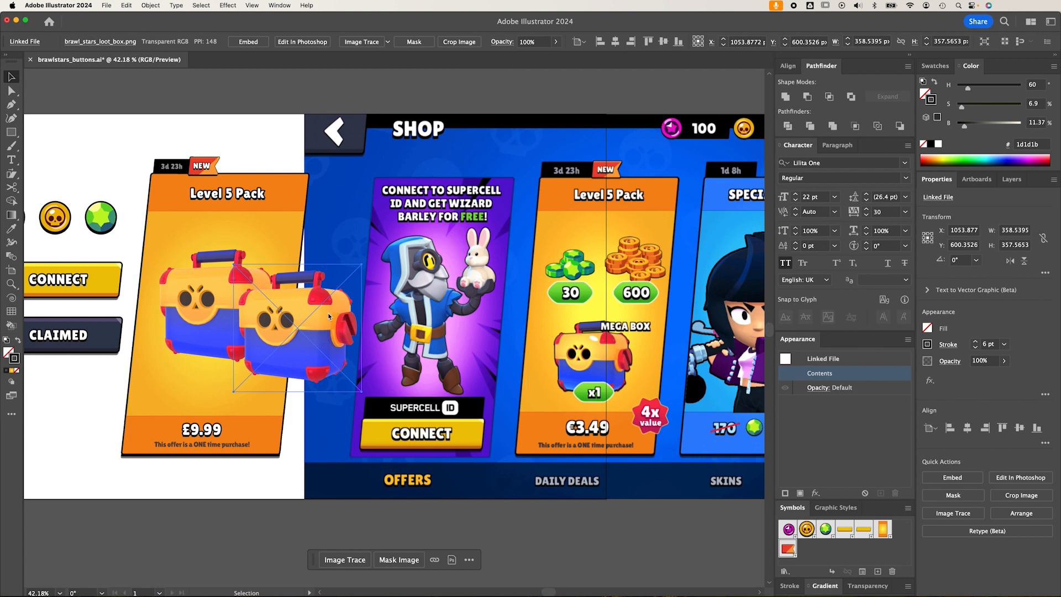
mouse_move(335, 331)
left_mouse_down()
mouse_move(279, 303)
mouse_move(254, 307)
left_mouse_up()
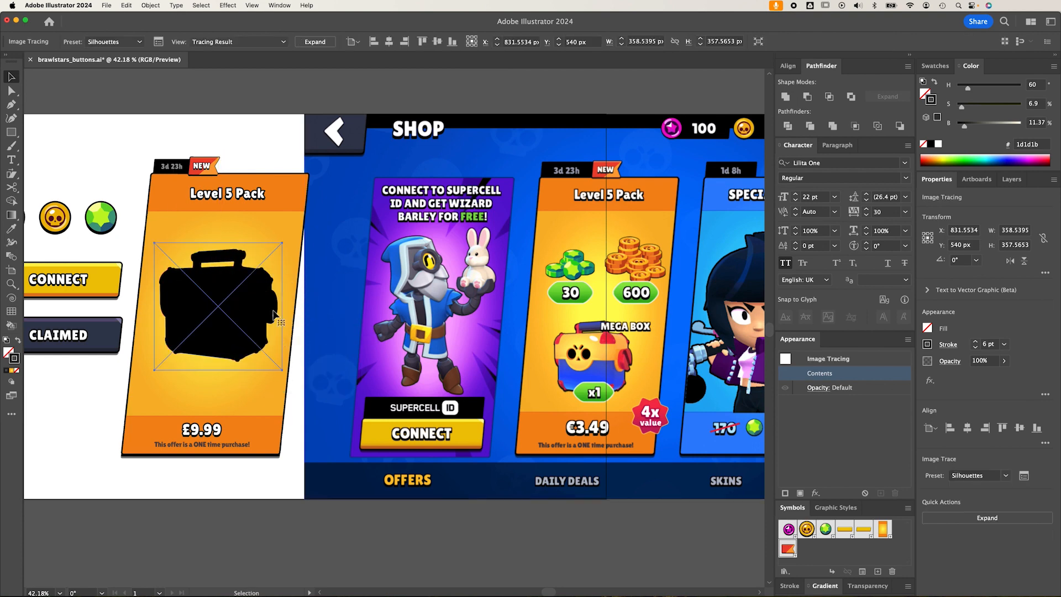
Expand the silhouette tracing's object and fill into a vector group and place it behind the loot box image.
left_click(151, 6)
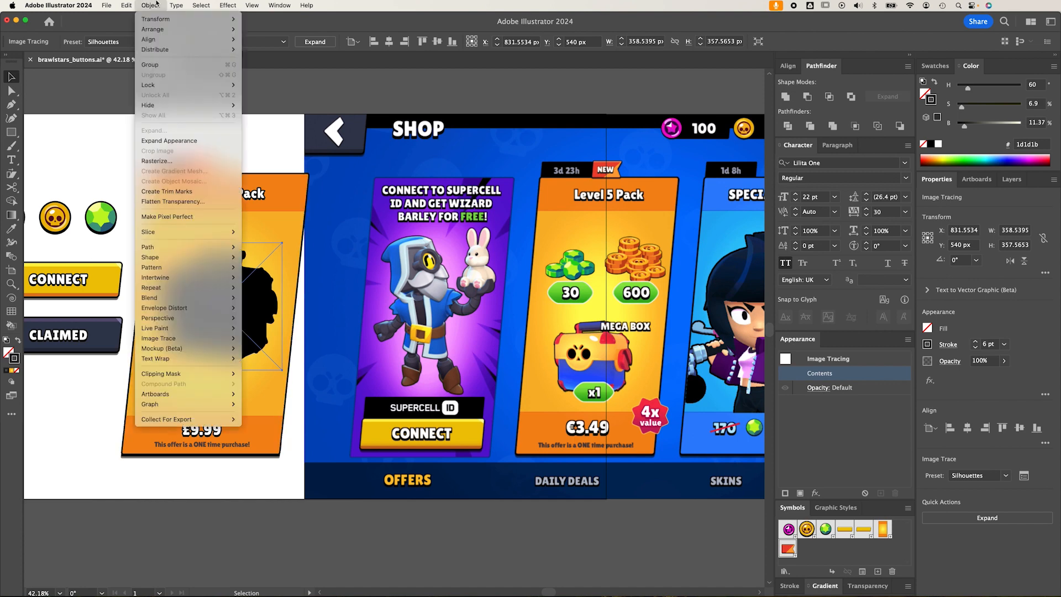
left_click(175, 142)
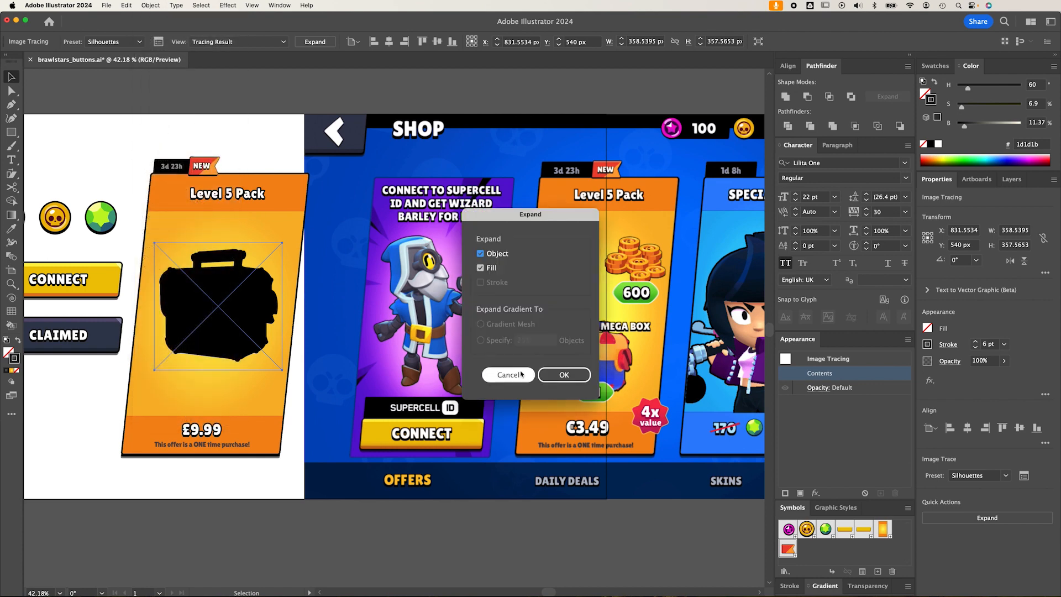
left_click(562, 374)
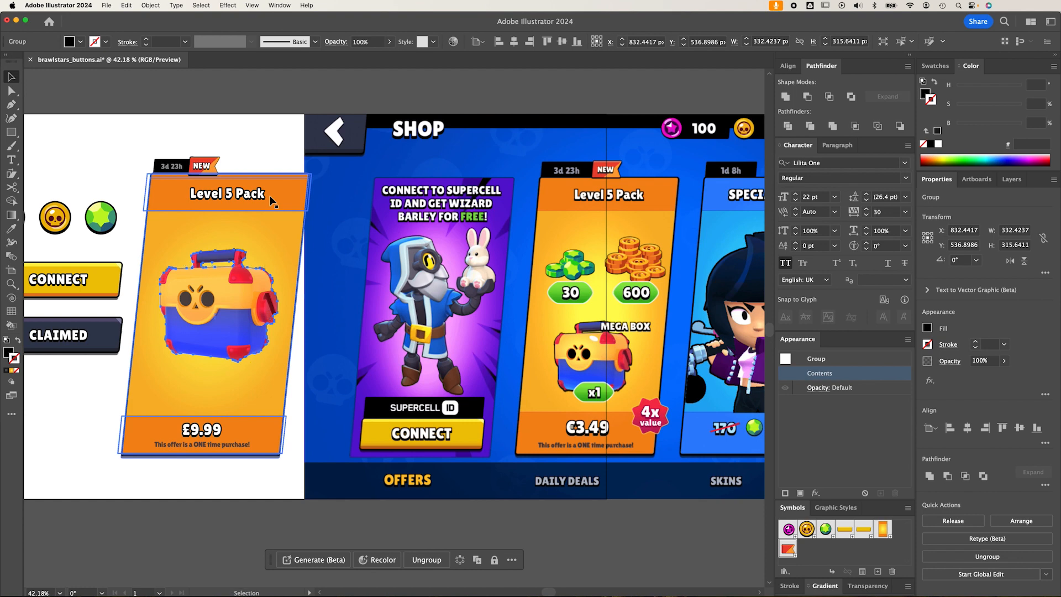
Outline the silhouette group behind the loot box with a dark 9 pt stroke and nudge it 1 px left and 1 px down.
left_click(785, 492)
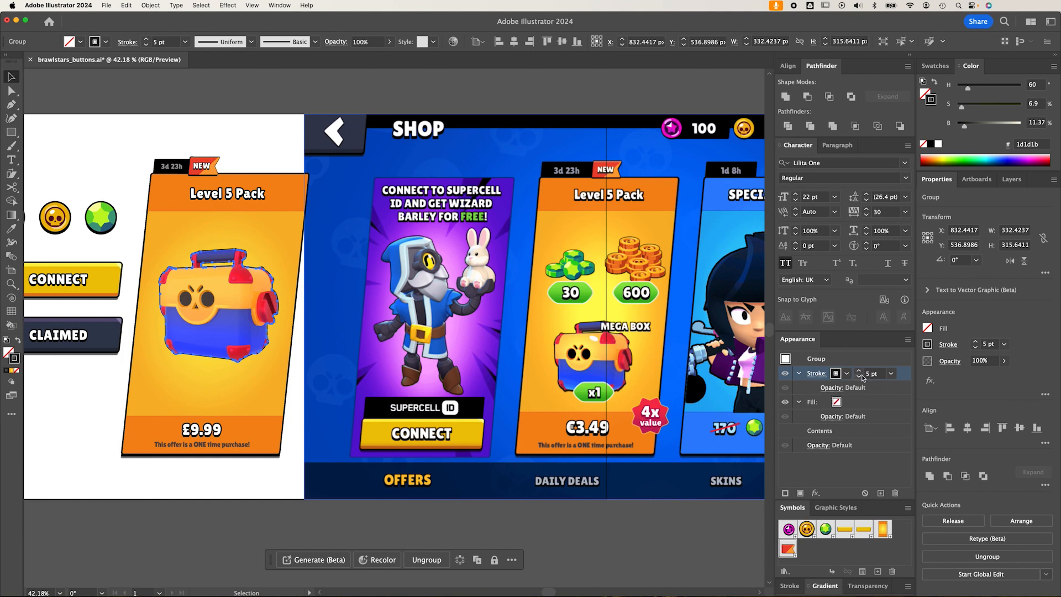
left_click(666, 514)
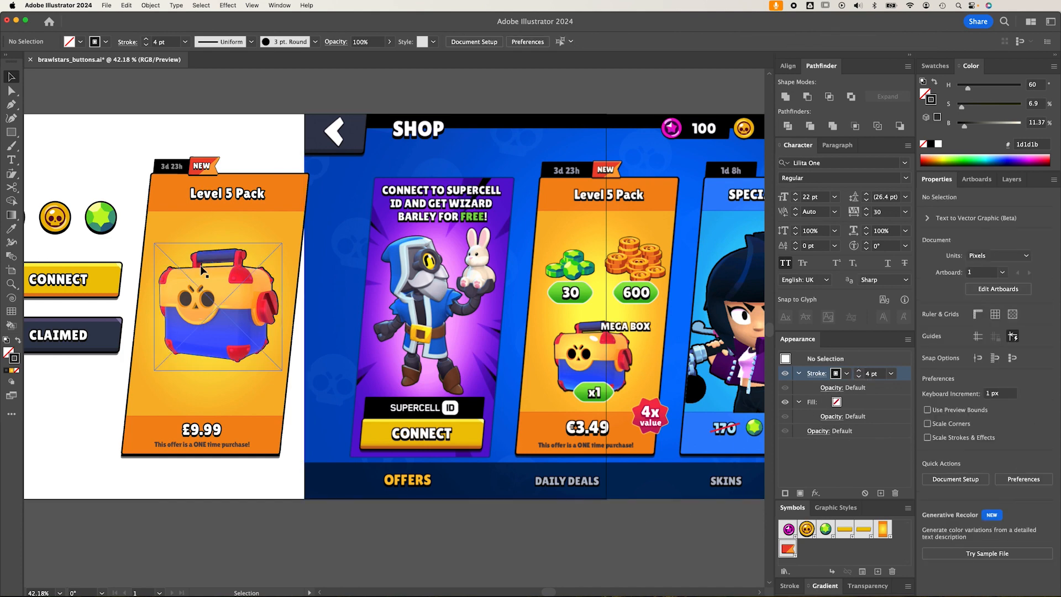
left_click(230, 278)
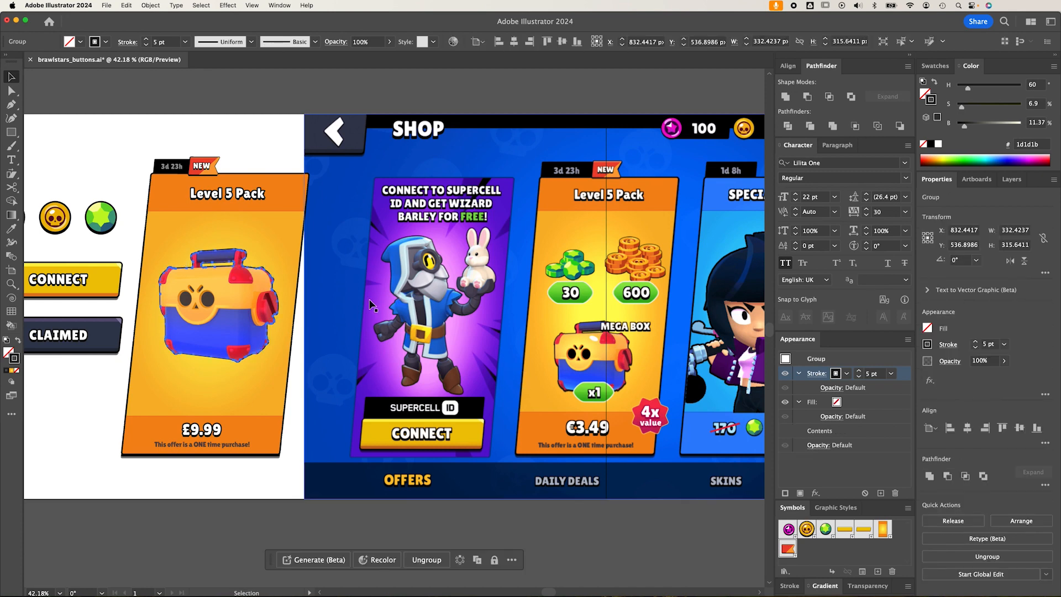
left_click(823, 375)
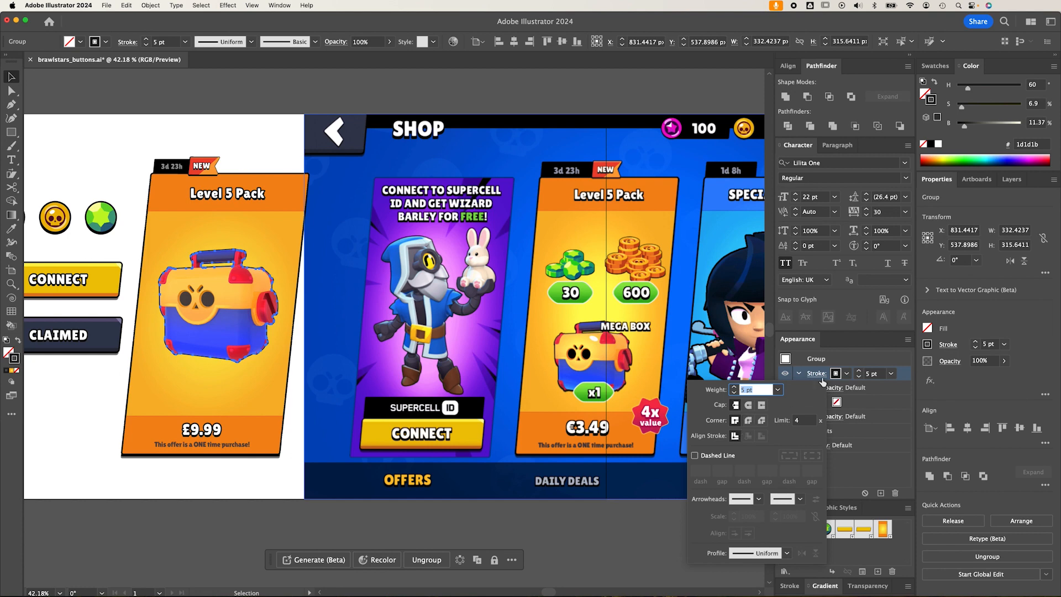
left_click(816, 375)
left_click(858, 372)
left_click(857, 372)
left_click(858, 372)
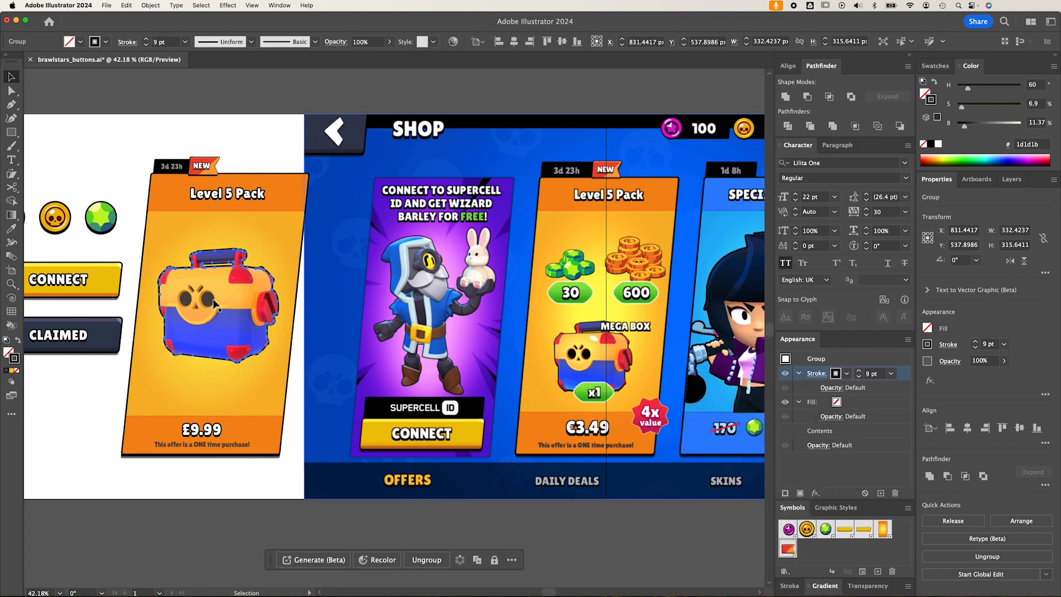
key("Down")
left_click(219, 483)
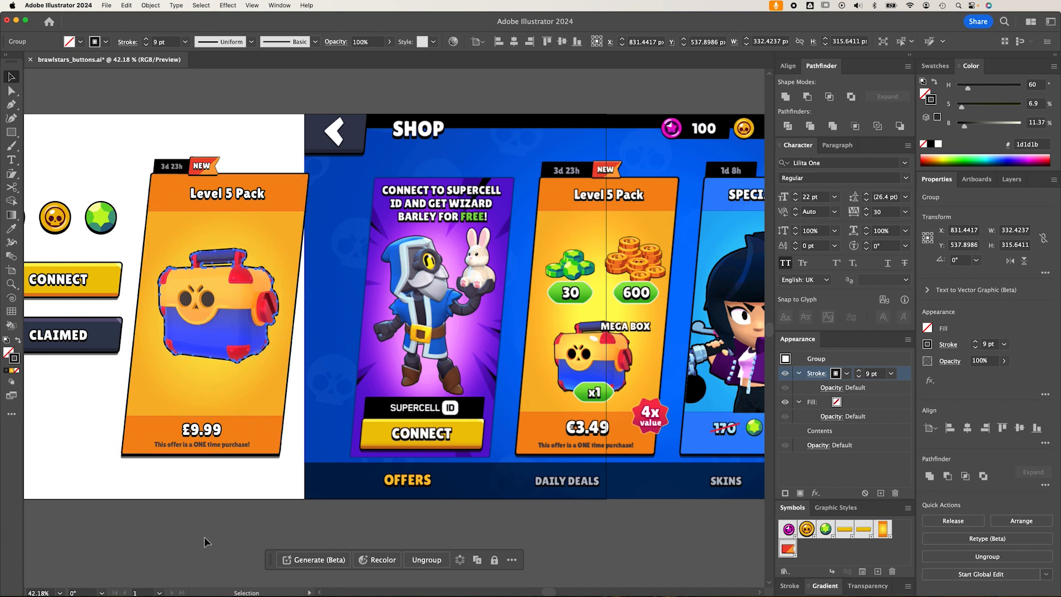
Duplicate the Level 5 Pack title just above the loot box and retype the copy as "Mega Box".
left_click_drag(348, 440, 390, 437)
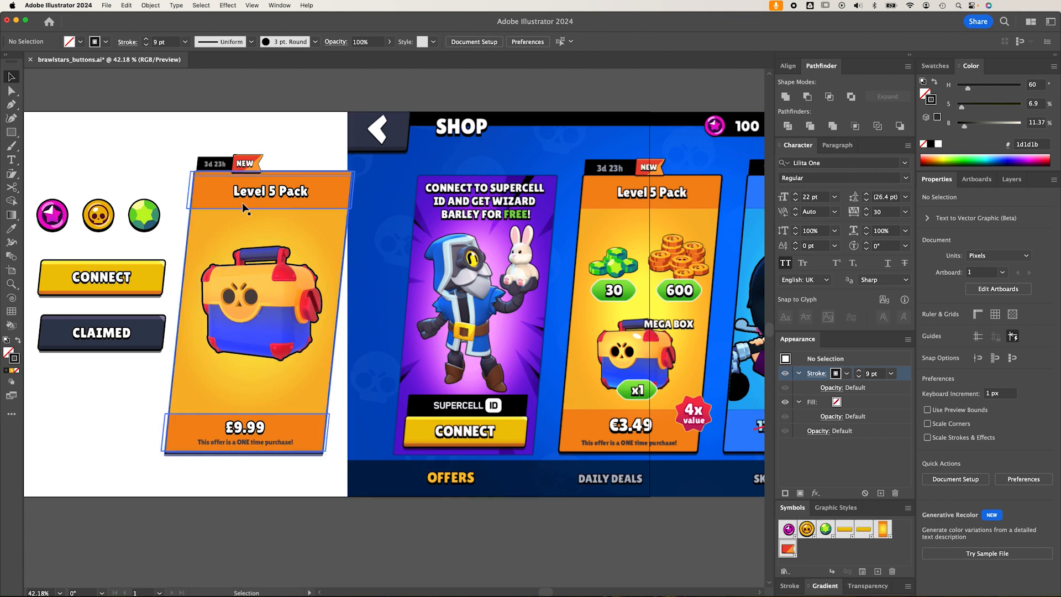
left_click(259, 196)
left_click_drag(259, 196, 287, 230)
scroll(287, 230, "right", 3)
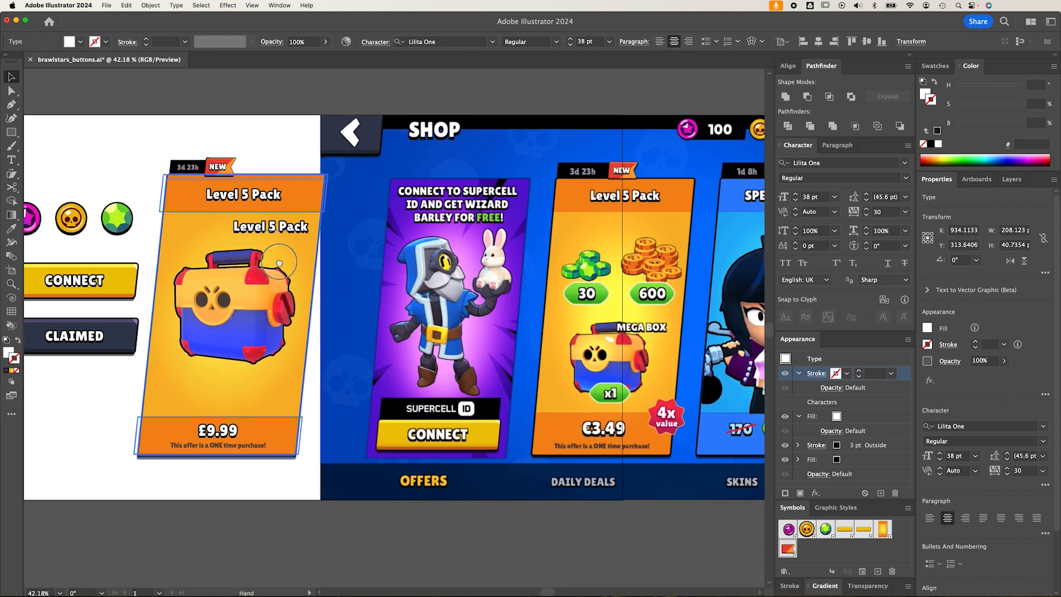
triple_click(238, 221)
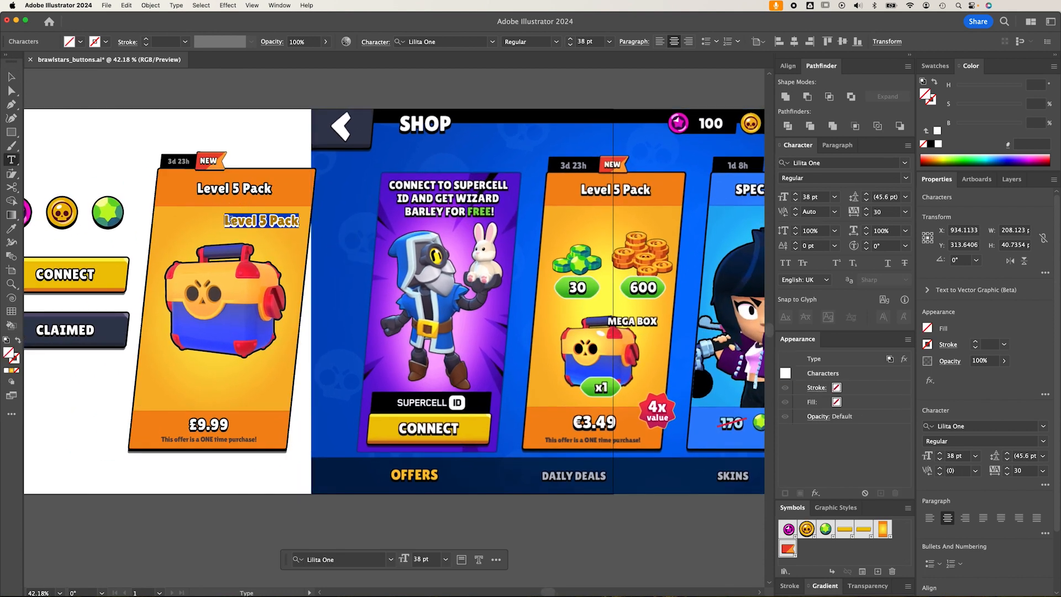
type("Mega BOx")
key("BackSpace")
key("BackSpace")
type("ox")
key("Escape")
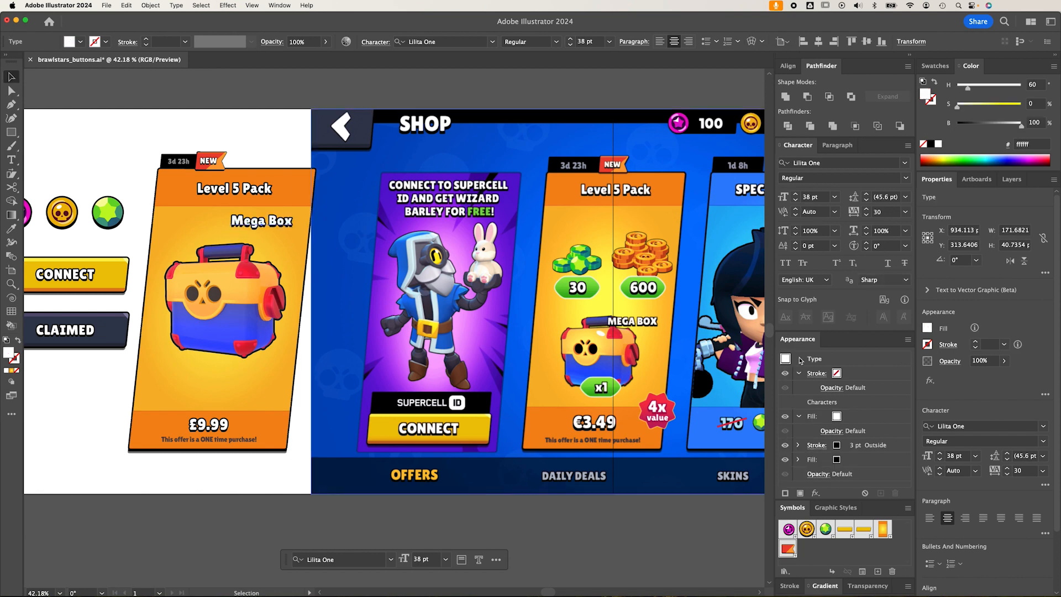
Apply All Caps to the Mega Box label and set its font size to 28 pt.
left_click(785, 264)
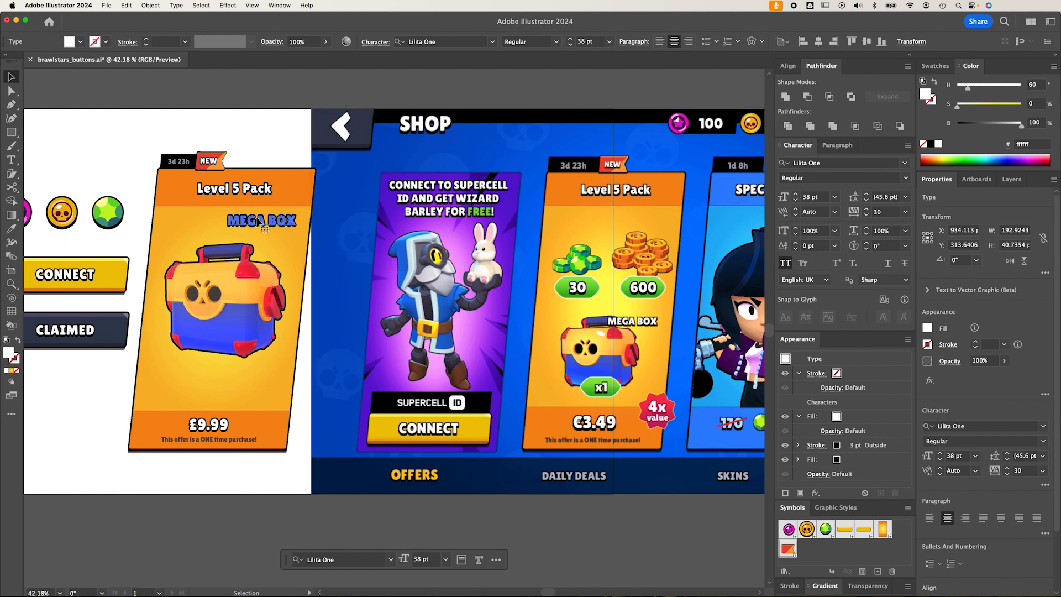
left_click_drag(271, 223, 274, 222)
key("t")
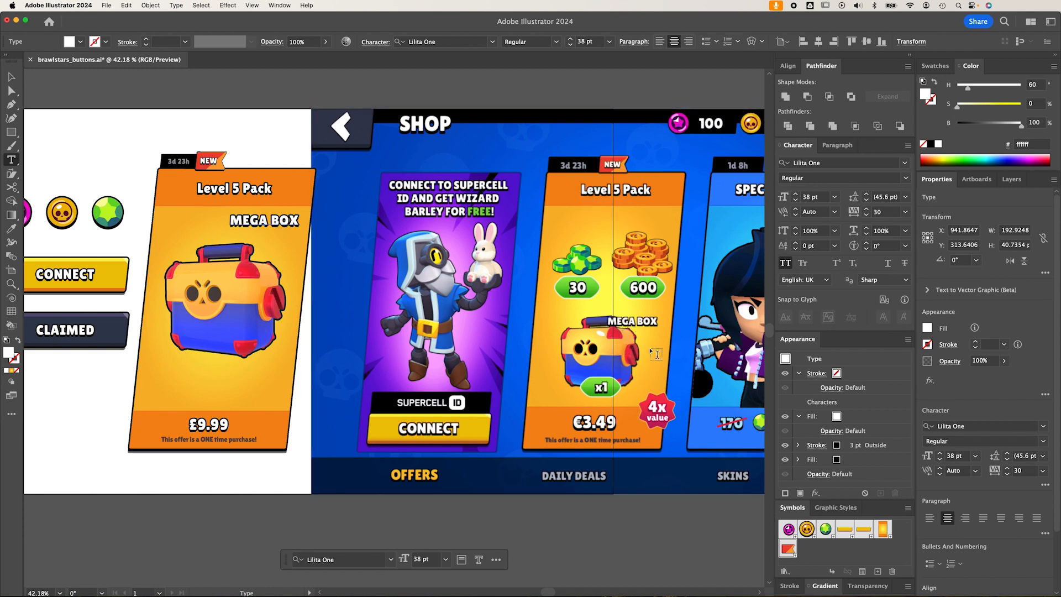
left_click(587, 46)
key("Down")
key("Down")
key("Down")
key("Down")
key("Down")
key("Down")
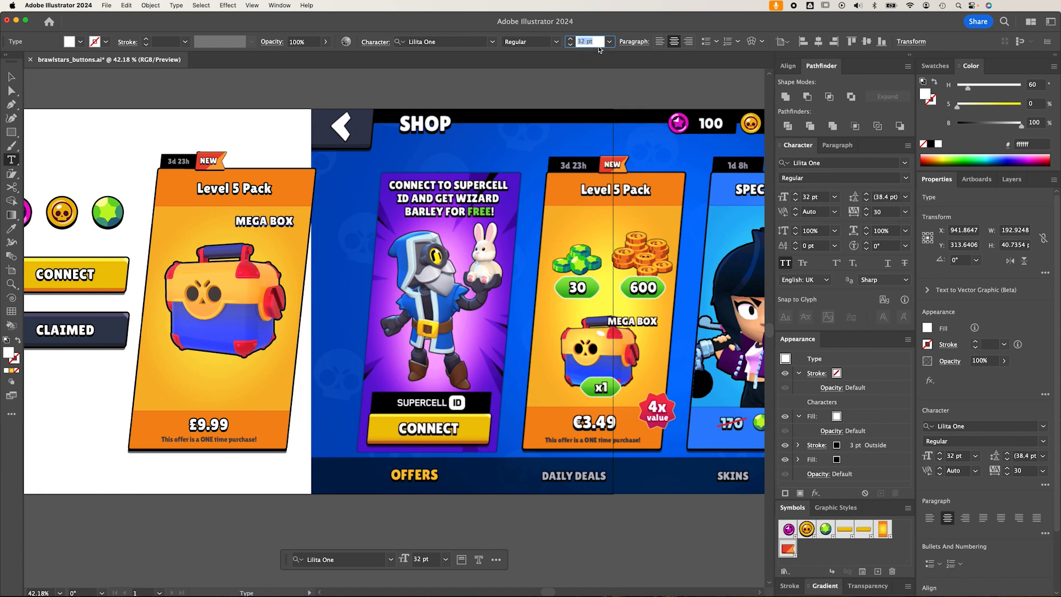
key("Down")
key("Down")
key("Down")
key("Down")
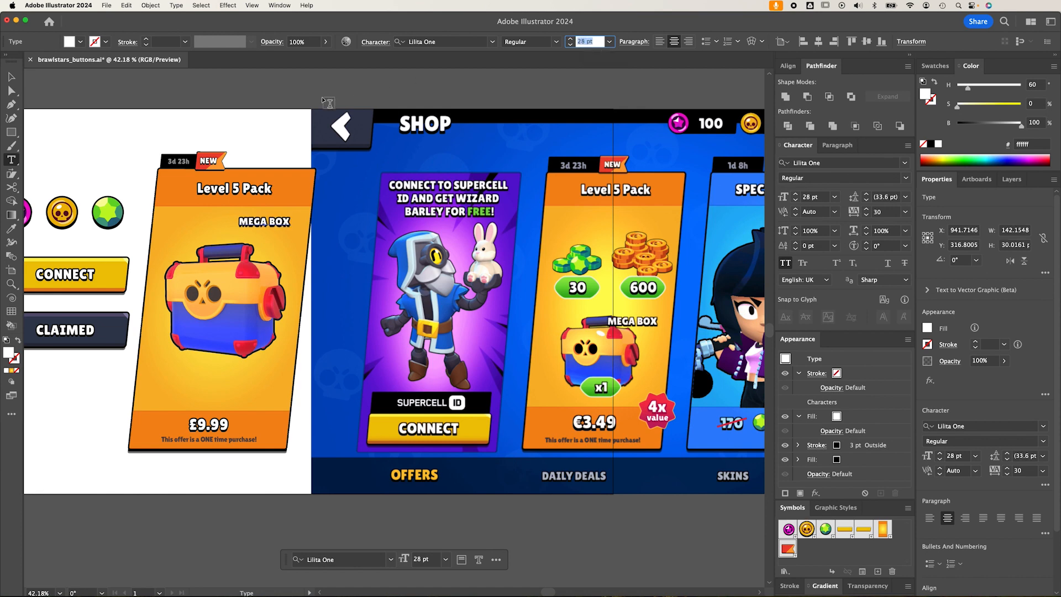
Position the MEGA BOX label above the loot box's upper-right corner, as in the reference.
left_click(11, 76)
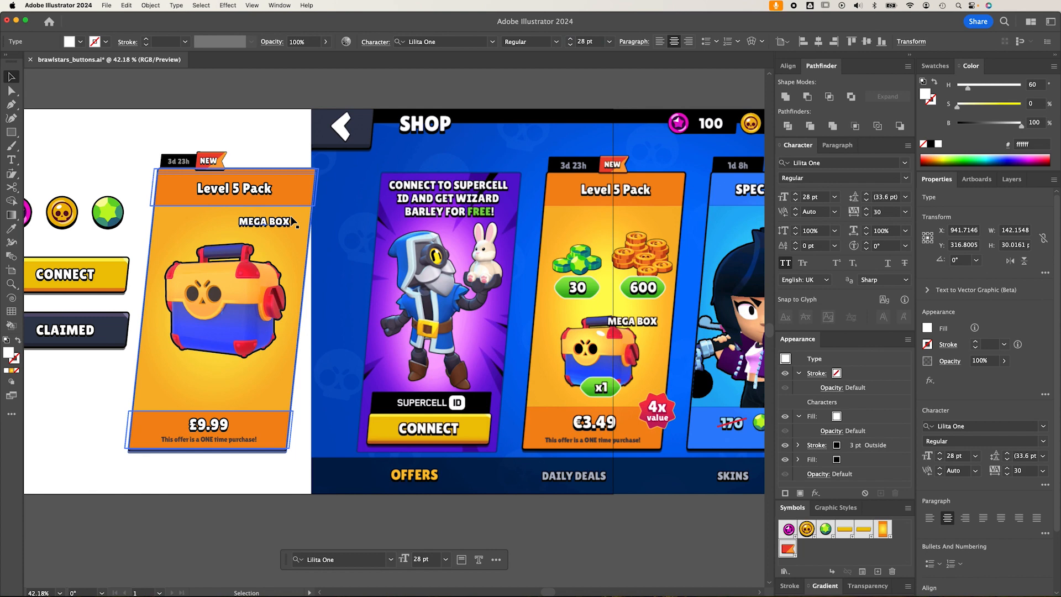
left_click_drag(279, 223, 249, 230)
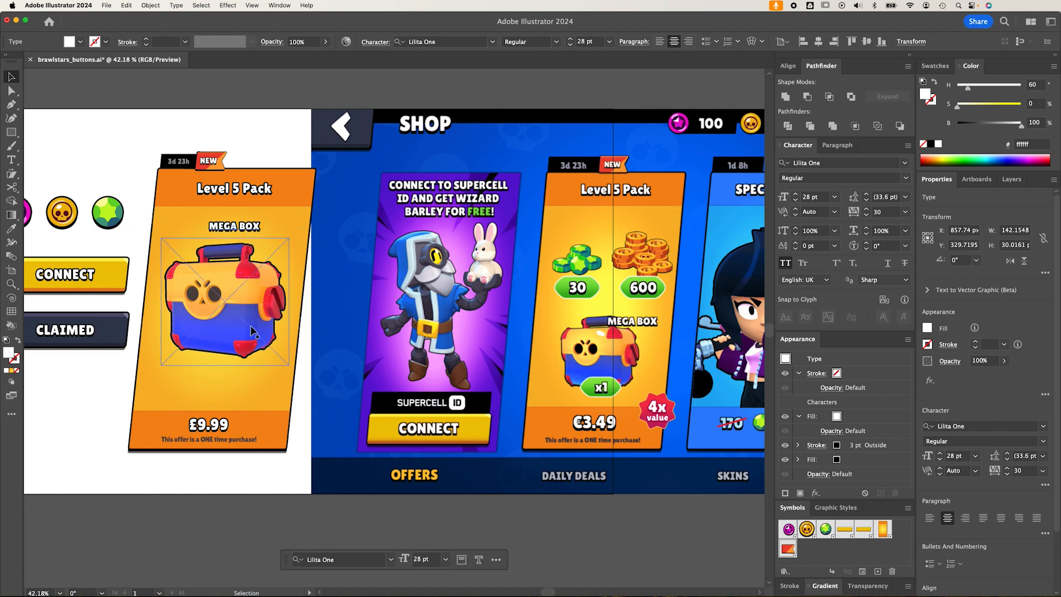
left_click(253, 330)
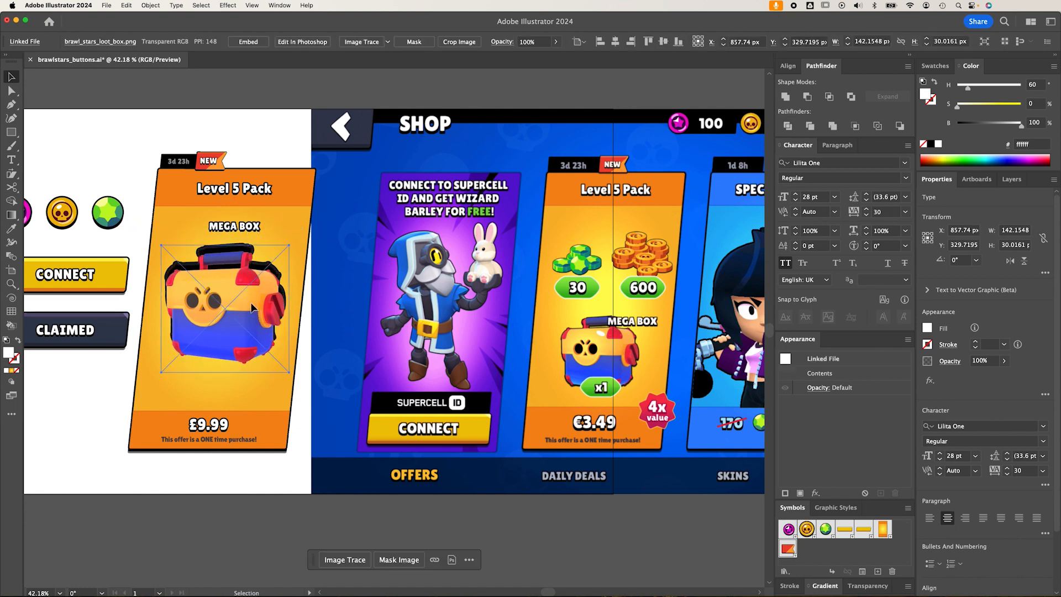
left_click(243, 226)
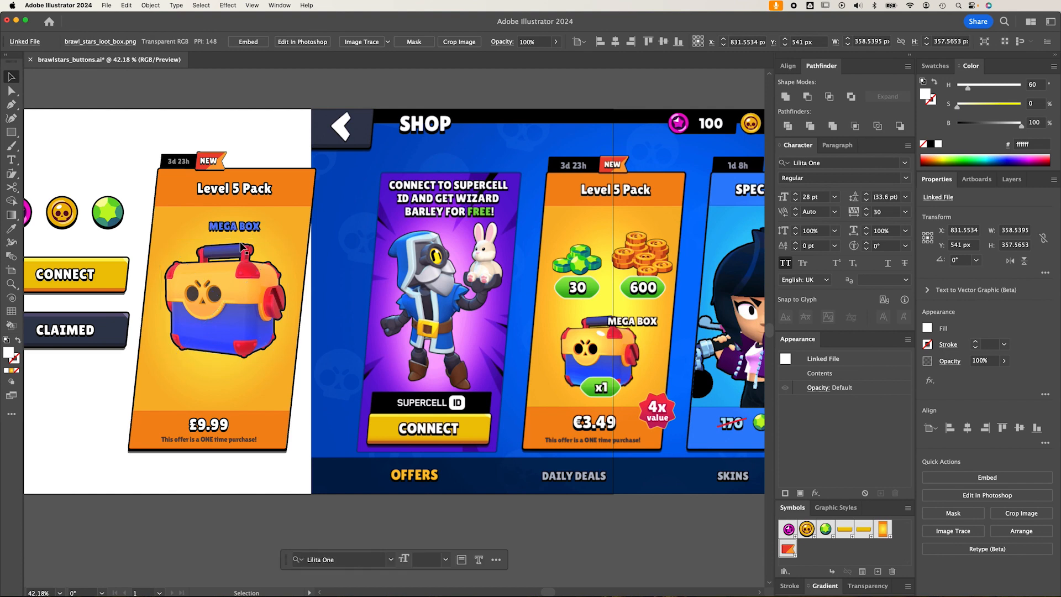
left_click(114, 172)
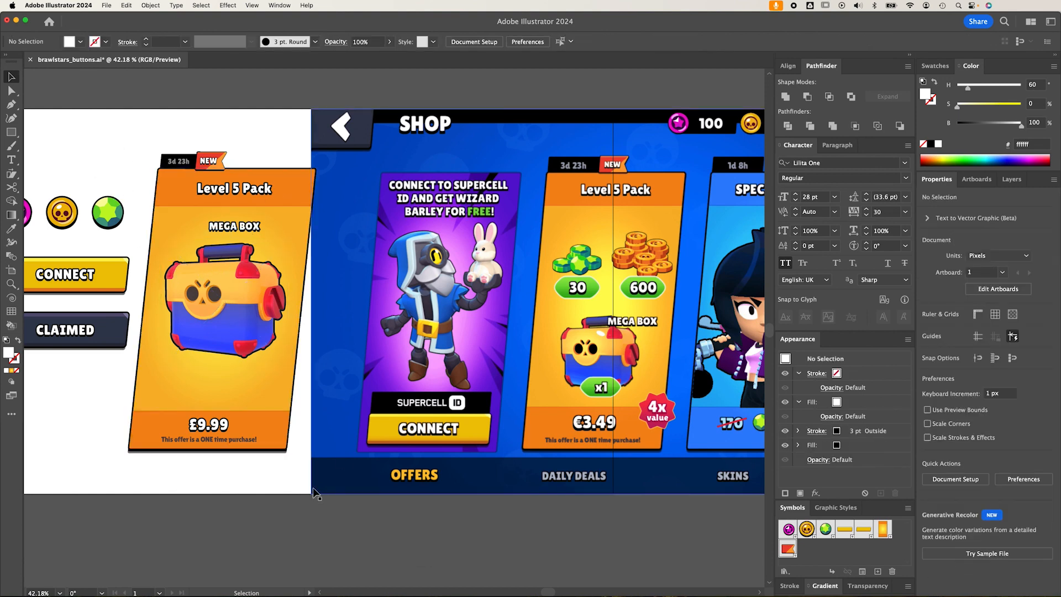
left_click(239, 327)
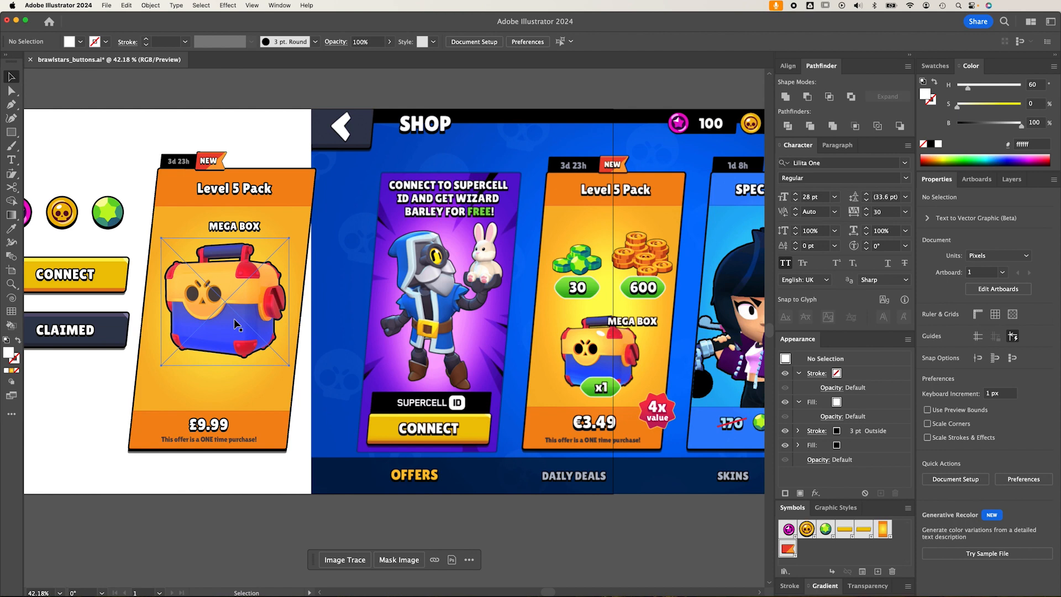
left_click(198, 506)
left_click_drag(232, 226, 265, 226)
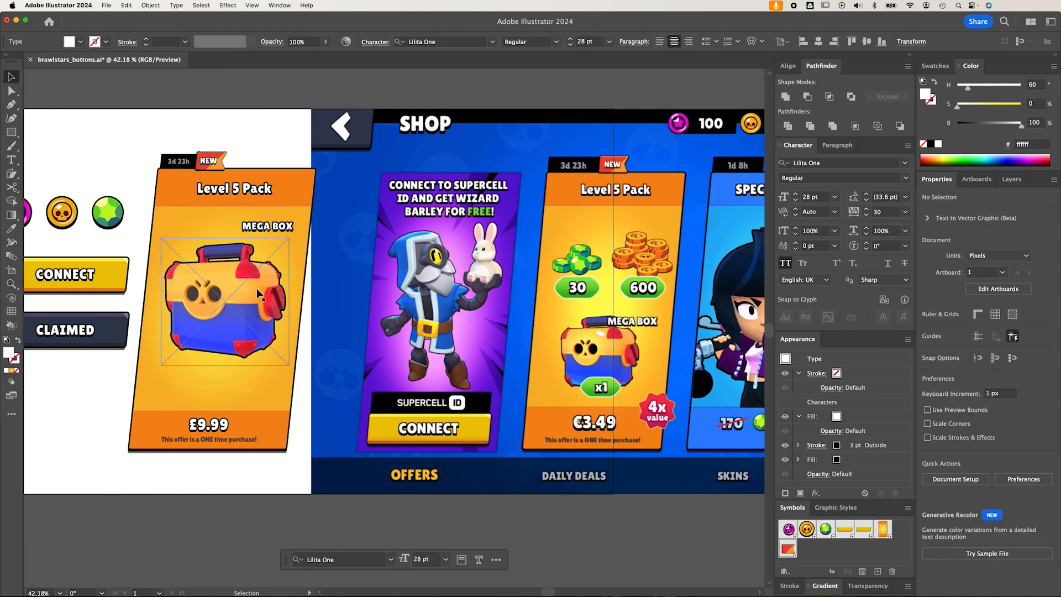
left_click_drag(422, 301, 316, 300)
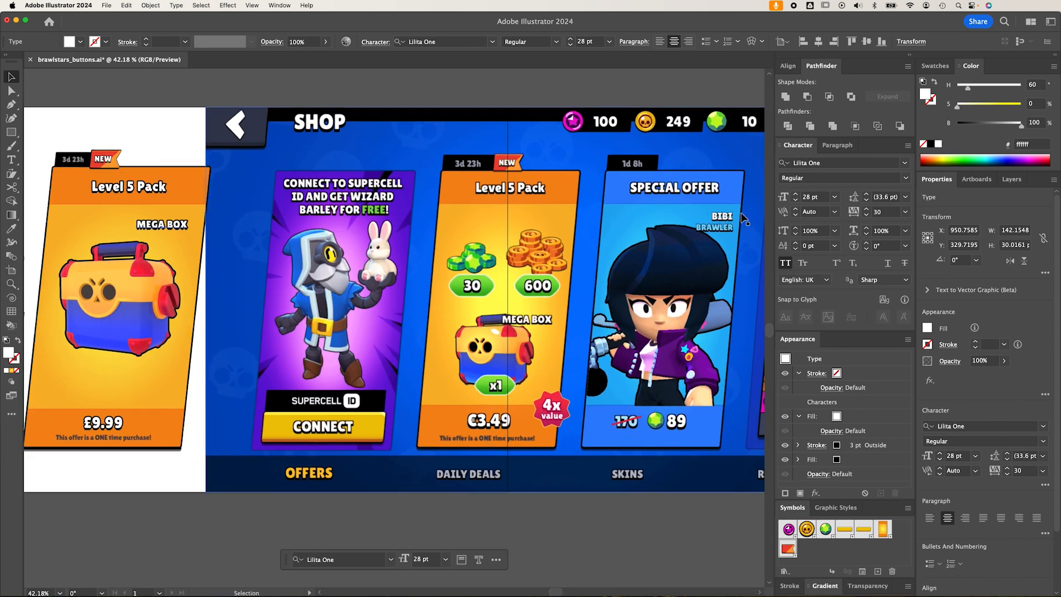
scroll(568, 272, "left", 5)
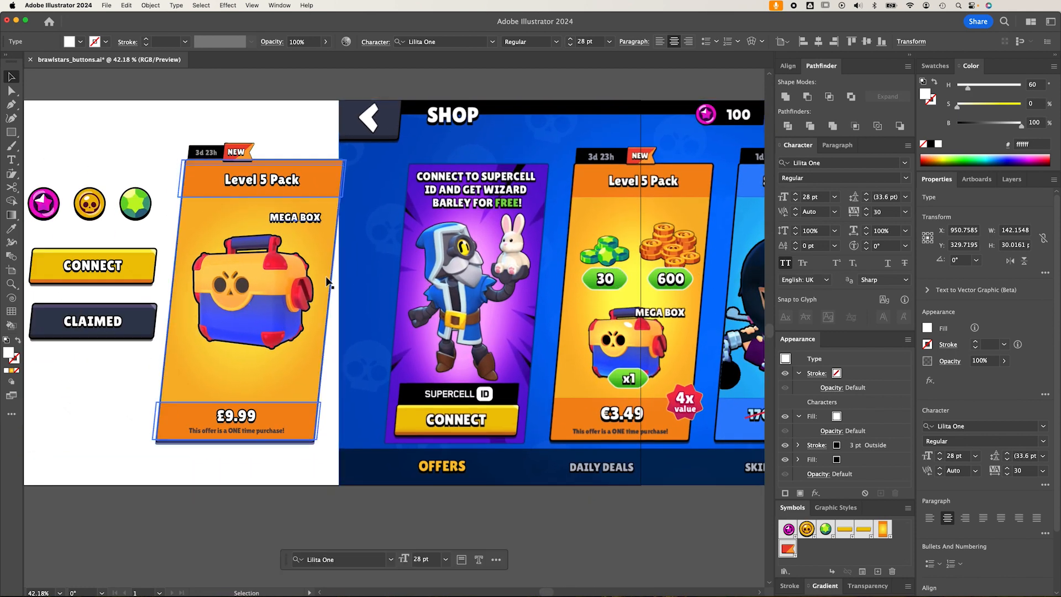
left_click_drag(264, 268, 303, 283)
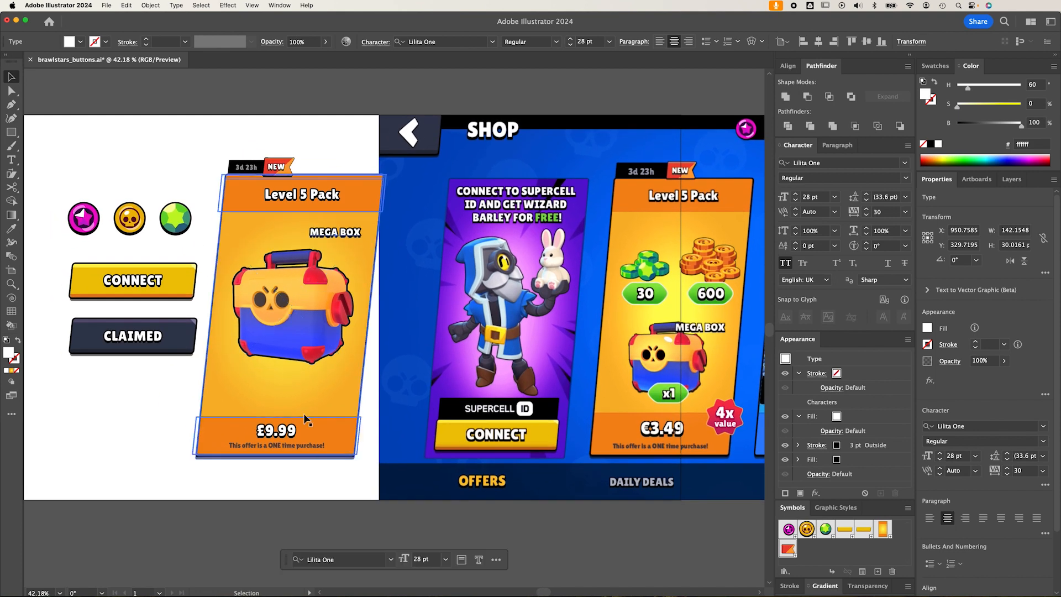
left_click_drag(446, 389, 547, 379)
left_click_drag(311, 391, 394, 421)
left_click(174, 362)
left_click_drag(172, 378, 133, 163)
key("e")
key("v")
key("super+z")
key("super+z")
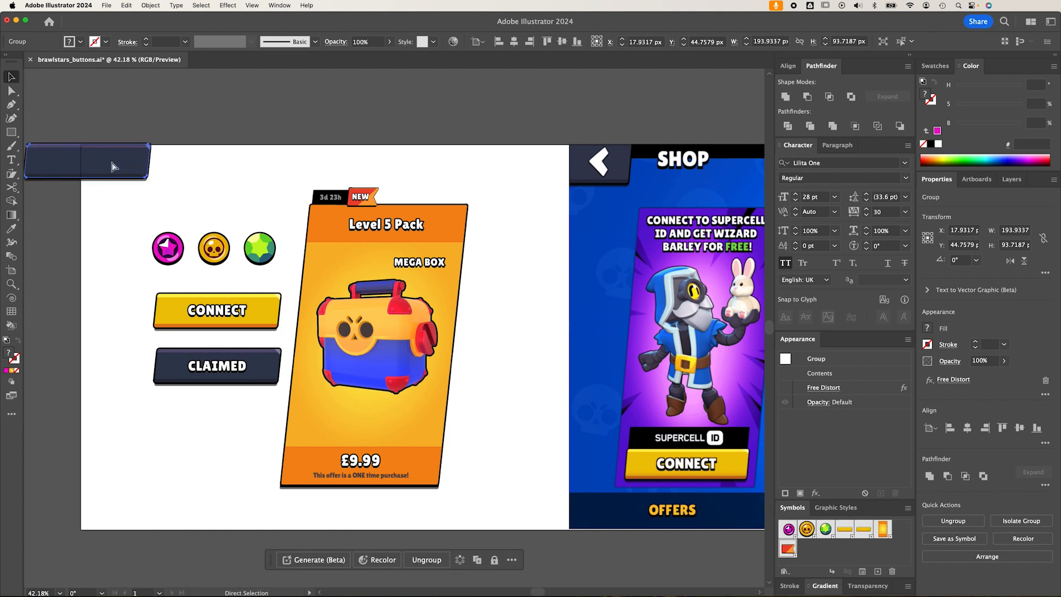
key("super+z")
key("super+z")
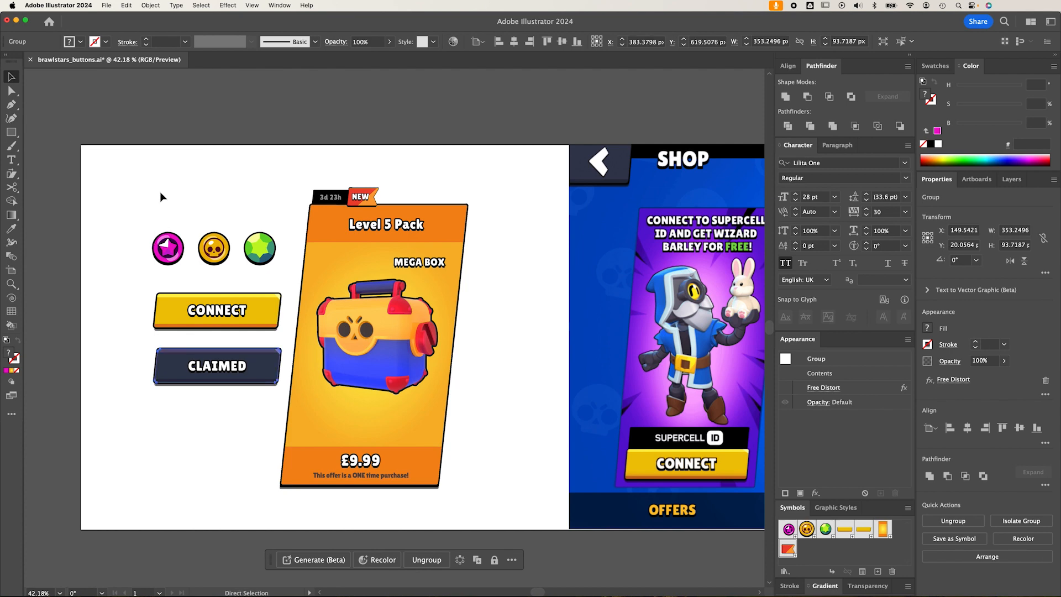
Save the Claimed button's dark base as a dynamic symbol named btn_base_alt_grey with 9-slice scaling guides enabled.
double_click(176, 367)
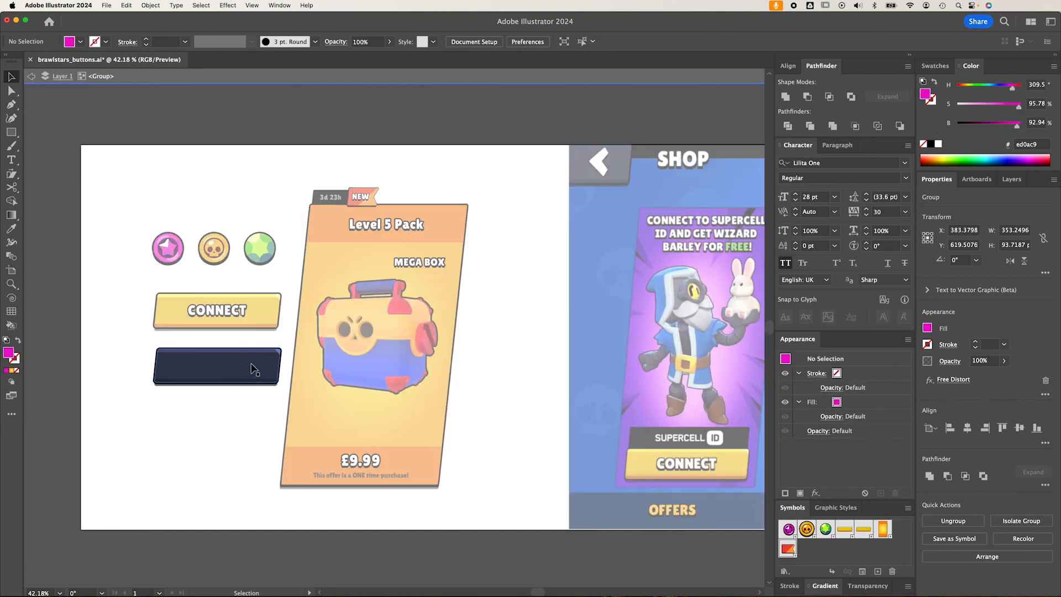
double_click(263, 311)
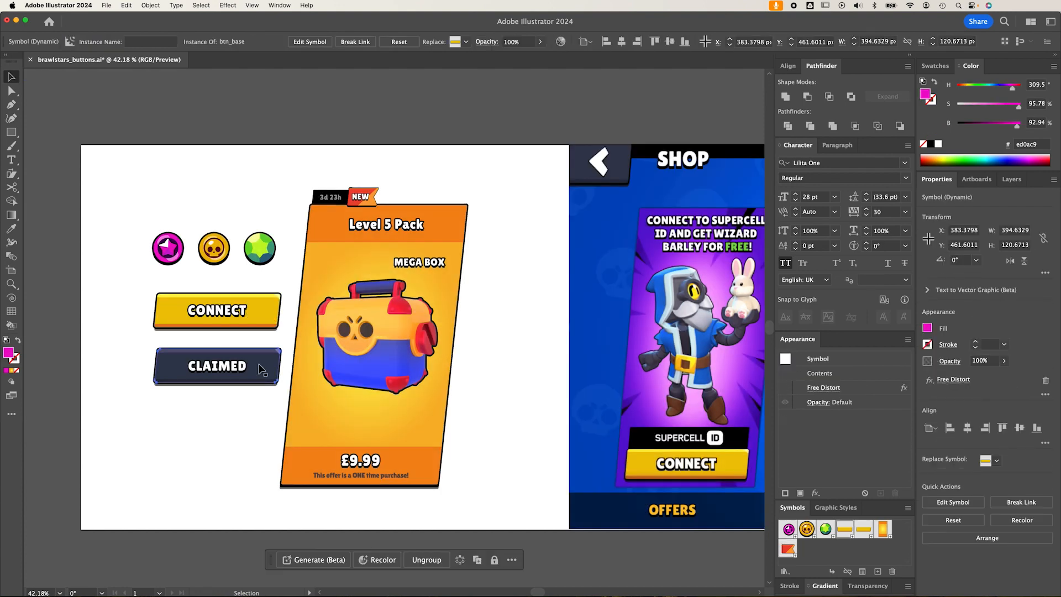
left_click(877, 572)
left_click(525, 356)
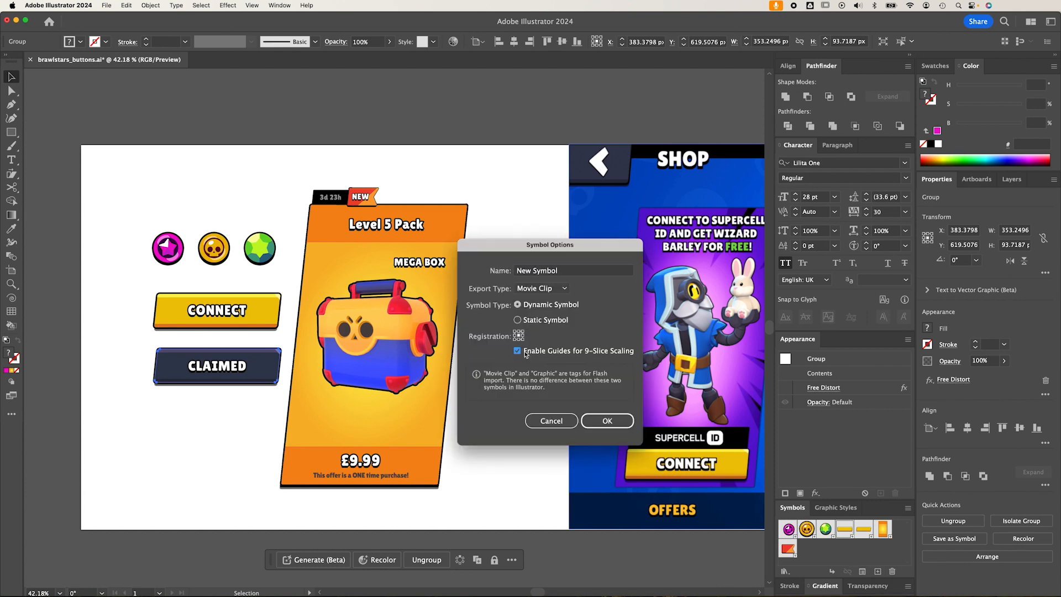
triple_click(566, 274)
type("btn_base_alt")
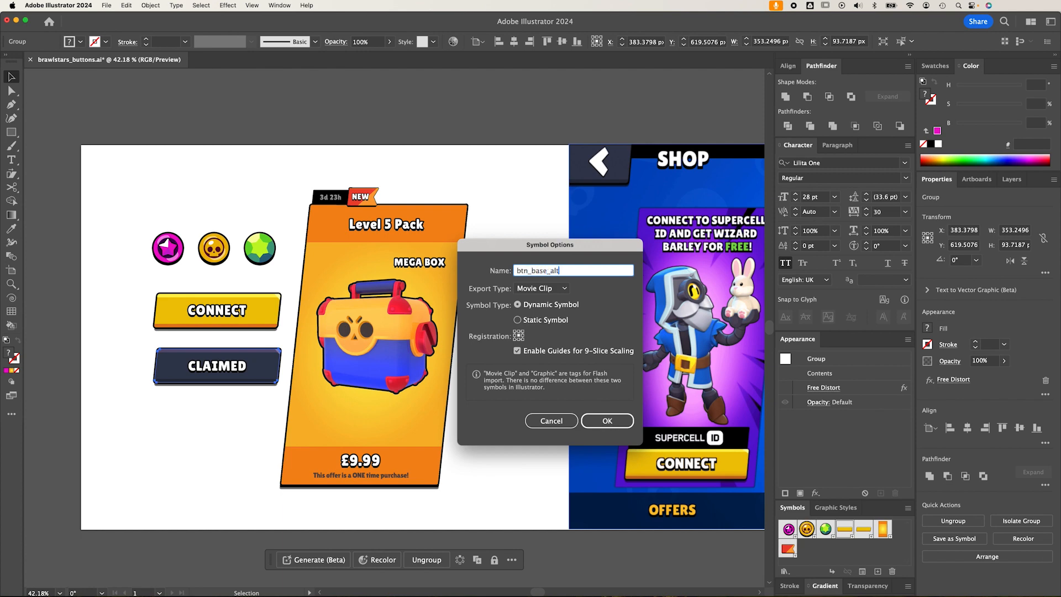
left_click(607, 420)
left_click(250, 380)
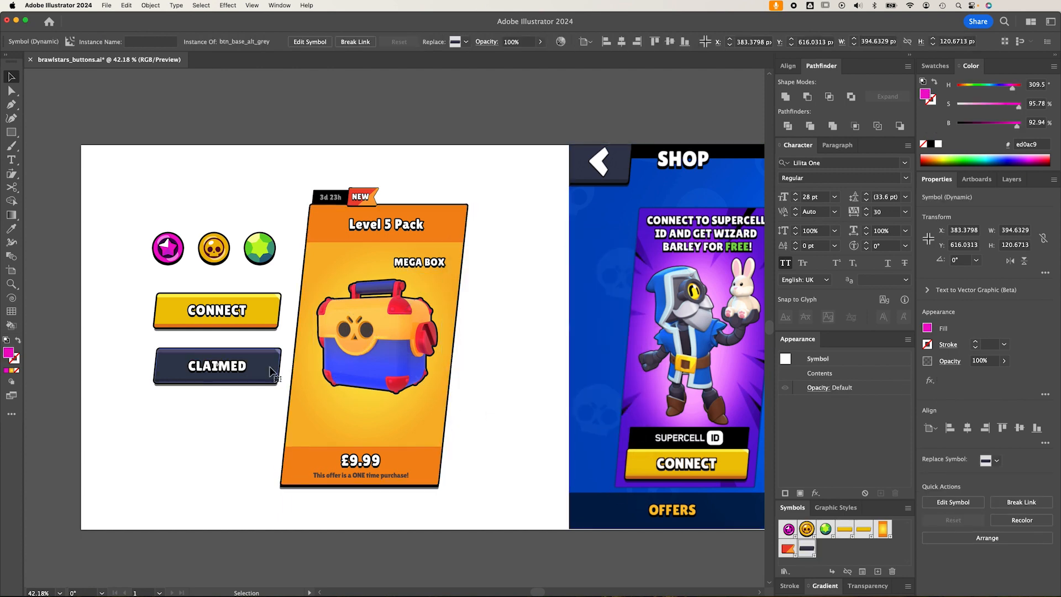
Open the dark button symbol's 9-slice guides, and place a narrower, taller copy of the symbol at the artboard's top-left corner.
double_click(271, 369)
left_click(649, 327)
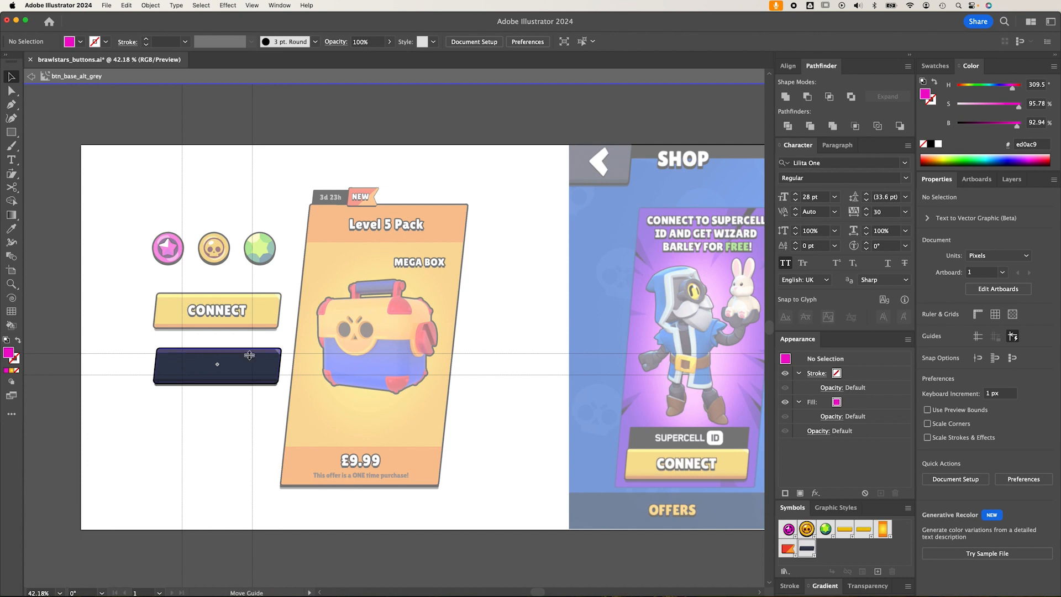
left_click_drag(253, 354, 130, 161)
double_click(283, 279)
key("e")
key("v")
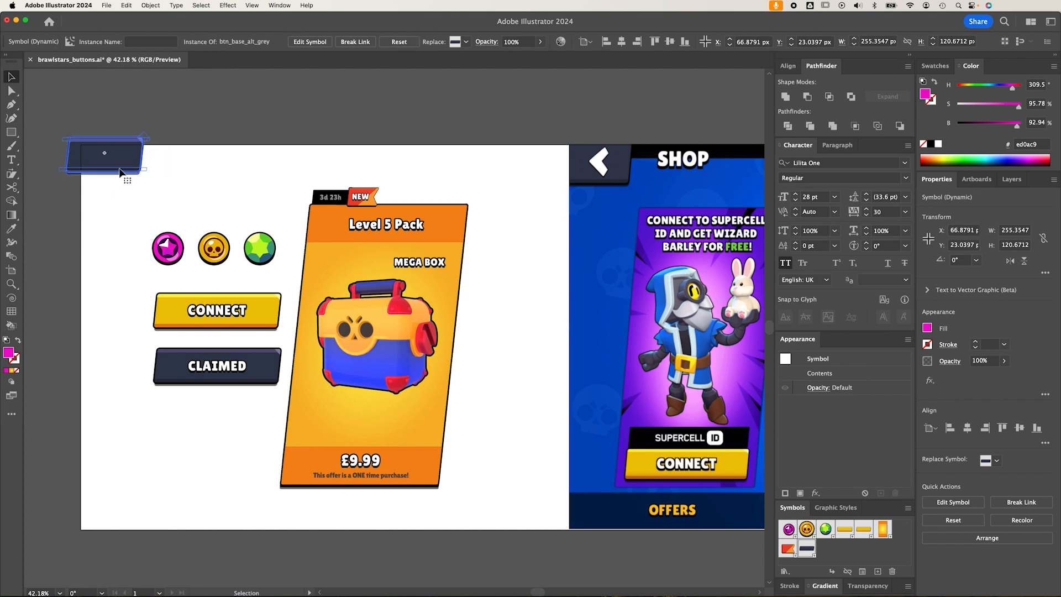
key("e")
left_click_drag(106, 174, 105, 180)
key("v")
left_click(201, 187)
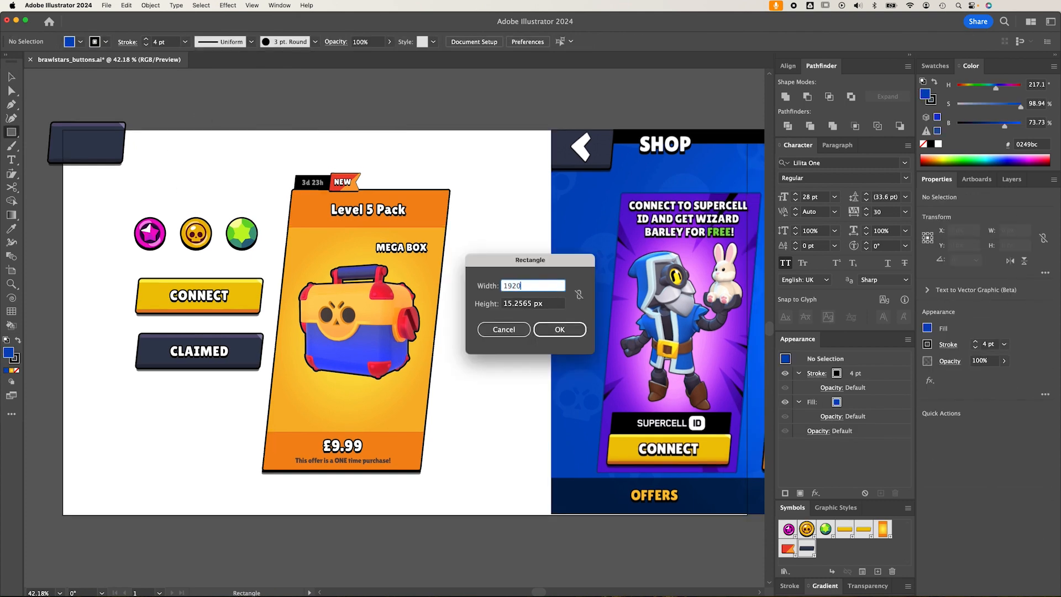
Create a 1920 × 1080 px rectangle with a blue #0249bc fill and no stroke.
key("Tab")
type("1")
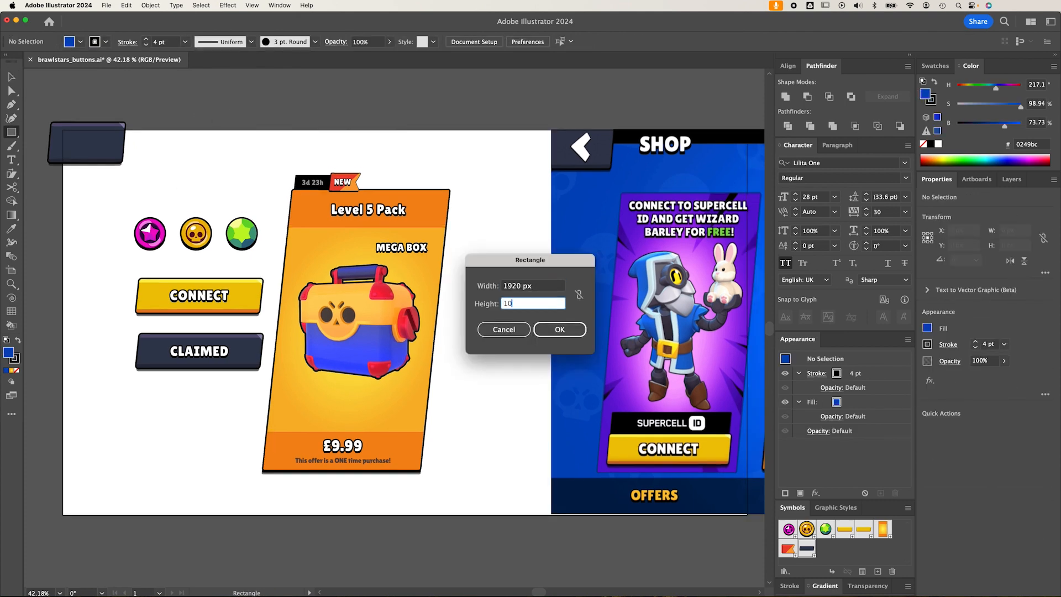
type("080")
key("Return")
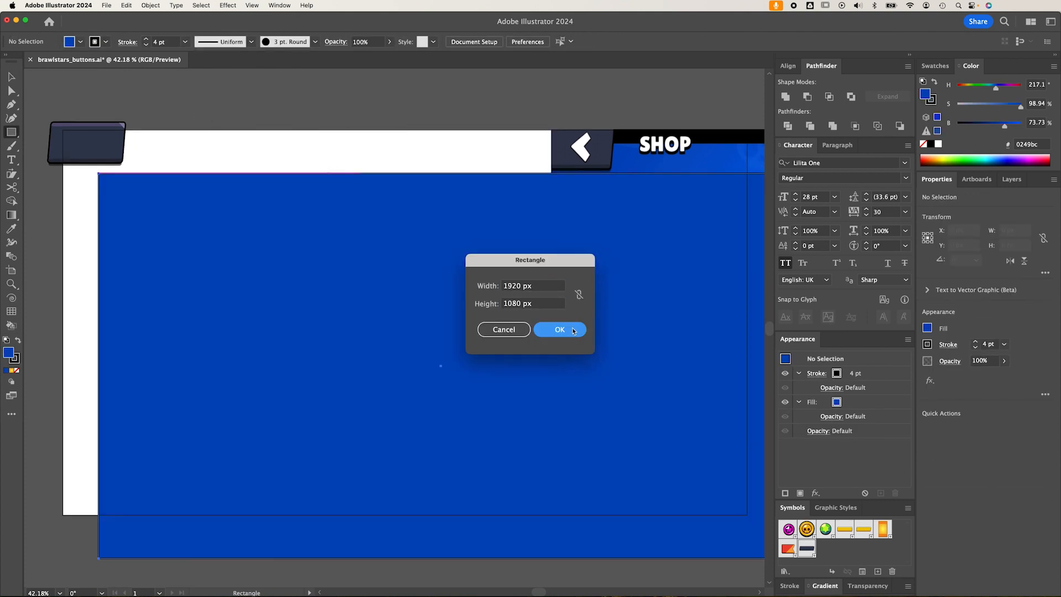
key("v")
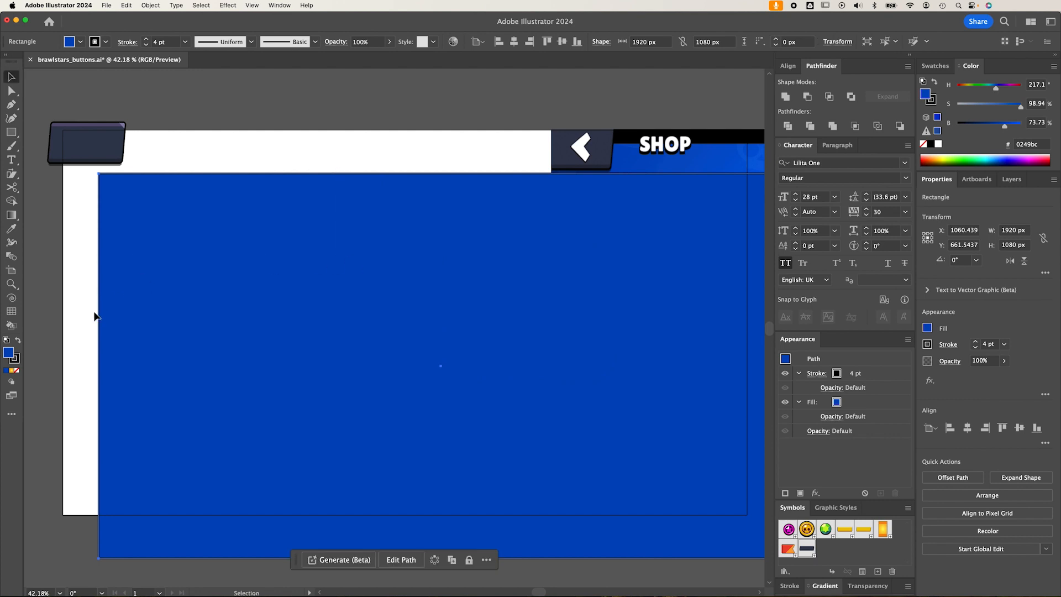
left_click(17, 361)
left_click(16, 370)
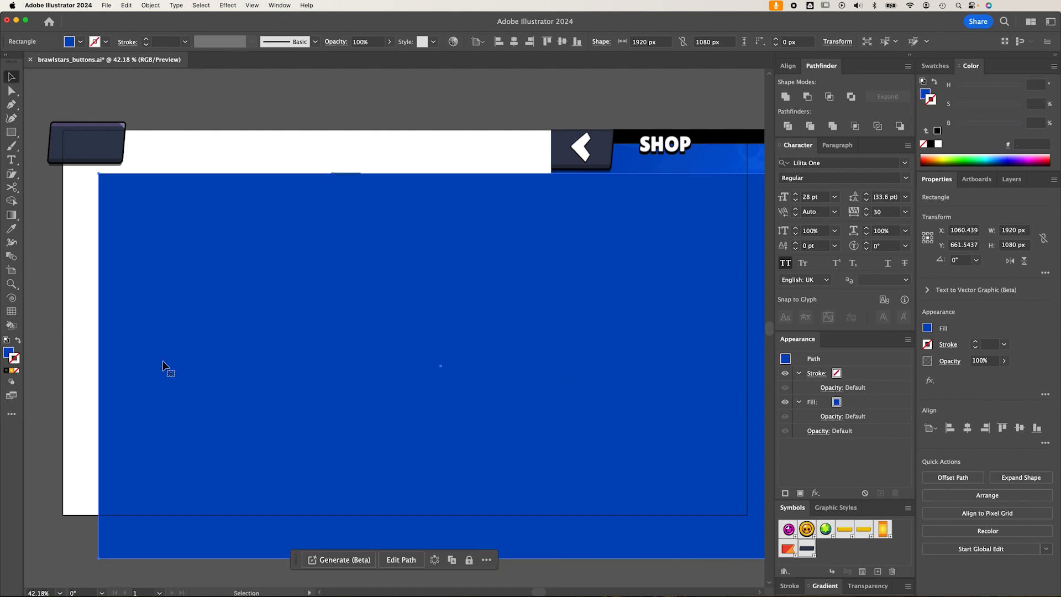
Center the blue rectangle horizontally and vertically on the artboard and send it to the back as the background.
key("super+a")
left_click(289, 168)
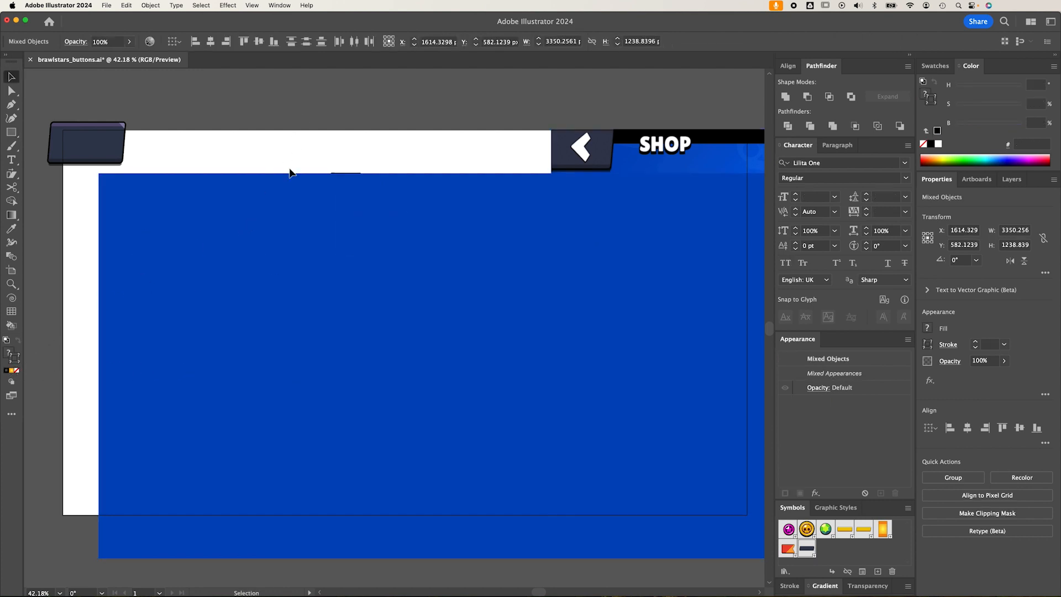
left_click(271, 205)
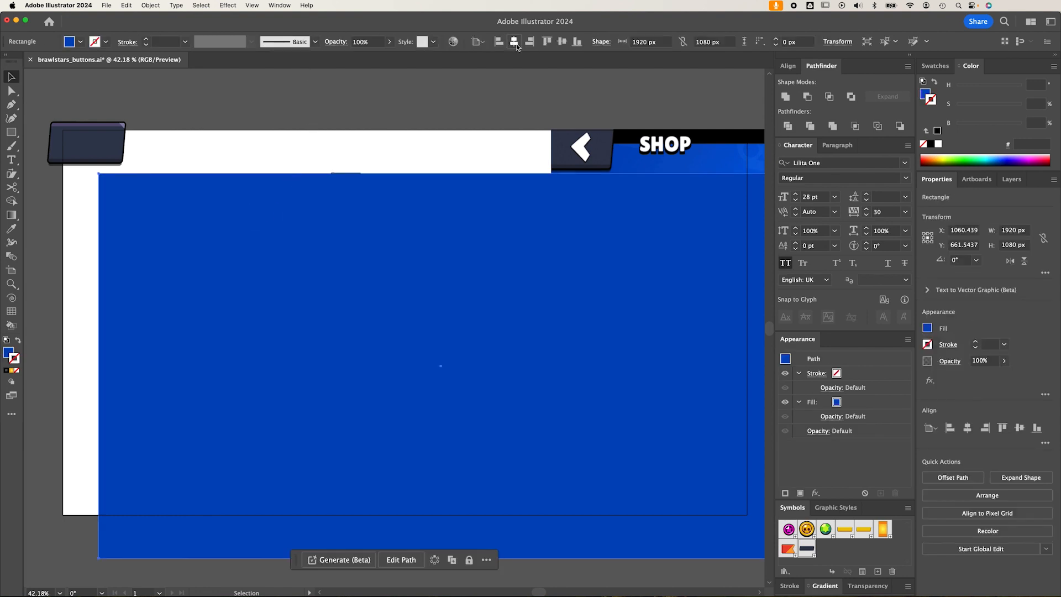
left_click(514, 42)
left_click(561, 43)
key("super+shift+bracketleft")
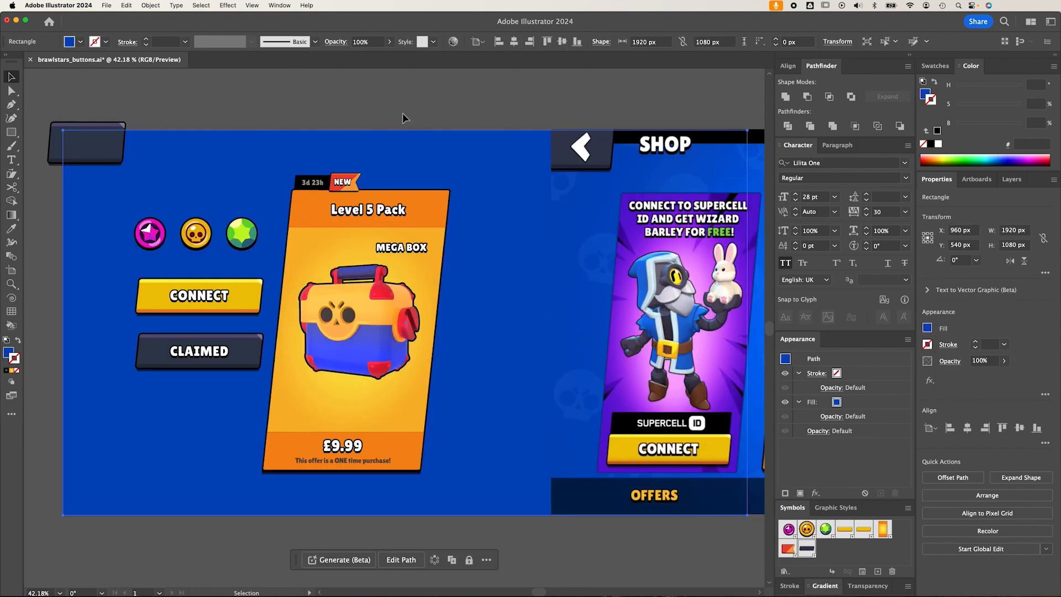
Place a copy of the CONNECT label beside the dark button in the artboard's upper-left corner and change its text to SHOP.
left_click(505, 105)
left_click_drag(615, 258, 656, 262)
left_click_drag(164, 160, 166, 162)
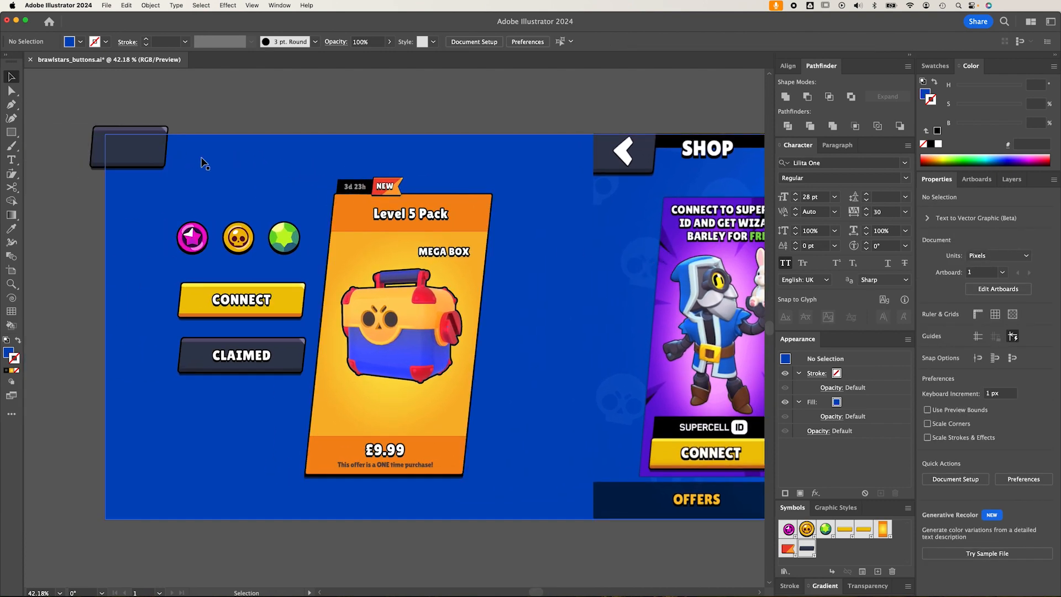
left_click(250, 298)
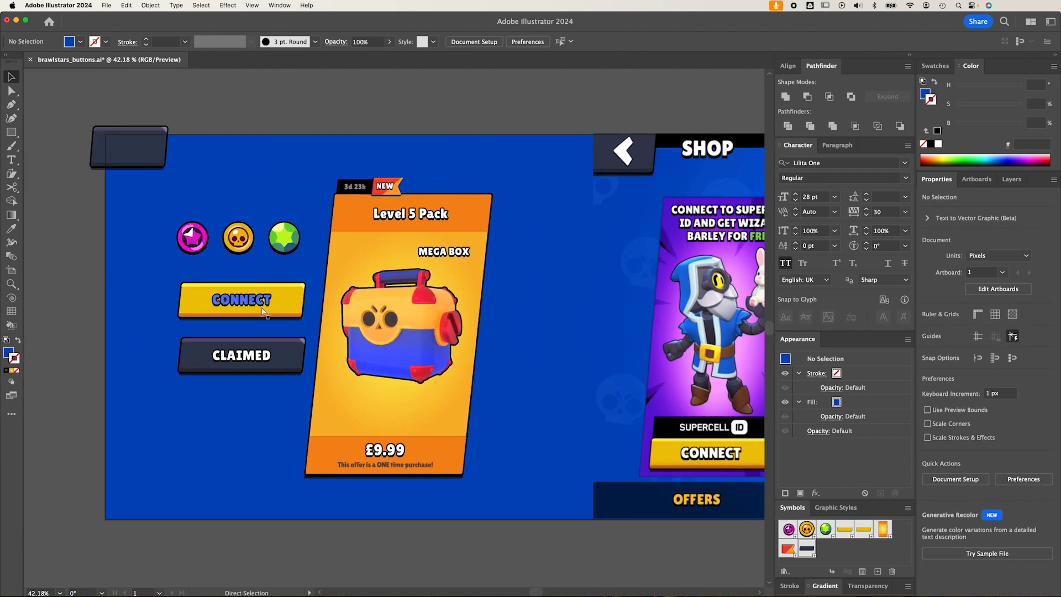
left_click_drag(249, 299, 219, 159)
double_click(197, 154)
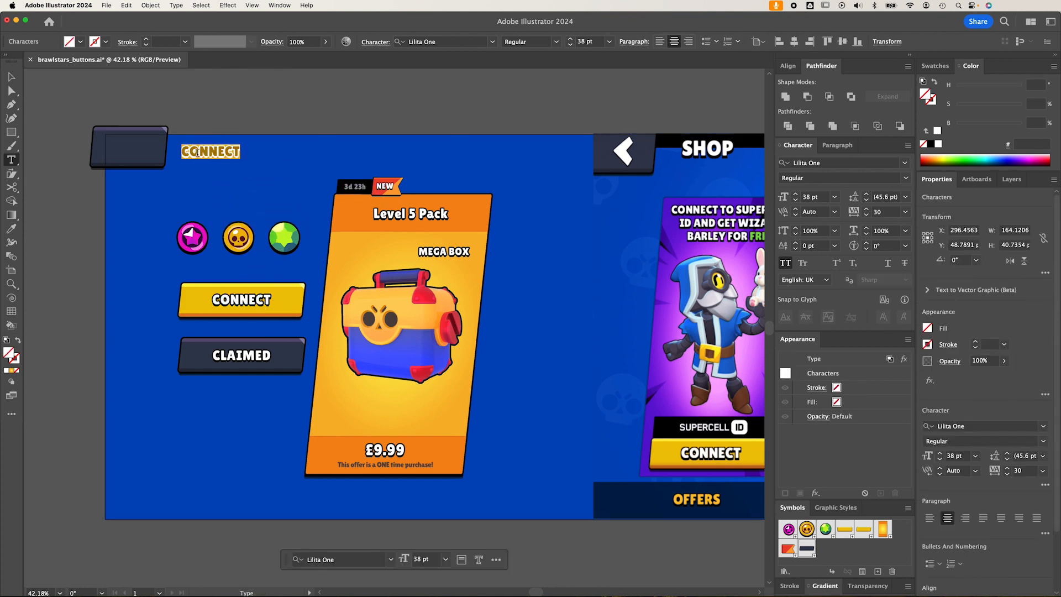
type("SHOP")
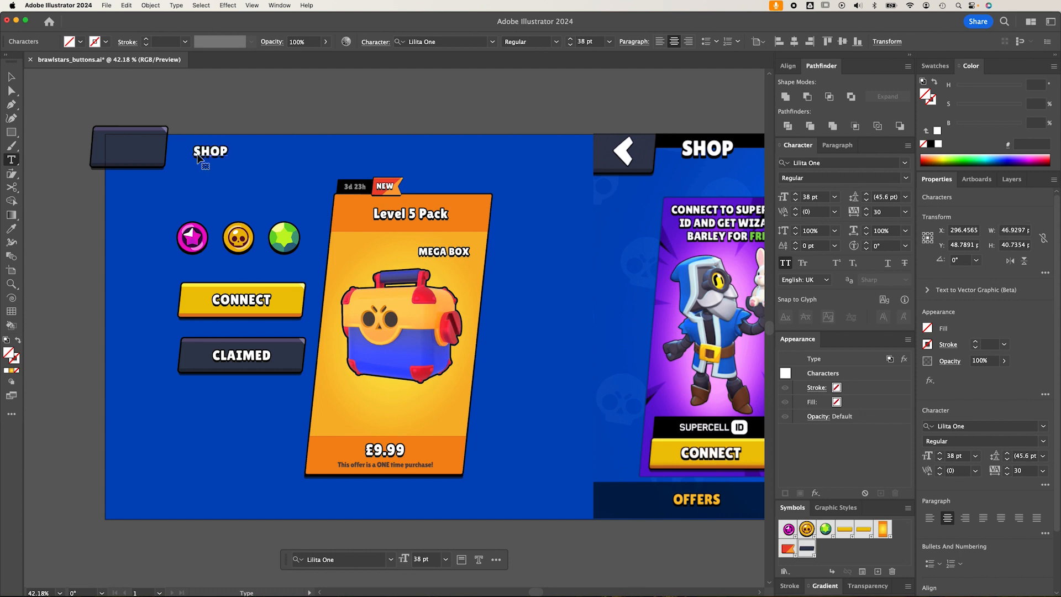
key("Escape")
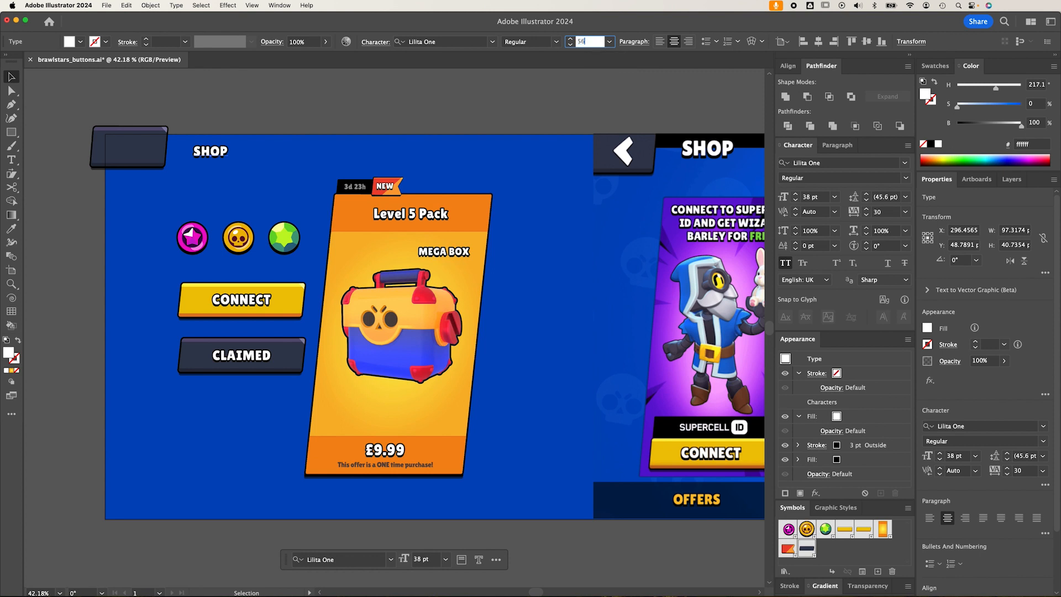
Set the SHOP title's font size to 56 pt and align it beside the reference's SHOP title for comparison.
type("56")
key("Return")
left_click_drag(212, 154, 659, 153)
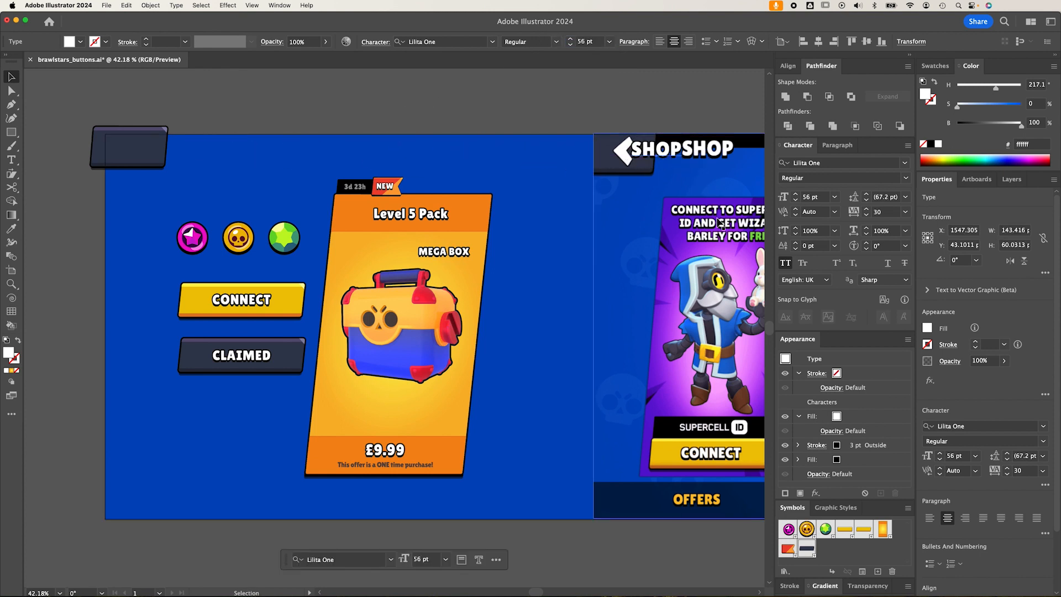
key("Up")
key("Up")
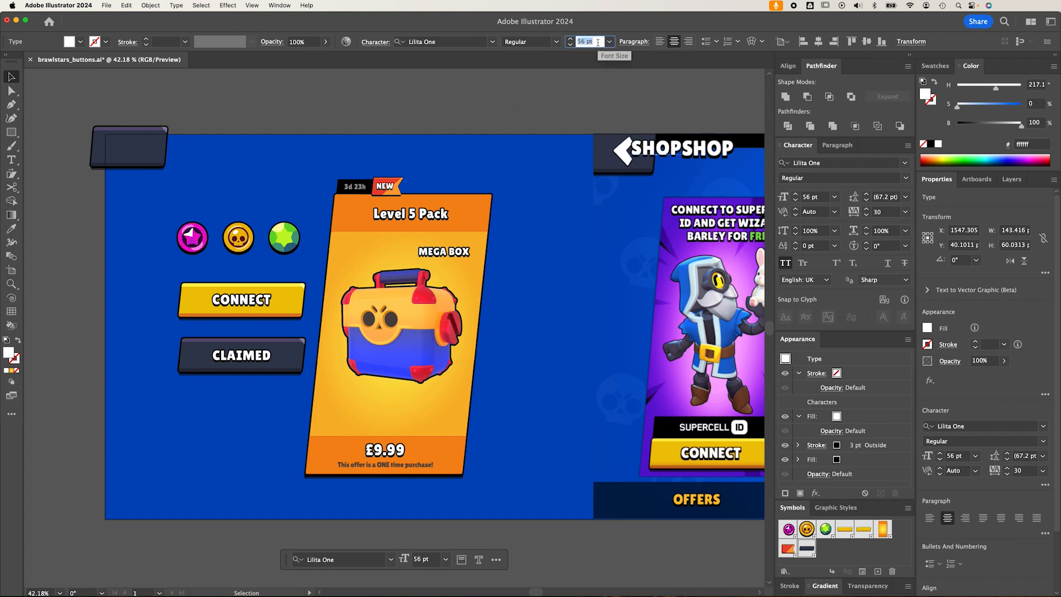
Enlarge the SHOP title to 64 pt to match the reference title.
key("Return")
key("b")
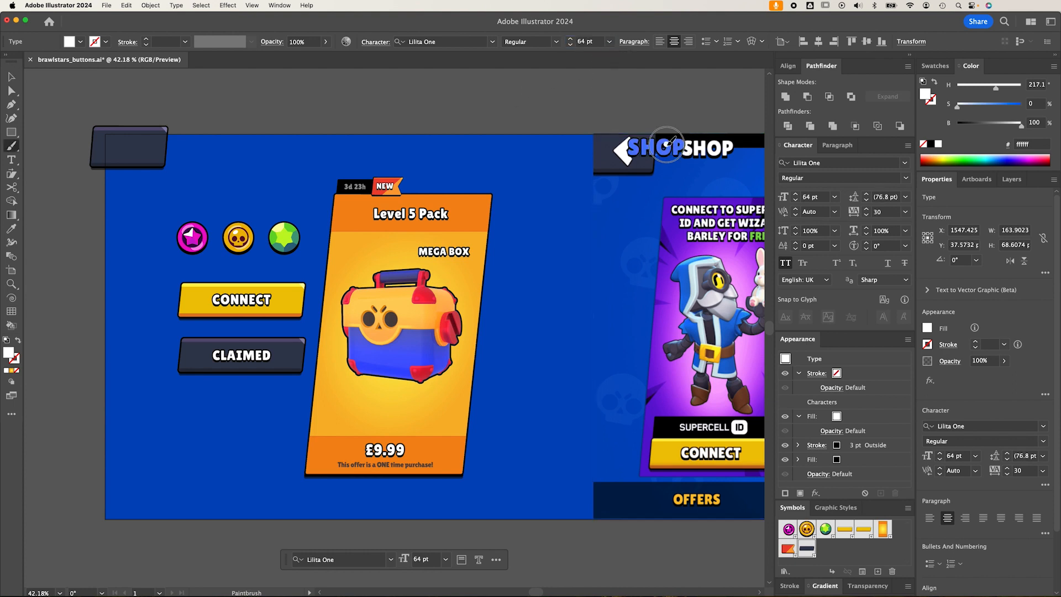
key("c")
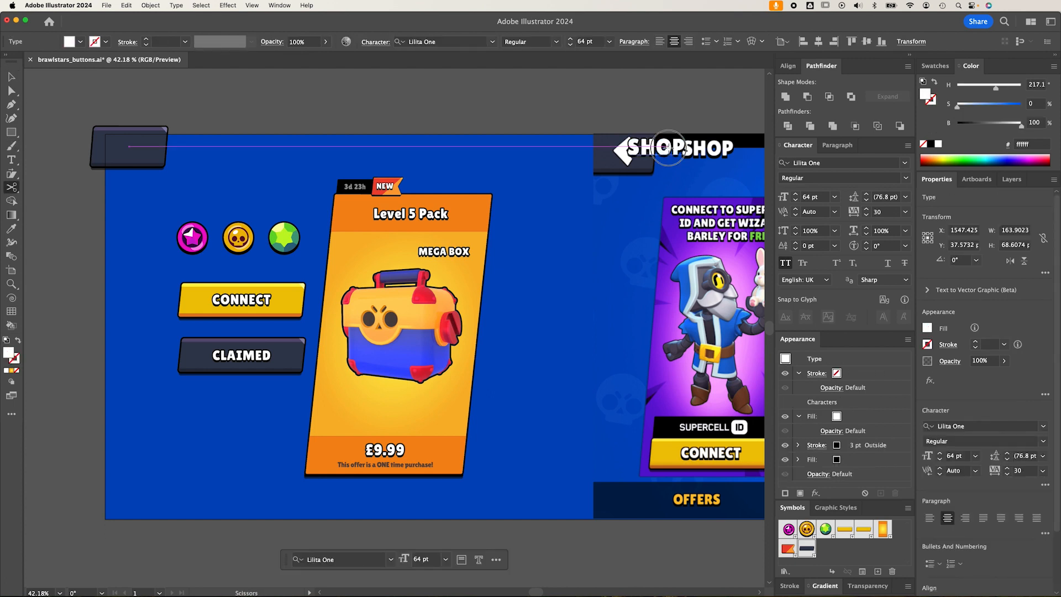
left_click(667, 147)
key("Return")
Move the SHOP title back beside the dark button in the artboard's upper-left corner and fine-tune its horizontal position.
key("v")
left_click_drag(667, 153, 231, 157)
key("Left")
key("Left")
key("Left")
key("Left")
key("Left")
key("Left")
key("Left")
key("Left")
key("Left")
left_click_drag(212, 156, 222, 156)
Duplicate the blue background in front and shrink the copy to a bar about 35 px tall along the artboard's top edge.
left_click(272, 154)
mouse_move(442, 177)
left_mouse_down()
mouse_move(145, 239)
mouse_move(56, 207)
mouse_move(429, 182)
left_mouse_up()
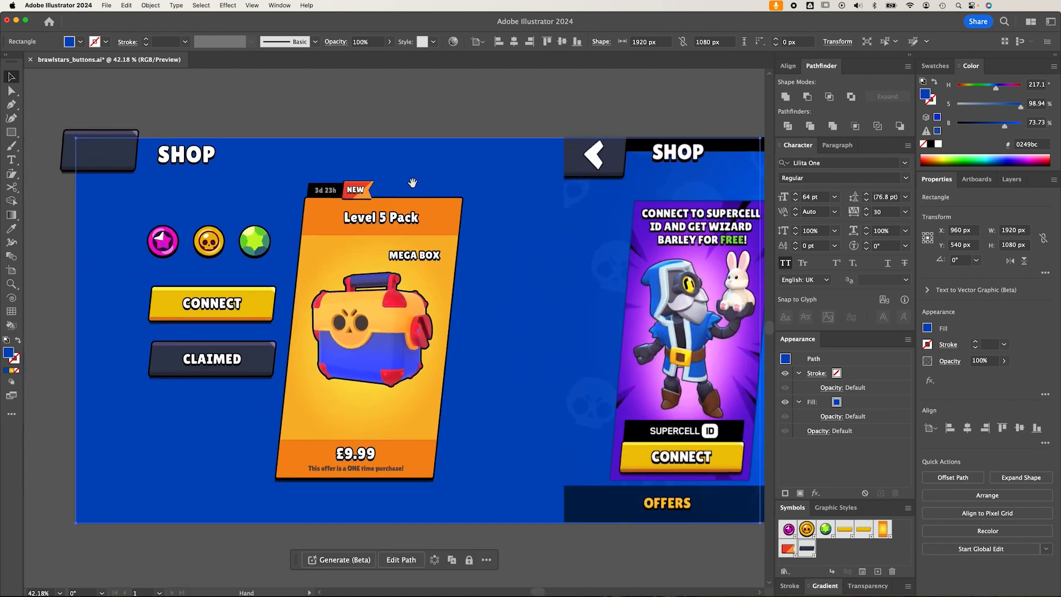
key("super+minus")
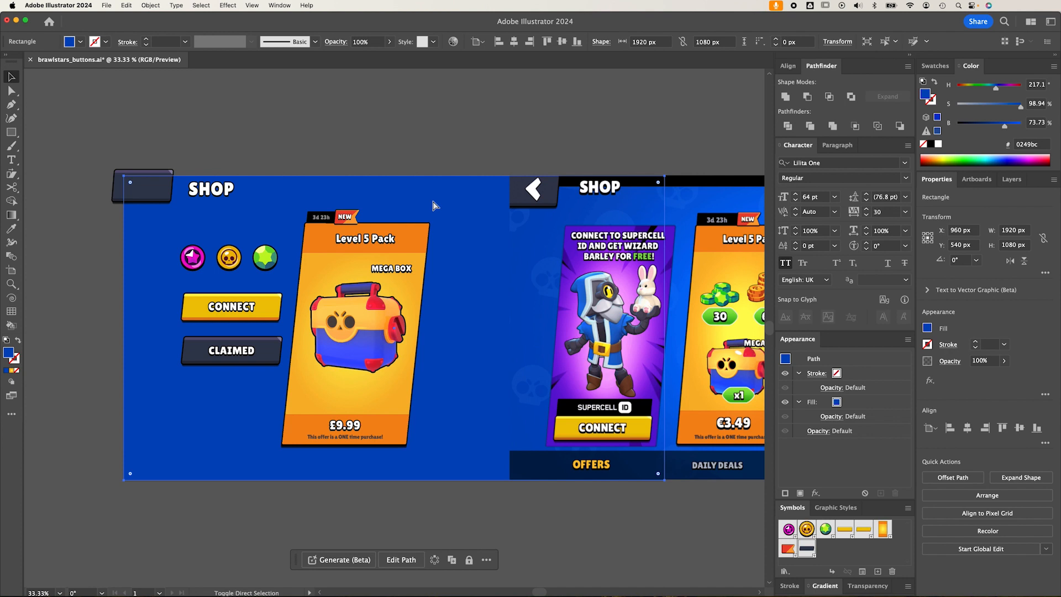
key("super+shift+bracketright")
key("e")
left_click_drag(393, 480, 382, 188)
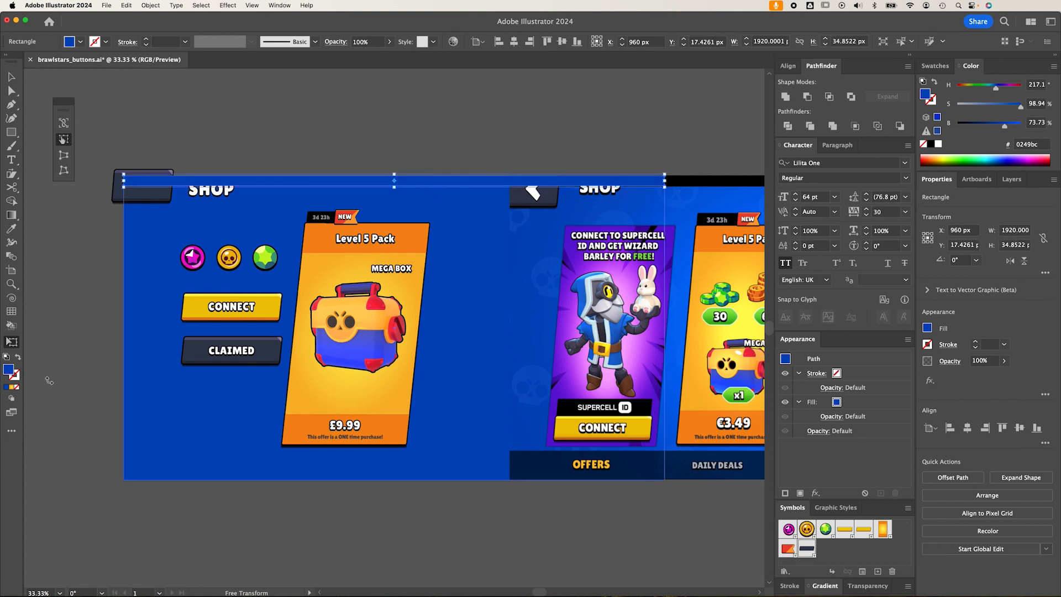
Fill the bar with #010101 sampled from the reference's black header strip and stack it just above the blue background.
key("i")
left_click(718, 175)
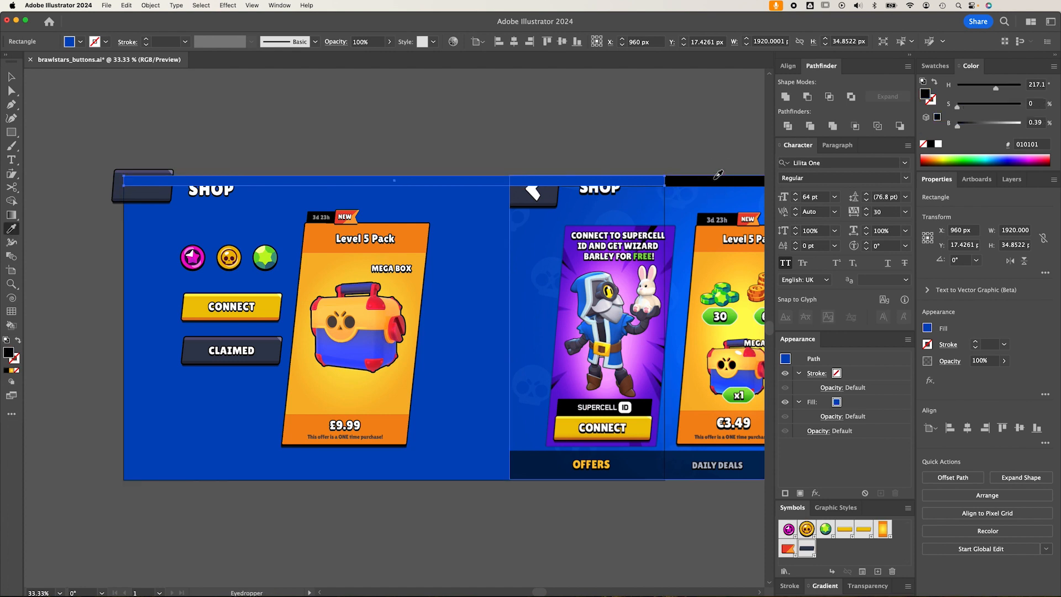
key("v")
left_click(504, 136)
left_click(275, 187)
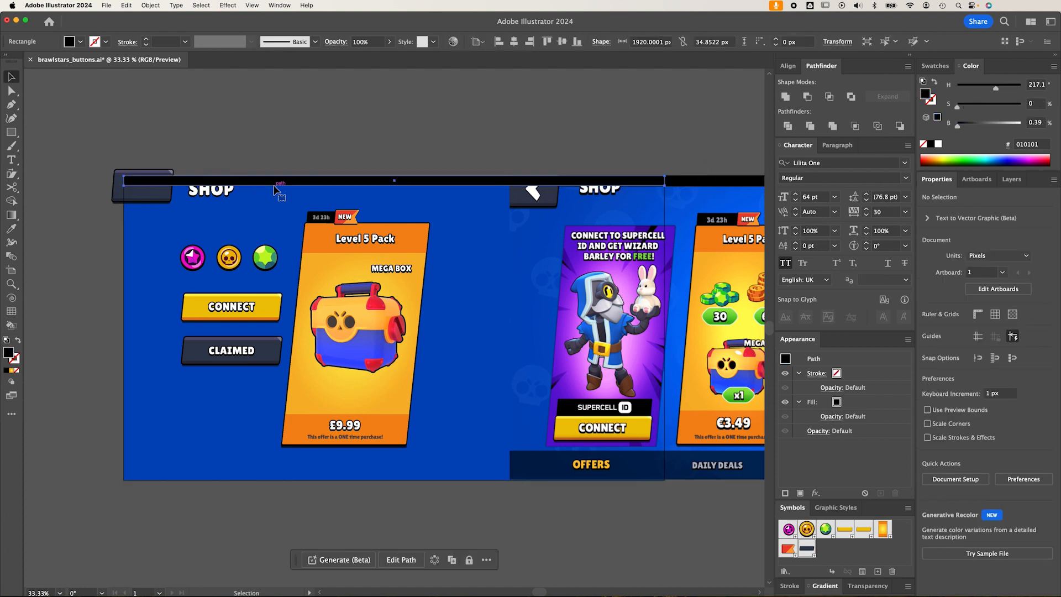
key("shift+super+bracketleft")
key("super+bracketright")
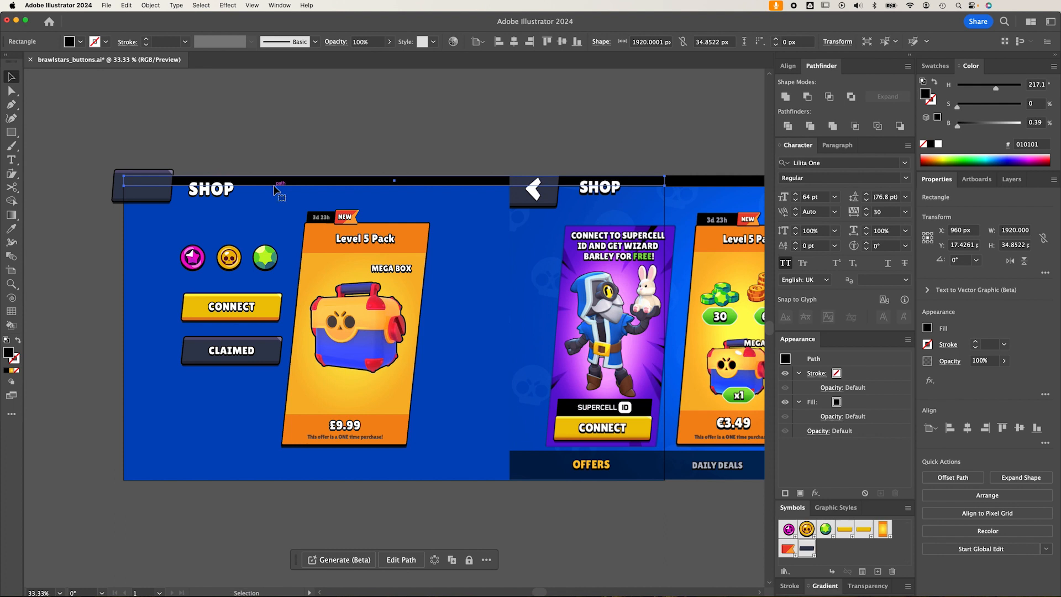
Extend the black header bar downward to a height of about 41 px.
key("e")
left_click_drag(394, 186, 392, 189)
key("v")
left_click(366, 146)
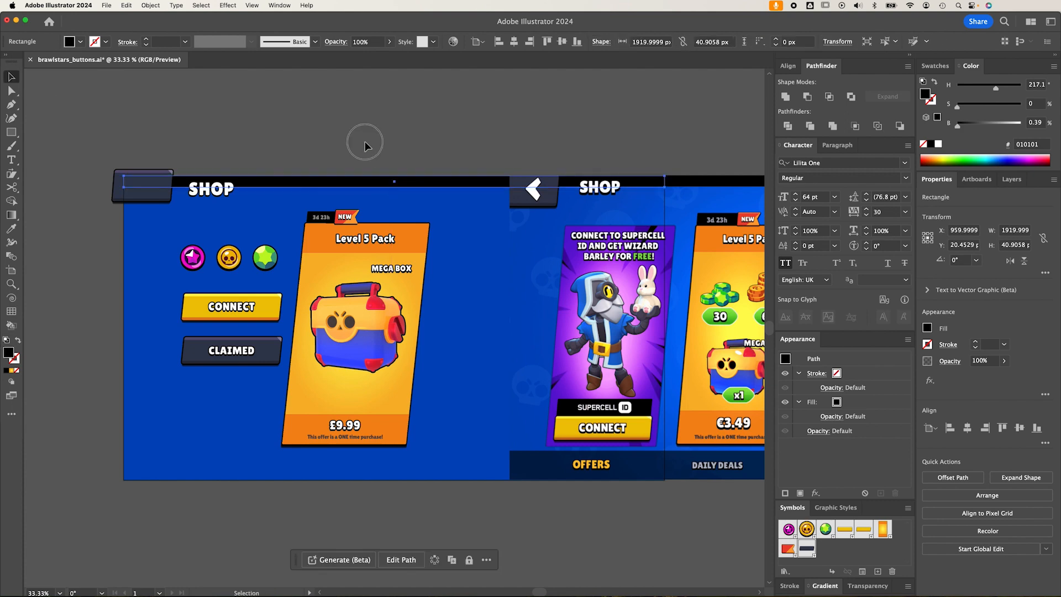
left_click_drag(552, 280, 484, 241)
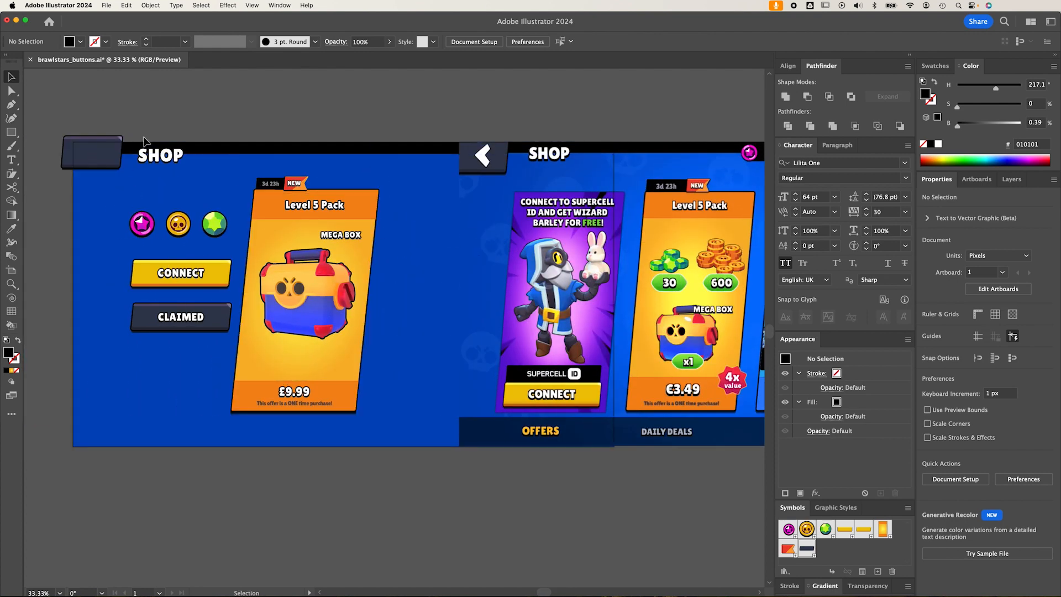
Place a copy of the dark button symbol across the artboard's upper-right corner.
left_click(89, 153)
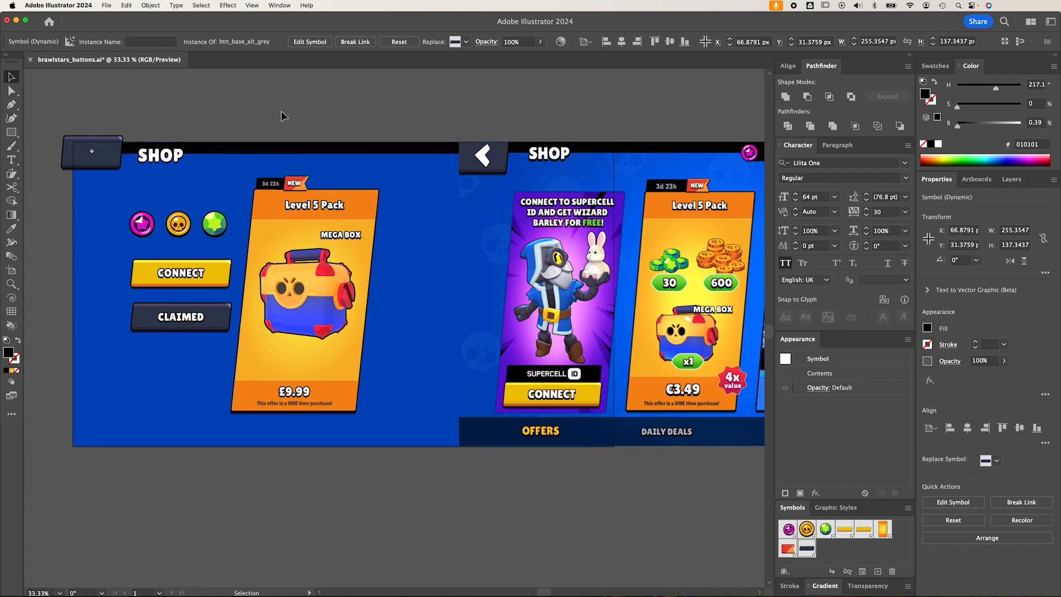
left_click_drag(539, 211, 409, 214)
scroll(355, 178, "left", 10)
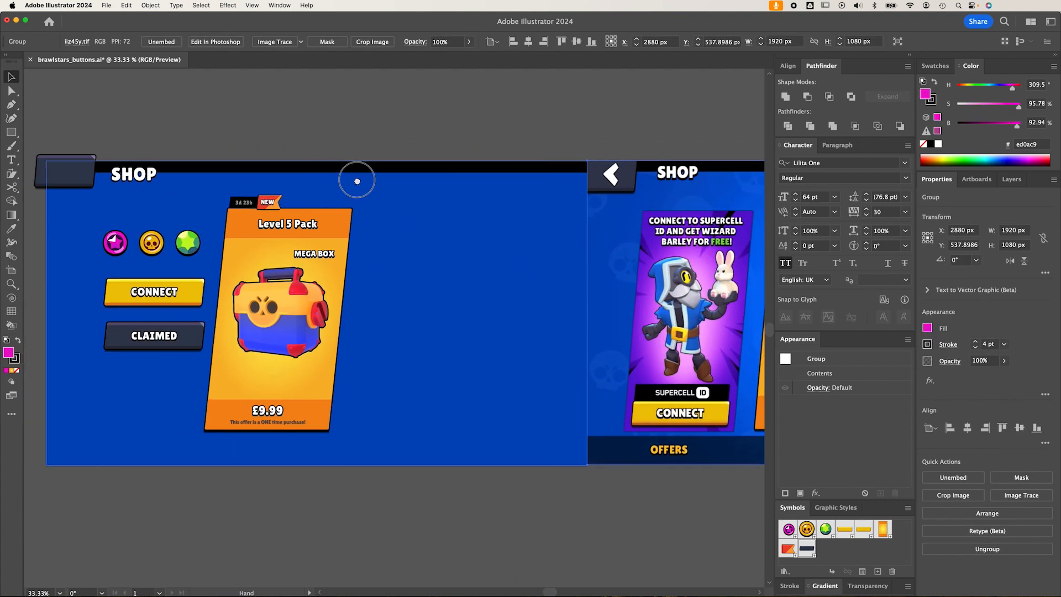
left_click_drag(118, 171, 170, 194)
key("super+v")
key("super+z")
Add another dark button copy just left of the corner one and scale it down to about 187 × 101 px.
left_click_drag(381, 330, 139, 177)
key("e")
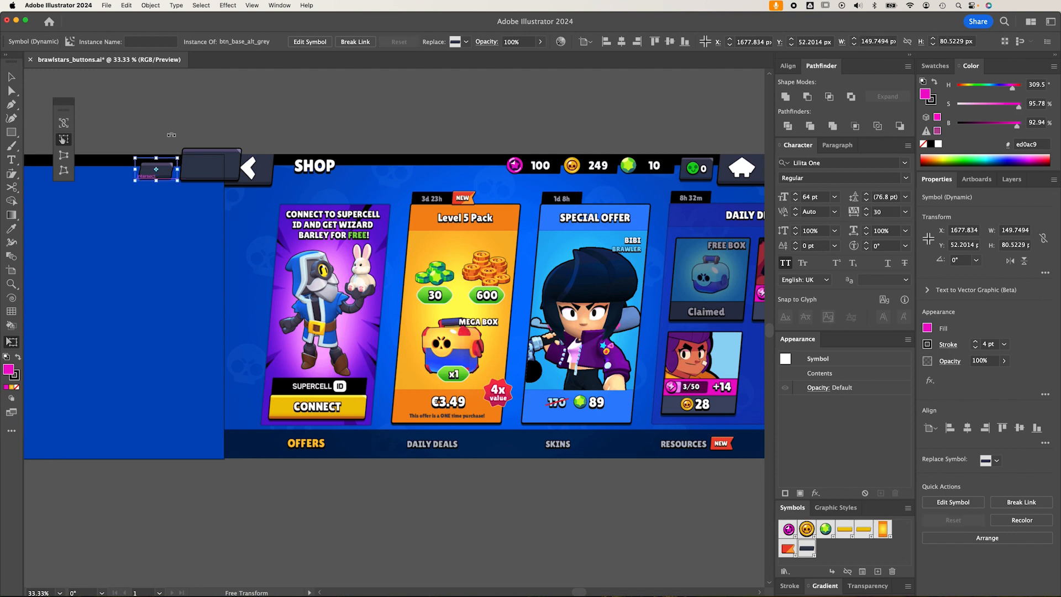
key("v")
key("super+z")
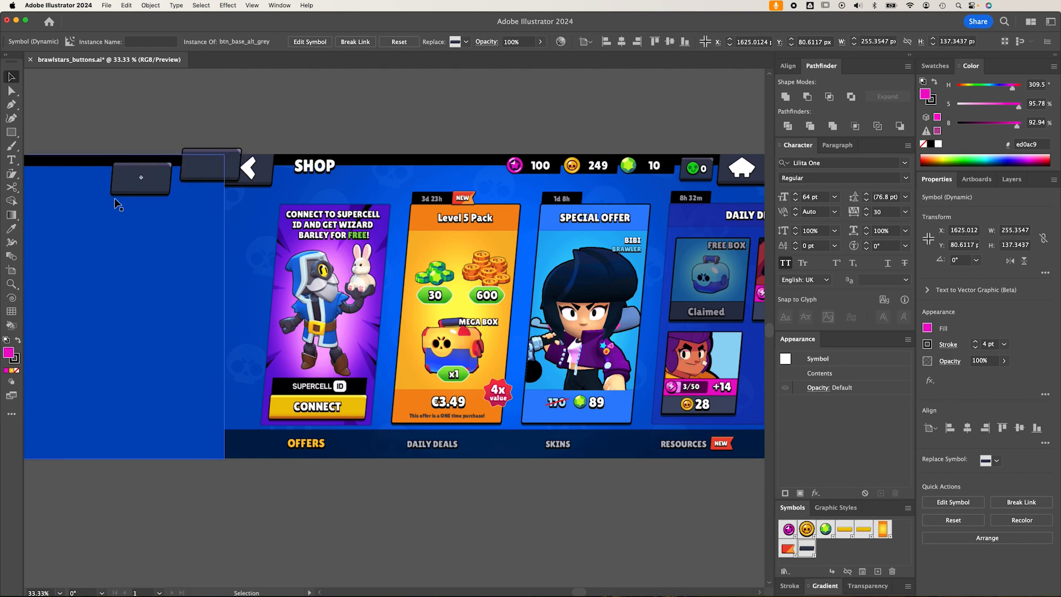
key("e")
left_click_drag(142, 197, 166, 178)
key("super+z")
key("v")
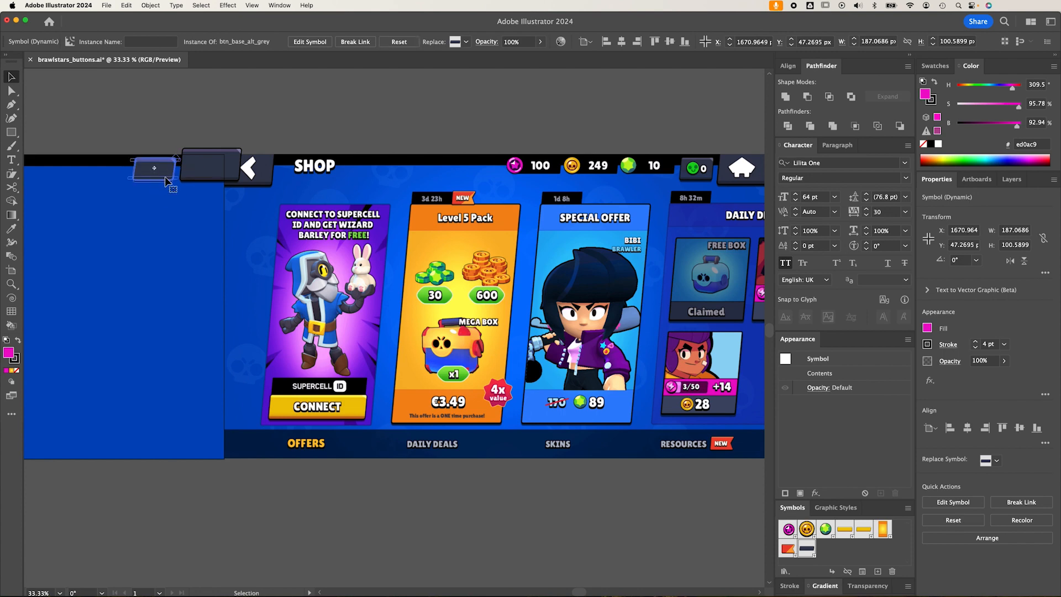
Open the dark button symbol for editing, examine its 9-slice guides and leave symbol editing.
key("super+equal")
left_click_drag(265, 263, 227, 229)
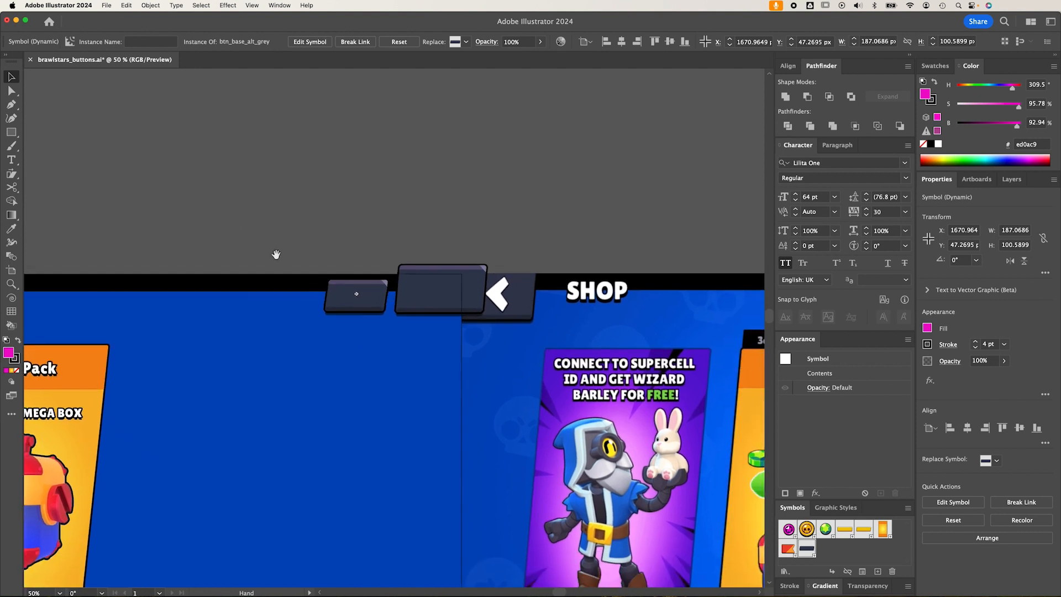
double_click(380, 304)
left_click(639, 325)
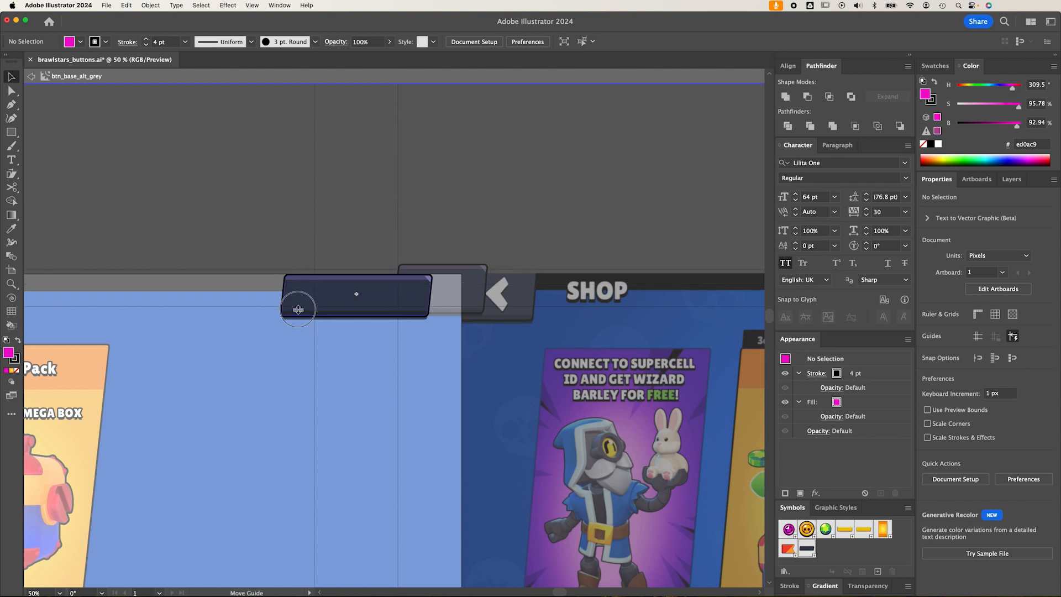
double_click(288, 238)
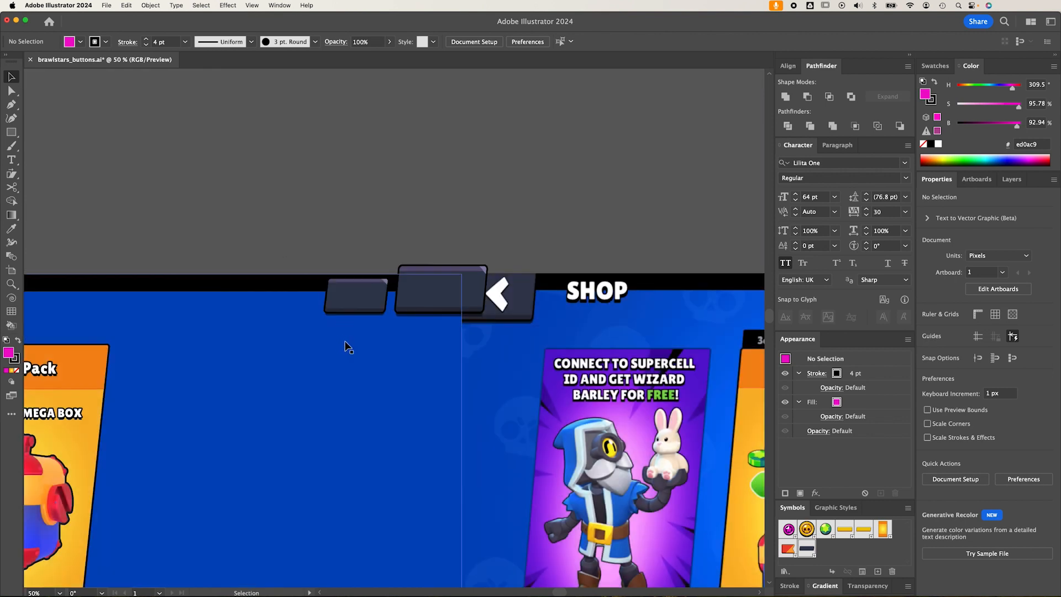
Scale the small dark button down to about 160 × 86 px and shift it slightly toward the corner button.
left_click(397, 280)
key("e")
left_click_drag(396, 273, 390, 276)
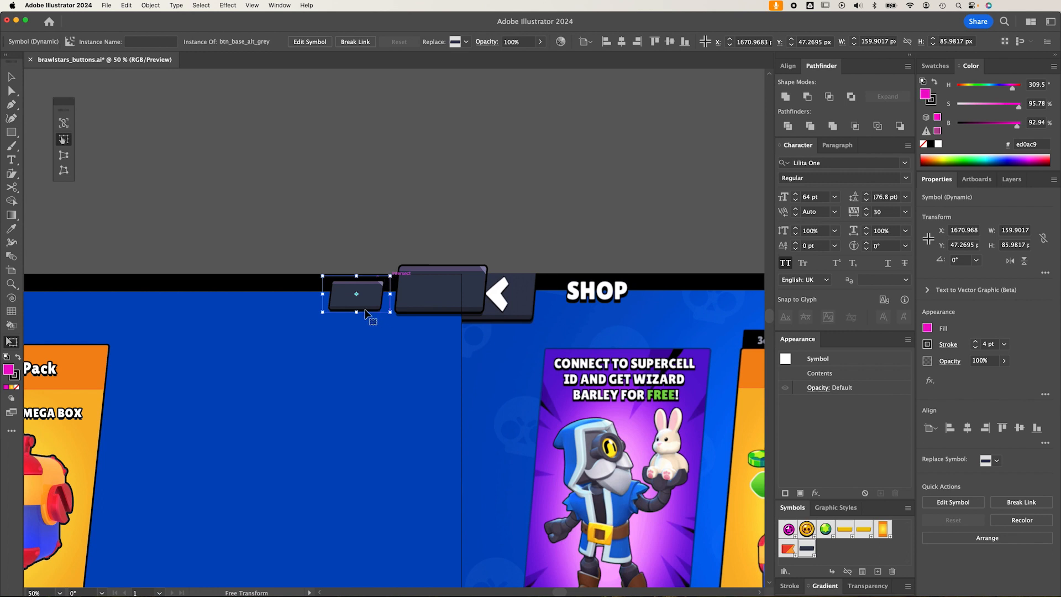
left_click_drag(357, 320, 360, 424)
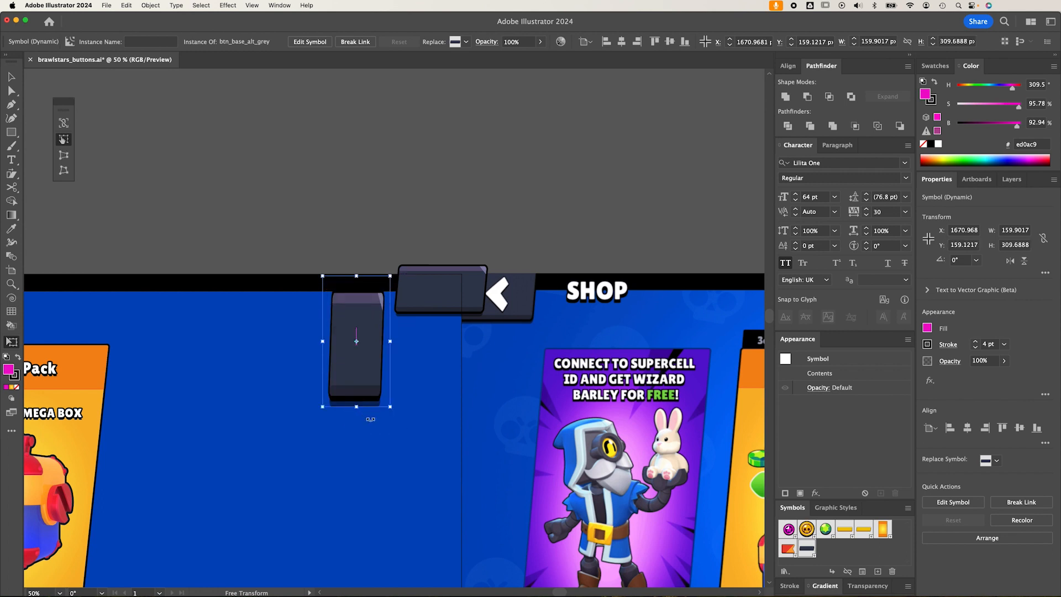
key("cmd+z")
left_click_drag(371, 305, 375, 308)
key("v")
left_click(423, 232)
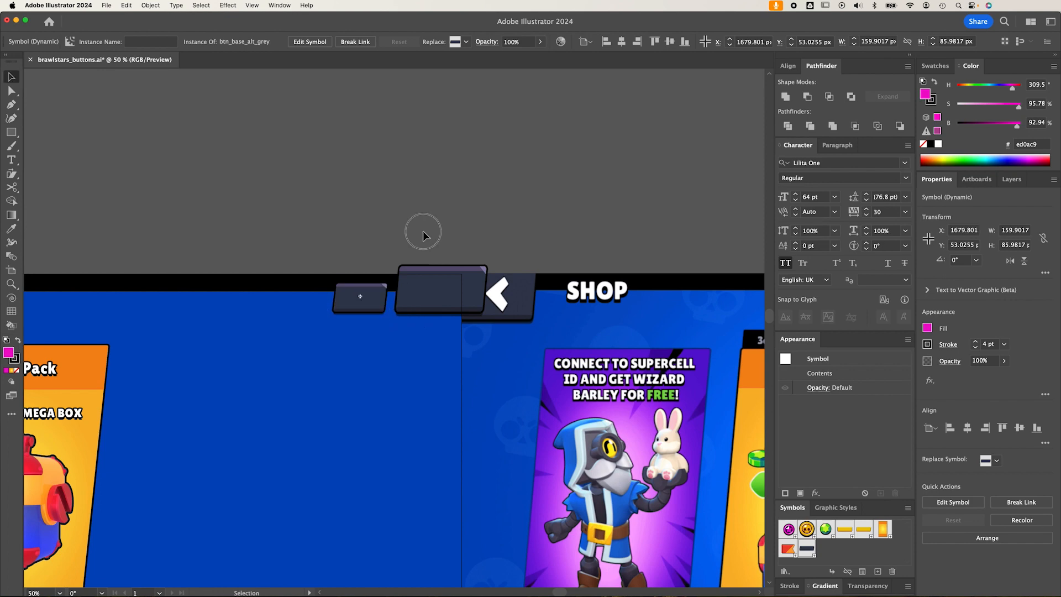
Narrow the small dark button to about 134 px wide from its left side.
key("super+minus")
key("super+minus")
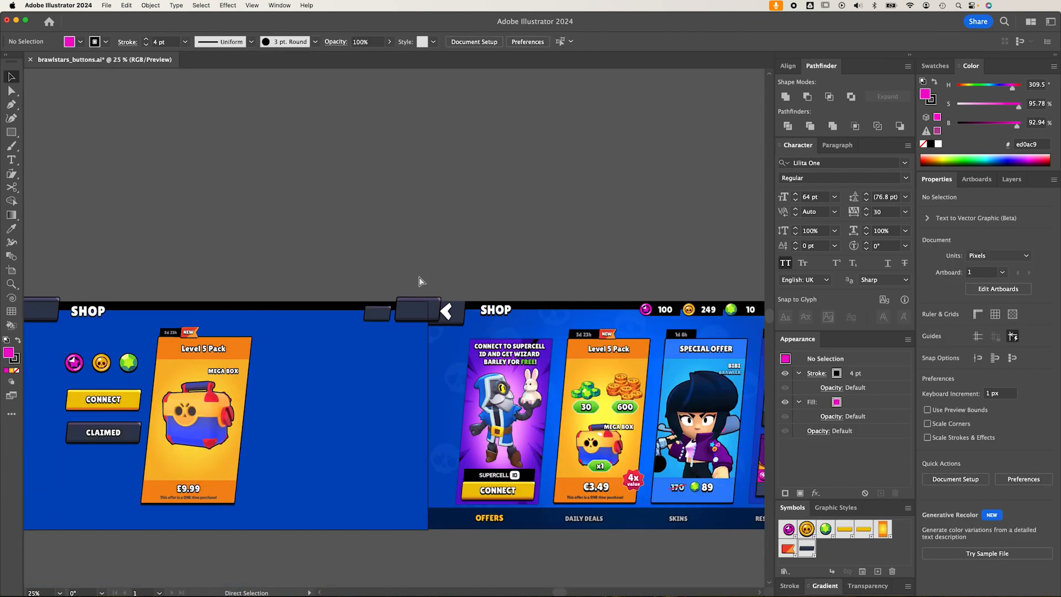
scroll(379, 315, "right", 3)
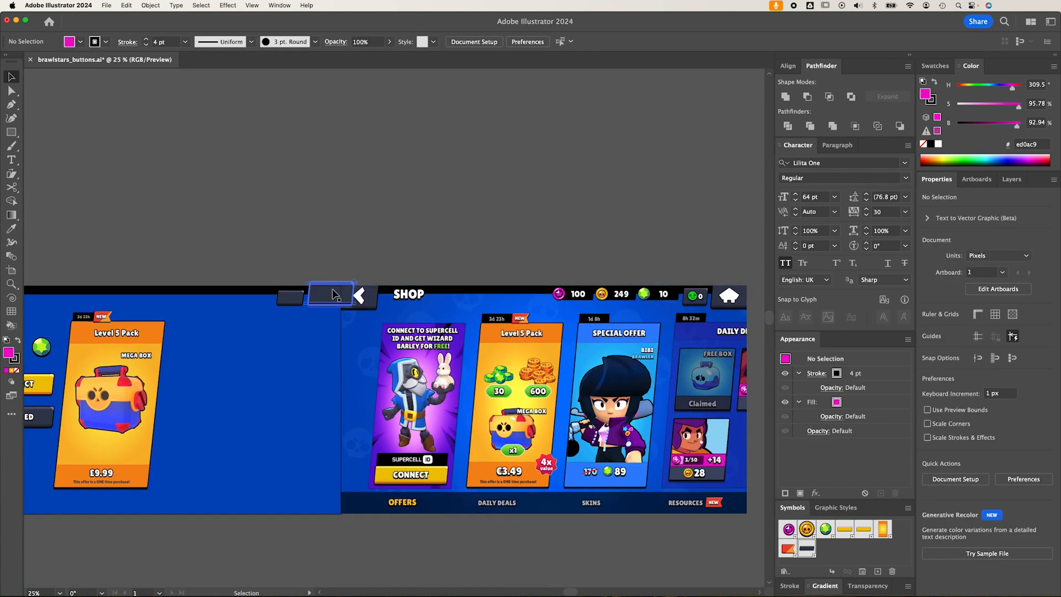
left_click(291, 303)
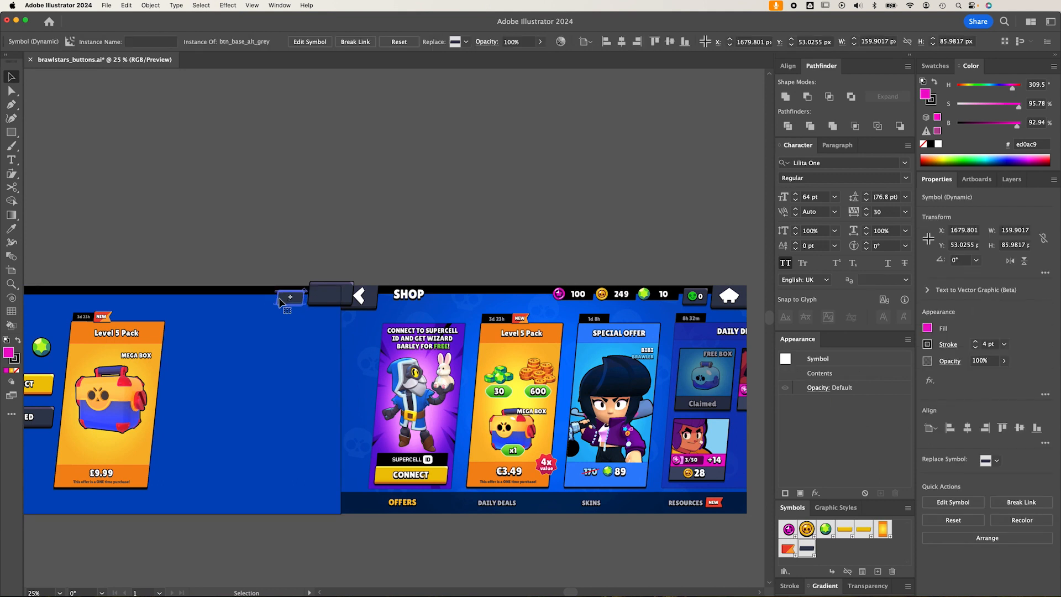
key("e")
left_click_drag(277, 298, 279, 298)
key("v")
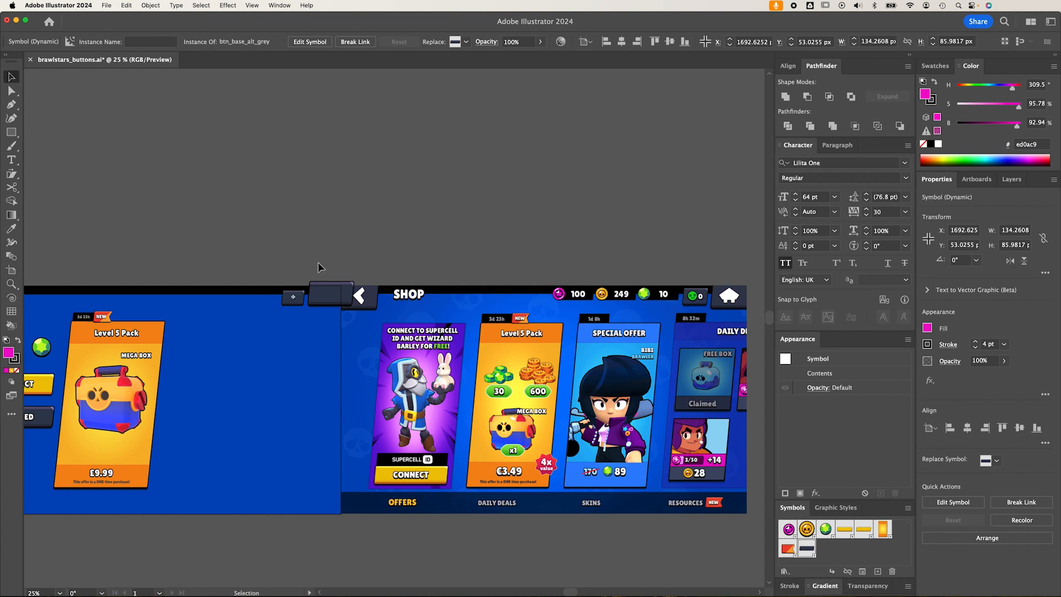
Nudge the small dark button up 6 px and right 1 px to line it up with the corner button.
key("Up")
key("Up")
key("Up")
left_click(317, 301)
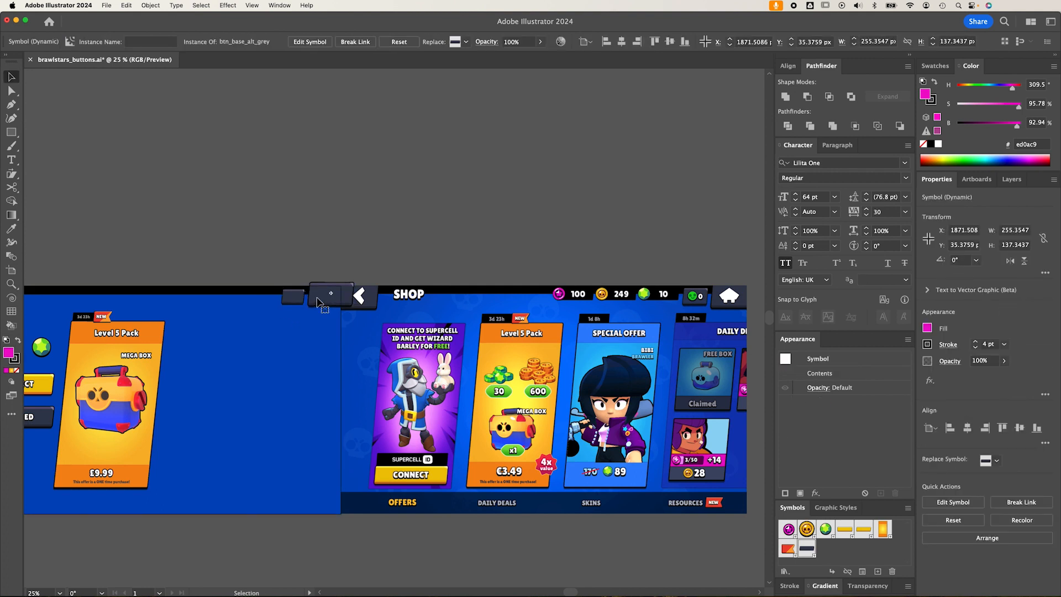
left_click(288, 299)
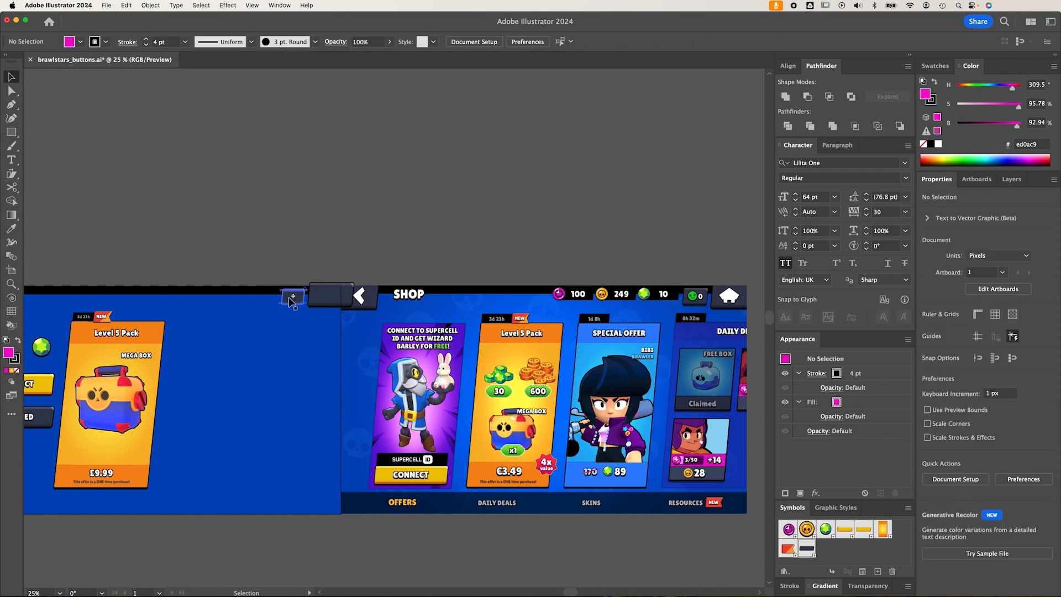
key("Right")
left_click_drag(316, 324, 454, 310)
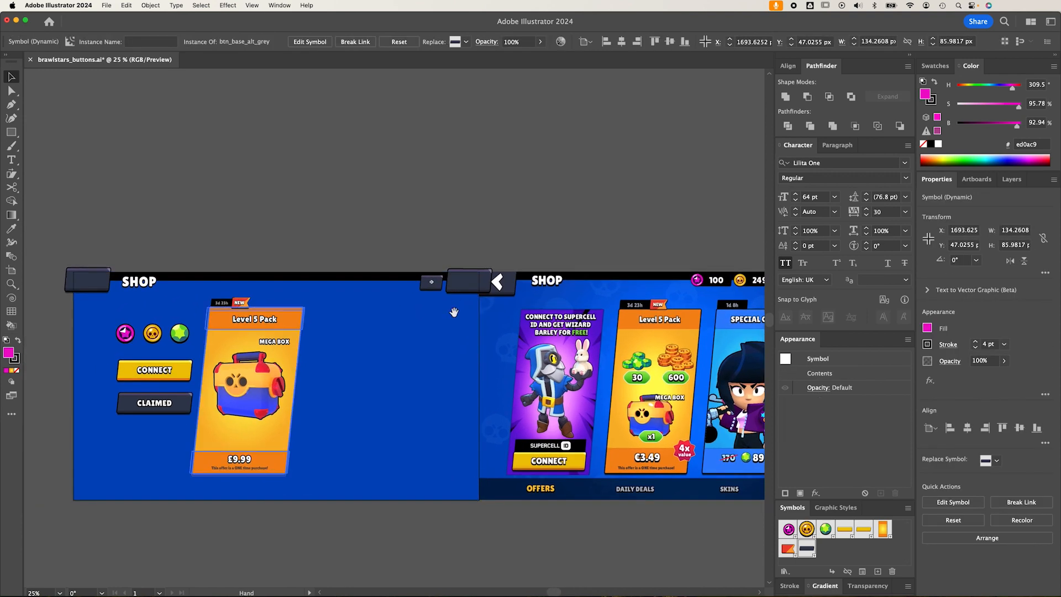
key("super+plus")
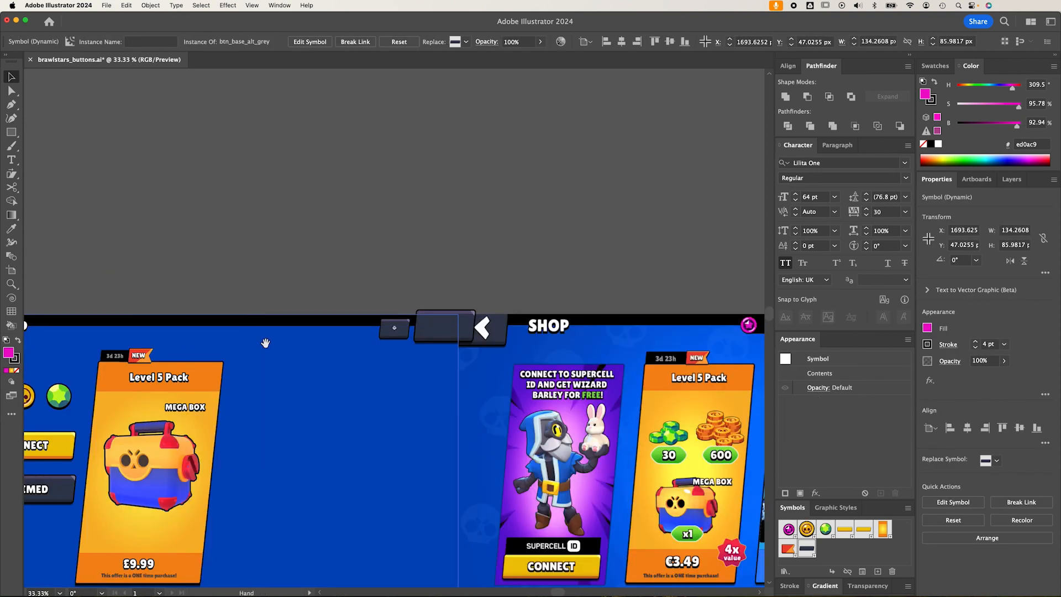
left_click_drag(259, 342, 180, 313)
left_click_drag(260, 311, 361, 313)
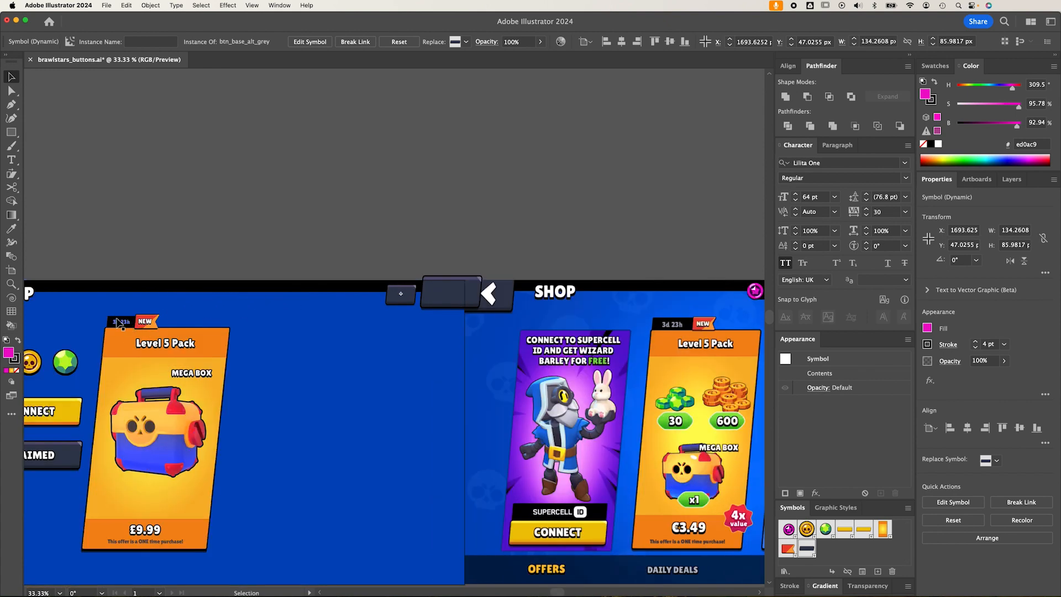
Copy the card's black timer tag onto the top bar, resize it to about 175 × 51 px and duplicate it into three counter backgrounds.
left_click_drag(114, 321, 321, 293)
key("e")
left_click_drag(436, 324, 309, 321)
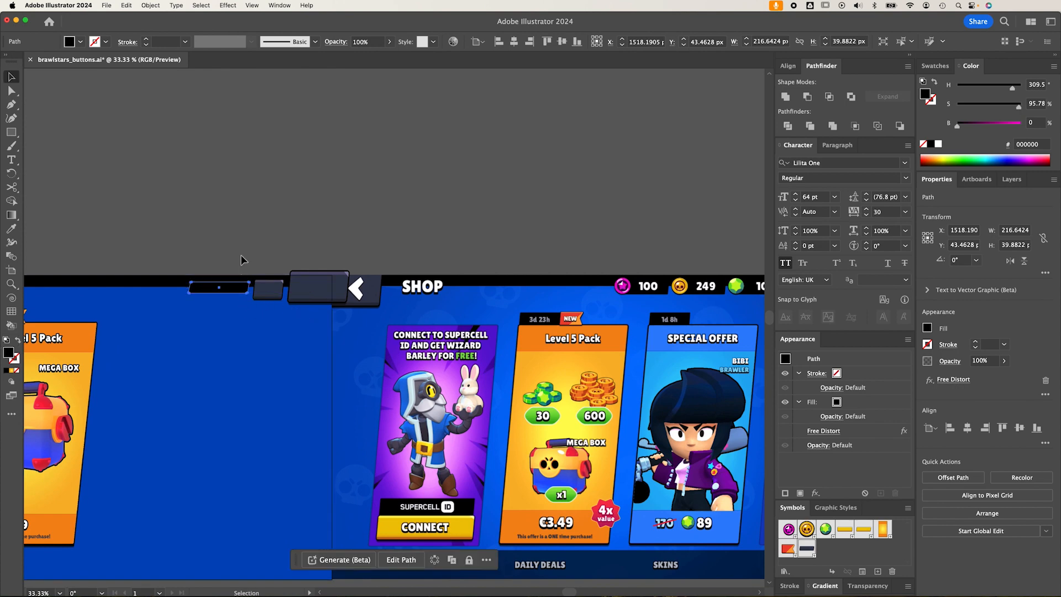
mouse_move(189, 288)
left_mouse_down()
mouse_move(217, 288)
mouse_move(186, 300)
left_mouse_up()
key("v")
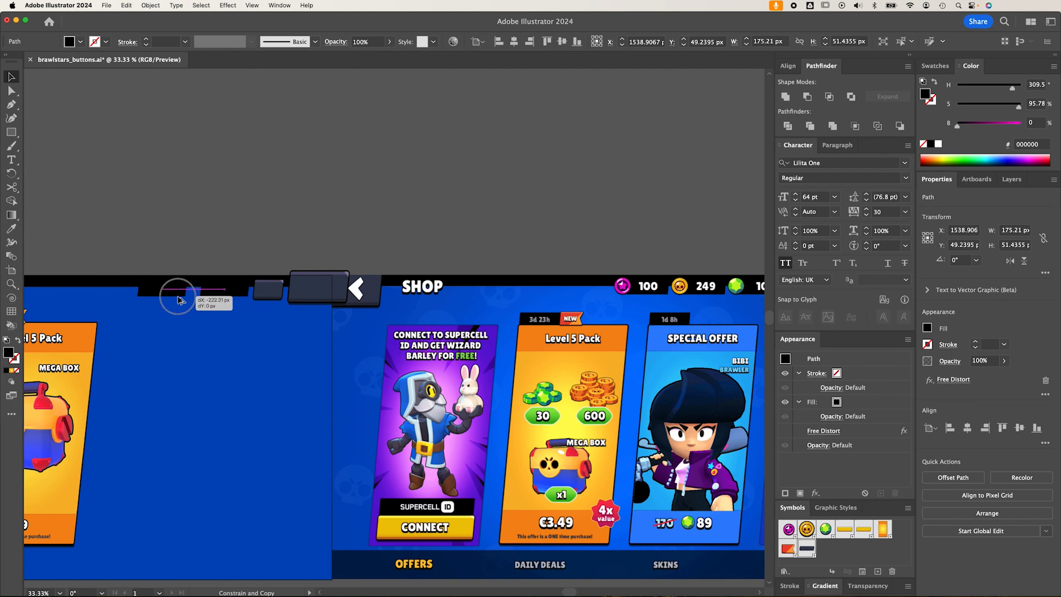
left_click_drag(178, 297, 241, 292)
Bring the green gem icon onto the counter background nearest the small grey button and scale it down to fit the top bar.
left_click_drag(71, 363, 342, 294)
left_click_drag(387, 308, 220, 333)
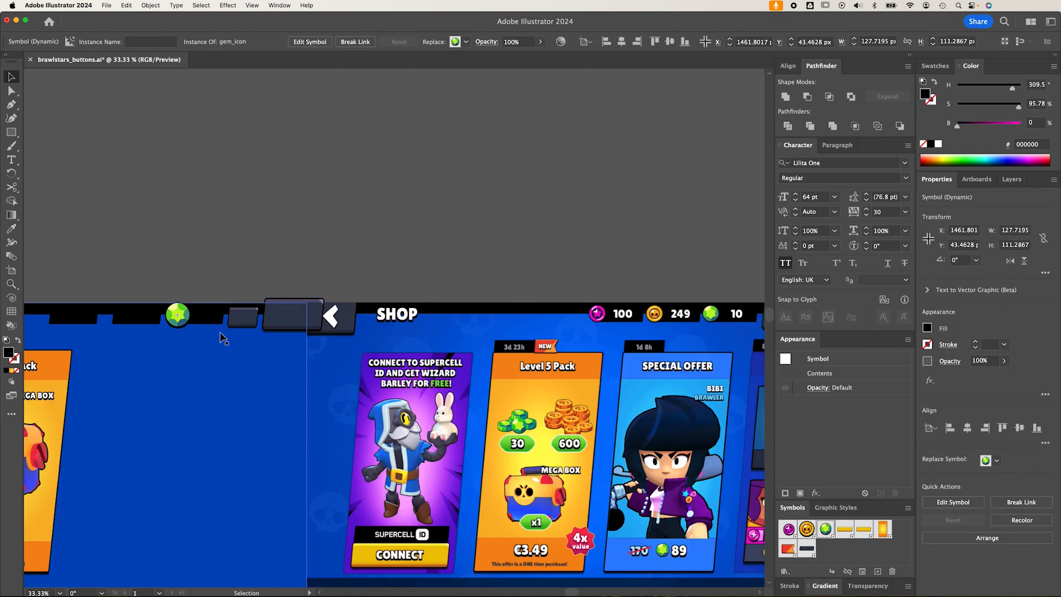
key("e")
left_click_drag(196, 298, 192, 301)
key("v")
left_click(163, 312)
scroll(162, 310, "up", 5)
left_click(202, 322)
key("e")
left_click_drag(252, 280, 239, 292)
left_click_drag(137, 225, 599, 206)
key("v")
left_click(592, 225)
Bring the pink star coin and the skull coin above the top bar, shrink them together and place them on the counters beside the gem.
scroll(429, 289, "down", 4)
left_click_drag(87, 356, 499, 248)
scroll(521, 269, "up", 5)
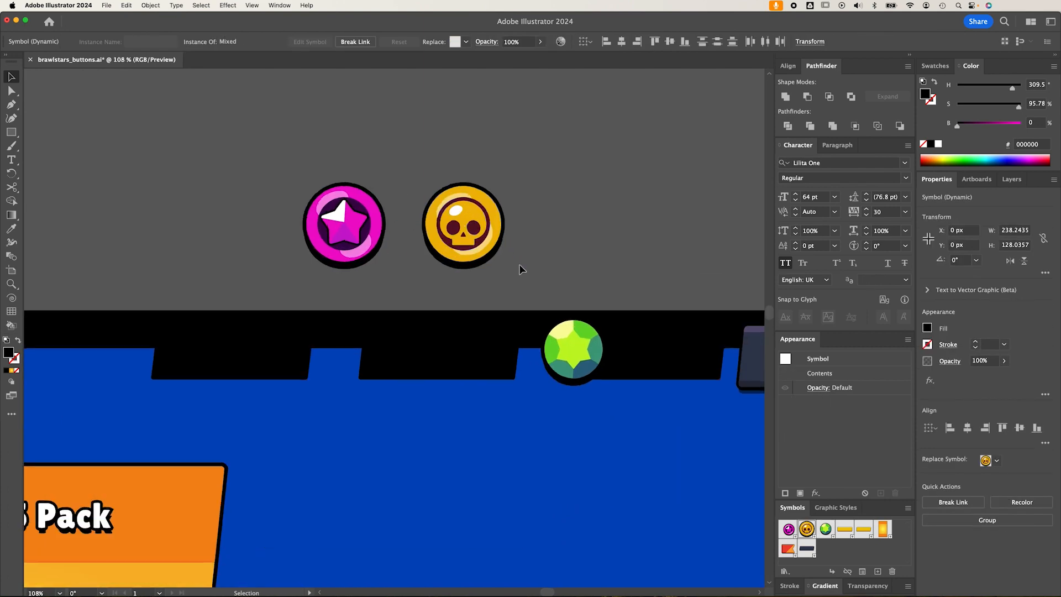
key("e")
left_click_drag(505, 162, 482, 174)
left_click_drag(451, 227, 363, 354)
key("v")
scroll(323, 346, "up", 1)
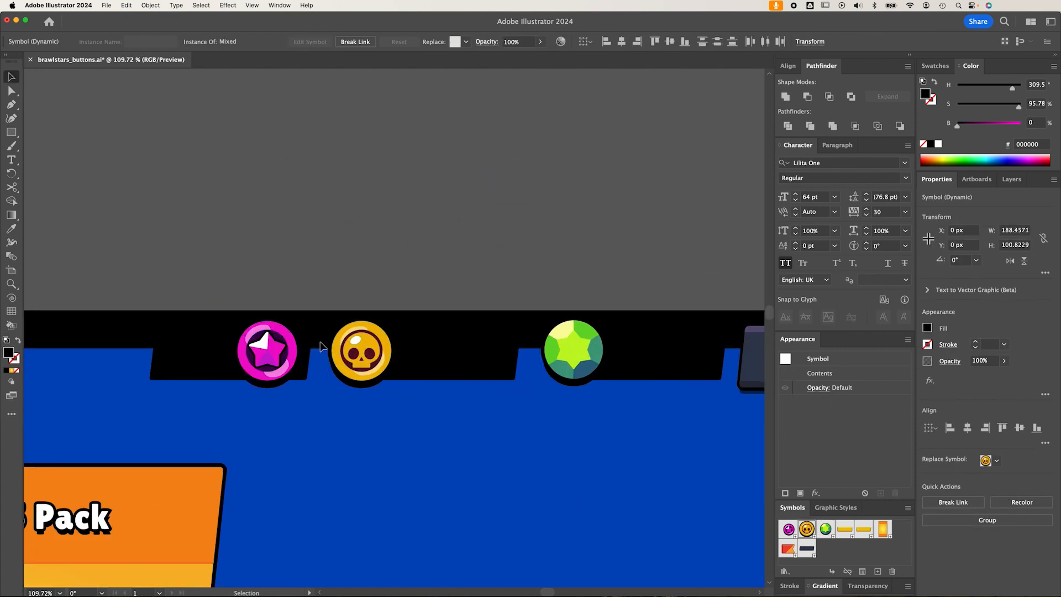
Add the white text 999 next to the star coin icon and set its size to 42 pt.
left_click(253, 272)
scroll(443, 339, "down", 5)
type("999")
scroll(322, 325, "right", 5)
left_click(821, 197)
type("42")
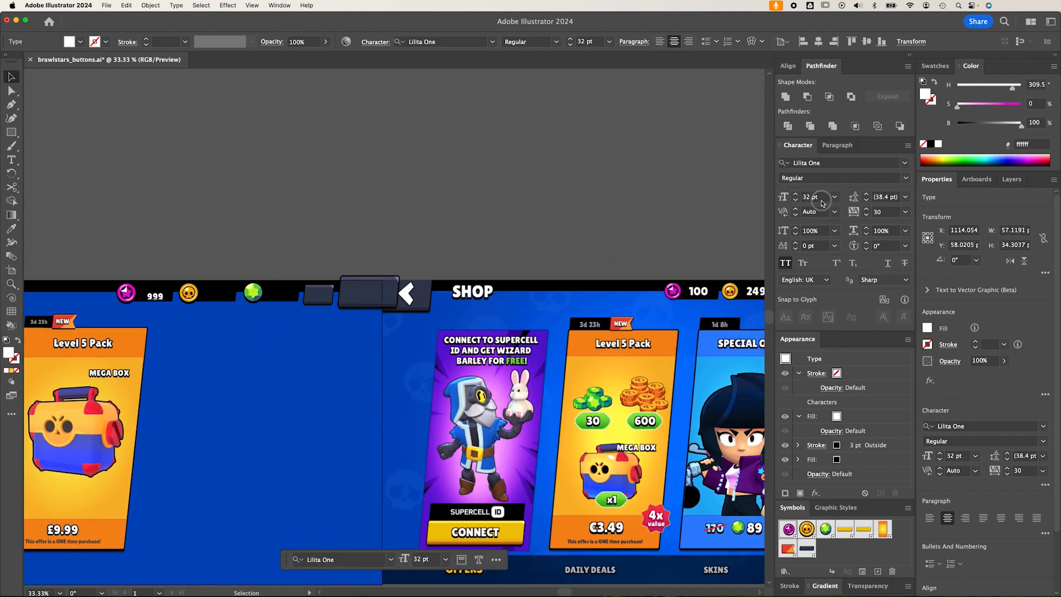
key("Return")
Nudge the 999 amount into place beside the star coin and duplicate it for the skull coin and gem counters.
key("Left")
key("Left")
key("Left")
key("Left")
key("Left")
key("Left")
key("Left")
key("Up")
key("Up")
key("Up")
left_click_drag(154, 293, 524, 278, "alt+shift")
left_click(278, 317)
Move the three loose coin and gem icons and the CONNECT and CLAIMED buttons off the artboard, in a row above it.
left_click_drag(151, 272, 255, 314)
left_click_drag(241, 350, 353, 375)
left_click_drag(356, 320, 245, 160)
left_click_drag(303, 331, 360, 158)
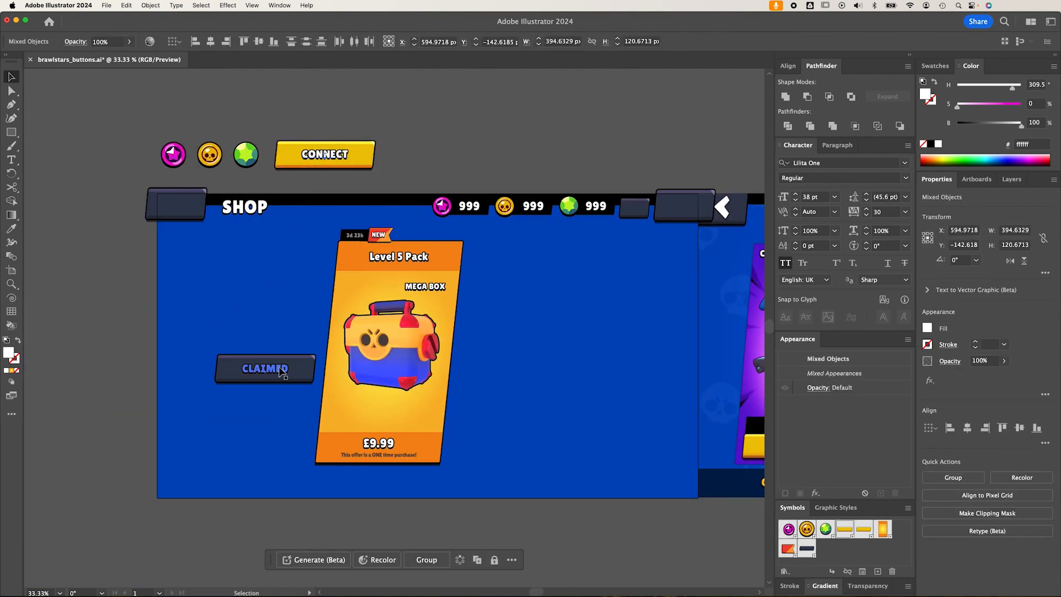
left_click_drag(287, 370, 457, 158)
Copy a 999 amount onto the small grey button, change its text to 0 and set the size to 36 pt.
left_click_drag(496, 345, 386, 356)
left_click(519, 185)
left_click_drag(526, 200, 274, 236)
double_click(274, 236)
type("0")
key("Escape")
left_click(210, 189)
left_click(275, 235)
scroll(274, 235, "right", 2)
left_click(820, 197)
type("36")
key("Return")
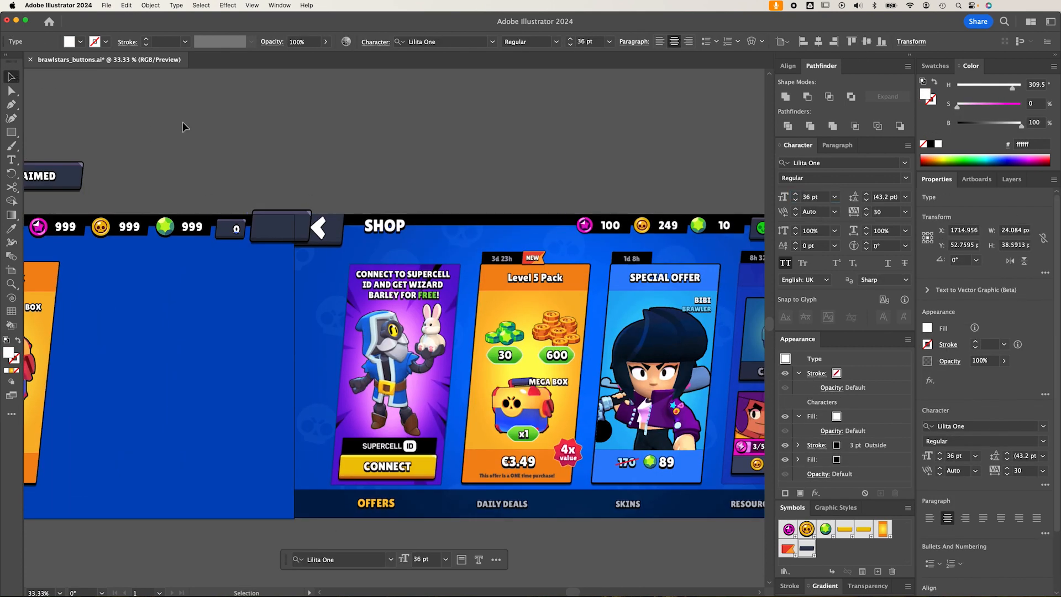
Draw a circle above the reference design, apply the magenta graphic style and recolour it with the green sampled from the reference face icon.
left_click(40, 95)
scroll(490, 221, "right", 5)
scroll(490, 221, "up", 5)
left_click_drag(11, 132, 60, 155)
left_click(835, 507)
mouse_move(545, 200)
left_mouse_down()
mouse_move(582, 236)
mouse_move(557, 212)
mouse_move(572, 215)
left_mouse_up()
left_click(807, 528)
left_click(836, 430)
key("i")
left_click(485, 266, "shift")
Add small 16 px circles for the eyes and mouth inside the green face, filled with the reference's dark green and without stroke.
left_click(97, 147)
key("i")
left_click(482, 276)
key("v")
key("x")
key("slash")
left_click(12, 133)
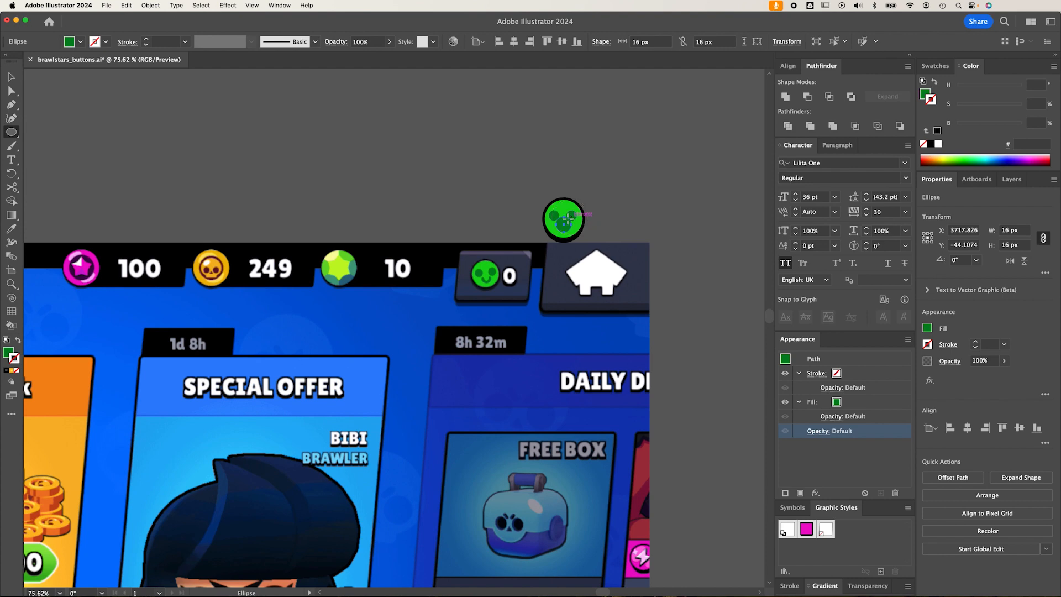
Delete the mouth circle's top anchor point, swap its fill and stroke, and adjust and nudge the arc into a smile on the face.
key("a")
left_click(564, 215)
key("Delete")
key("v")
left_click(18, 342)
key("e")
scroll(628, 196, "up", 5)
left_click_drag(516, 253, 537, 224)
key("v")
key("Up")
key("Up")
Tilt the face's two eyes together by about 4.4° with Free Transform and group all parts of the face icon.
left_click(518, 236)
left_click(481, 236, "shift")
key("e")
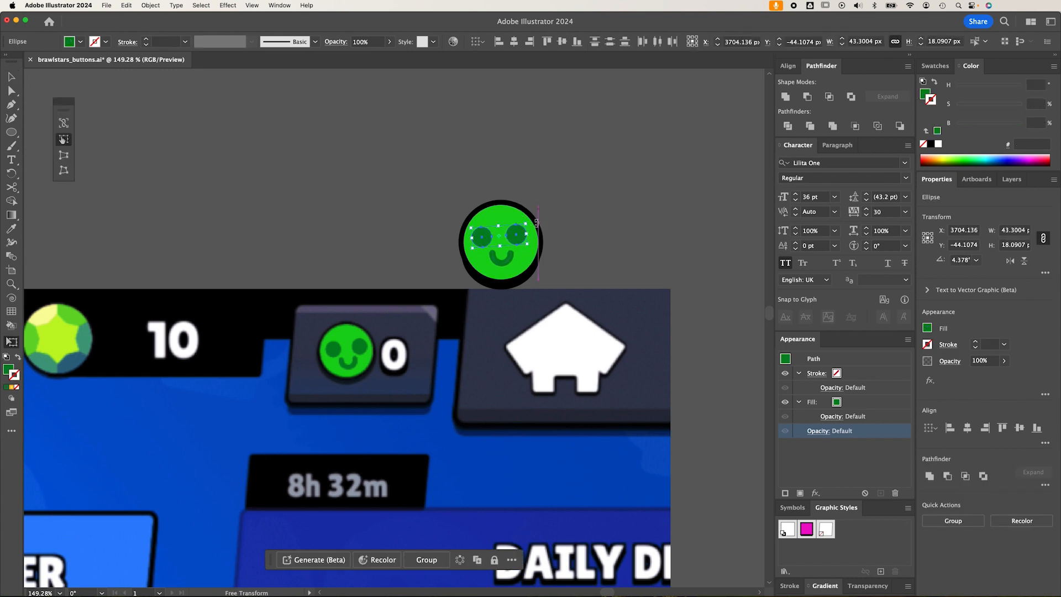
key("v")
left_click_drag(450, 193, 590, 254)
left_click_drag(502, 258, 502, 260)
key("super+g")
Move the green face icon onto the small grey button beside the 0 and scale it down to fit.
key("super+minus")
key("super+minus")
left_click_drag(641, 306, 153, 301)
left_click_drag(295, 238, 755, 189)
key("e")
left_click_drag(587, 189, 481, 230)
key("v")
left_click(571, 189)
left_click_drag(729, 171, 830, 148)
Nudge the face icon and the 0 right within the small grey button, and shift the 0 slightly back toward the face.
left_click(412, 220)
left_click(438, 220, "shift")
key("Right")
key("Right")
key("Right")
key("Right")
key("Right")
key("Right")
key("Right")
key("Right")
left_click(442, 220)
key("Left")
key("Left")
key("Left")
key("Left")
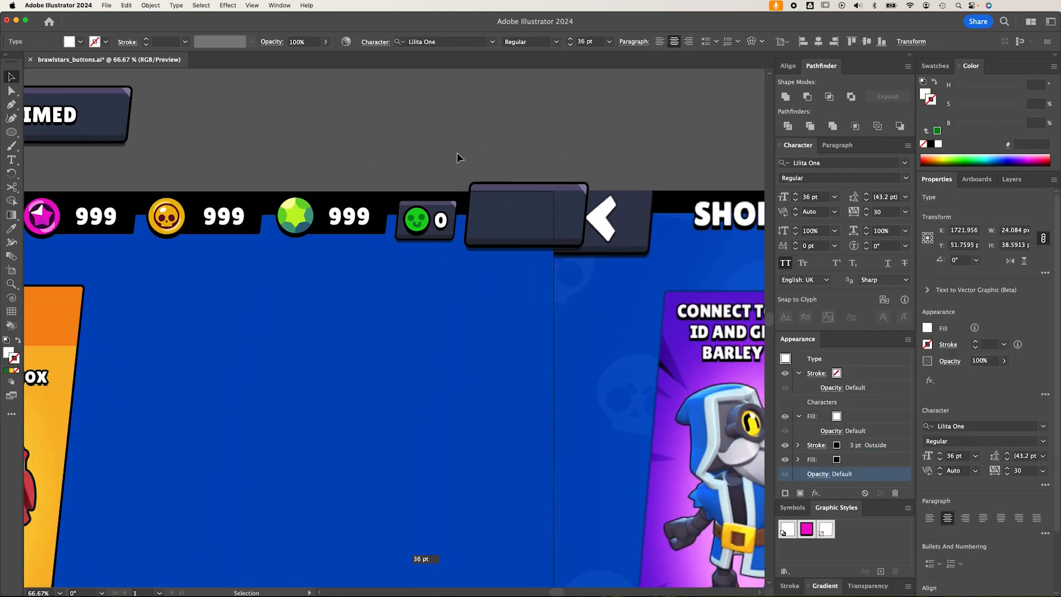
left_click(458, 149)
Copy the top black bar to the artboard's bottom edge and stretch it upward to about 105 px tall.
key("super+minus")
key("super+minus")
key("super+minus")
left_click_drag(429, 329, 509, 254)
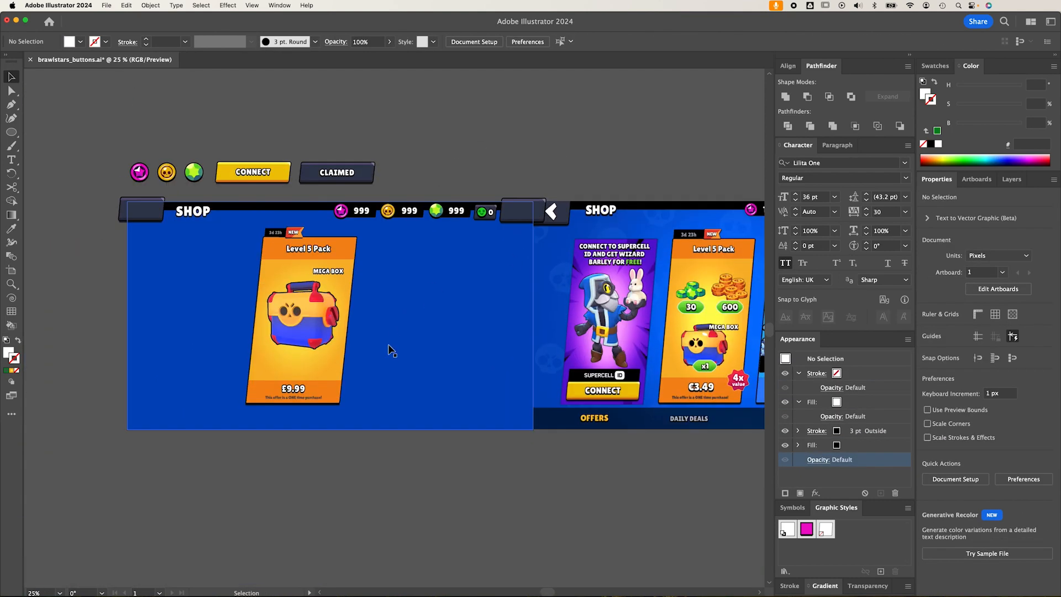
left_click_drag(405, 379, 377, 363)
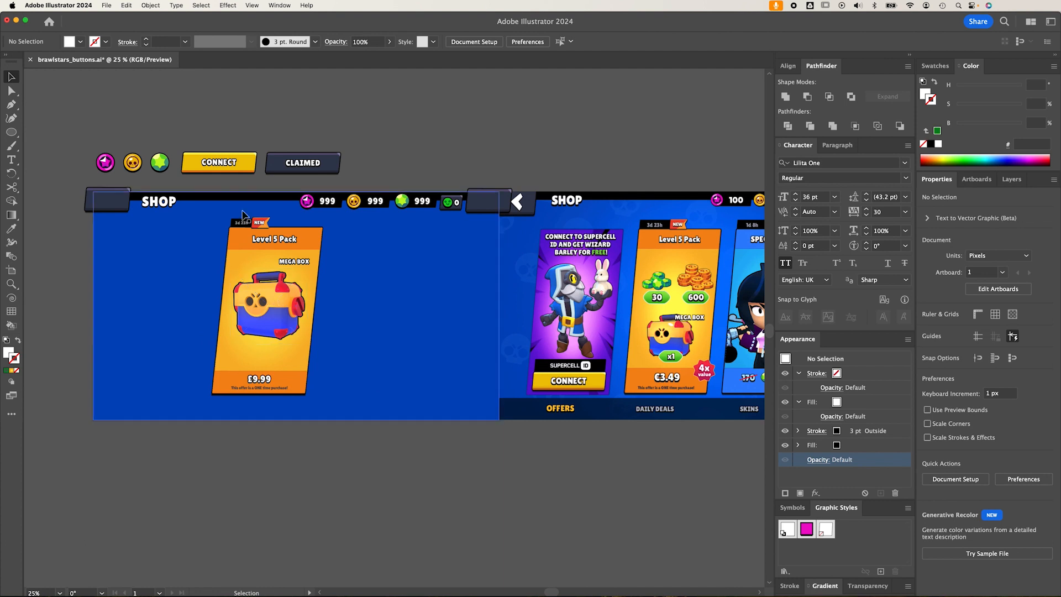
left_click_drag(241, 199, 234, 418)
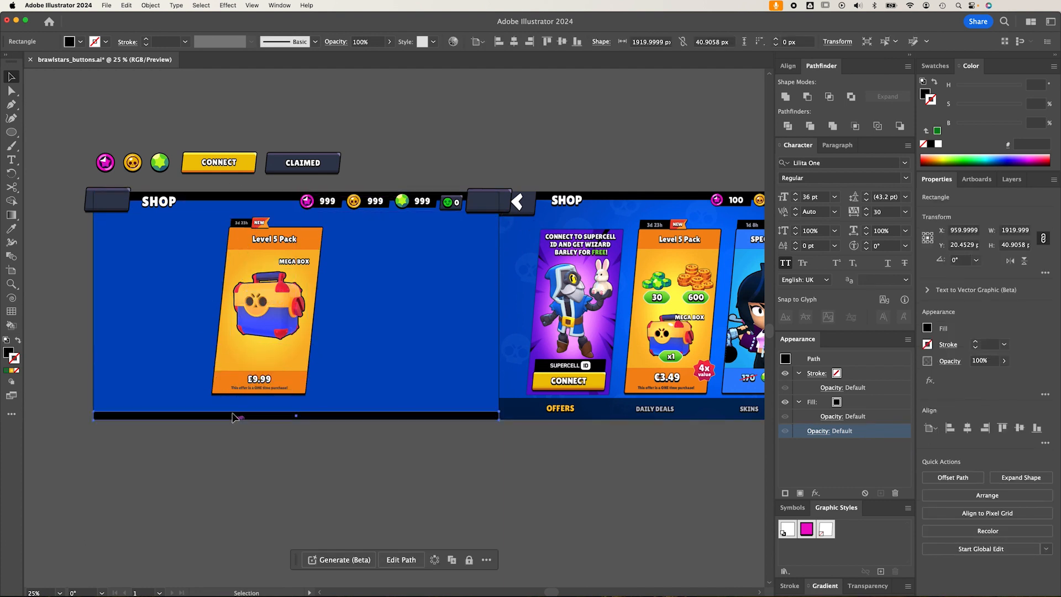
key("e")
left_click_drag(296, 408, 297, 389)
key("v")
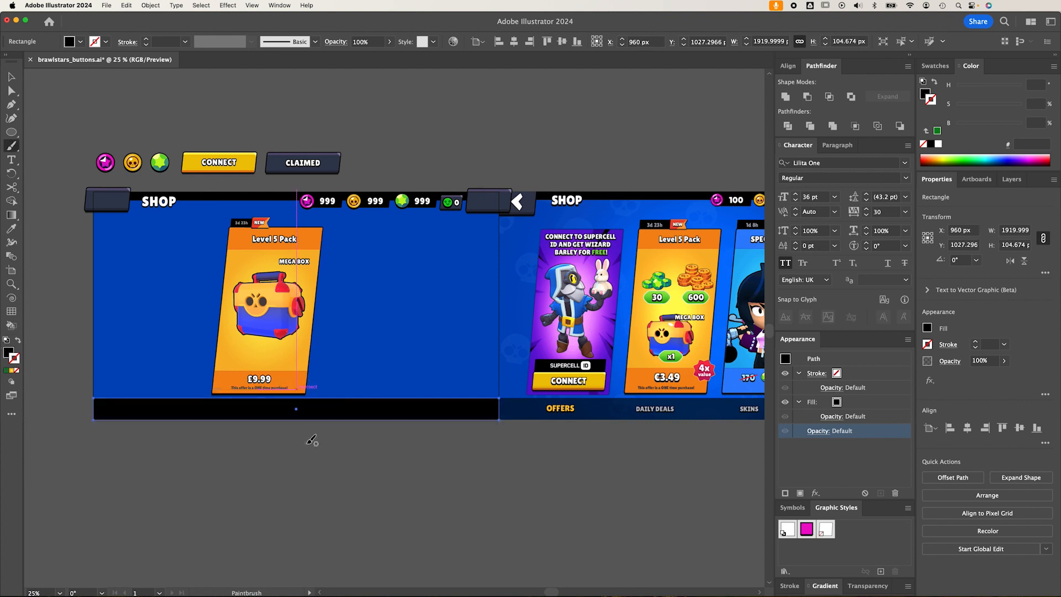
left_click(306, 443)
Select all parts of the Level 5 Pack card and move the card up by about 21 px.
left_click(270, 315)
left_click_drag(53, 223, 263, 283)
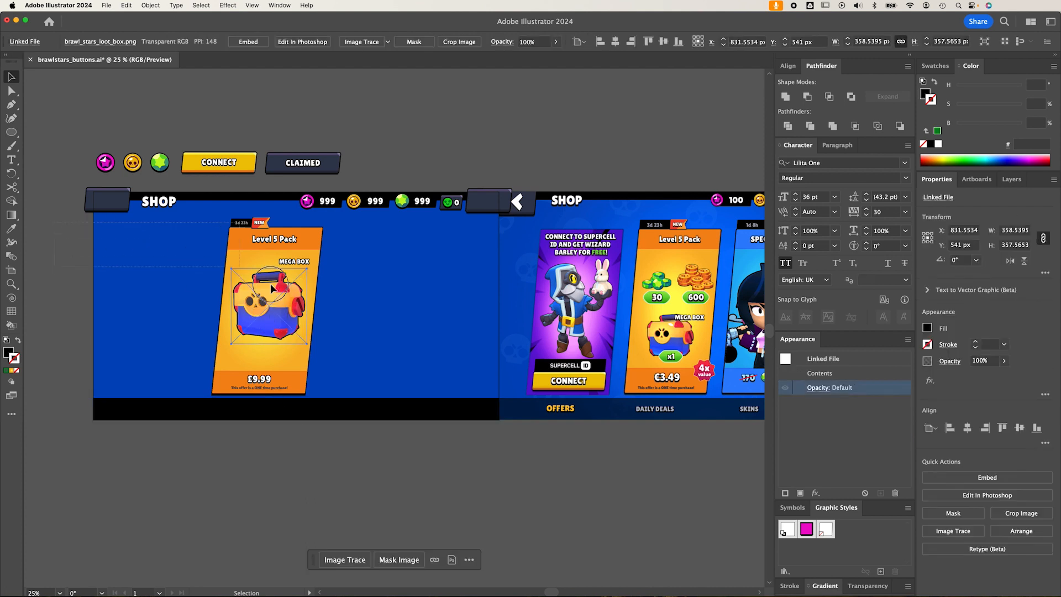
left_click_drag(335, 363, 343, 387)
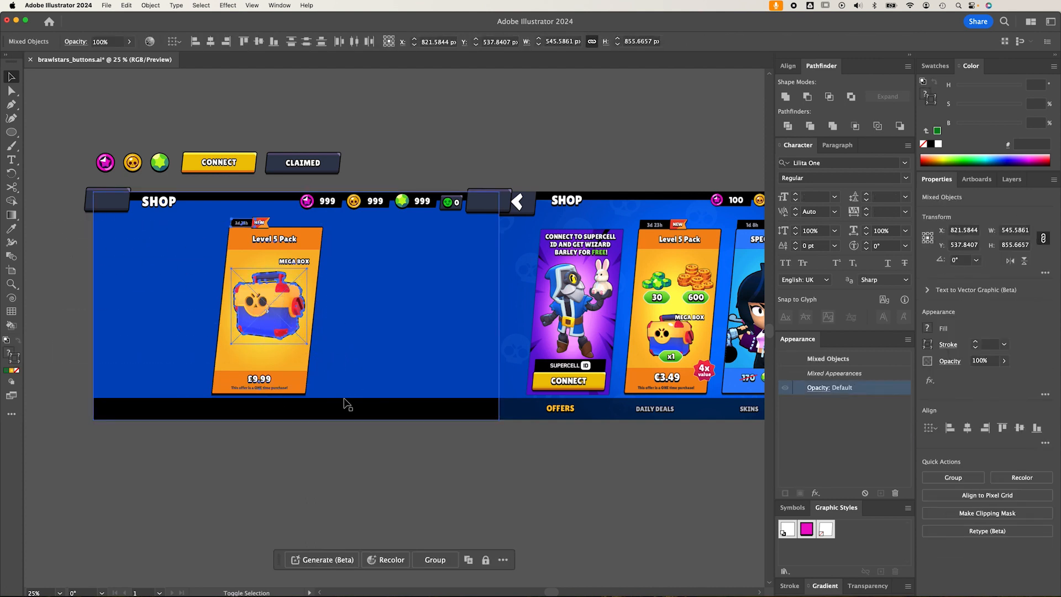
key("Up")
key("Up")
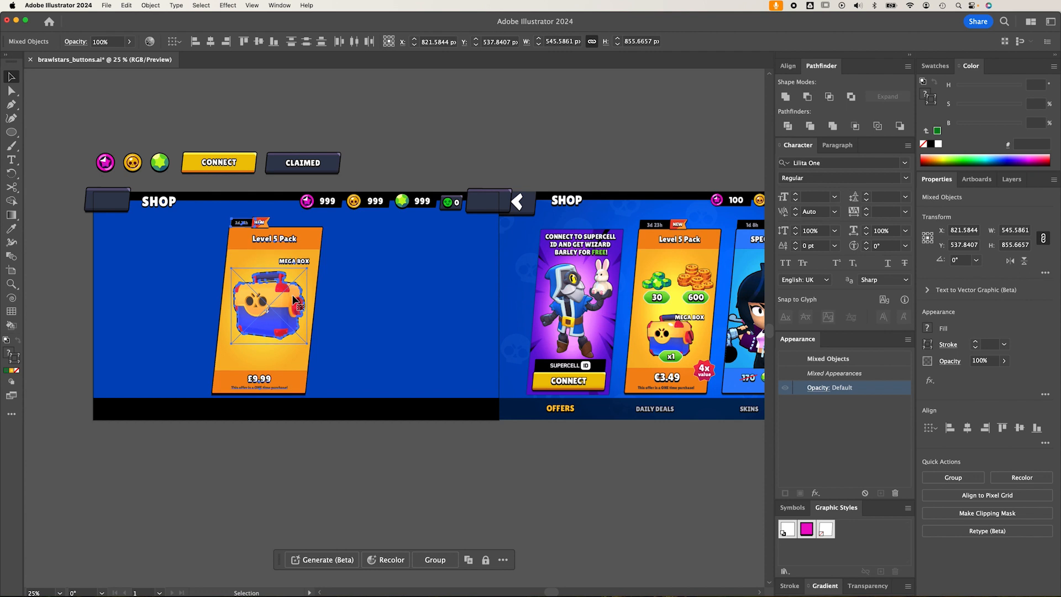
key("Up")
key("Up")
key("Up")
key("Up")
left_click_drag(277, 319, 276, 314)
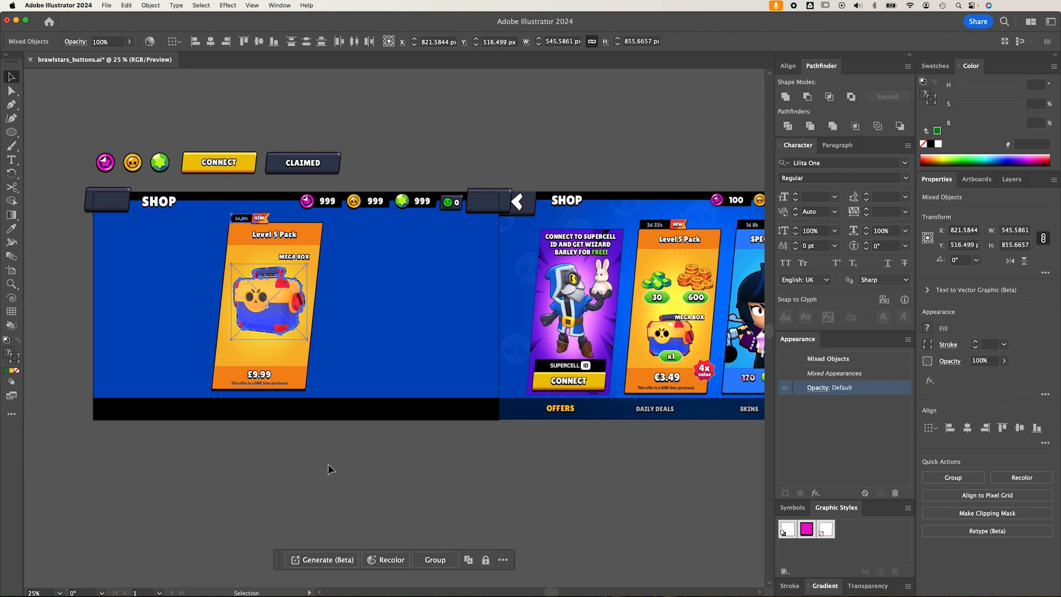
left_click(326, 459)
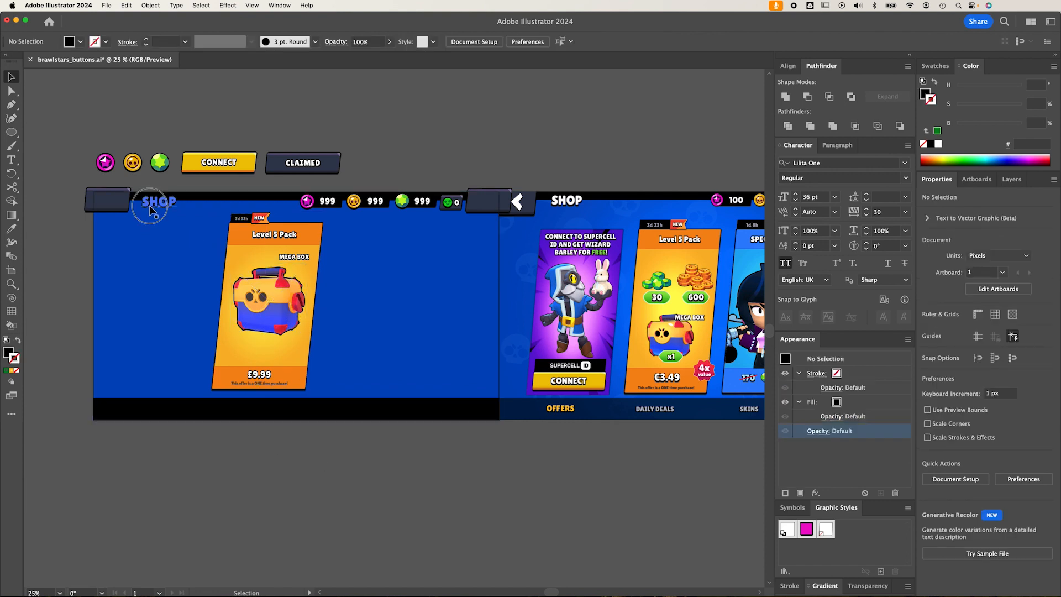
Copy the card's price text onto the left end of the bottom black bar and change its wording to OFFERS.
left_click(168, 208)
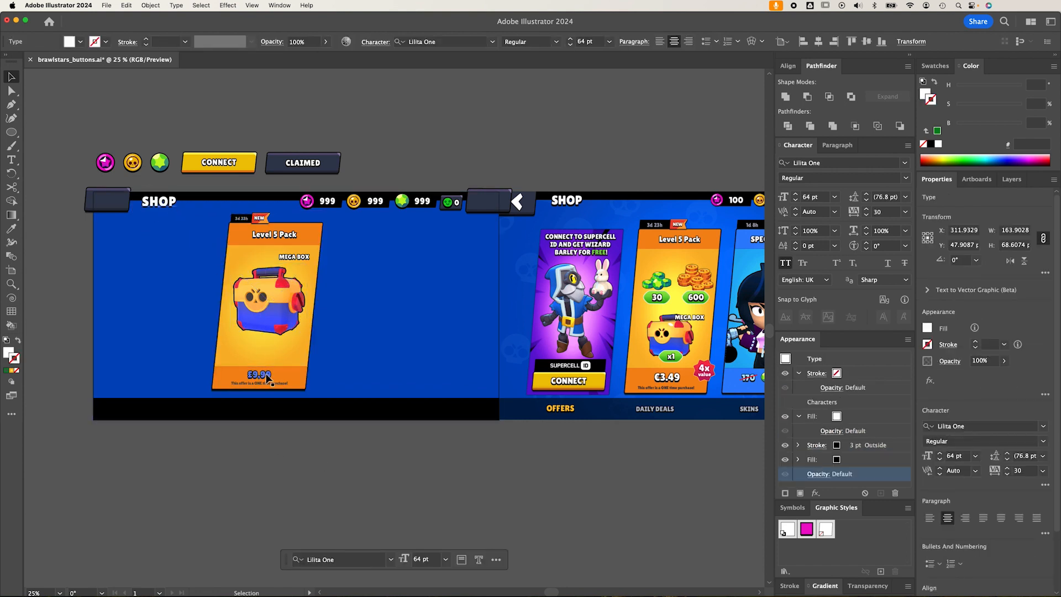
left_click_drag(268, 378, 131, 414)
double_click(132, 408)
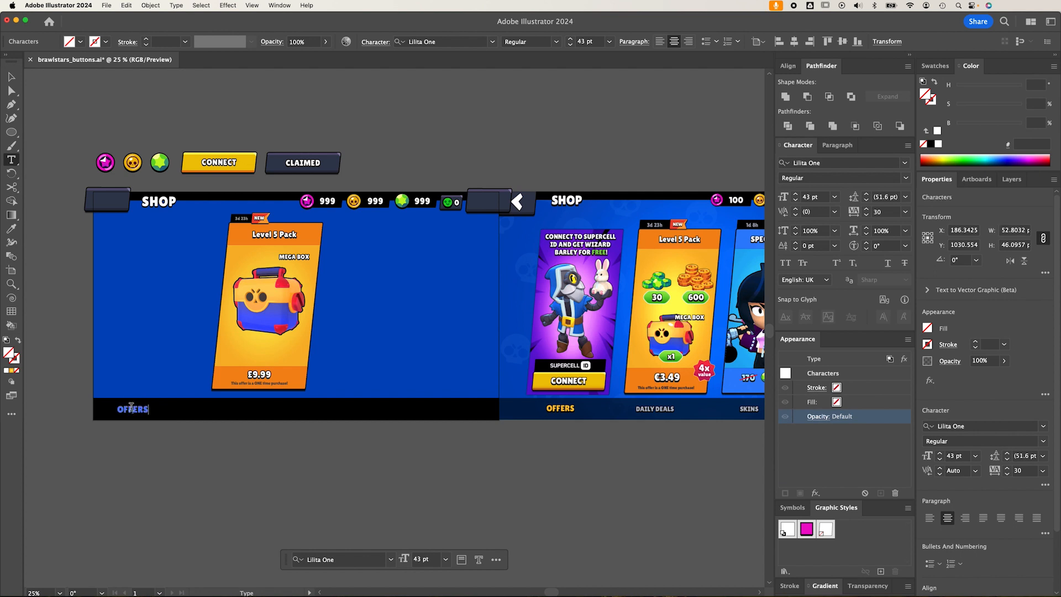
key("Escape")
Give the OFFERS label the white outlined text style and recolour its fill to the yellow eec408 sampled from the reference design.
key("i")
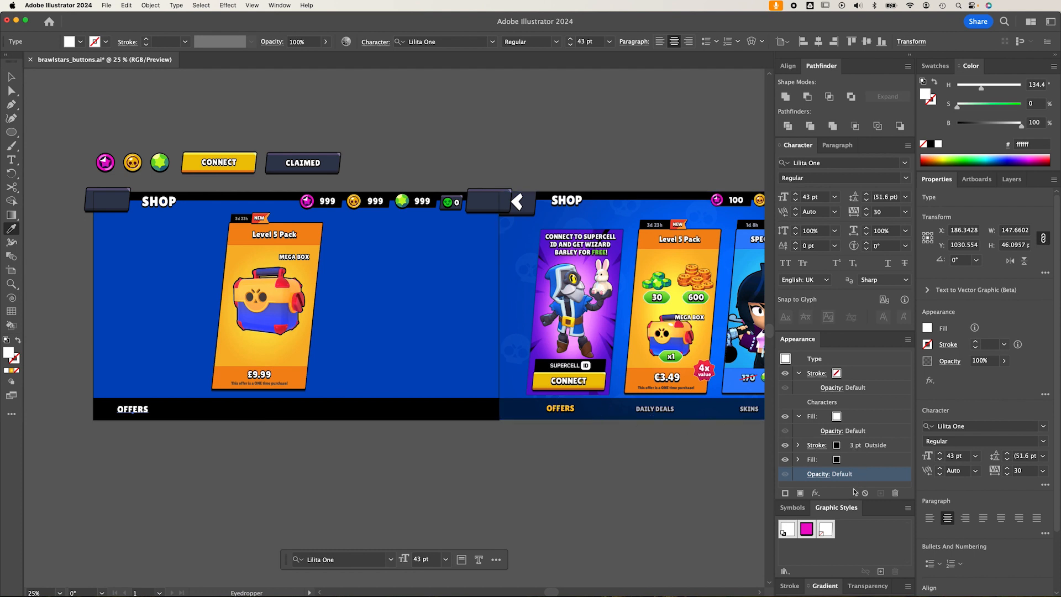
left_click(854, 459)
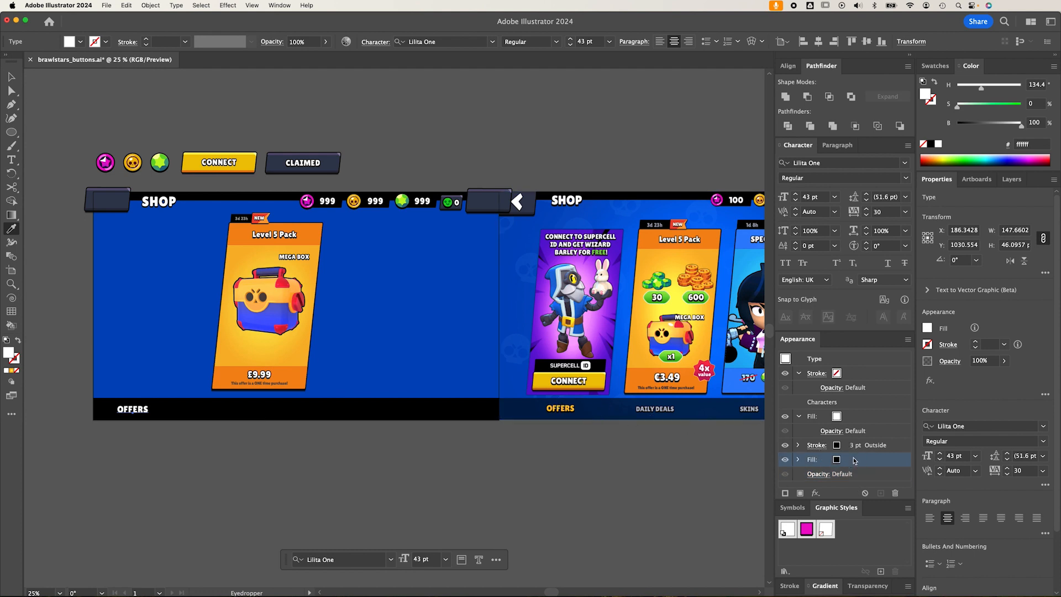
left_click(858, 417)
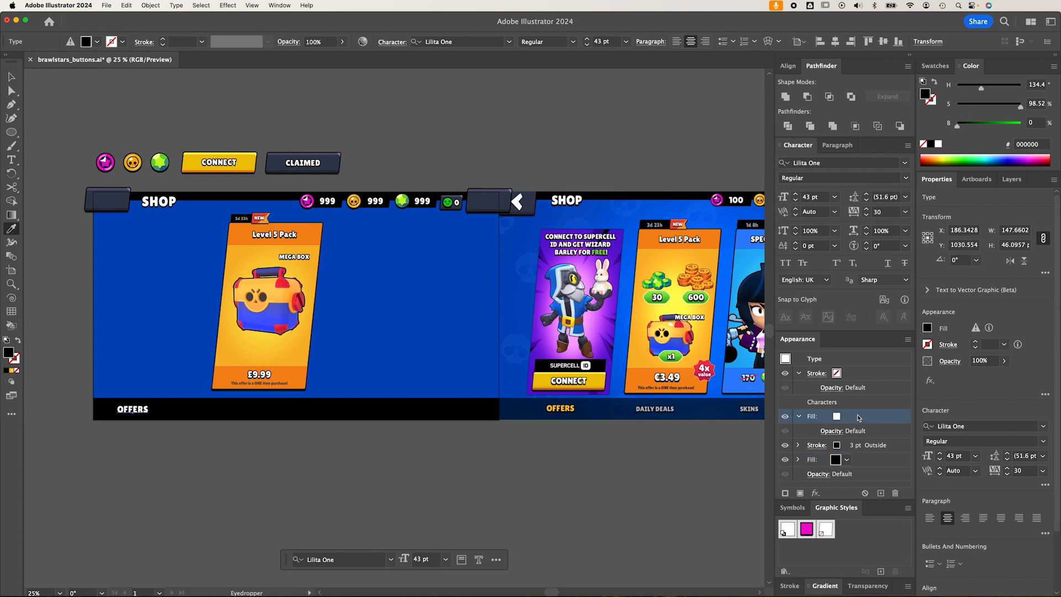
left_click(555, 401)
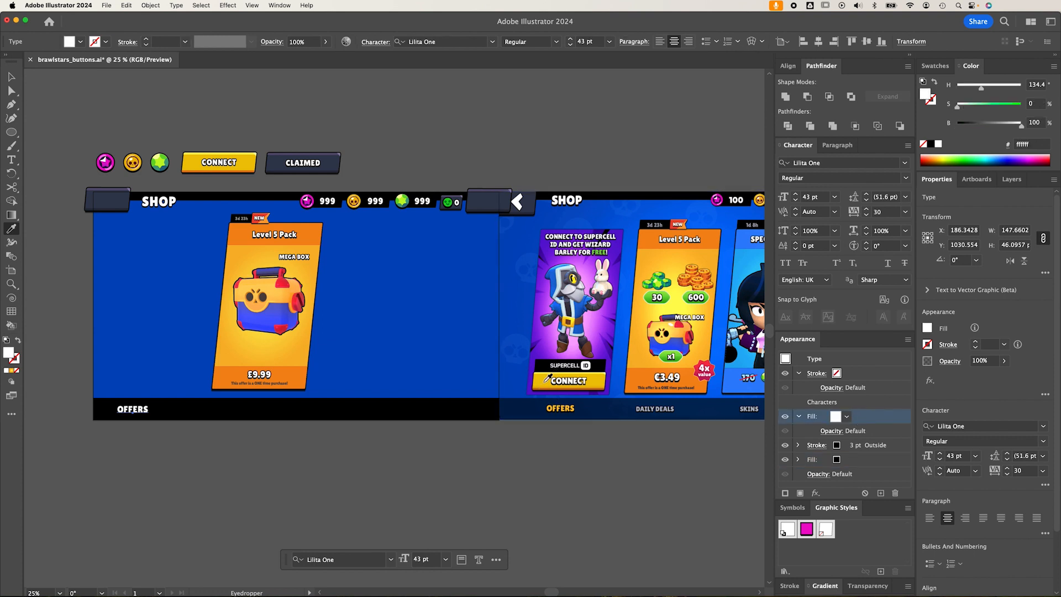
key("v")
left_click(270, 449)
left_click(122, 400)
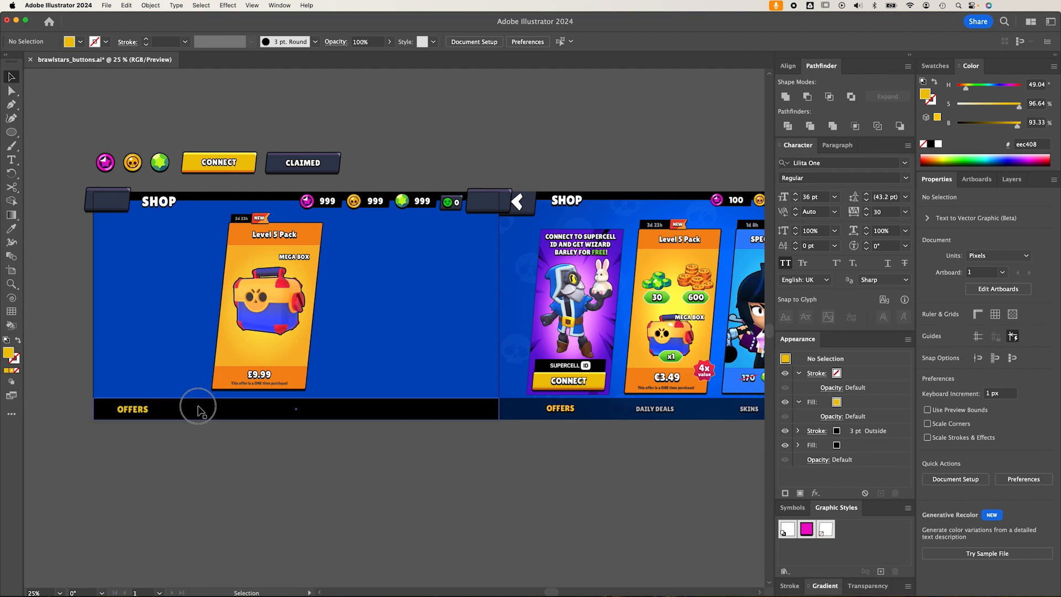
Recolour the bottom black bar with the dark navy sampled from the reference design's bottom navigation bar.
key("i")
left_click(522, 412)
key("v")
left_click(260, 480)
Copy the OFFERS label to its right on the bottom bar, change the wording to Daily Deals and set it in all caps.
left_click(135, 408)
left_click_drag(137, 412, 213, 413)
double_click(215, 409)
double_click(214, 410)
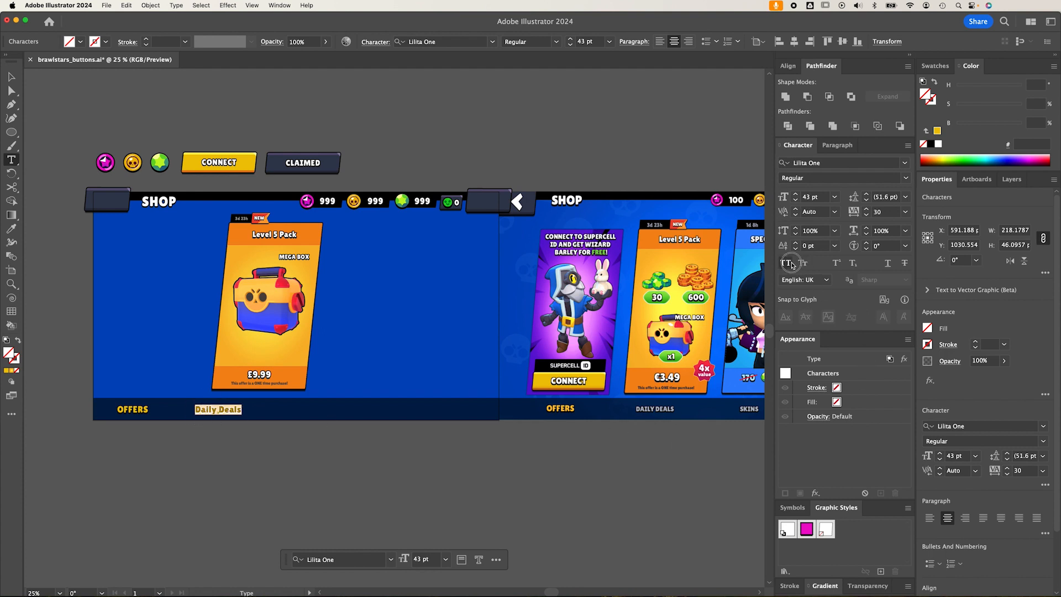
key("Escape")
left_click_drag(505, 487, 534, 464)
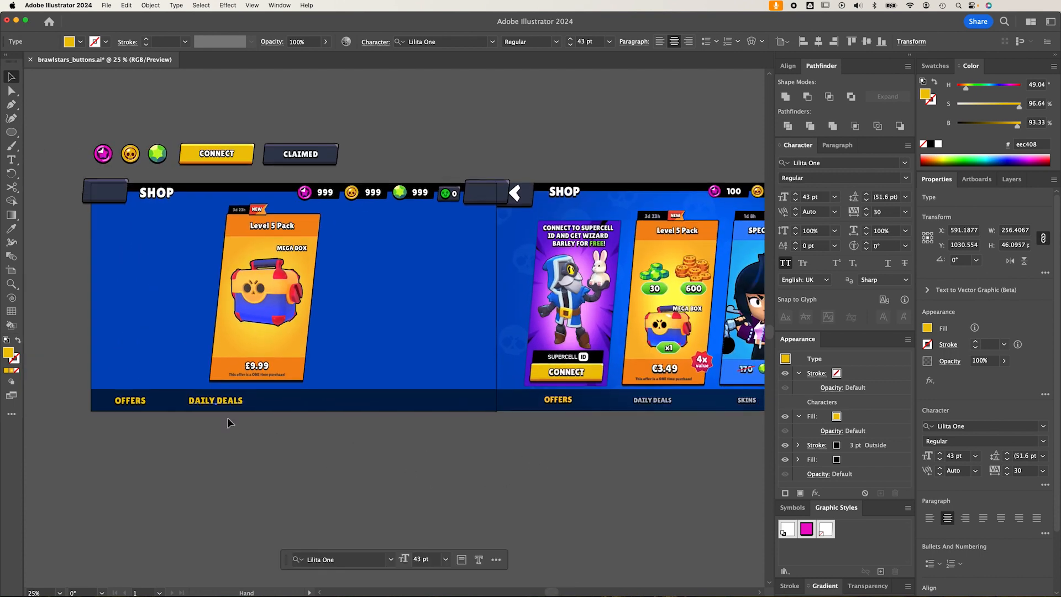
Set the DAILY DEALS label's font size to 36 pt.
key("t")
triple_click(223, 400)
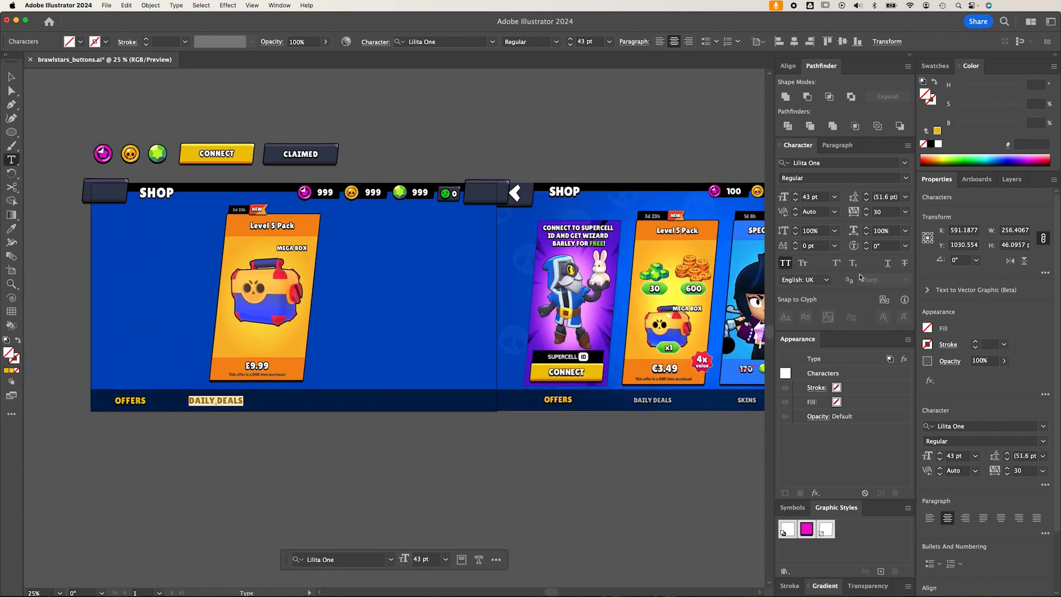
left_click(821, 197)
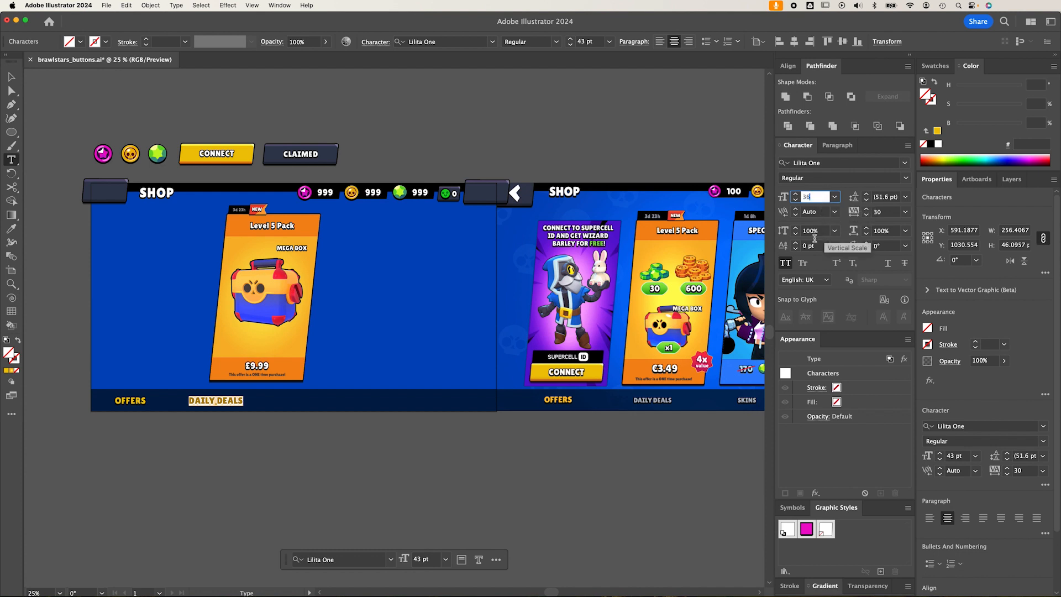
key("Return")
left_click(12, 75)
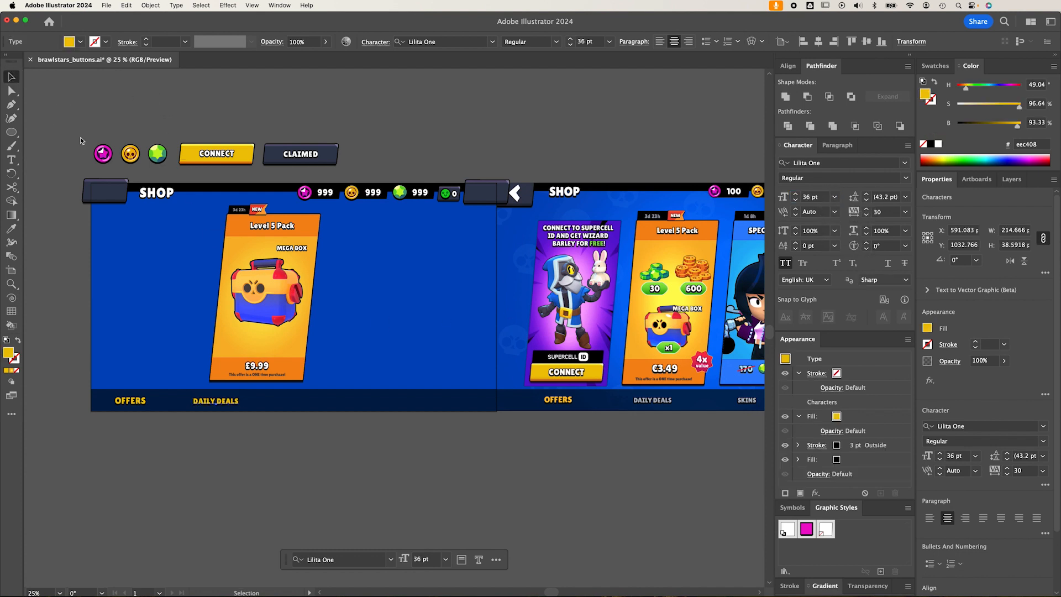
Recolour the DAILY DEALS label's fill to the grey b3bcc9 sampled from the reference and set its font size to 32 pt.
left_click(843, 418)
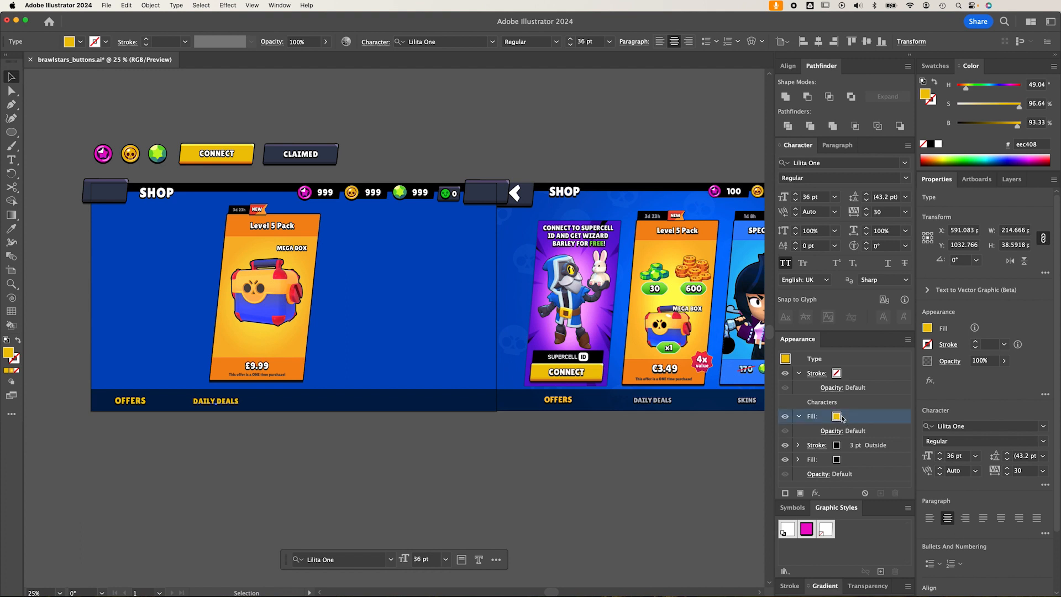
key("i")
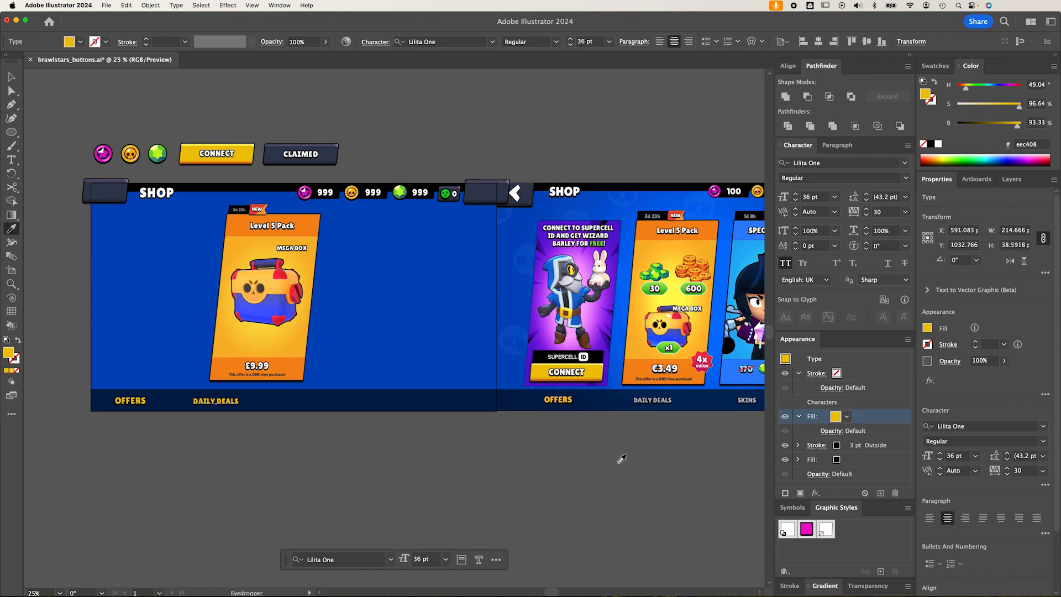
left_click(636, 398)
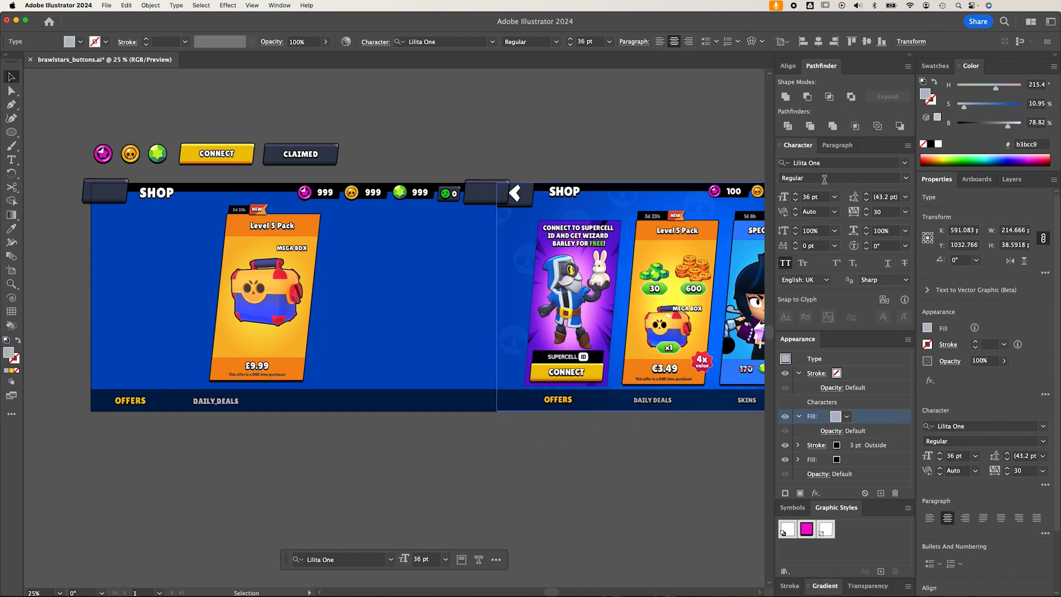
left_click(821, 197)
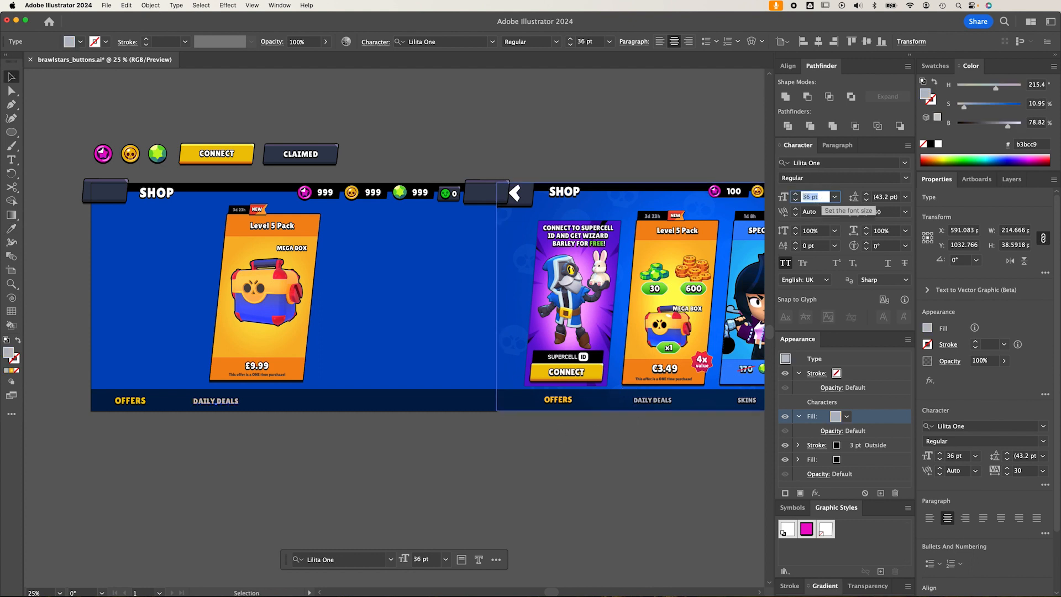
key("Return")
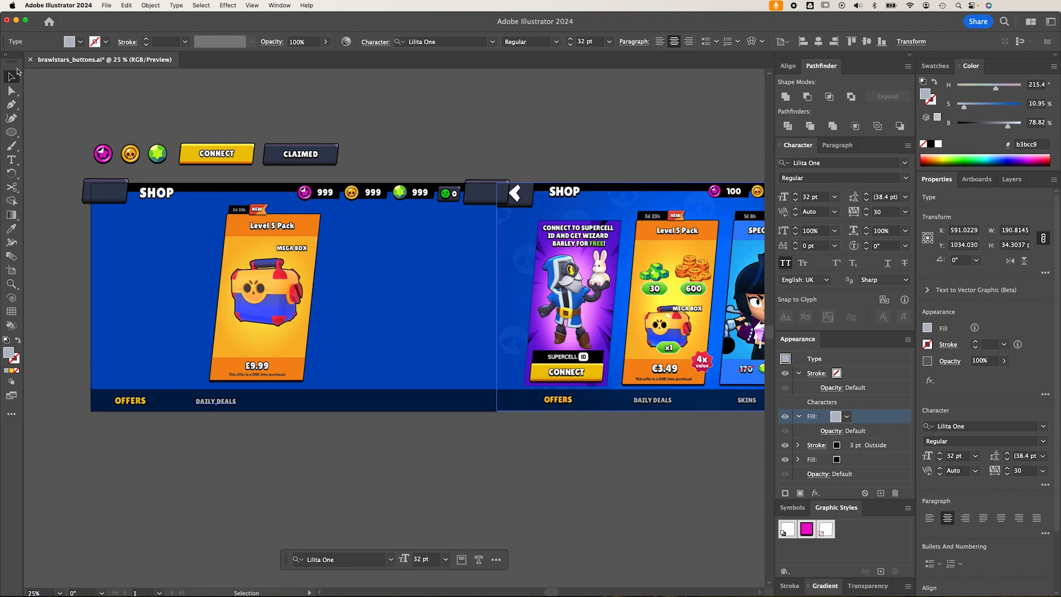
left_click(163, 96)
Copy the DAILY DEALS label further right along the bottom bar and change the copy's wording to SKINS.
left_click_drag(226, 406, 309, 405)
double_click(295, 396)
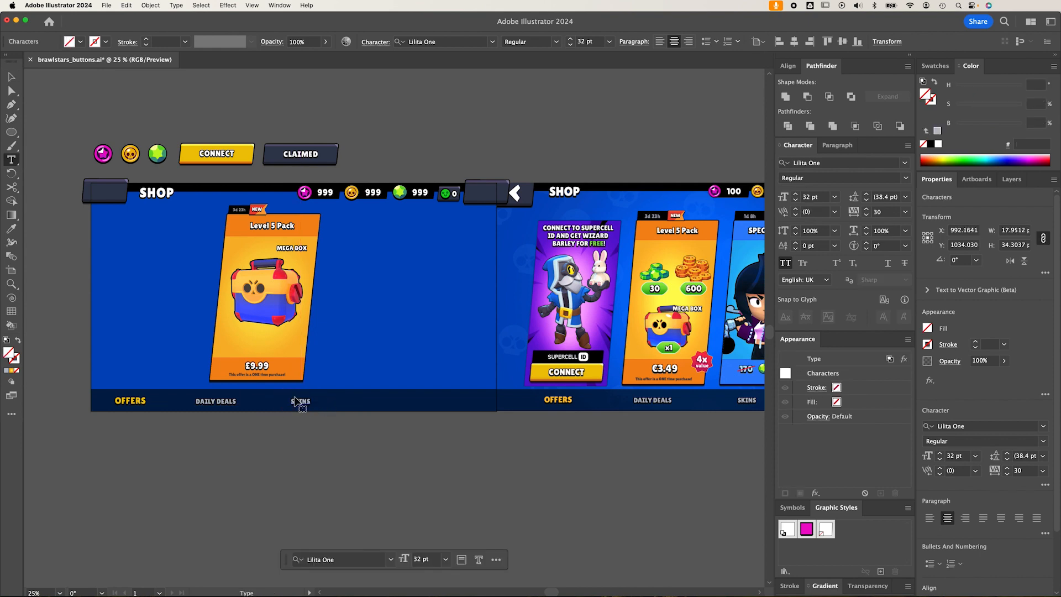
key("Escape")
left_click(399, 467)
Copy the SKINS label further right along the bottom bar and change the copy's wording to RESOURCES.
left_click_drag(507, 446, 411, 434)
left_click(204, 392)
left_click_drag(204, 392, 279, 393)
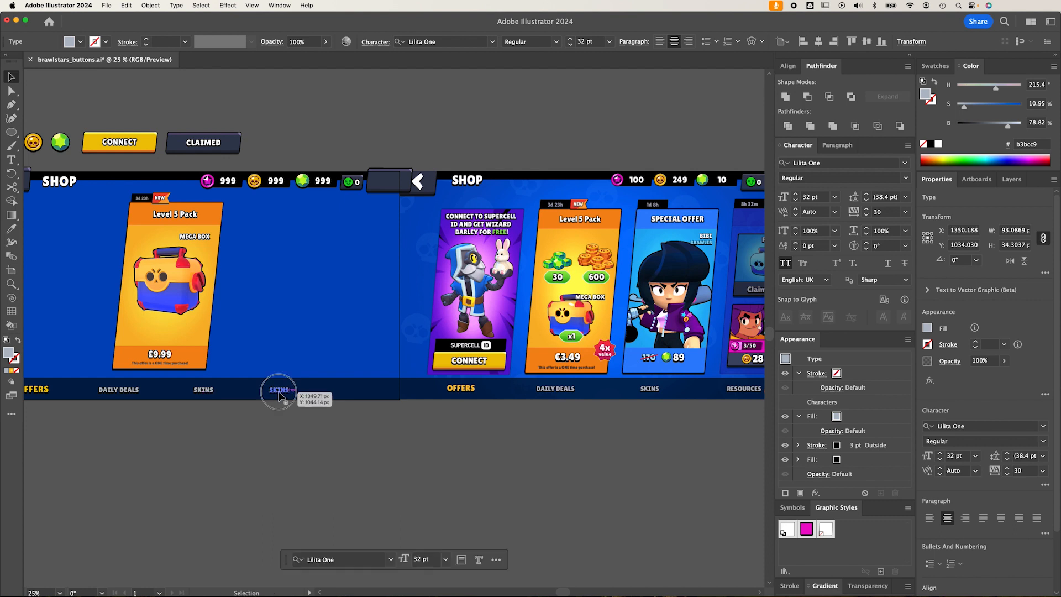
double_click(280, 394)
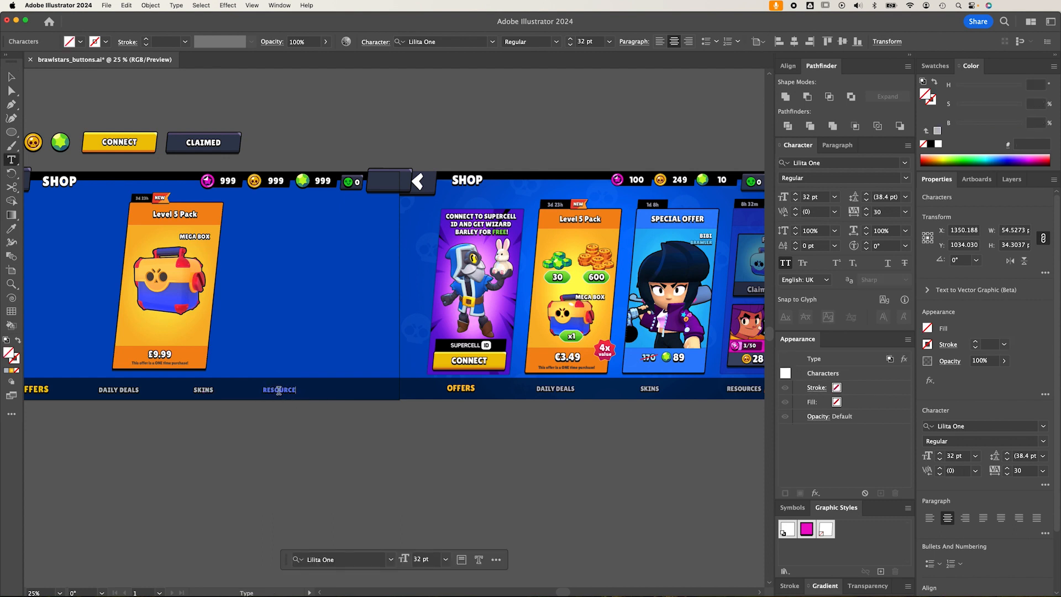
key("Escape")
left_click(300, 423)
Copy the card's NEW ribbon with its text to just right of the RESOURCES label and nudge it slightly left.
left_click_drag(447, 408, 379, 403)
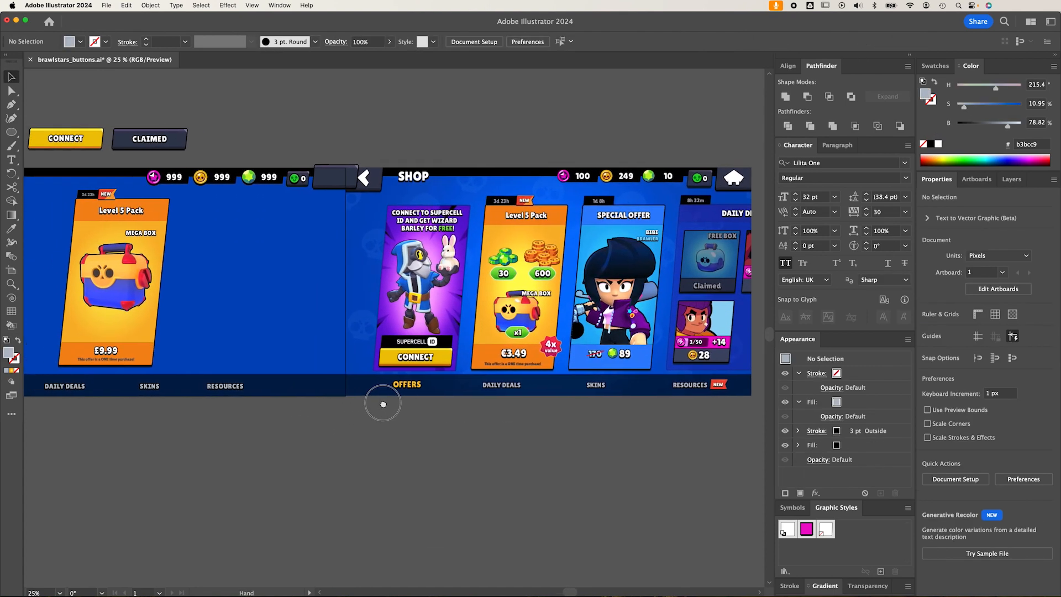
left_click(110, 194)
left_click_drag(111, 194, 266, 383)
key("Left")
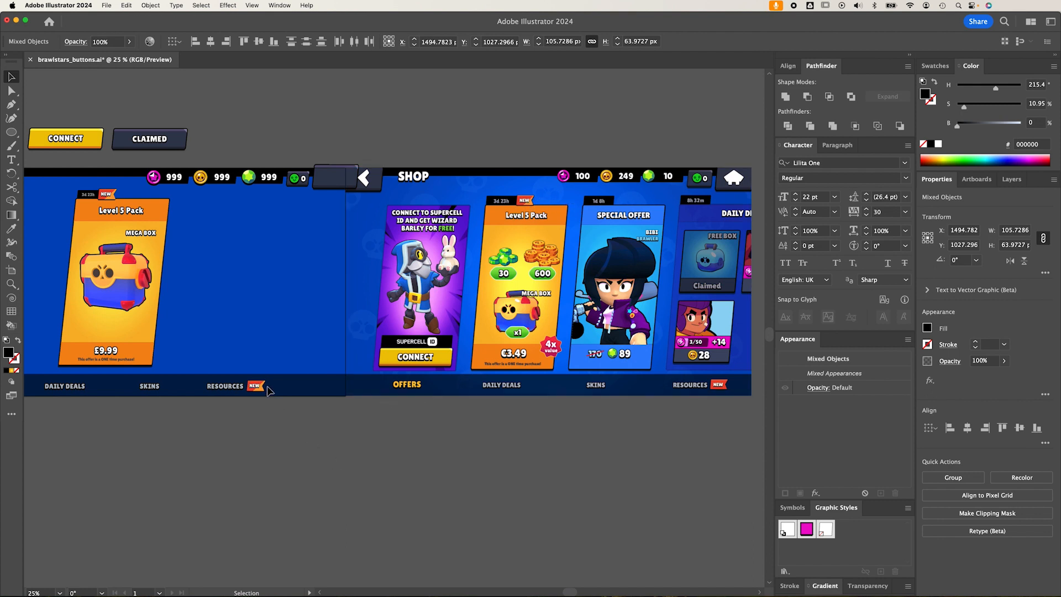
left_click(339, 445)
left_click(261, 390)
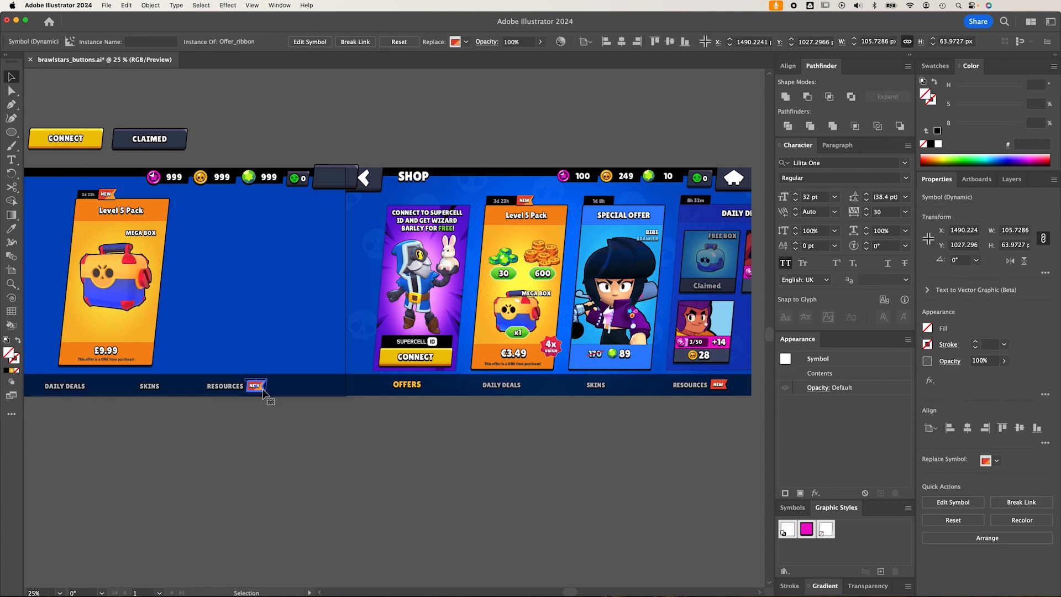
double_click(261, 390)
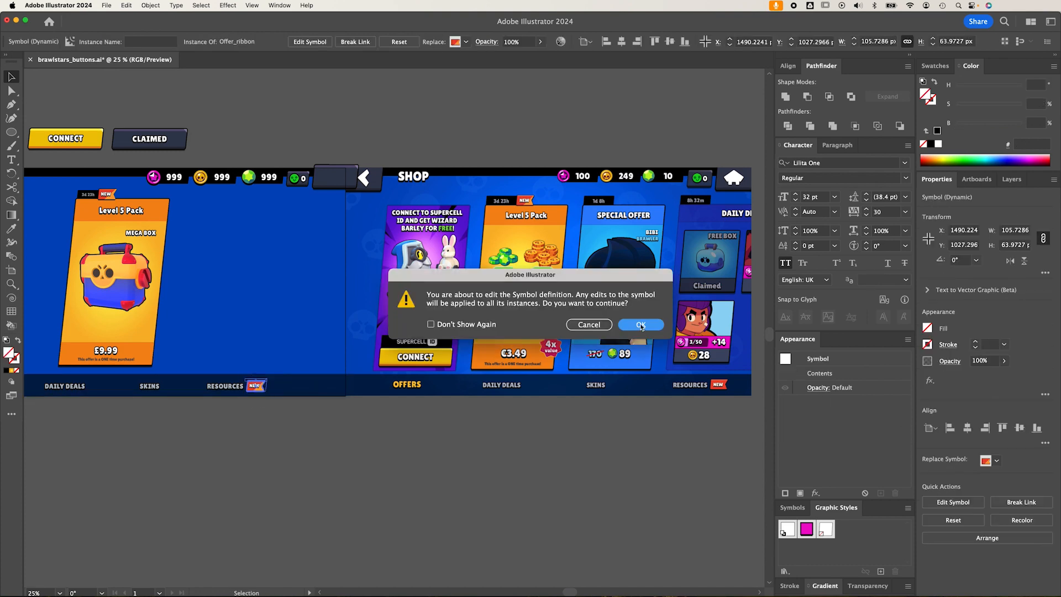
left_click(641, 326)
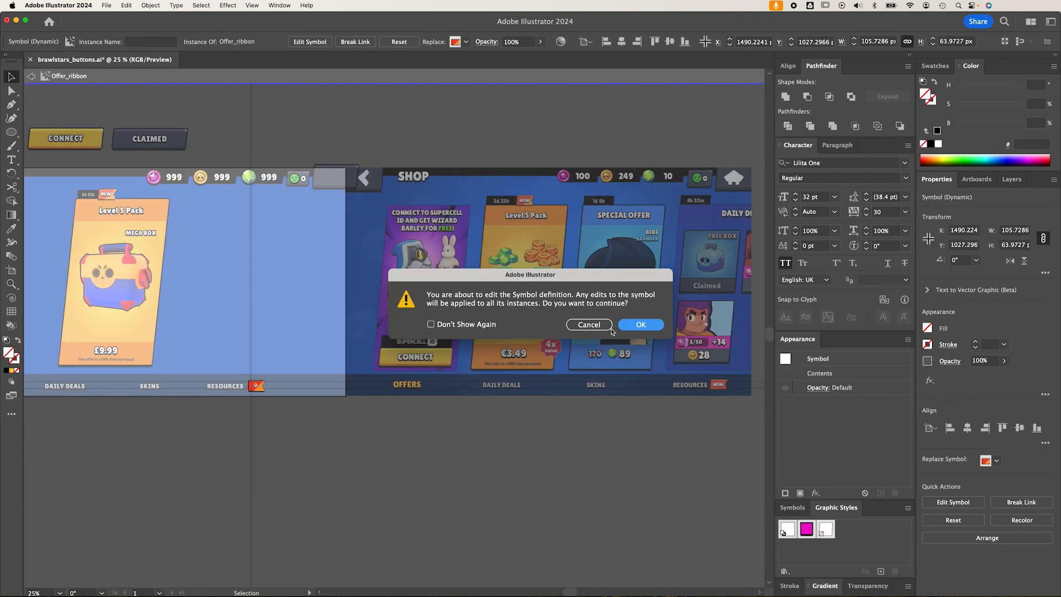
left_click(260, 388)
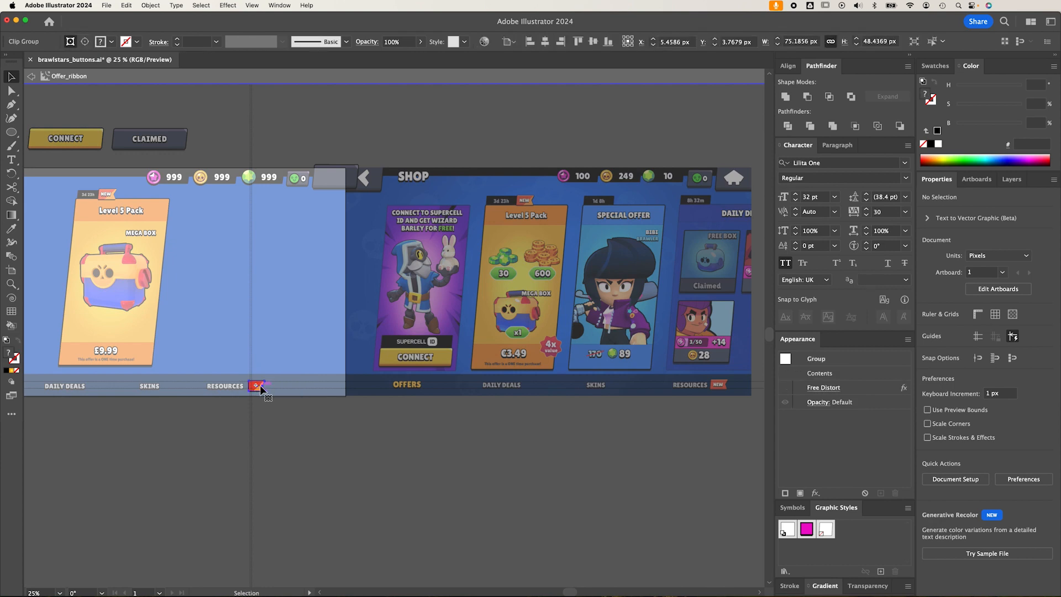
left_click(277, 420)
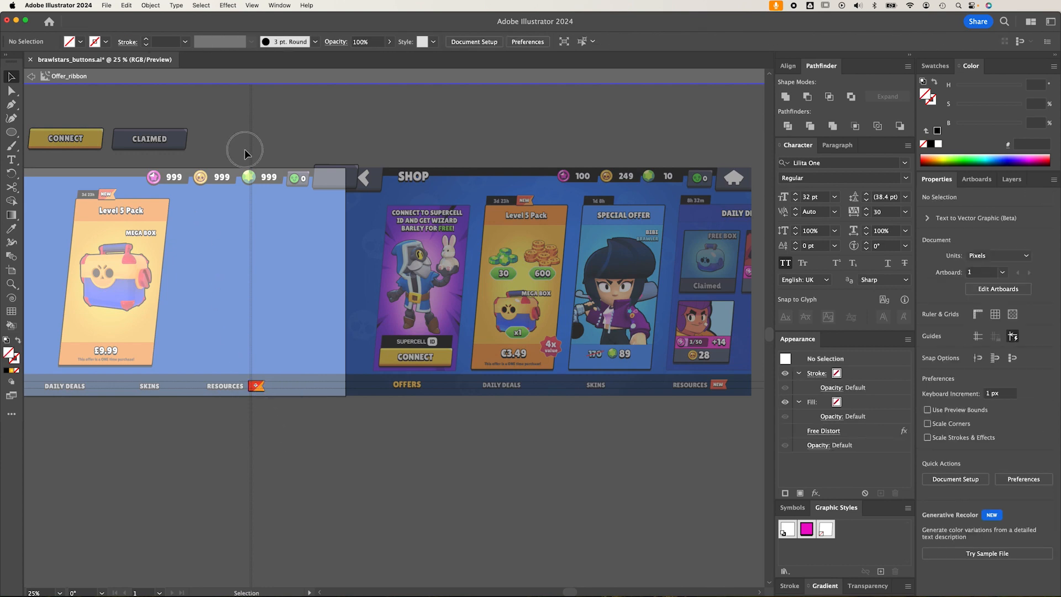
double_click(244, 148)
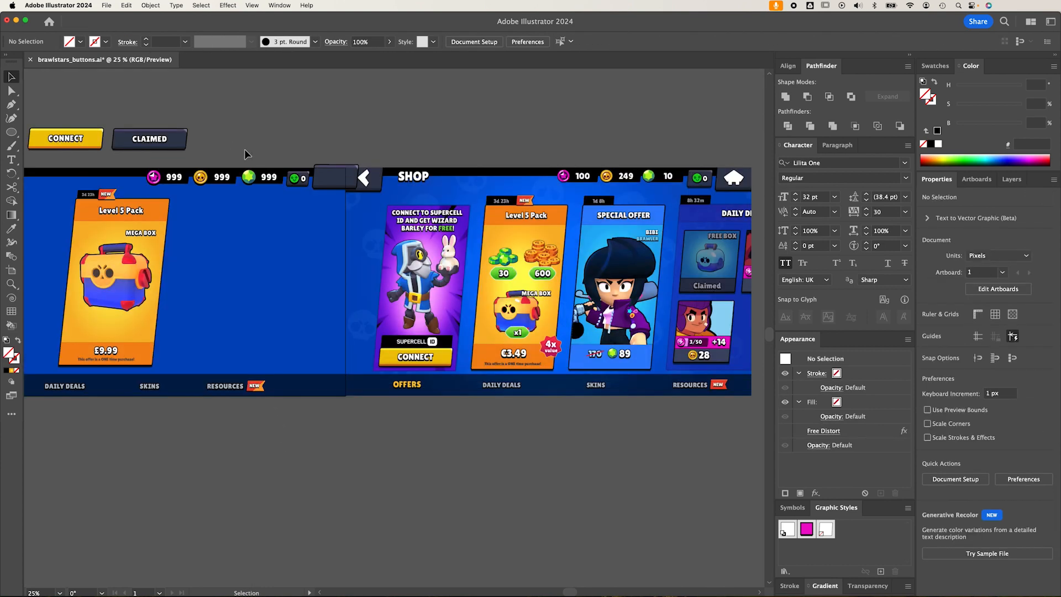
Try to break the symbol link of the ribbon beside RESOURCES and select its parts individually.
left_click(267, 394)
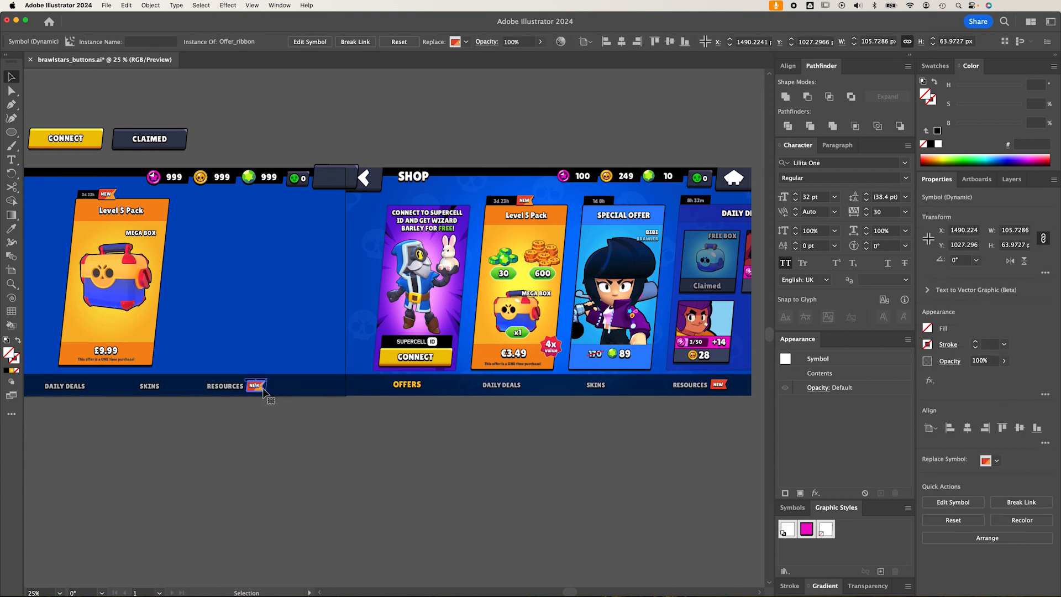
right_click(262, 391)
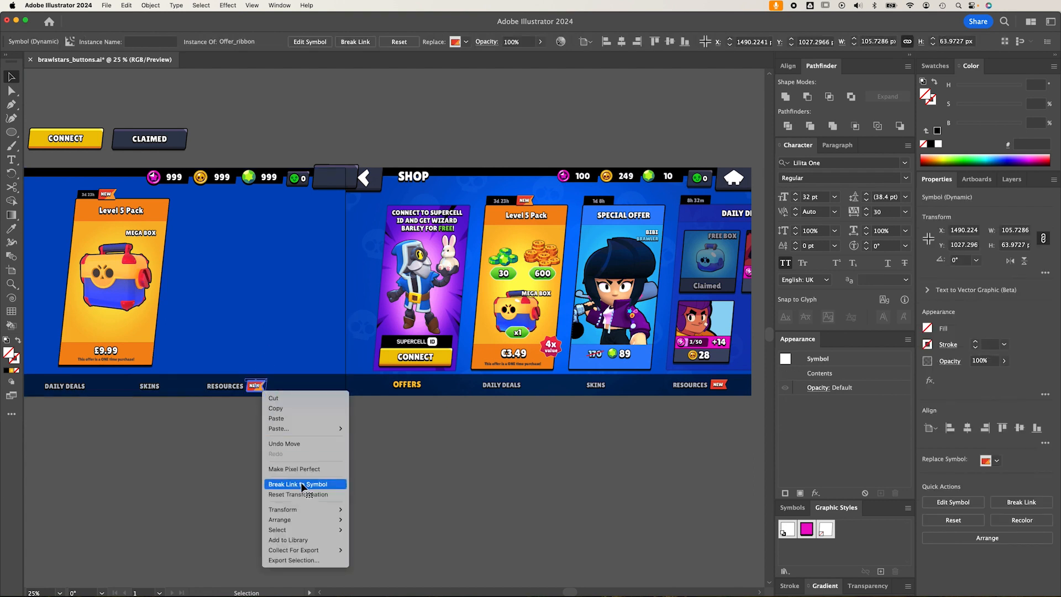
left_click(297, 485)
left_click(274, 431)
key("a")
left_click(261, 387)
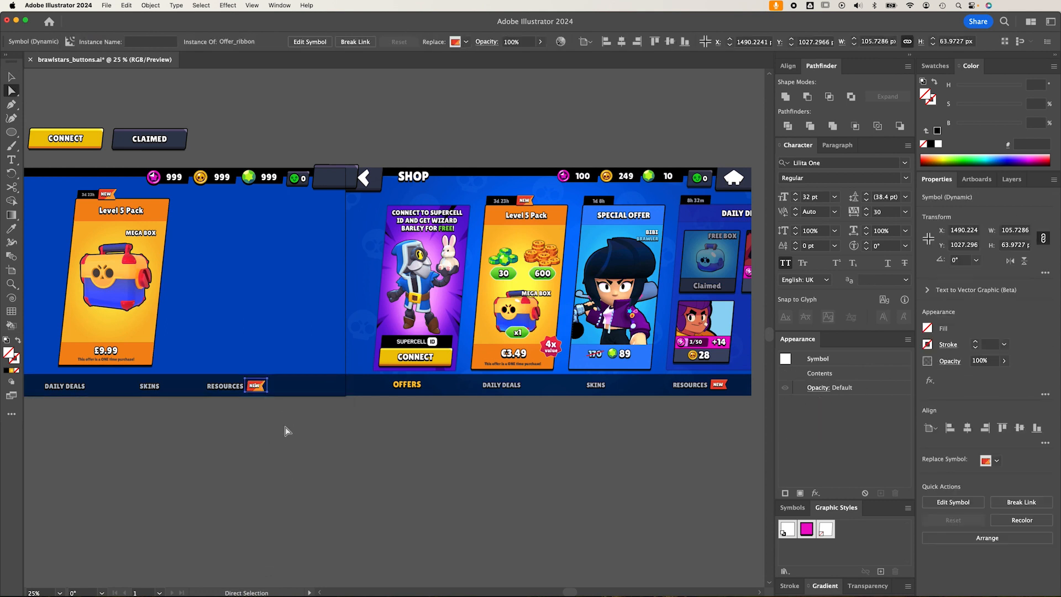
key("v")
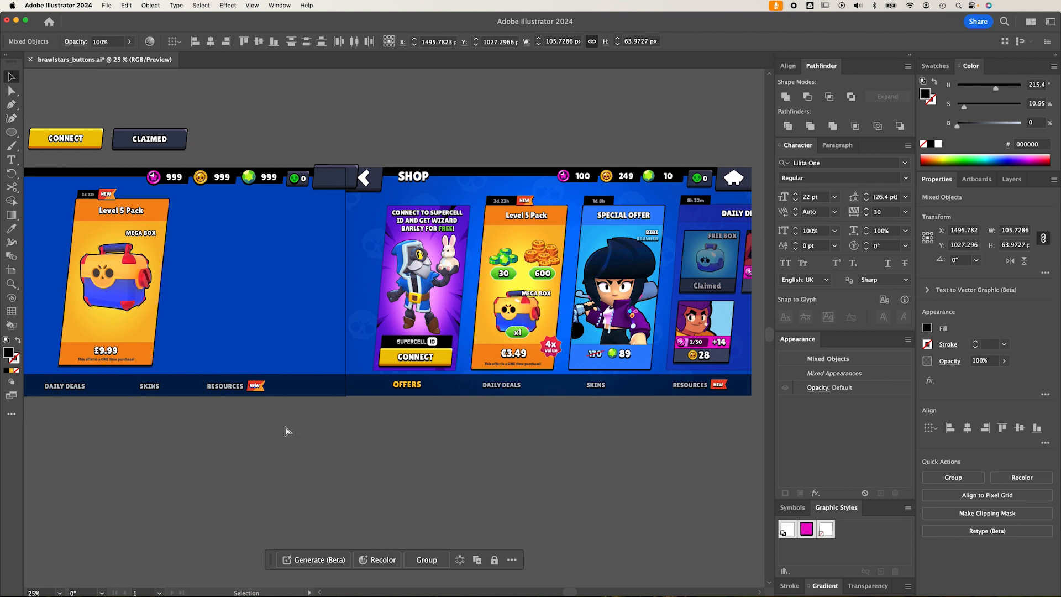
left_click(286, 424)
Select the OFFERS, DAILY DEALS, SKINS and RESOURCES labels with the NEW ribbon and shift them right along the bottom bar.
left_click_drag(297, 416, 389, 421)
left_click(172, 394)
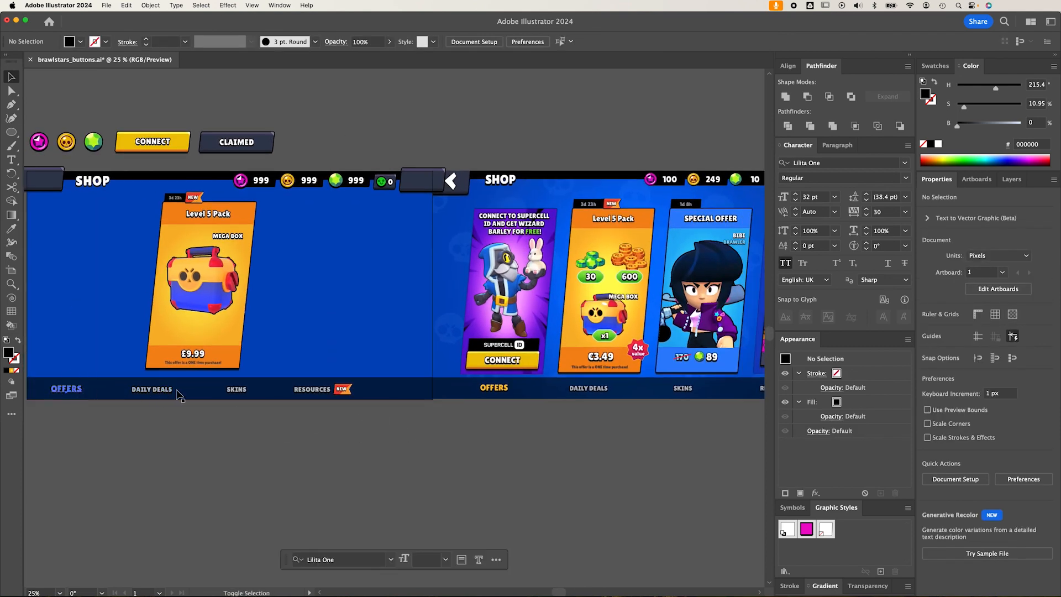
left_click(235, 390, "shift")
left_click(326, 391, "shift")
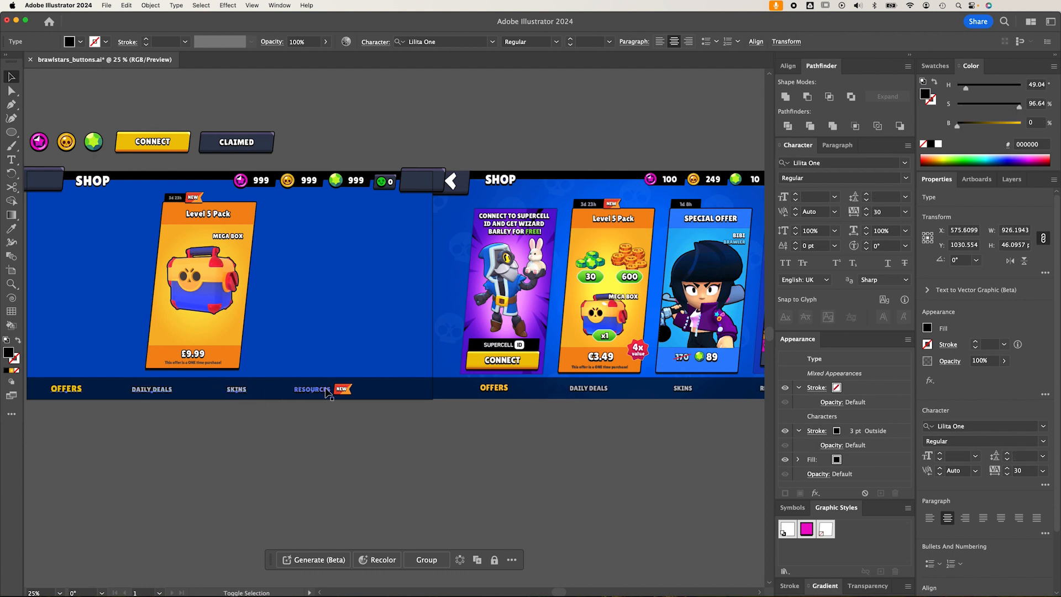
left_click(341, 390, "shift")
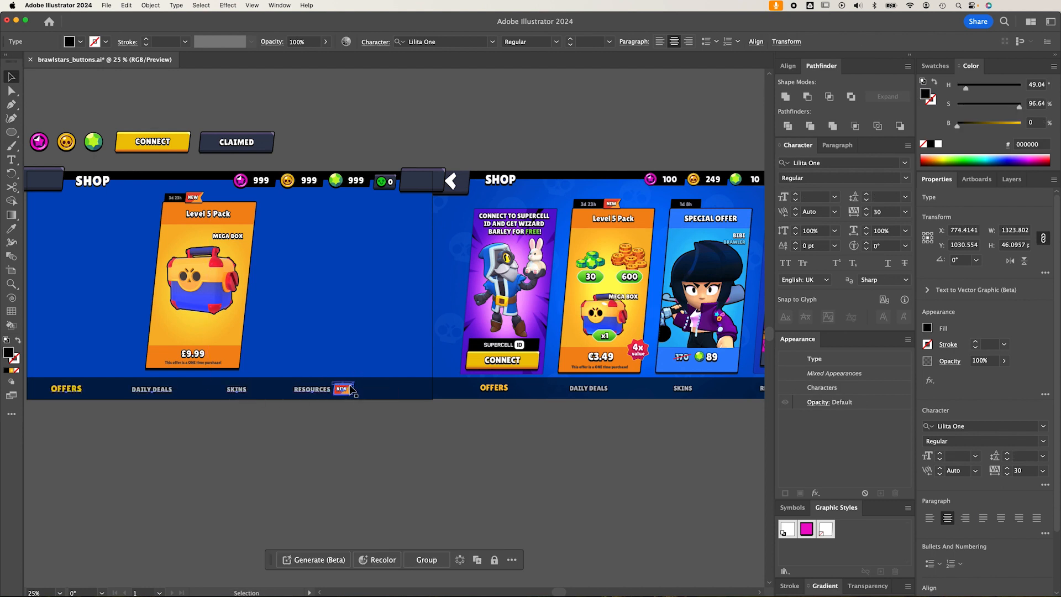
left_click_drag(350, 393, 456, 459)
key("space")
left_click(414, 462)
key("space")
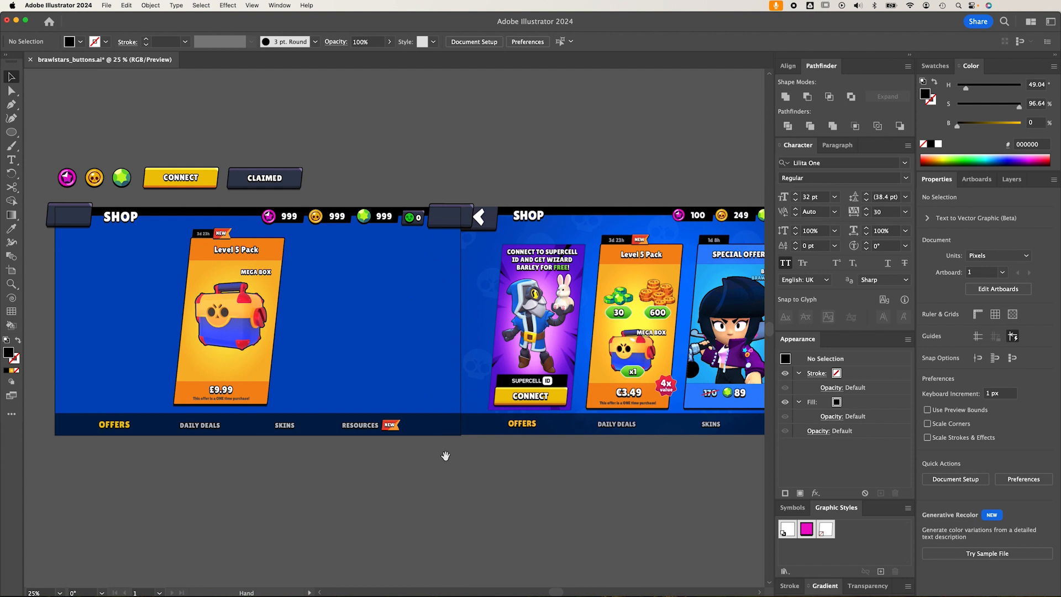
Duplicate the Level 5 Pack card's orange base panel about 496 px to the left, level with the original.
left_click(213, 275)
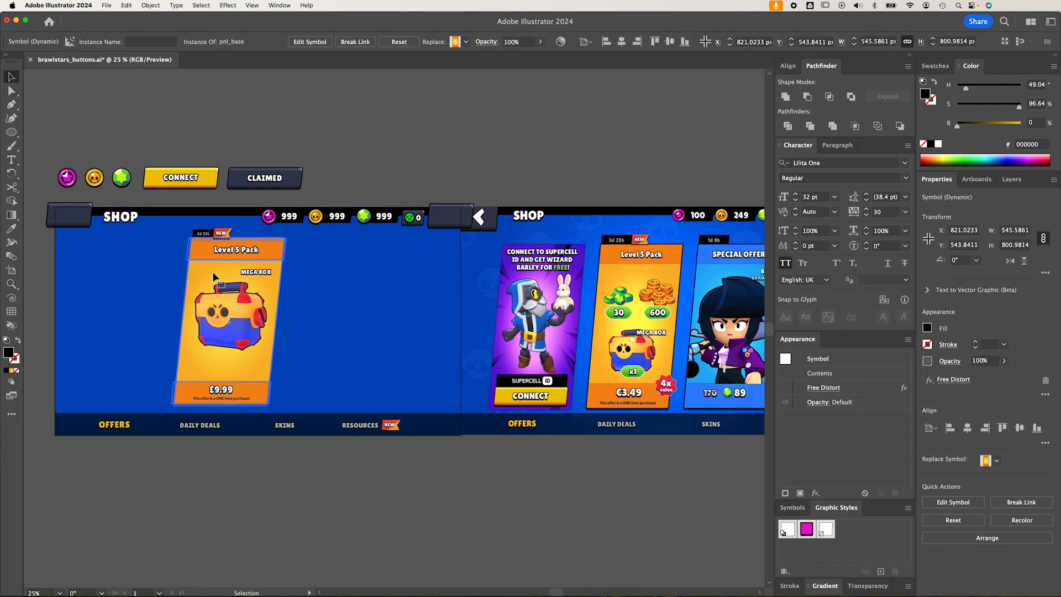
left_click_drag(208, 271, 108, 279)
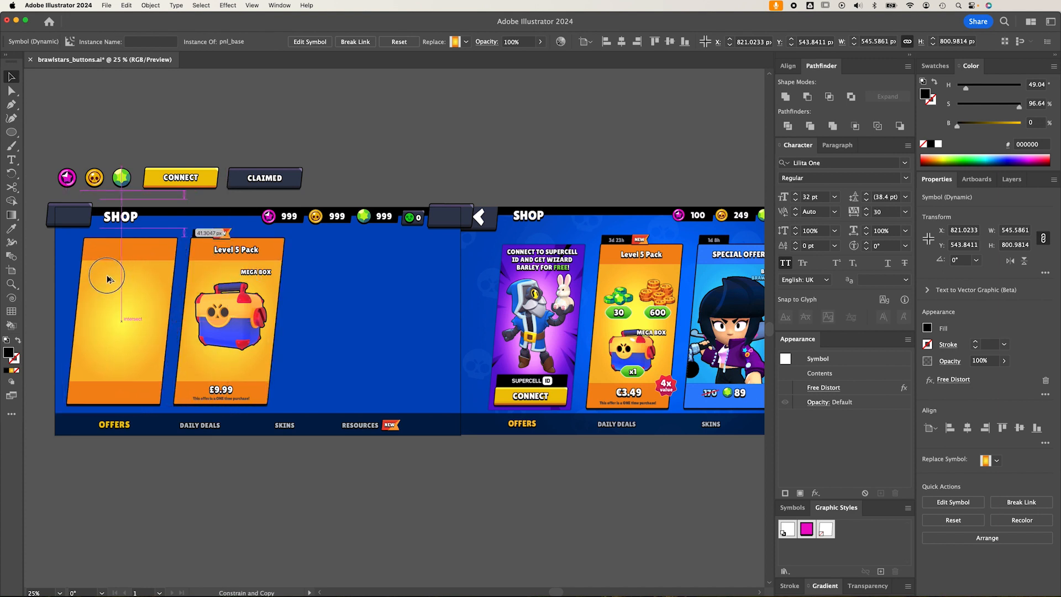
left_click_drag(108, 279, 108, 279)
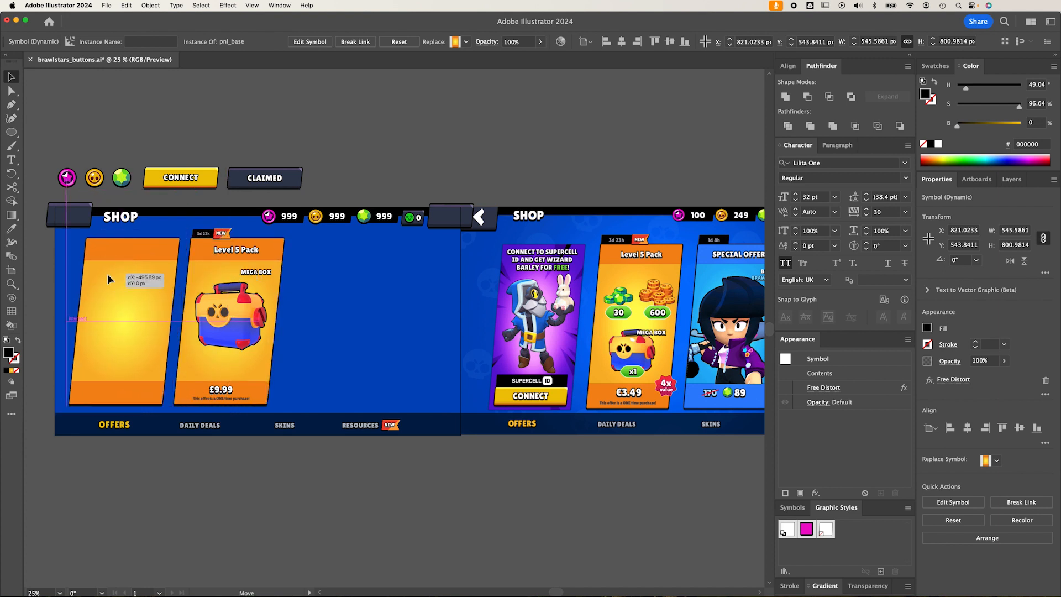
Lock the blue background rectangle in Layer 1 and collapse the layer's contents.
left_click(332, 385)
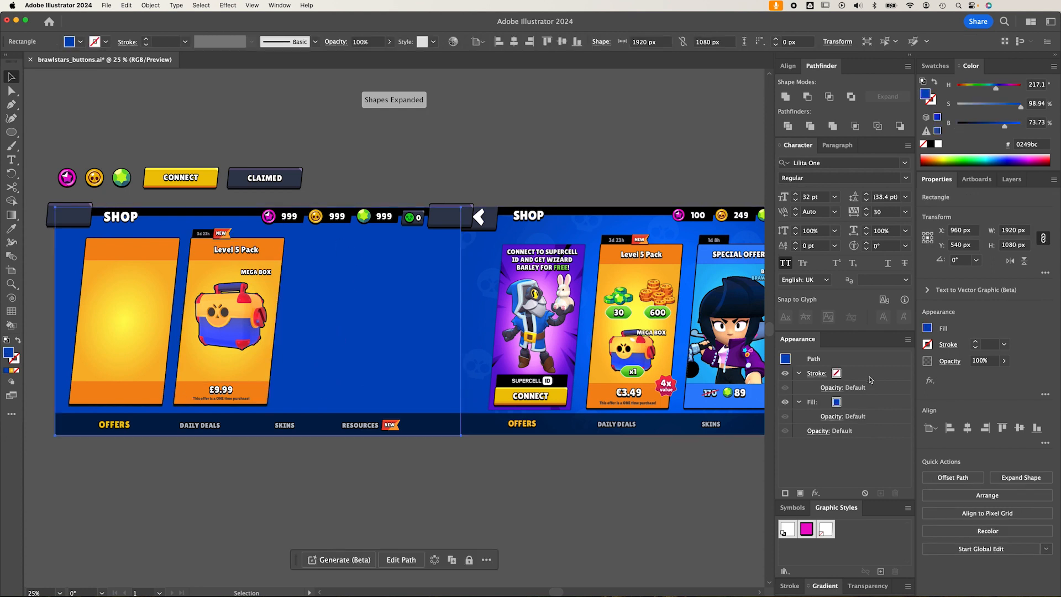
left_click(1010, 179)
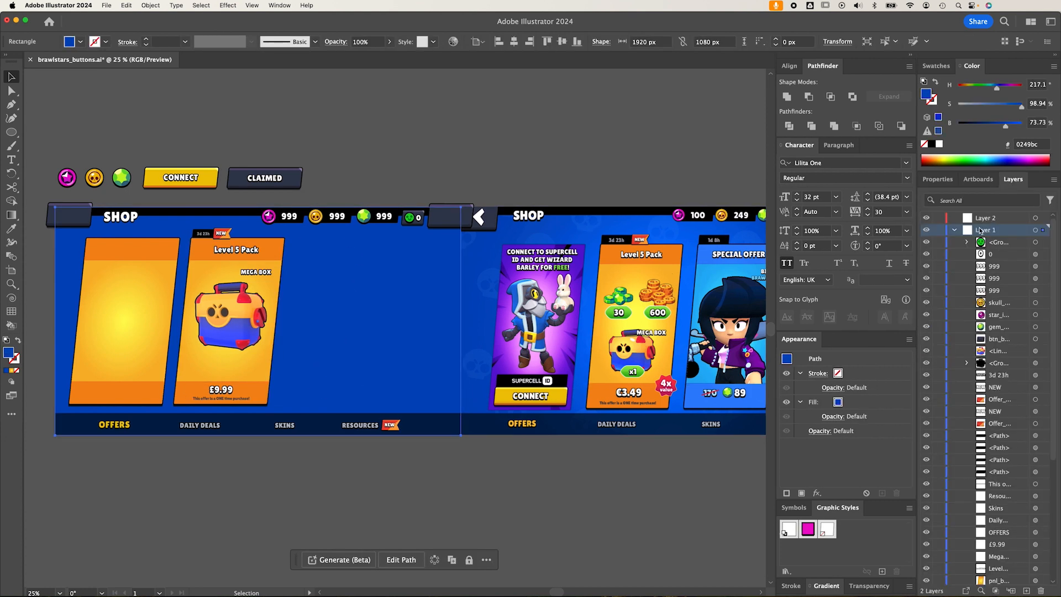
scroll(973, 372, "down", 1)
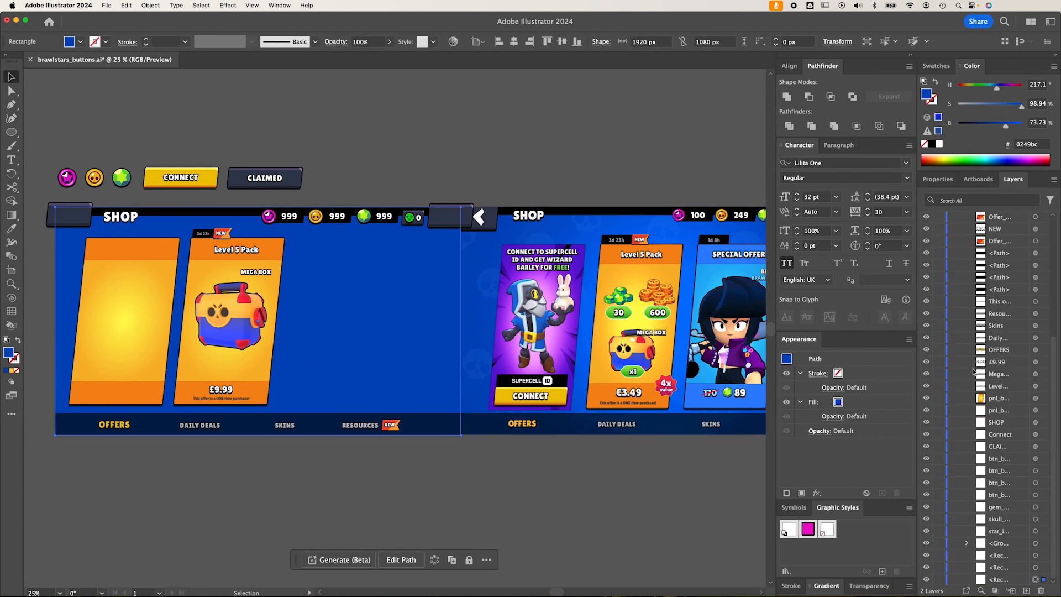
left_click(939, 579)
scroll(962, 257, "up", 10)
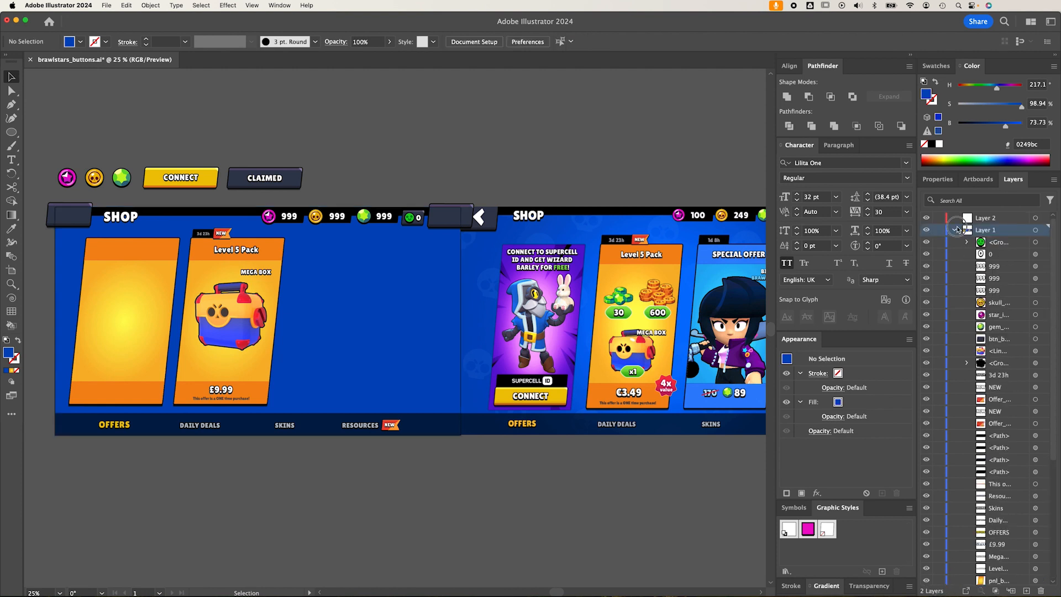
left_click(956, 230)
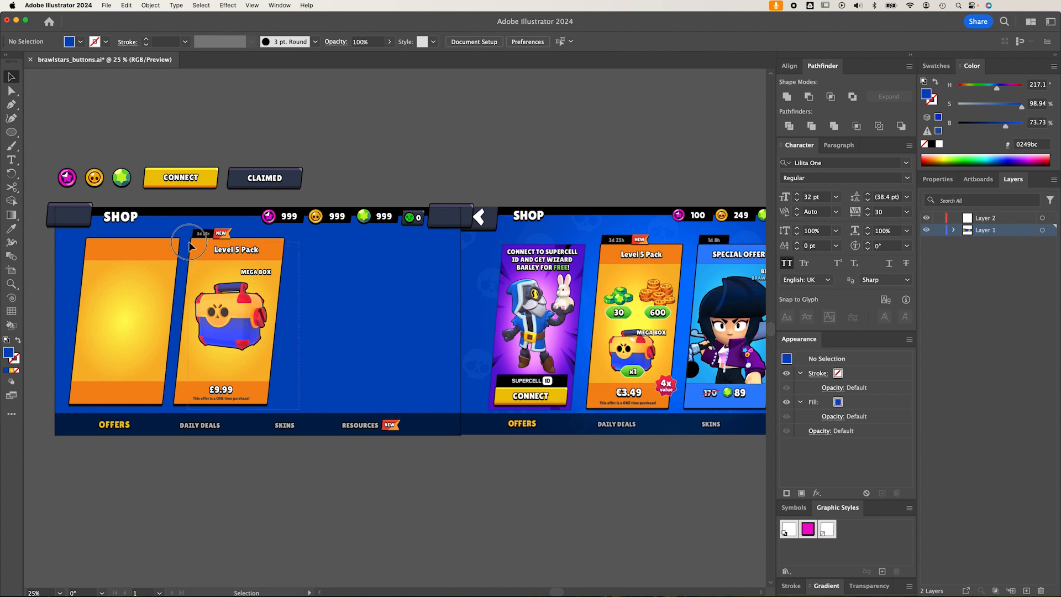
Shift the Level 5 Pack card and the blank orange card slightly right across the shop background.
left_click_drag(211, 257, 235, 258)
left_click_drag(102, 262, 113, 261)
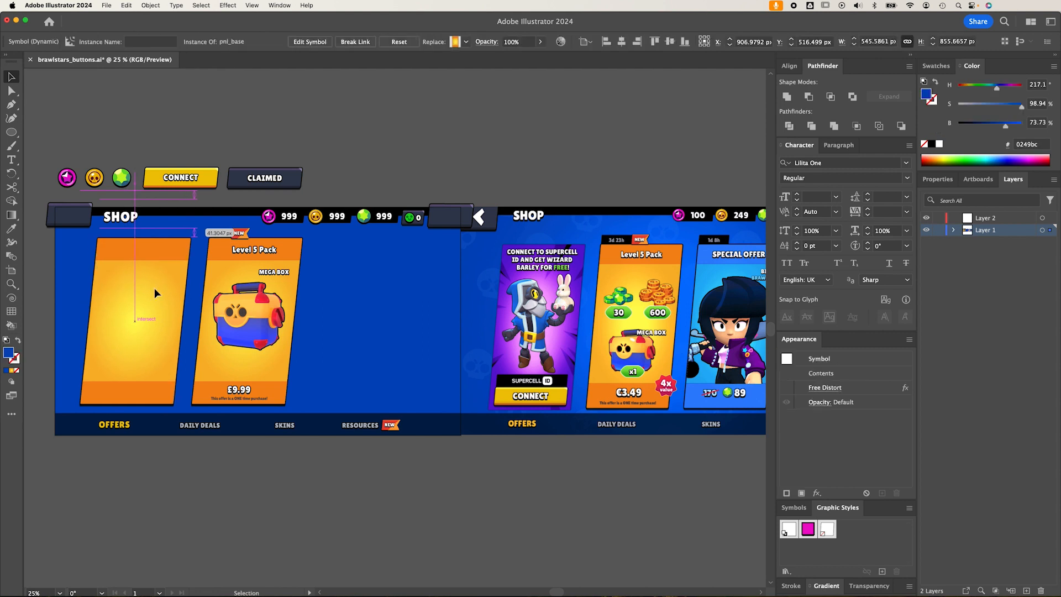
Copy the yellow CONNECT button with its label onto the lower part of the blank orange card.
left_click(196, 177)
left_click(207, 177, "shift")
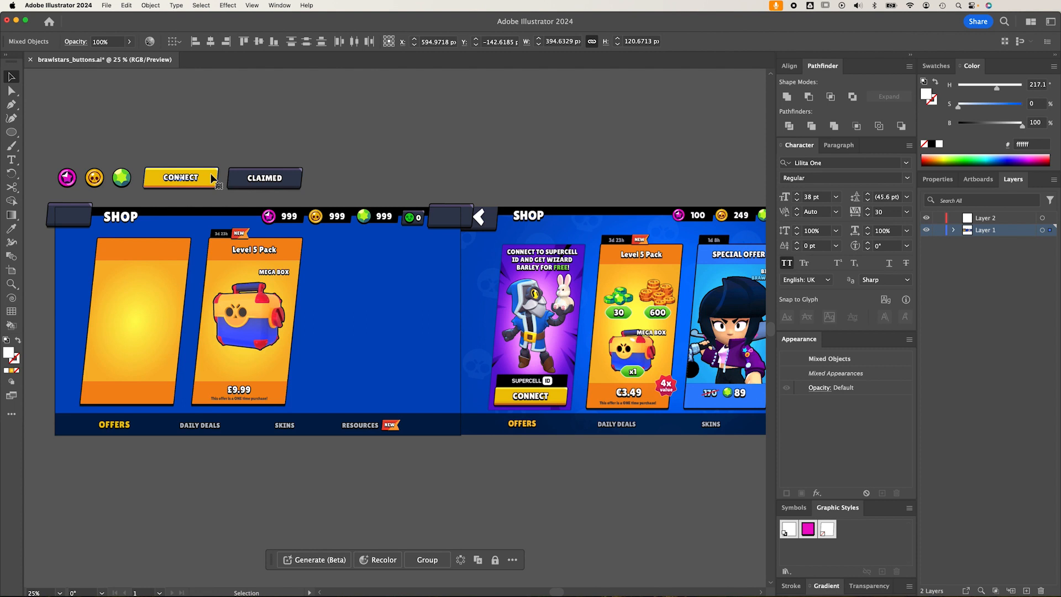
left_click_drag(209, 185, 169, 402)
left_click(204, 499)
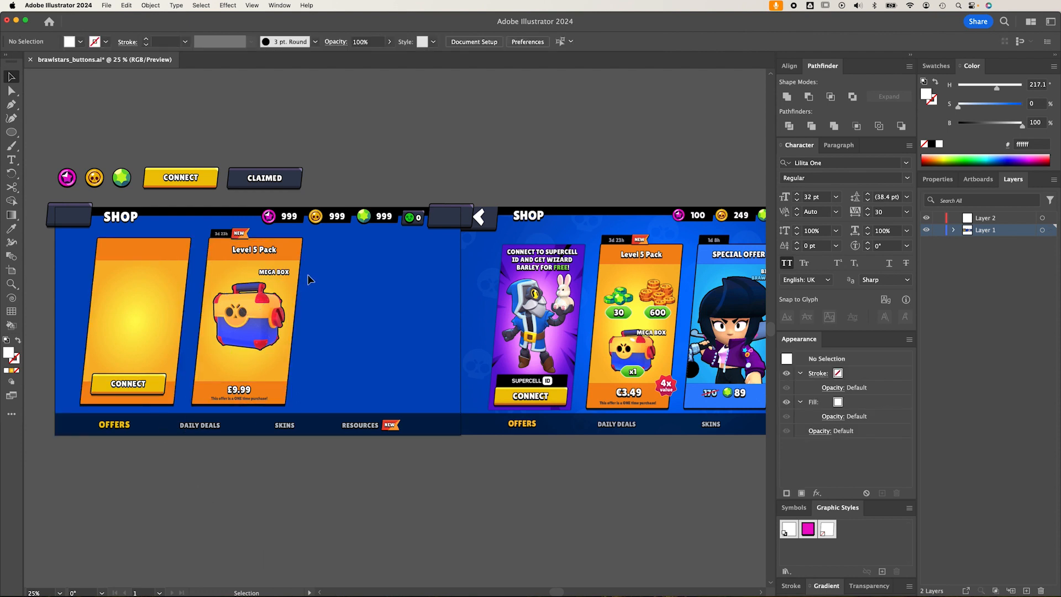
Copy the Level 5 Pack card's black timer tag to directly above the card's CONNECT button and widen it to about 317 px.
left_click(217, 234)
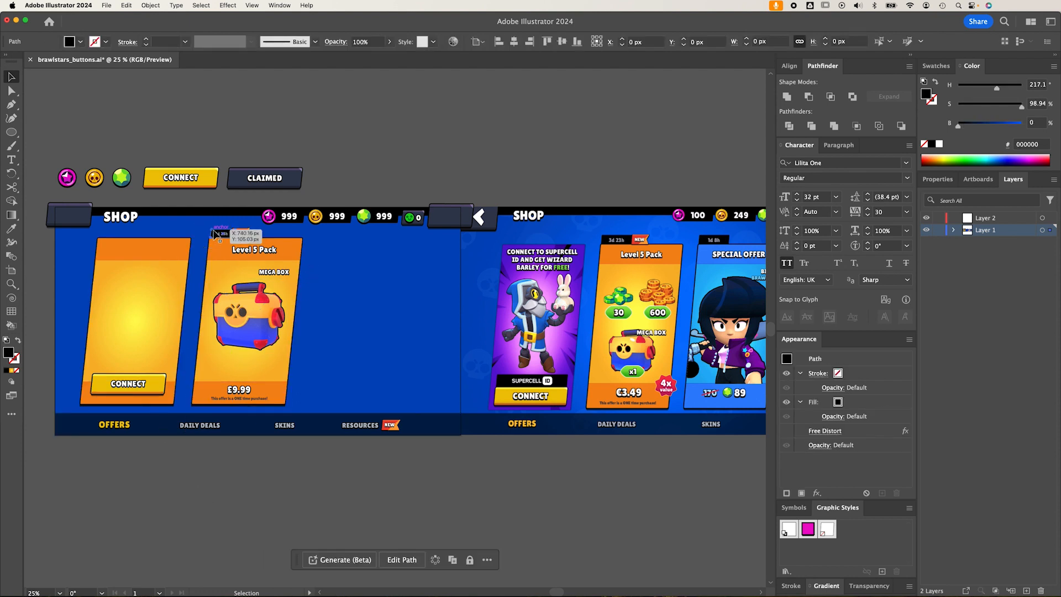
left_click_drag(216, 234, 165, 363)
key("e")
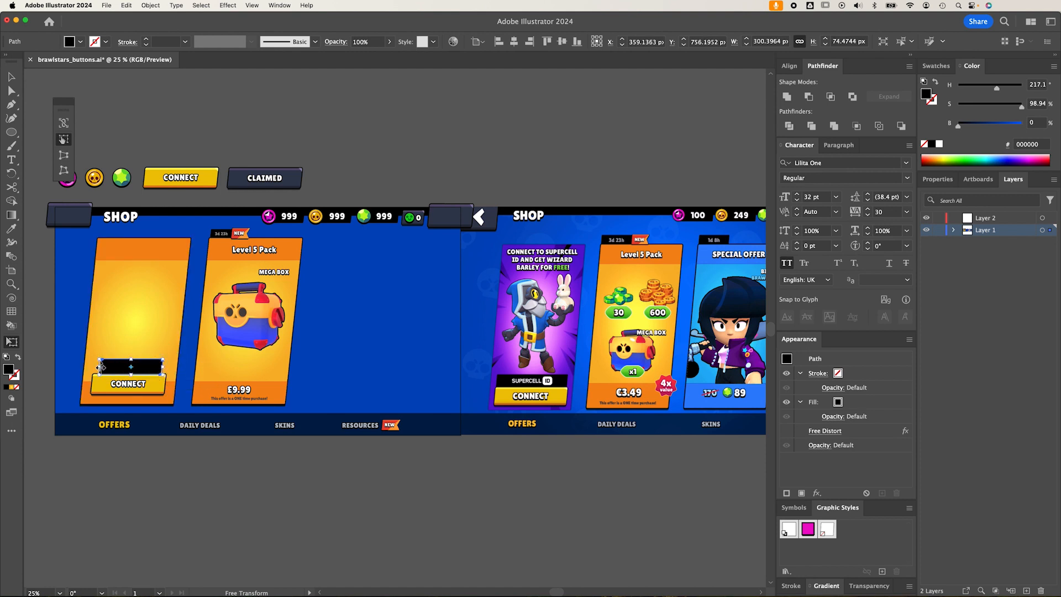
left_click_drag(98, 367, 96, 367)
key("v")
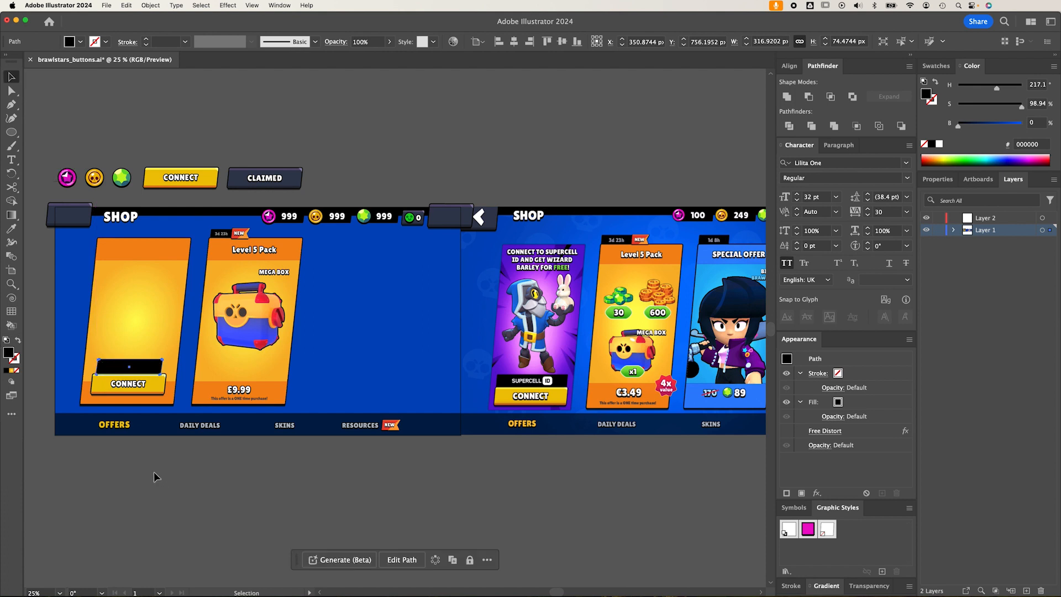
left_click(154, 380)
left_click(152, 369)
left_click(167, 457)
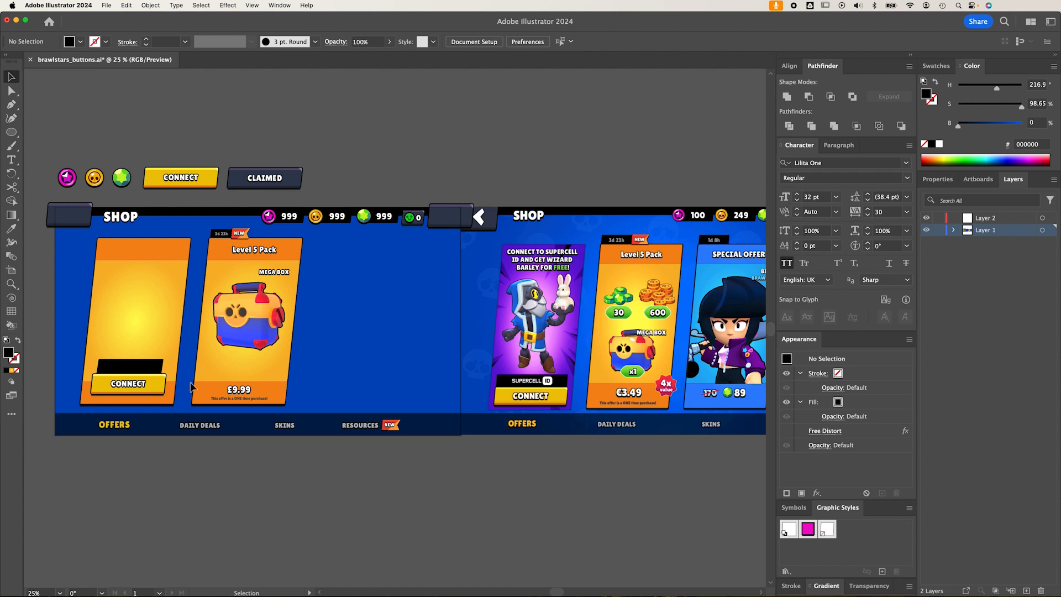
key("t")
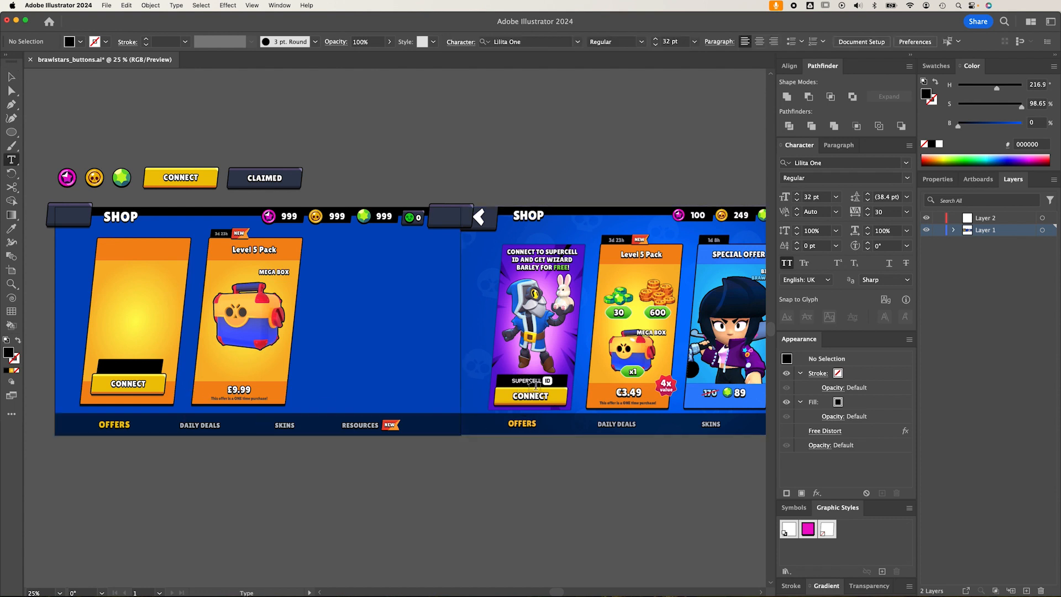
left_click(181, 466)
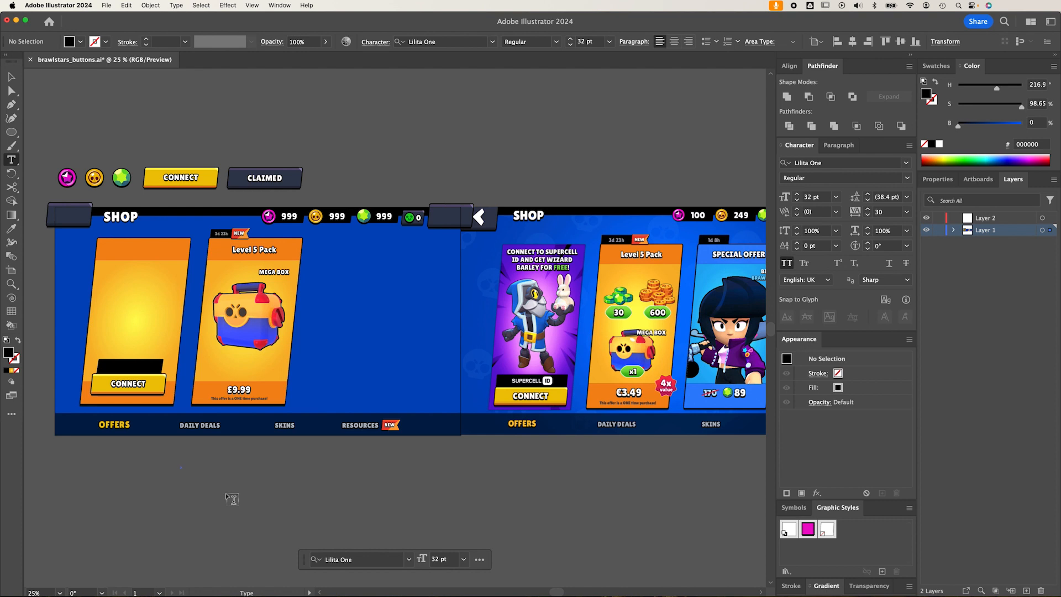
key("Escape")
left_click(175, 480)
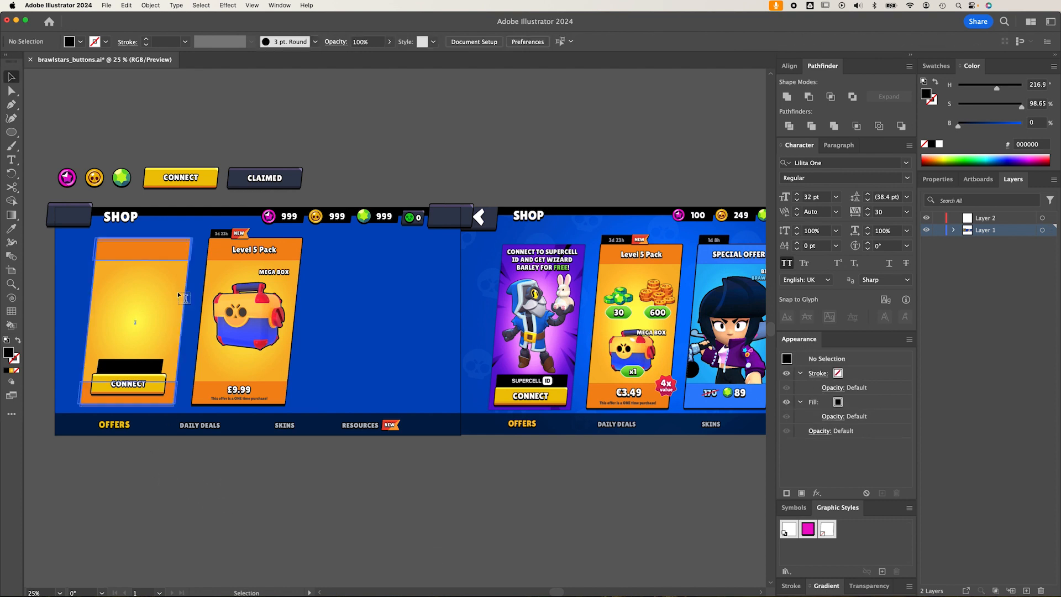
Add the text SUPERCELL on the empty blue background and set its font to Industry Black.
key("t")
left_click(356, 323)
type("s")
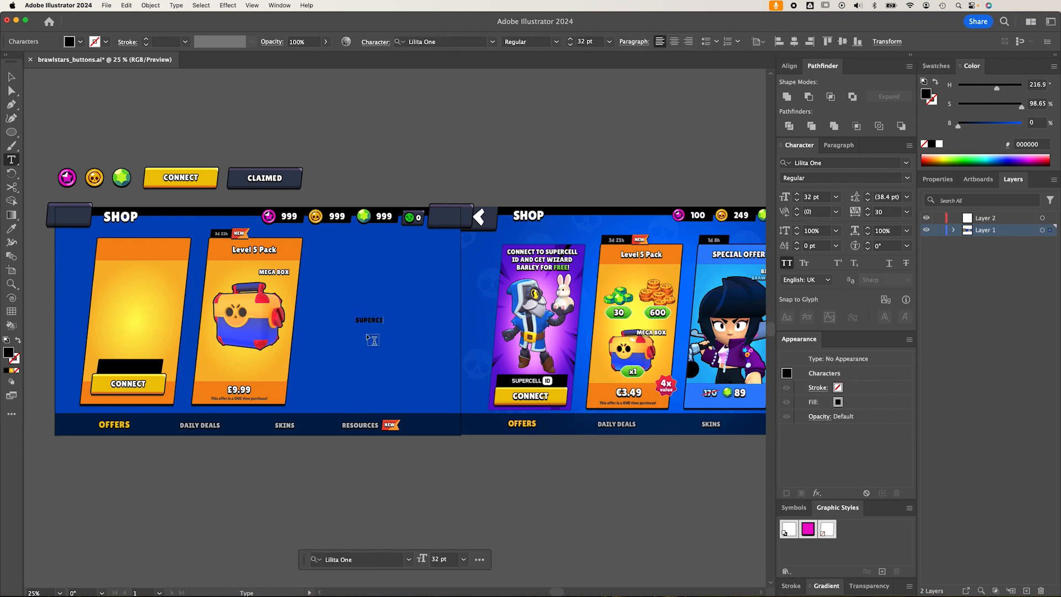
double_click(371, 318)
left_click(462, 42)
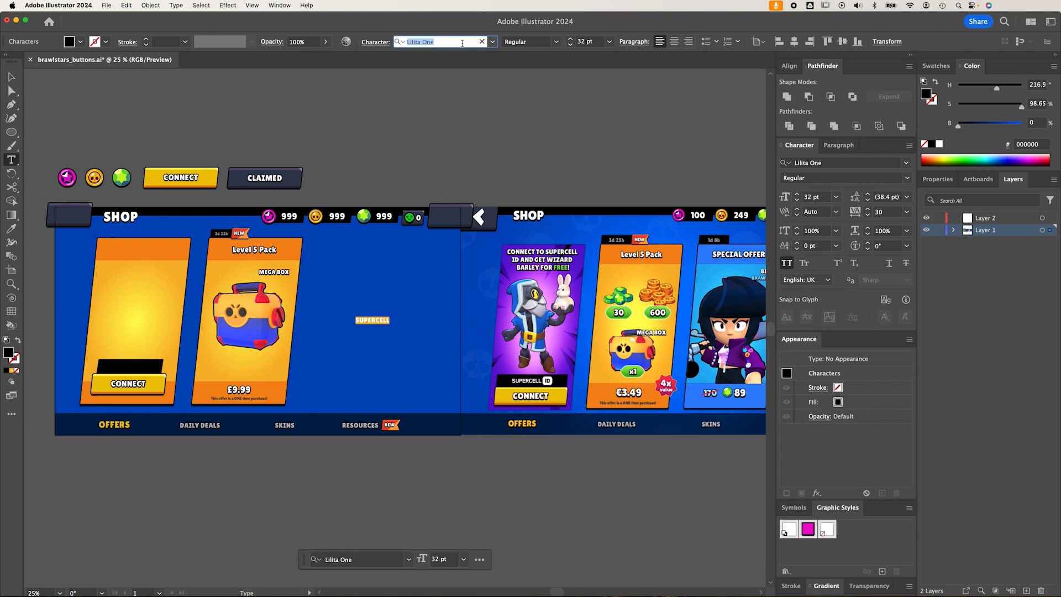
type("Indus")
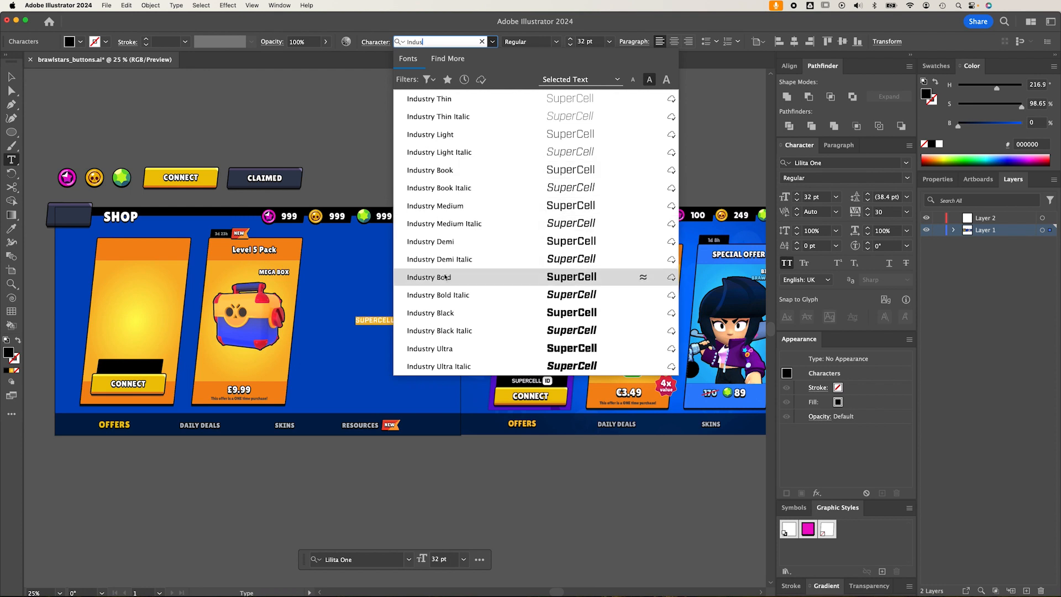
left_click(428, 312)
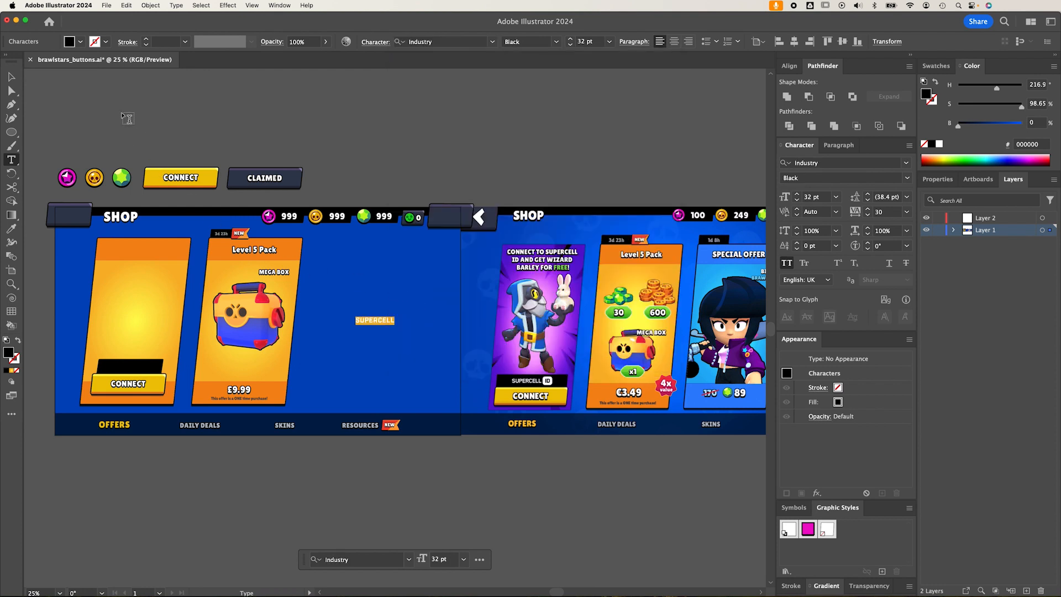
left_click(11, 76)
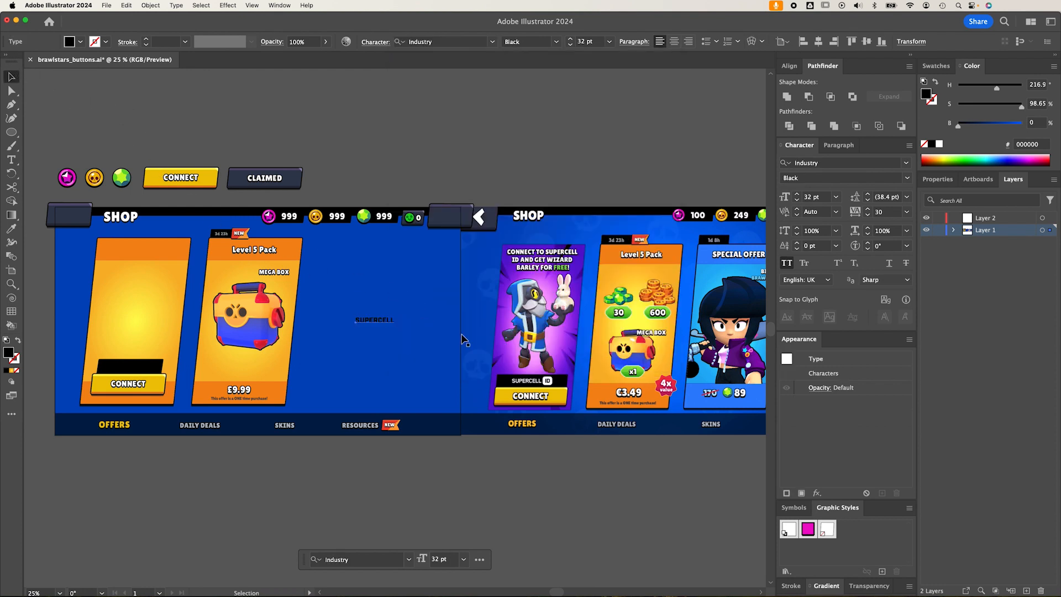
Move the SUPERCELL text onto the black tag, sample white from the SHOP title and nudge the text toward the tag's left end.
left_click_drag(384, 326, 141, 376)
key("i")
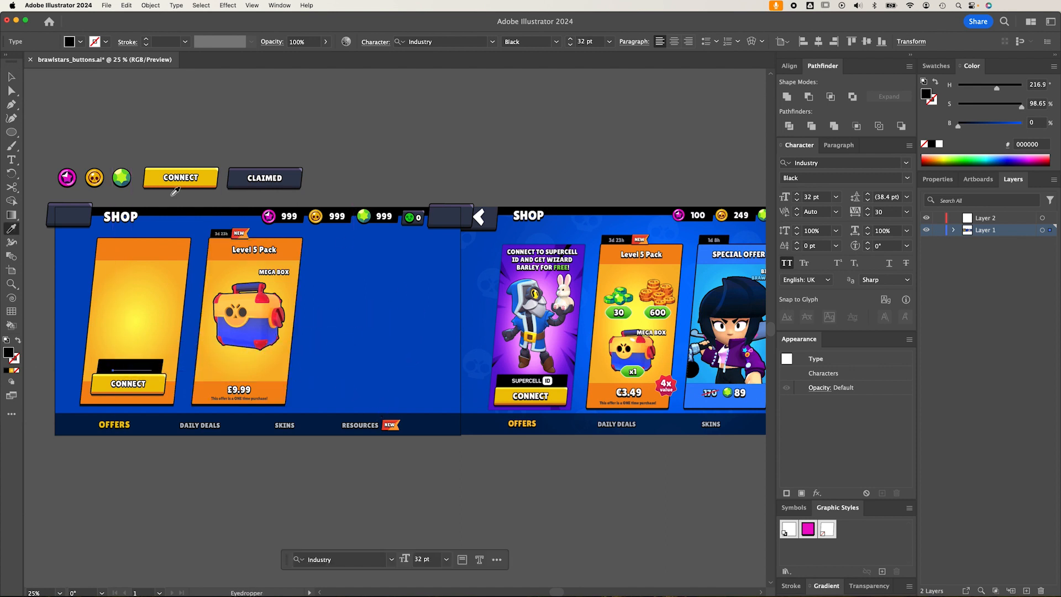
left_click(121, 215)
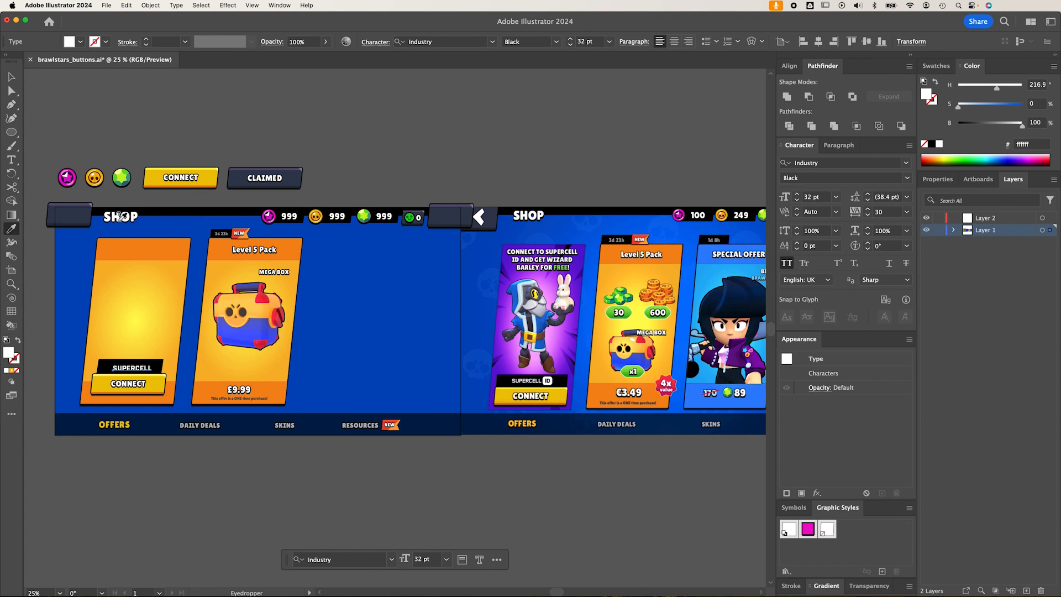
key("v")
left_click_drag(143, 375, 139, 375)
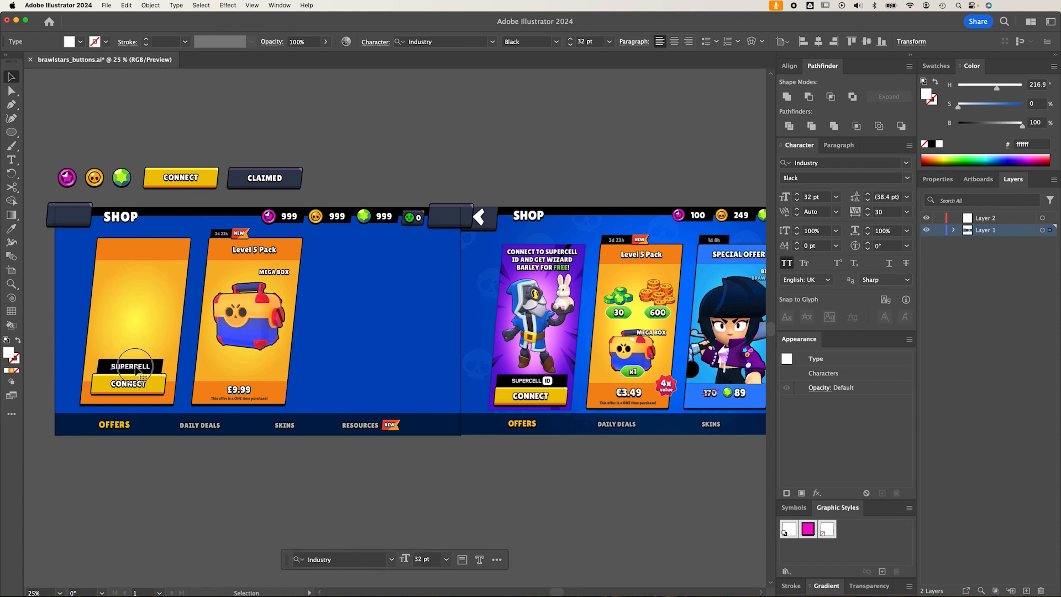
left_click_drag(141, 369, 133, 372)
Draw a white rectangle beside the SUPERCELL text on the black tag and stretch it to about 55 by 45 px.
left_click_drag(16, 135, 41, 126)
left_click_drag(148, 362, 159, 373)
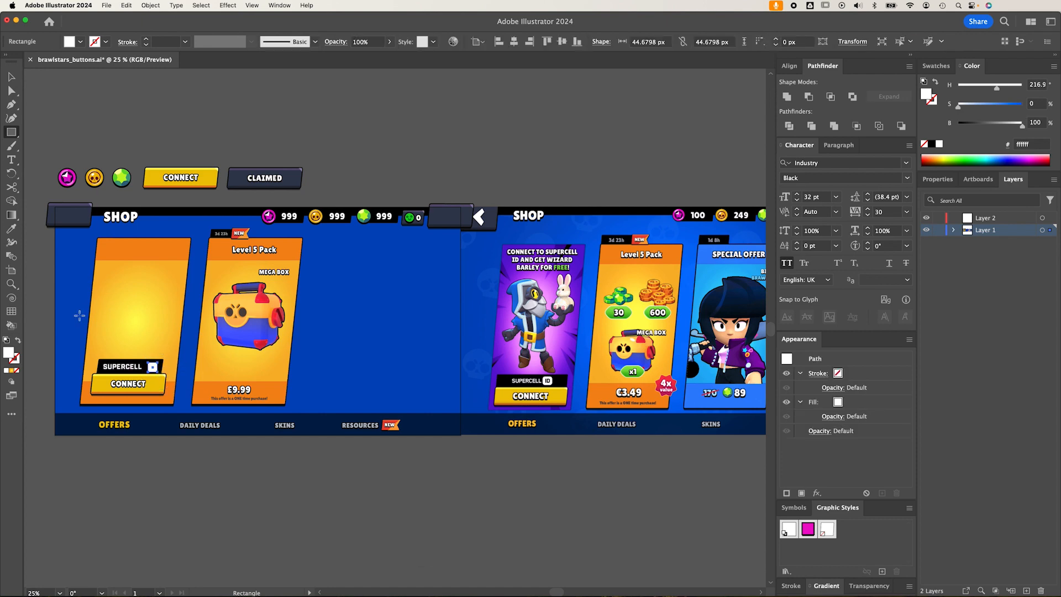
scroll(92, 377, "up", 5)
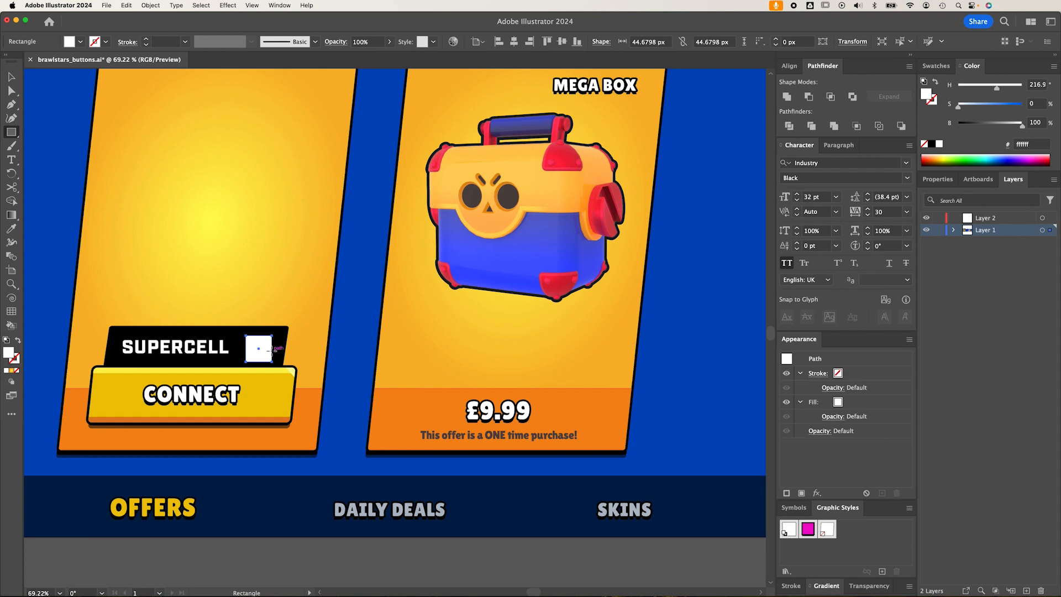
key("e")
left_click_drag(272, 348, 265, 346)
Round the white rectangle's corners with a 4 px radius.
key("a")
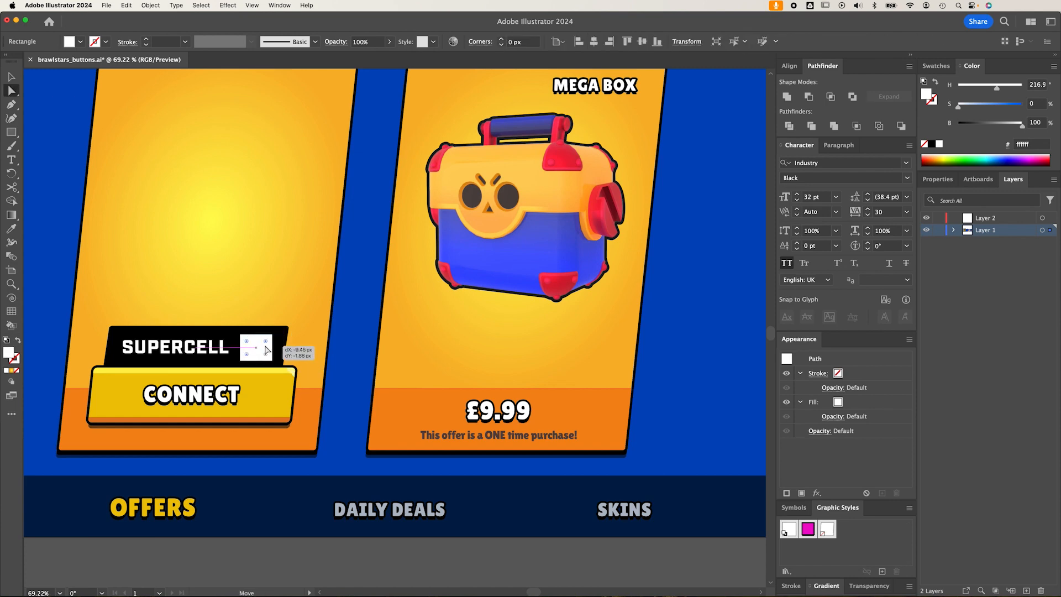
left_click(521, 44)
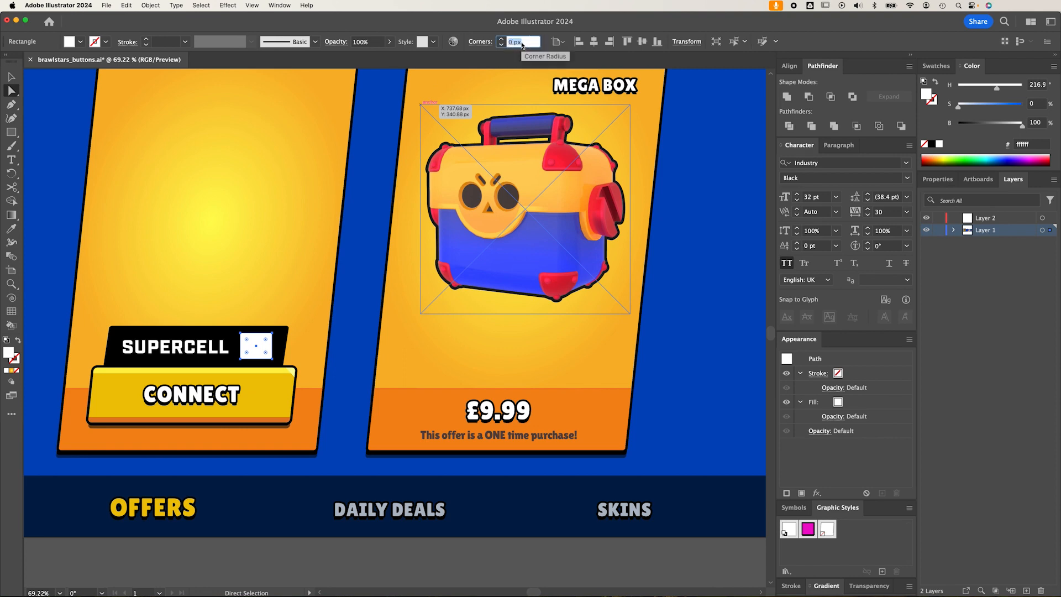
key("Return")
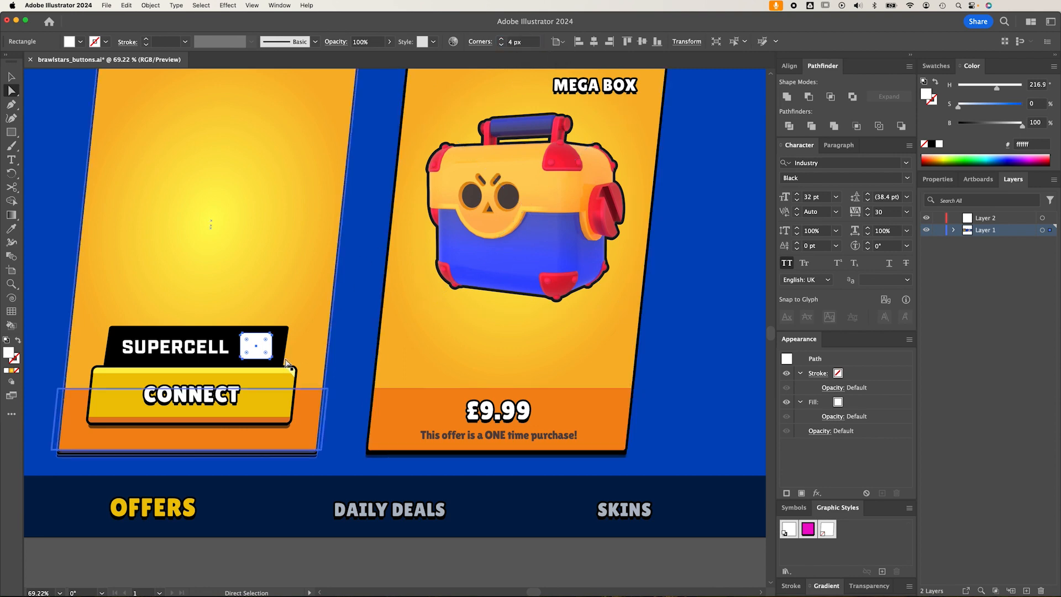
Duplicate the SUPERCELL text to the right and replace the copy's wording with ID.
key("v")
left_click(207, 344)
left_click_drag(195, 347, 241, 347)
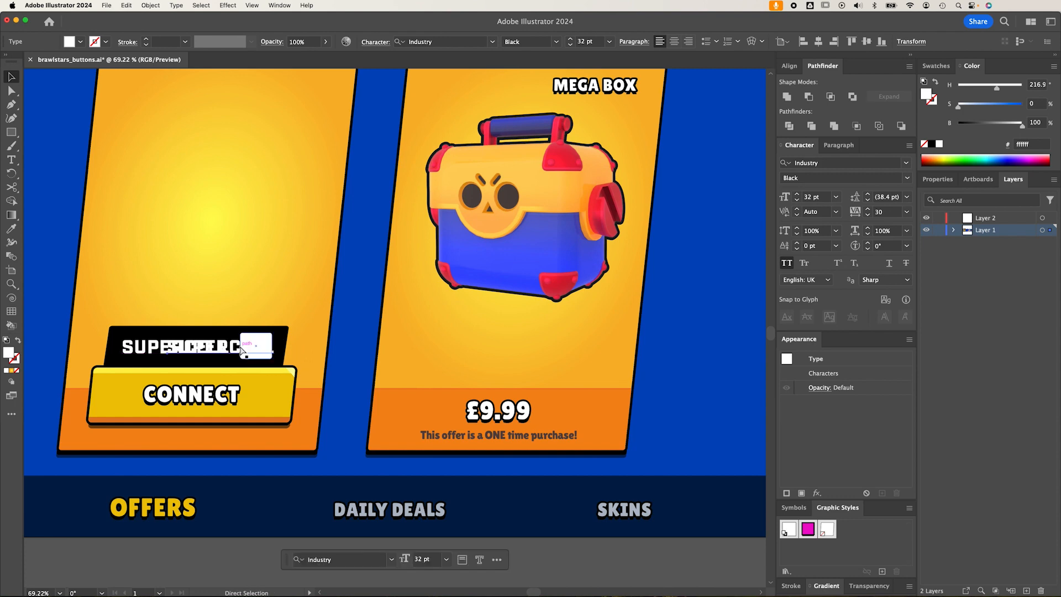
key("t")
double_click(240, 345)
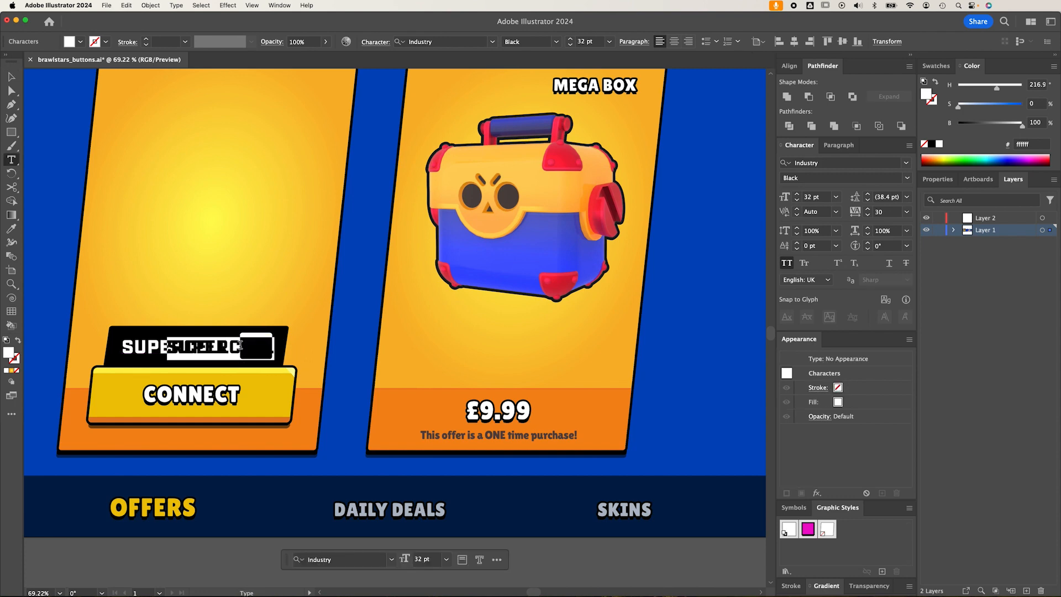
key("BackSpace")
key("Escape")
Center the ID text in the white rounded rectangle and colour it black by sampling the tag.
left_click_drag(180, 347, 259, 347)
key("i")
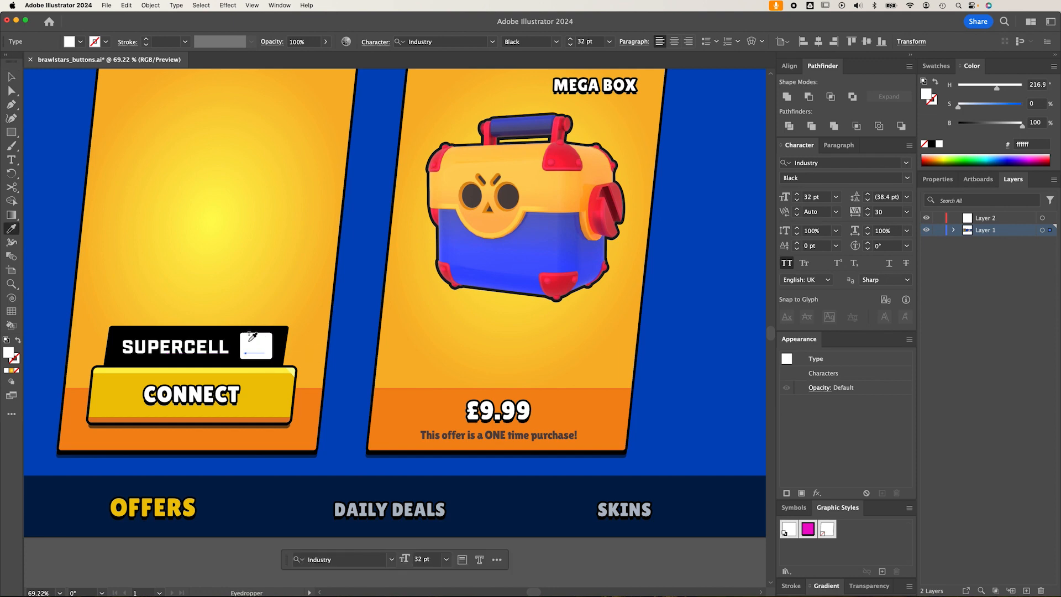
left_click(230, 335)
key("v")
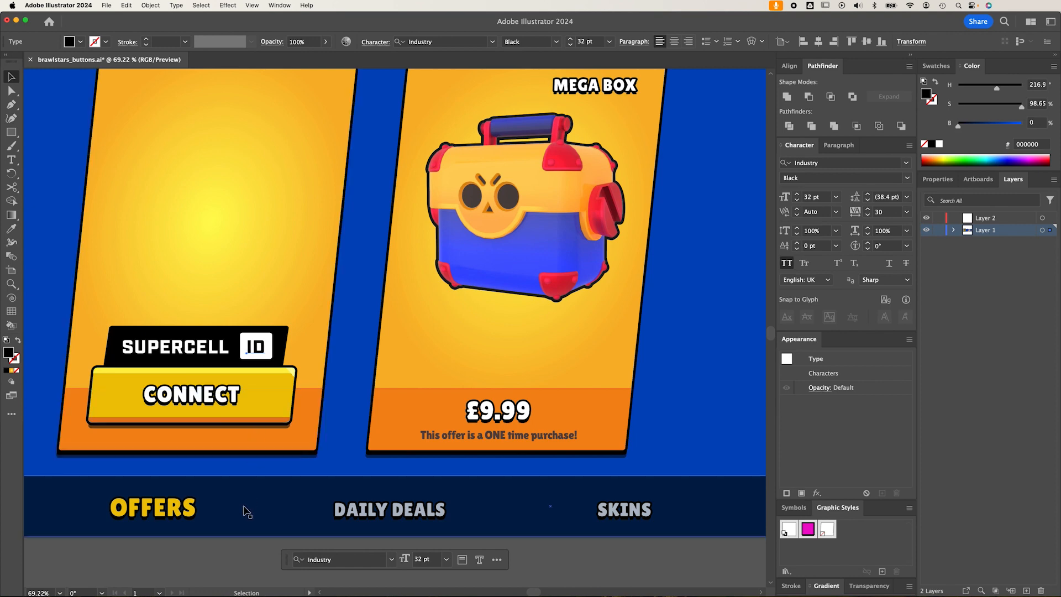
left_click(227, 550)
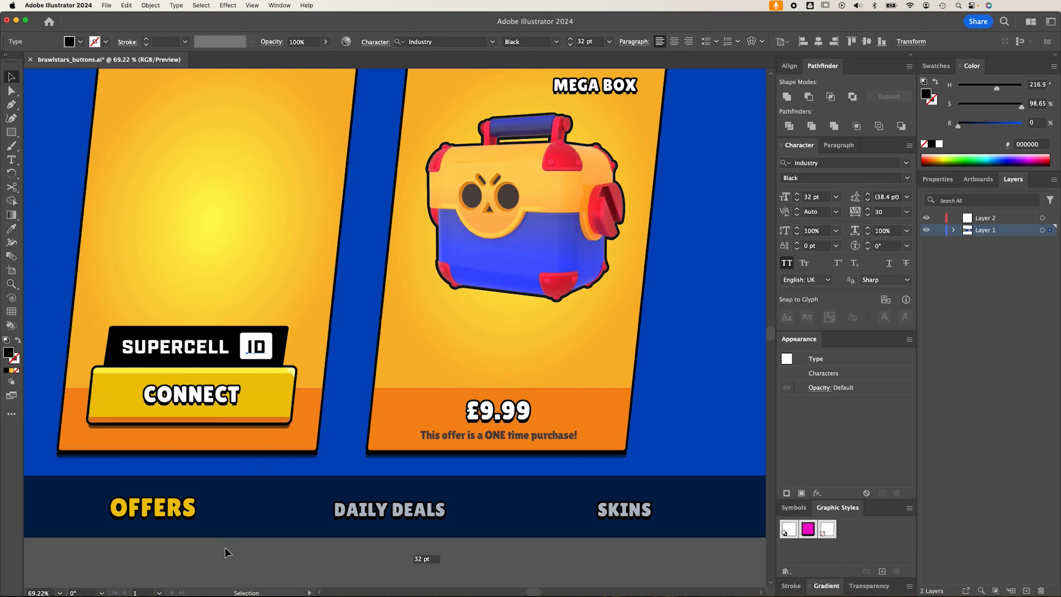
left_click(273, 335)
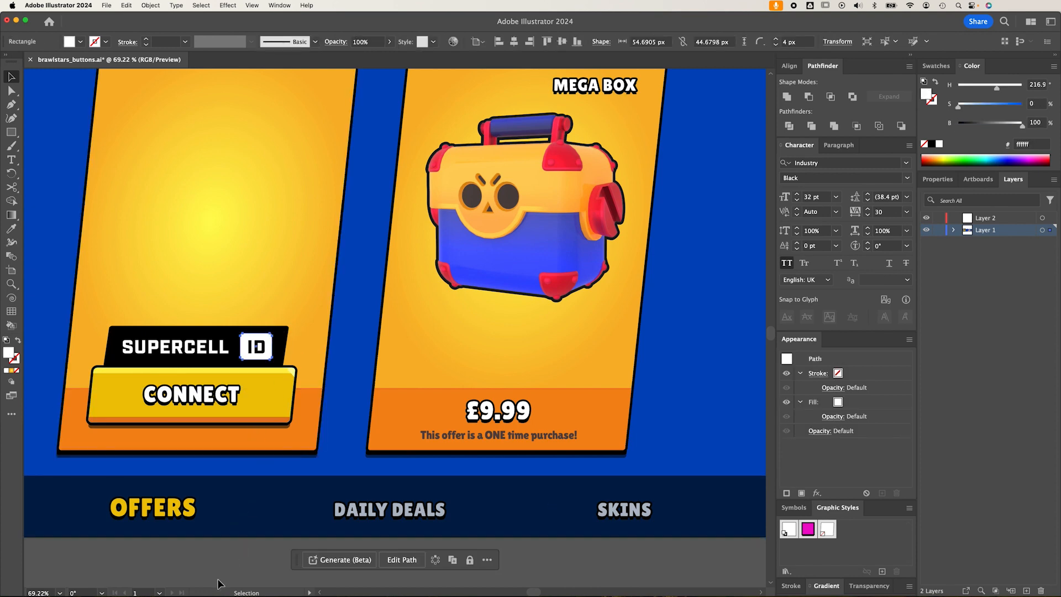
key("super+minus")
key("super+minus")
left_click(240, 528)
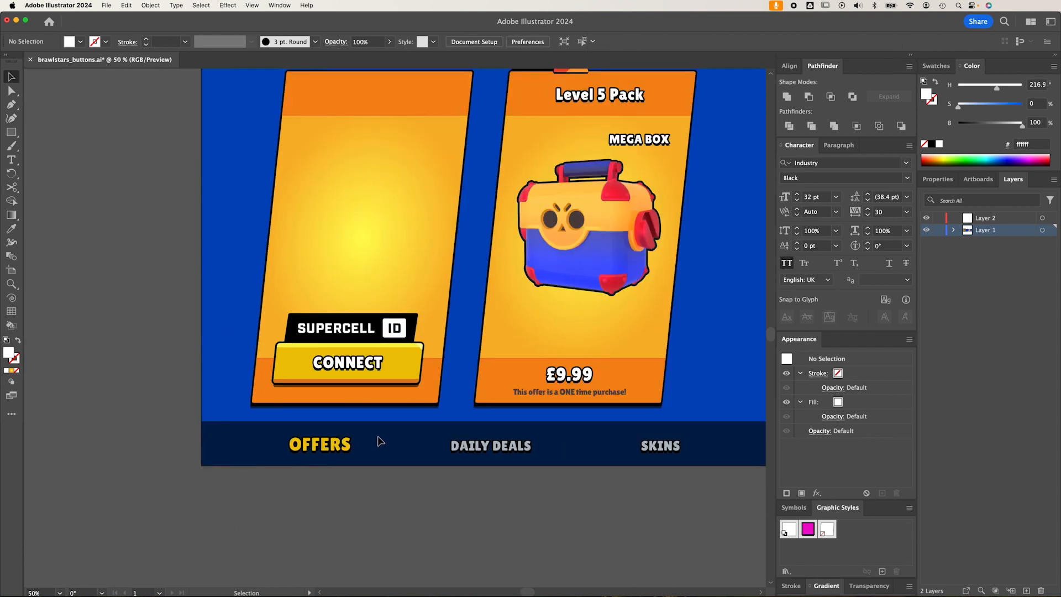
Duplicate the loot box image from the Level 5 Pack card onto the empty connect card, level with the original.
left_click_drag(388, 438, 234, 473)
key("super+minus")
left_click_drag(407, 441, 346, 409)
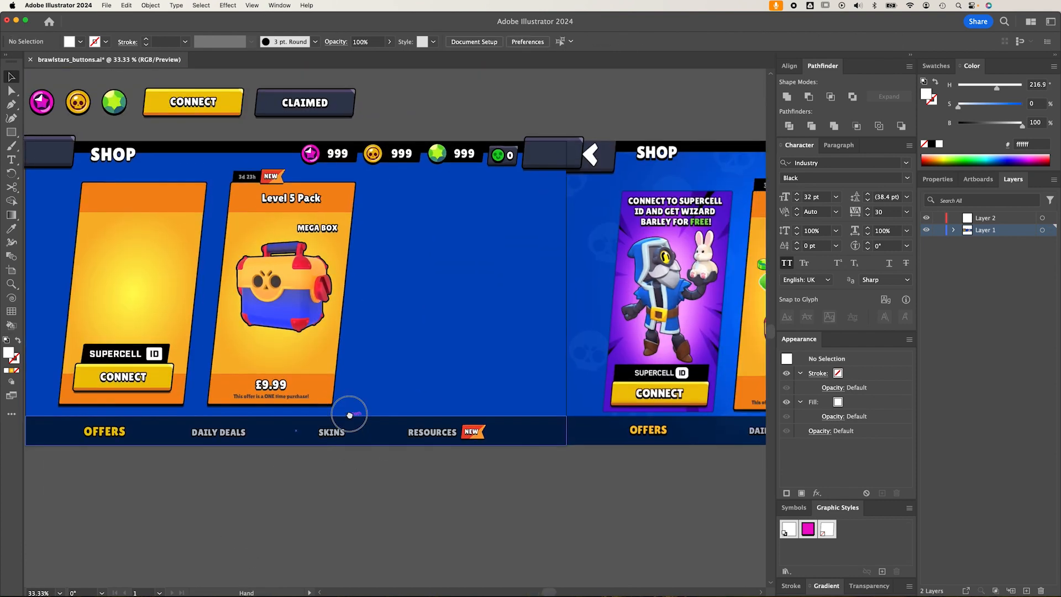
left_click_drag(274, 275, 177, 293)
key("super+z")
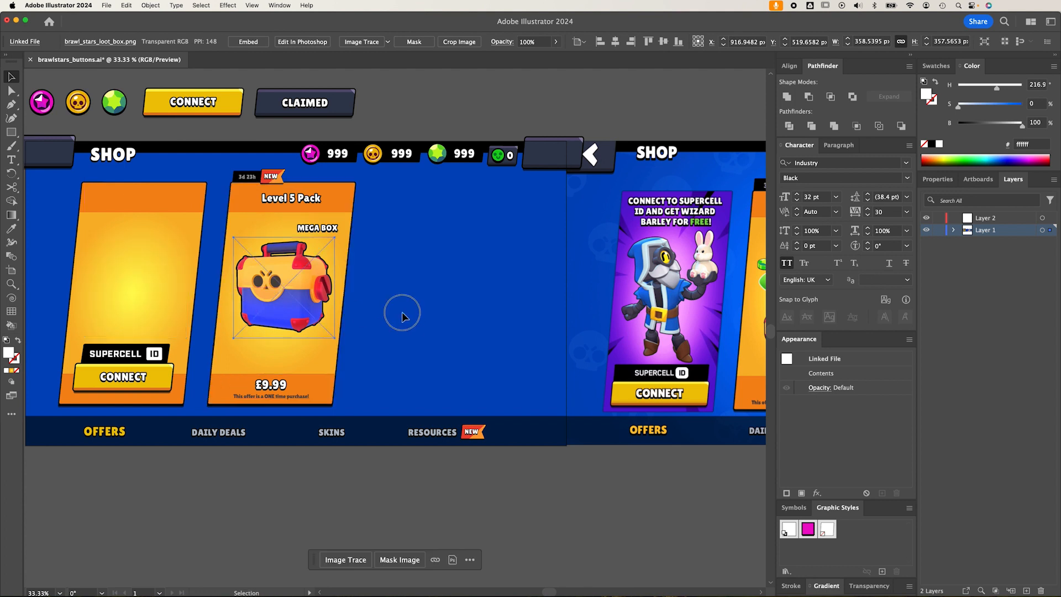
left_click(283, 256, "shift")
left_click_drag(293, 290, 156, 290)
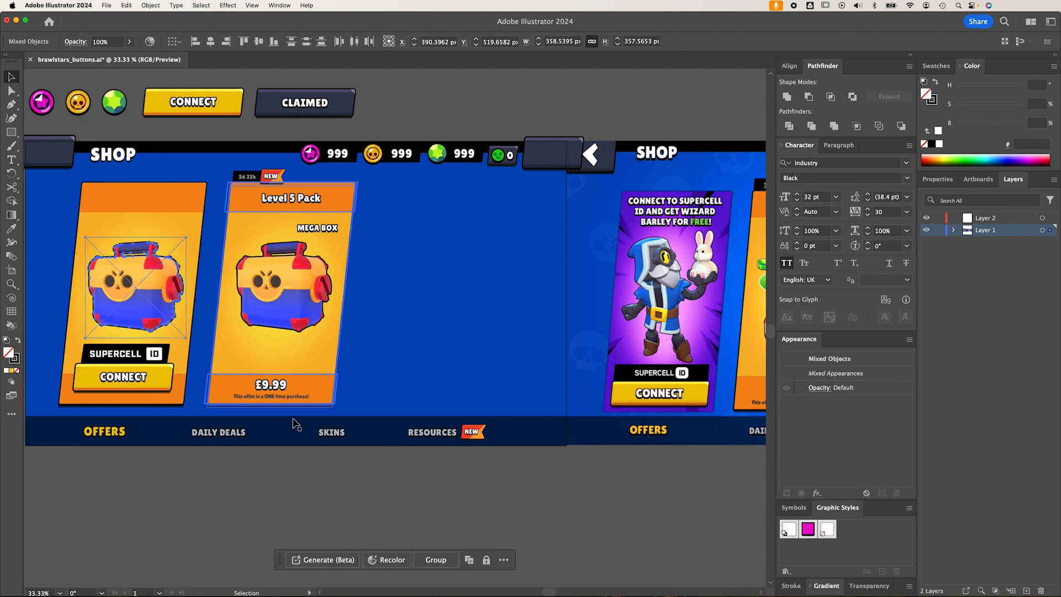
Duplicate the Level 5 Pack title onto the connect card and centre it above the loot box.
left_click(301, 205)
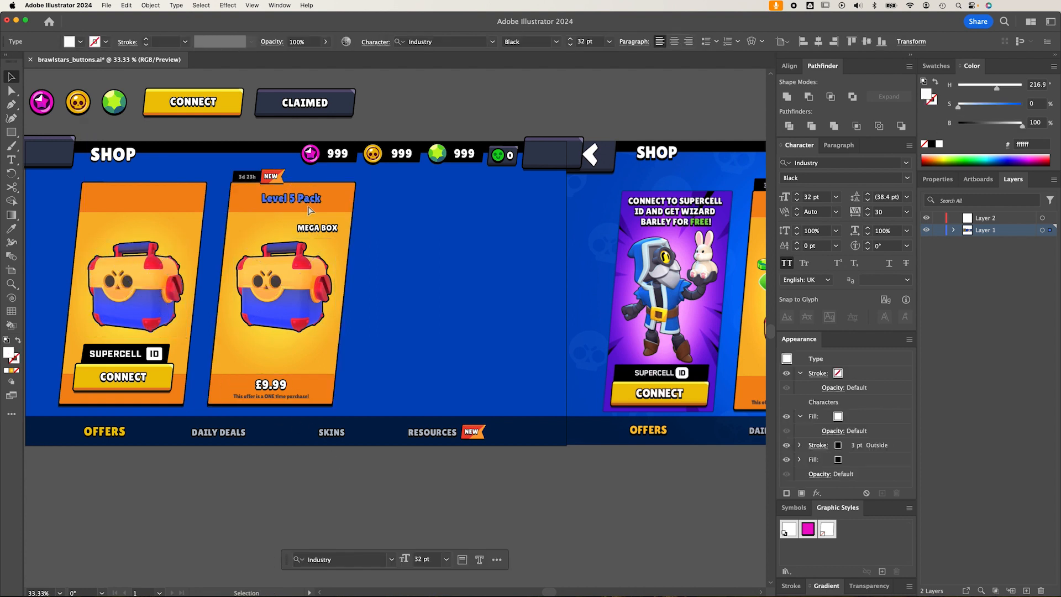
left_click_drag(301, 205, 167, 207)
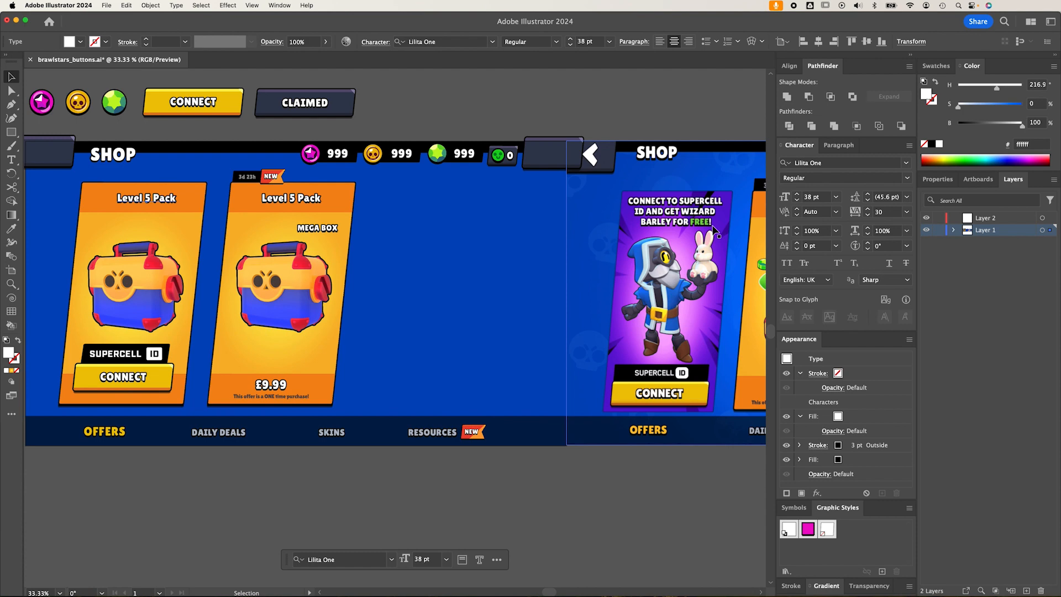
left_click_drag(164, 205, 161, 204)
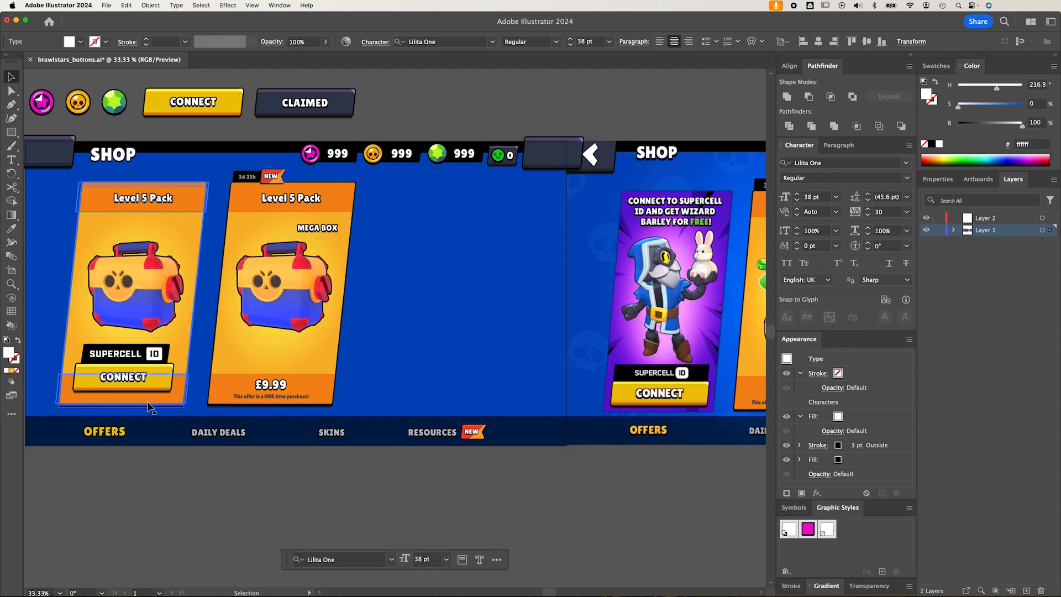
Break the connect card panel's link to its symbol and delete its darker orange header and footer bands.
right_click(176, 342)
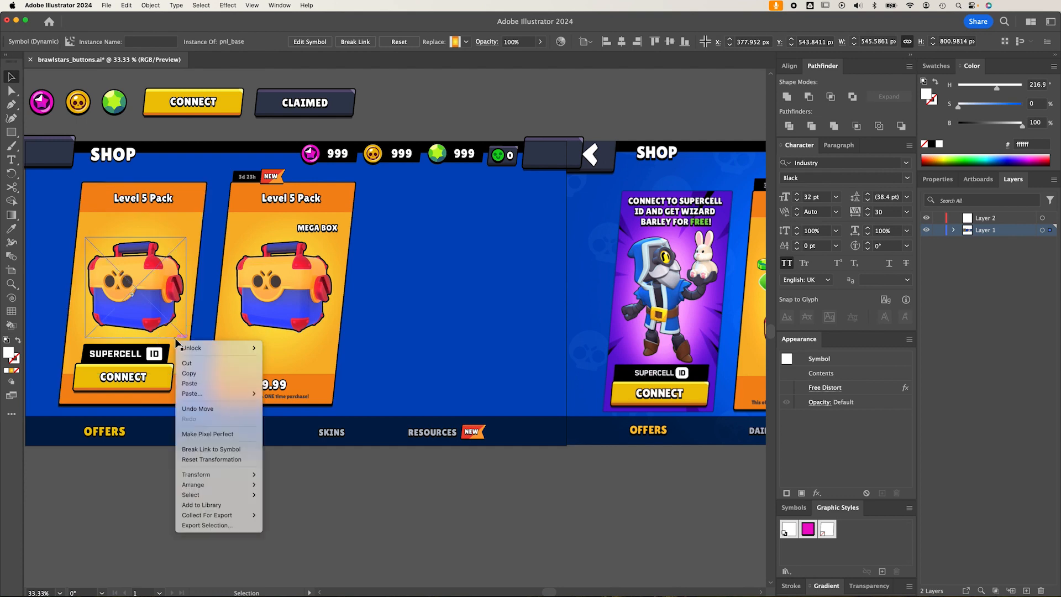
left_click(190, 216)
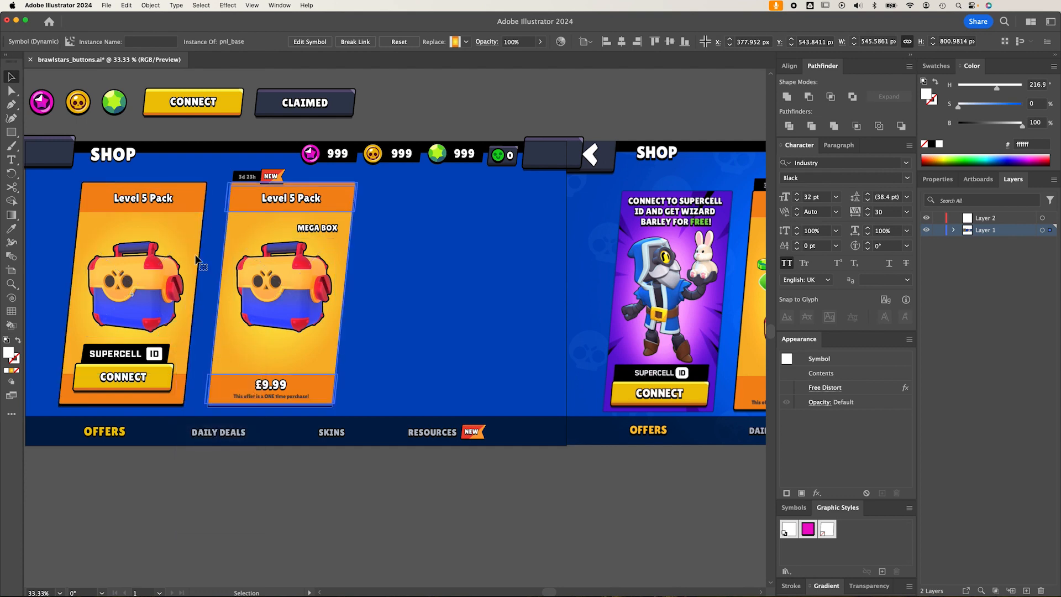
right_click(179, 221)
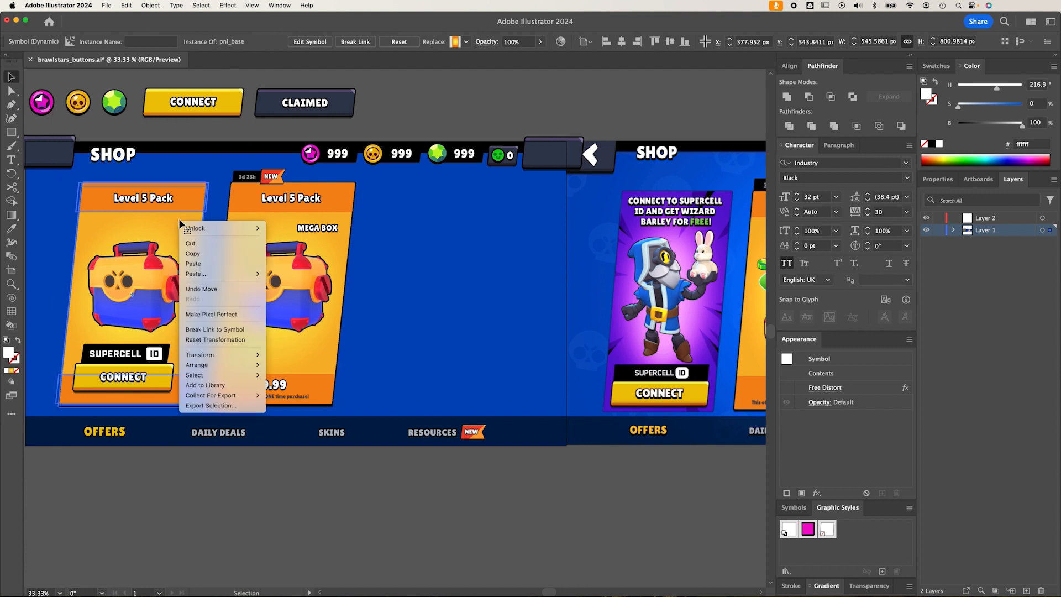
left_click(216, 330)
left_click(170, 503)
key("a")
left_click(176, 387)
key("Delete")
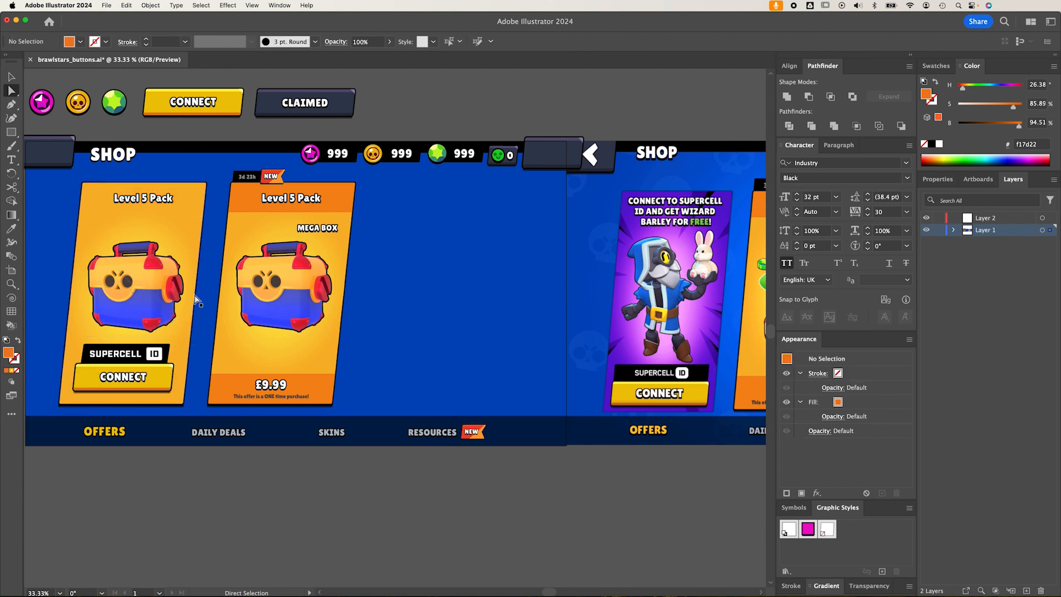
Replace the connect card's title with "Connect to supercell ID and get Wizard Barley for free!".
key("t")
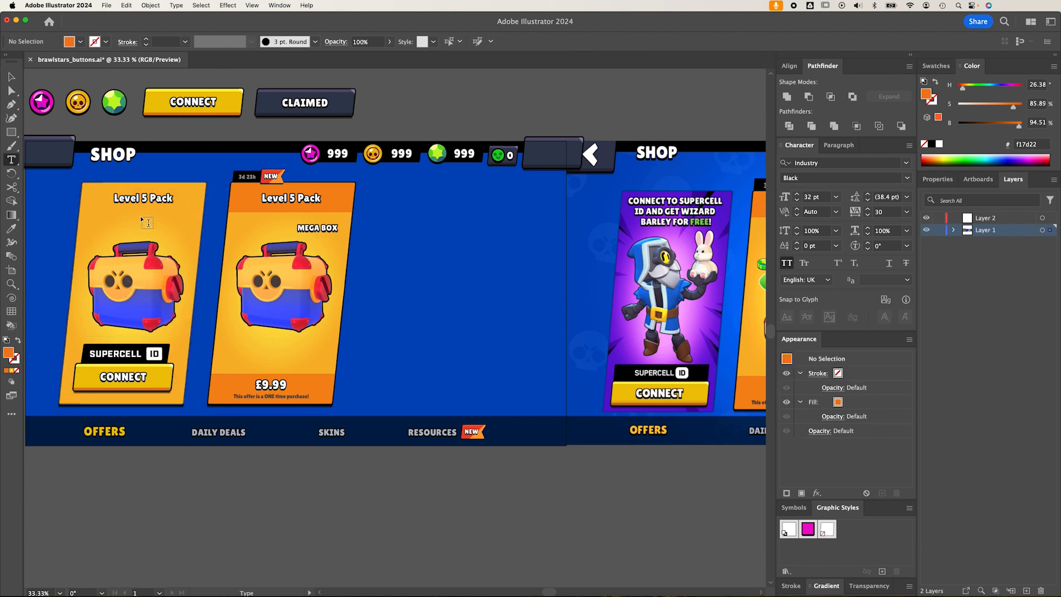
triple_click(117, 196)
type("C")
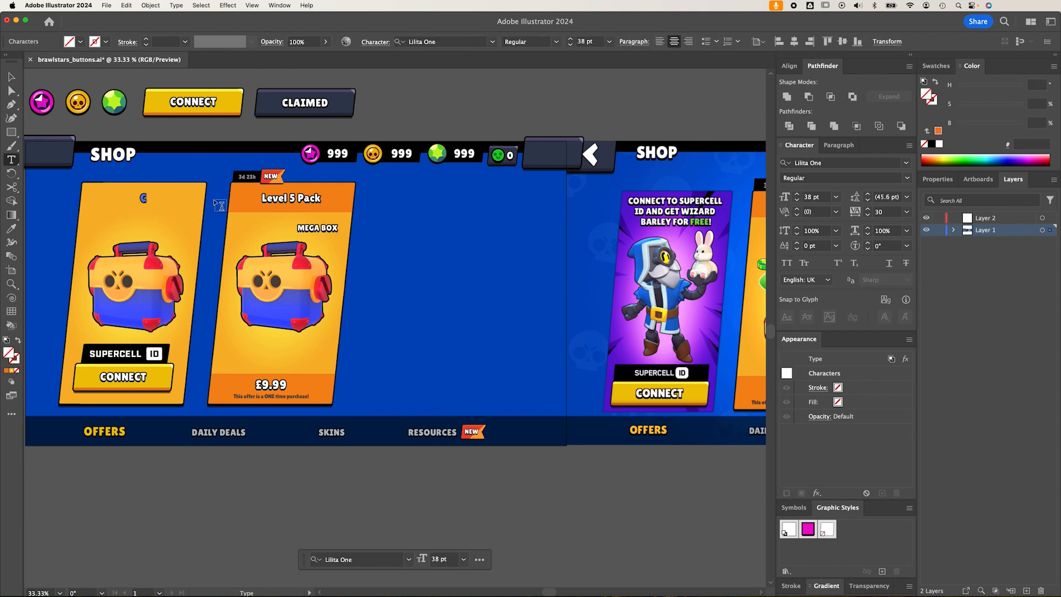
type("onnect to sup")
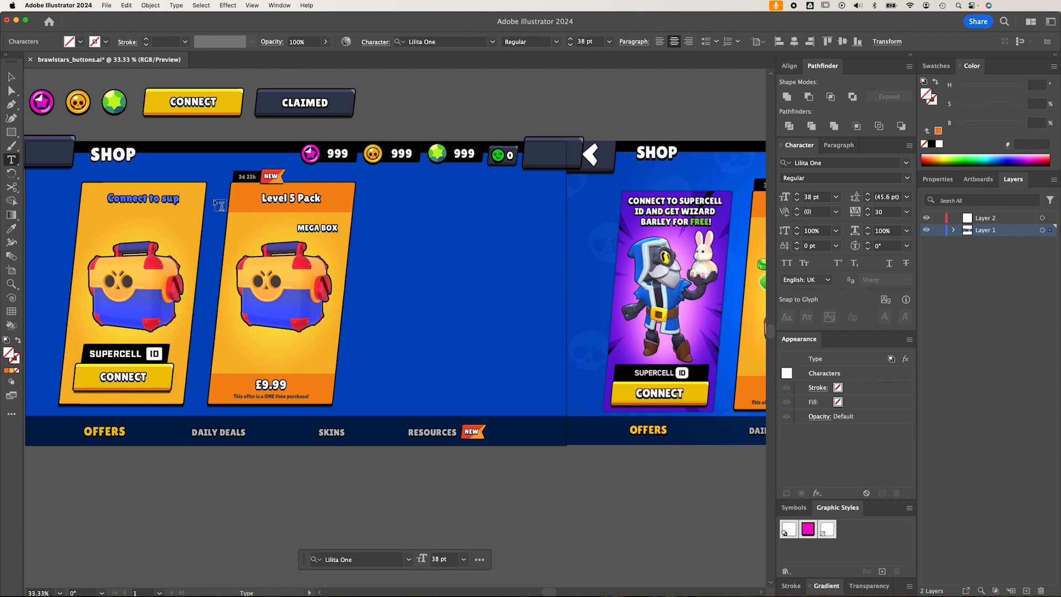
type("ercell")
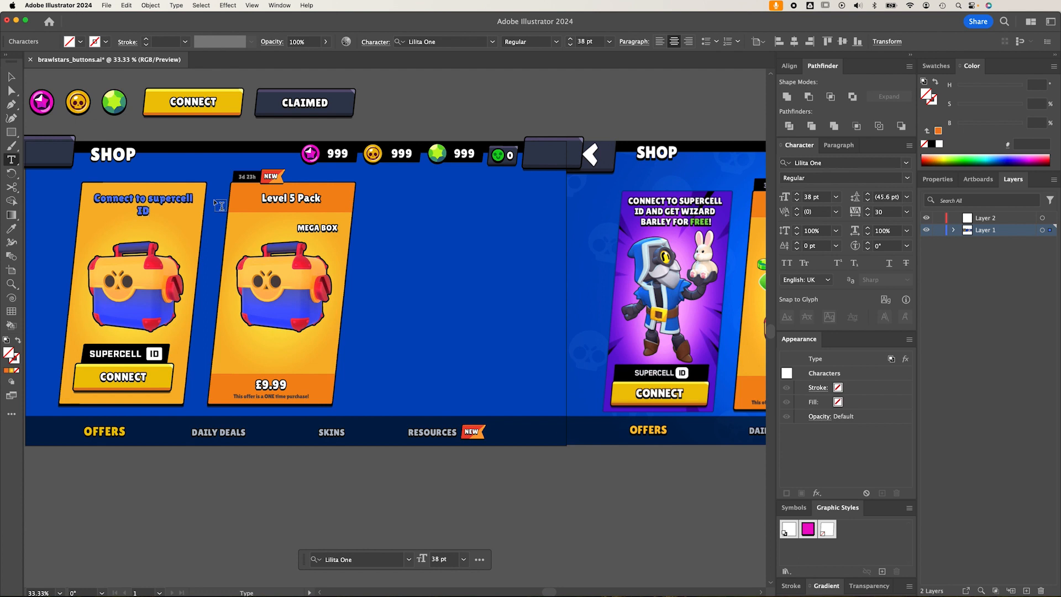
type(" ID and get Wiz")
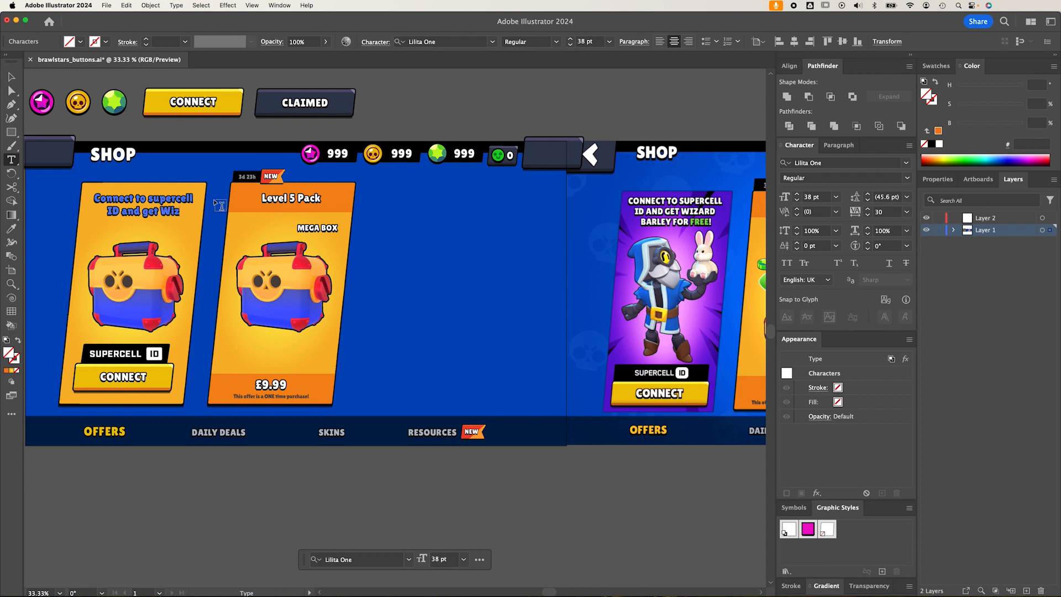
type("ard")
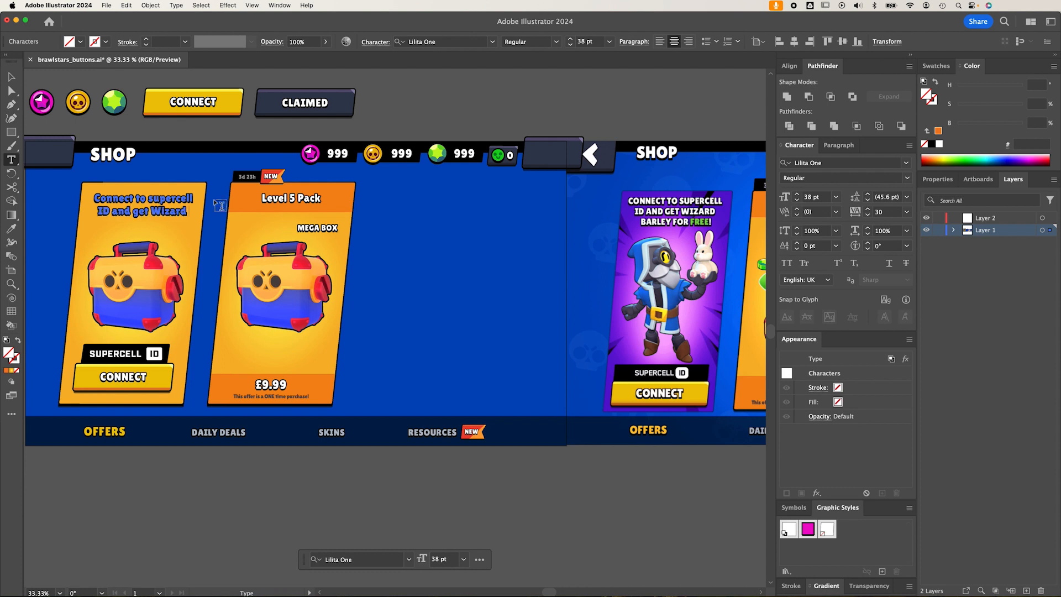
type(" Barley for free!")
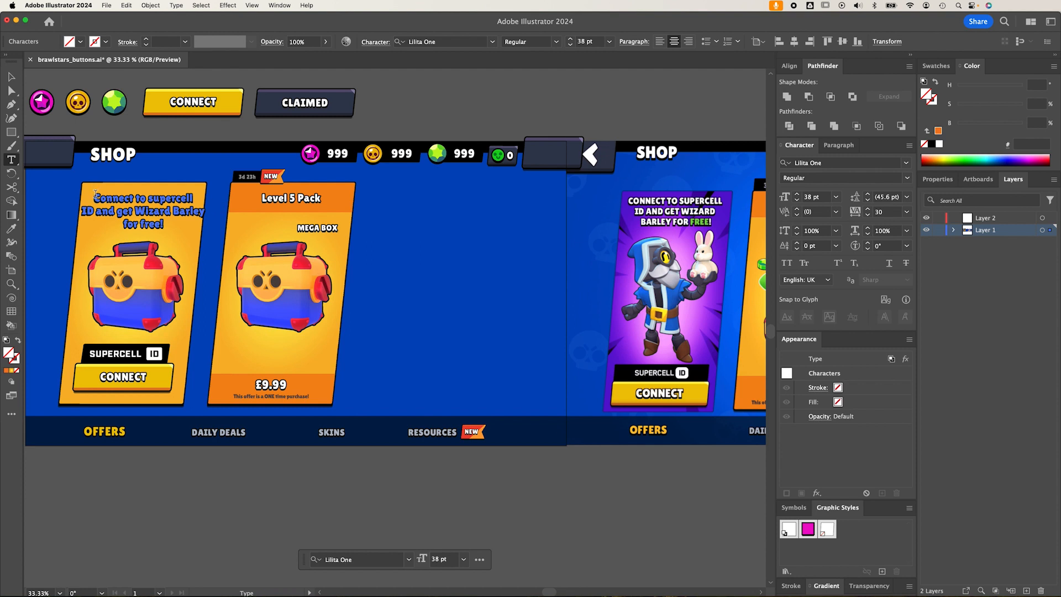
Format the connect card's whole heading as all caps at 31 pt with tracking 0.
left_click_drag(95, 195, 194, 245)
left_click(782, 265)
left_click(569, 45)
left_click(569, 45)
left_click(569, 45)
left_click(569, 45)
left_click(569, 44)
left_click(569, 45)
left_click(569, 44)
left_click(569, 44)
left_click(569, 45)
left_click(569, 39)
left_click(569, 38)
left_click(883, 212)
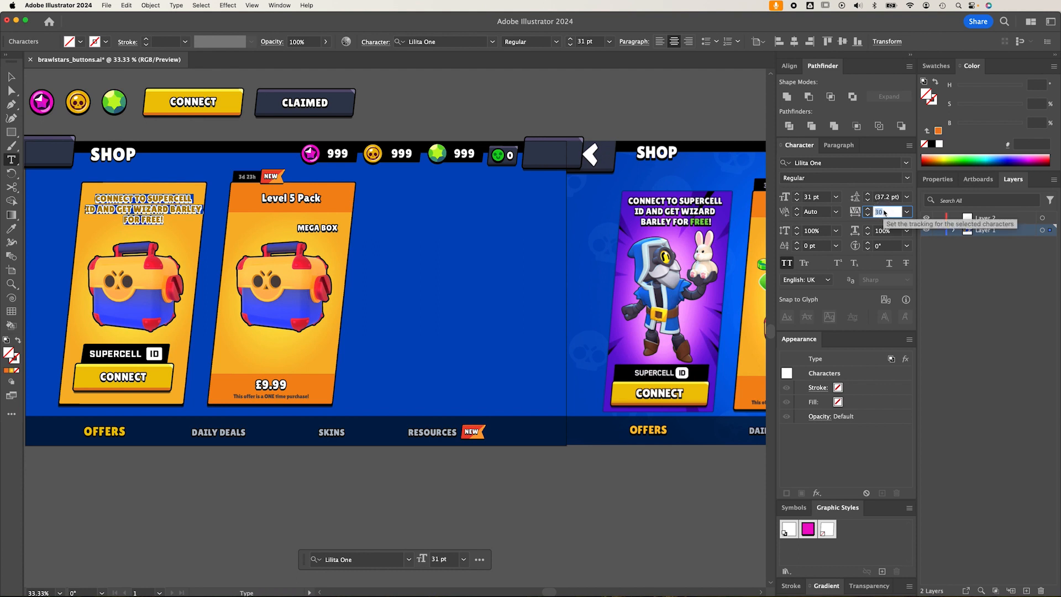
type("0")
key("Return")
Nudge the three-line heading slightly upwards on the connect card.
left_click(11, 79)
key("Up")
key("Up")
key("Up")
key("Up")
key("Up")
key("Up")
key("Up")
key("Up")
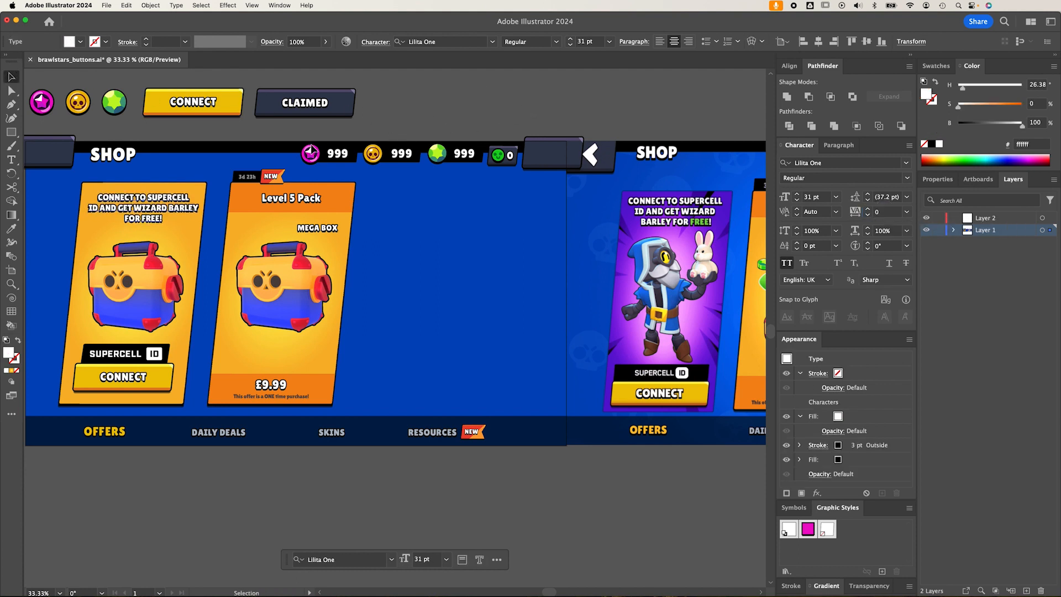
key("Up")
key("Up")
left_click(399, 199)
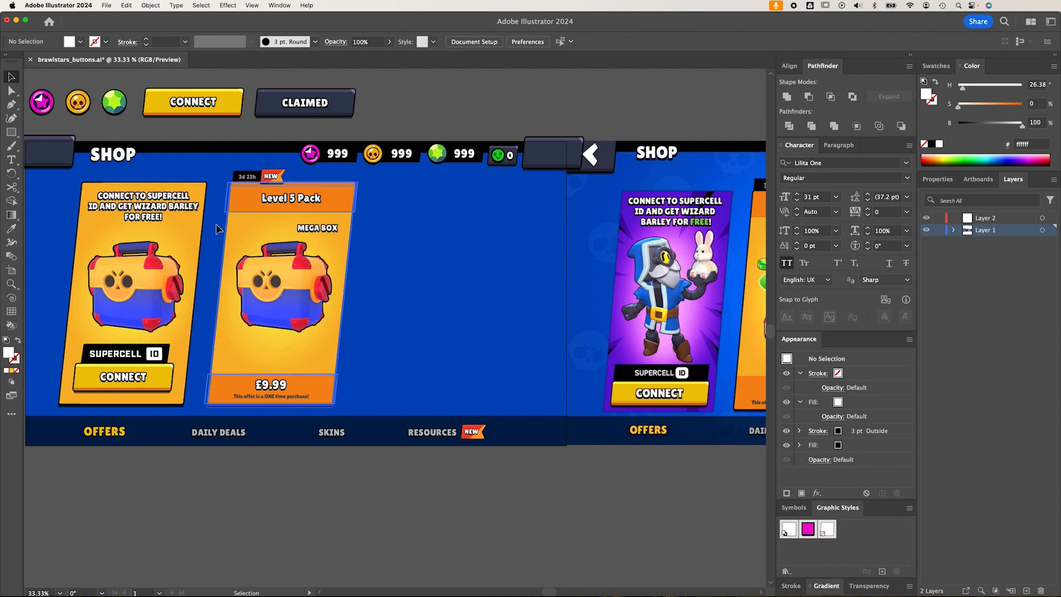
Recolour the inner stop of the connect card's radial gradient to light pink sampled from the reference card's background.
key("a")
left_click(177, 229)
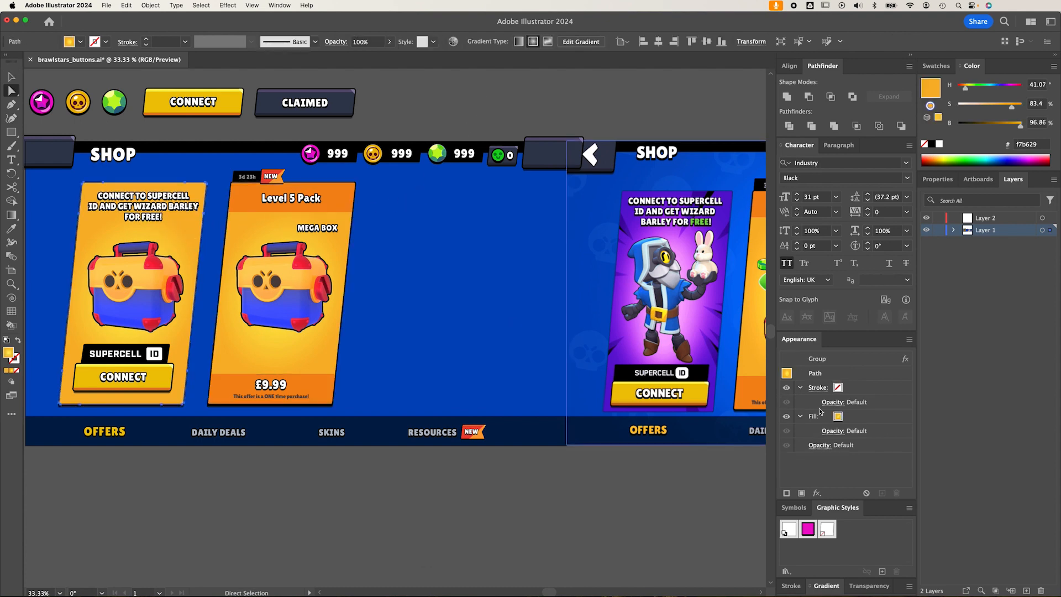
left_click(850, 416)
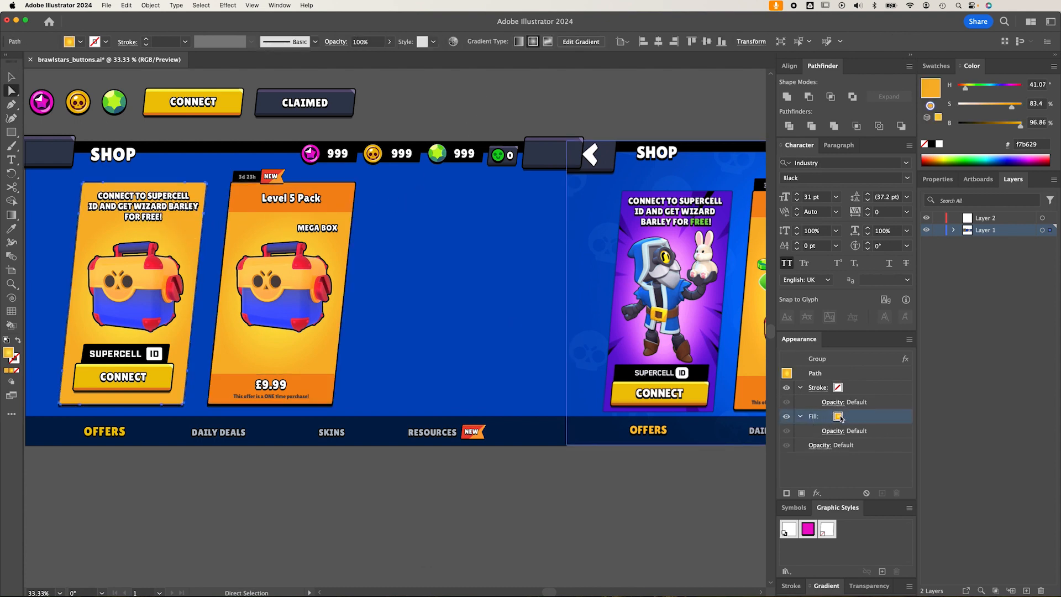
left_click(837, 417)
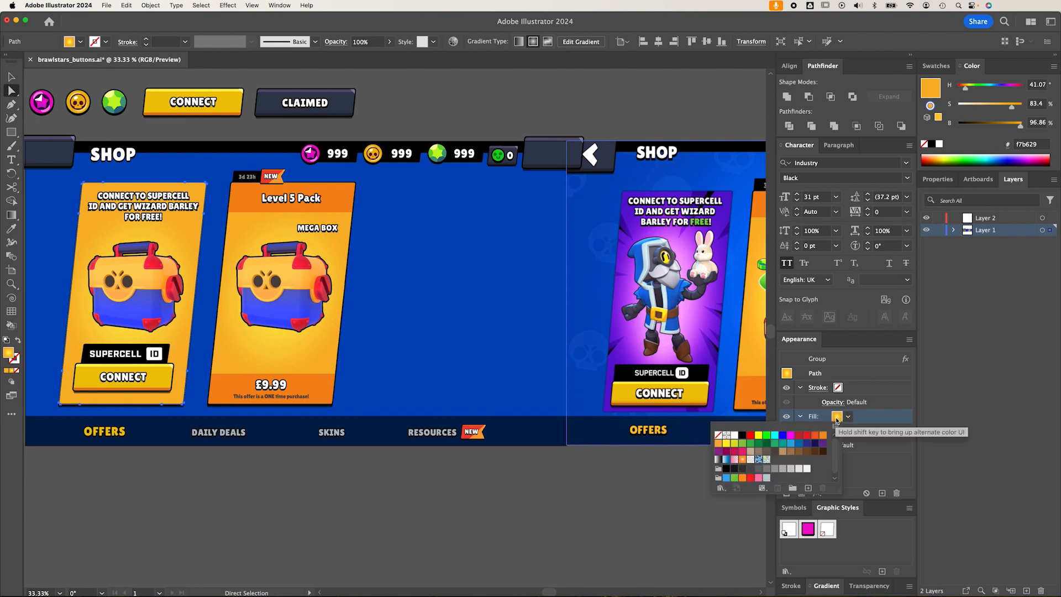
left_click(825, 586)
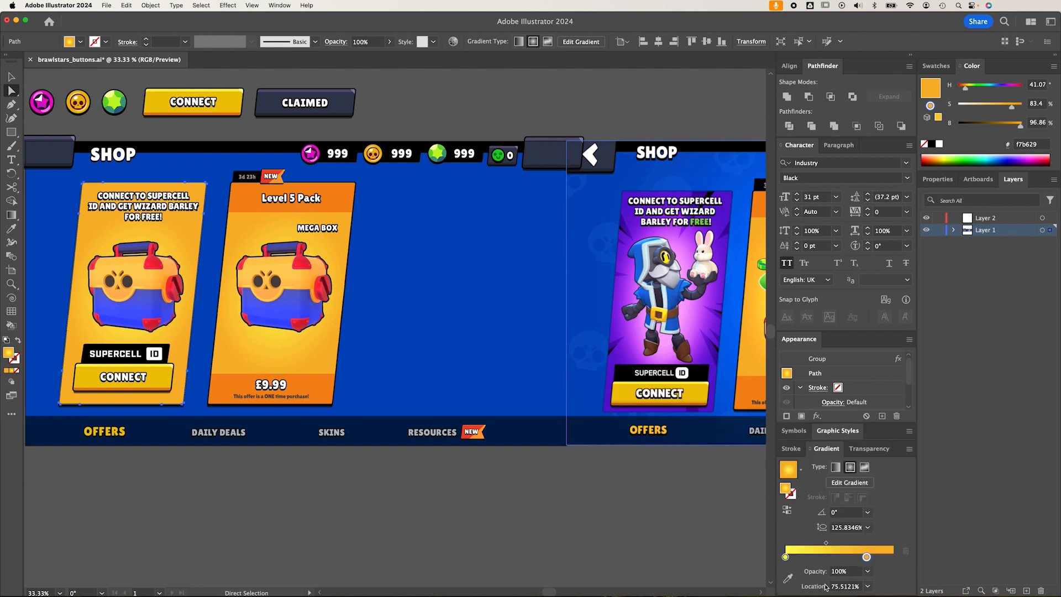
left_click(785, 556)
left_click(787, 578)
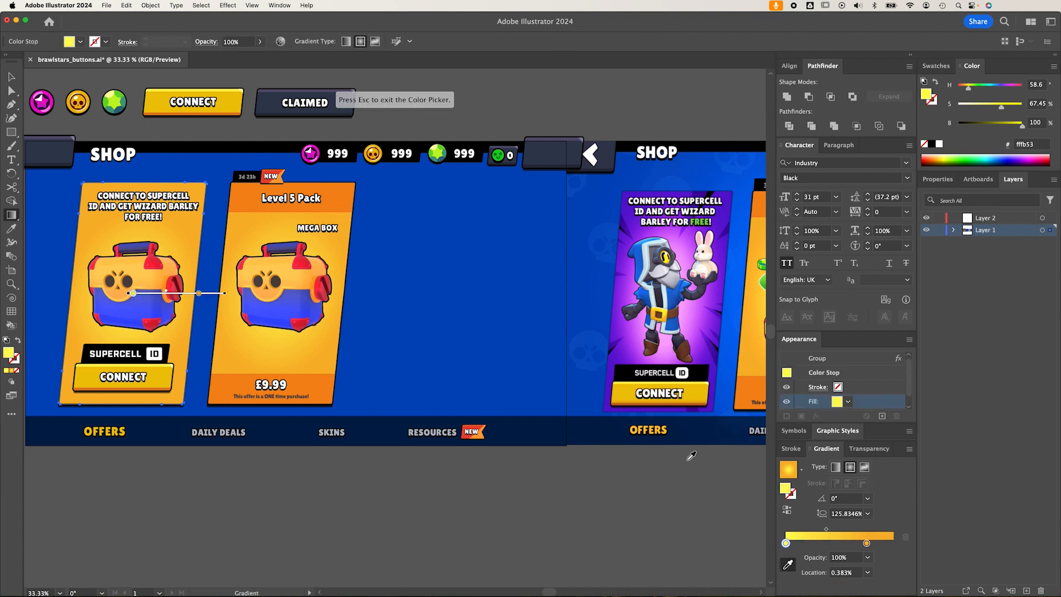
left_click(687, 306)
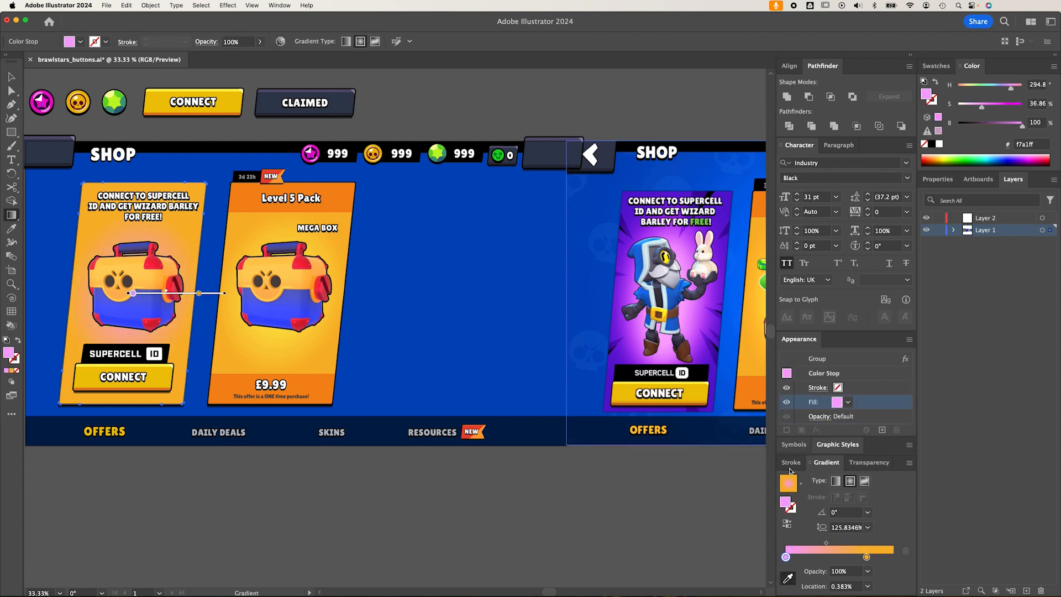
Recolour the outer stop of the connect card's gradient to dark purple sampled from the reference card's upper corner.
left_click(866, 557)
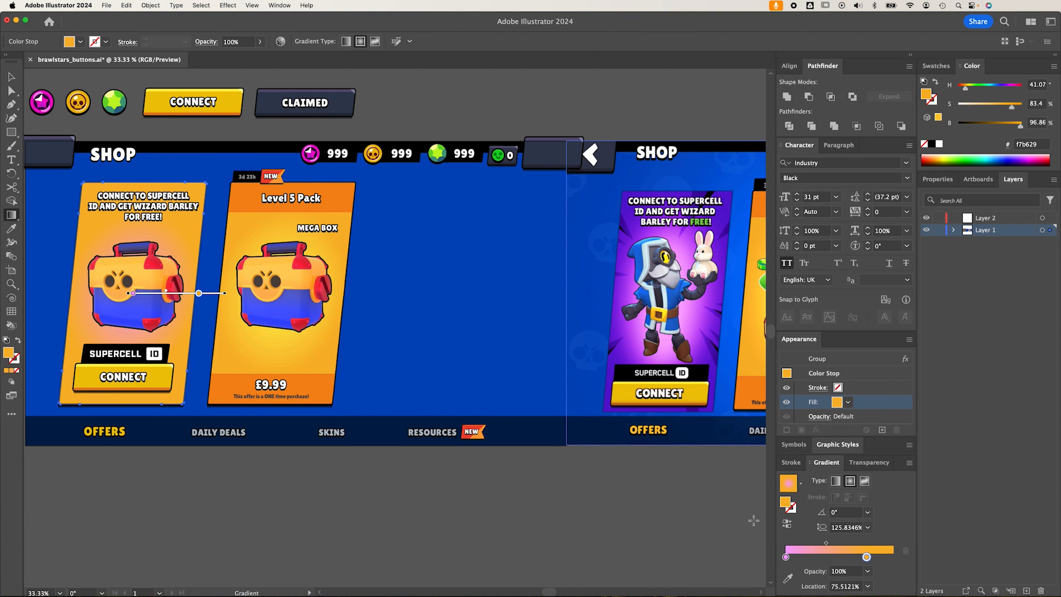
left_click(788, 577)
left_click(732, 188)
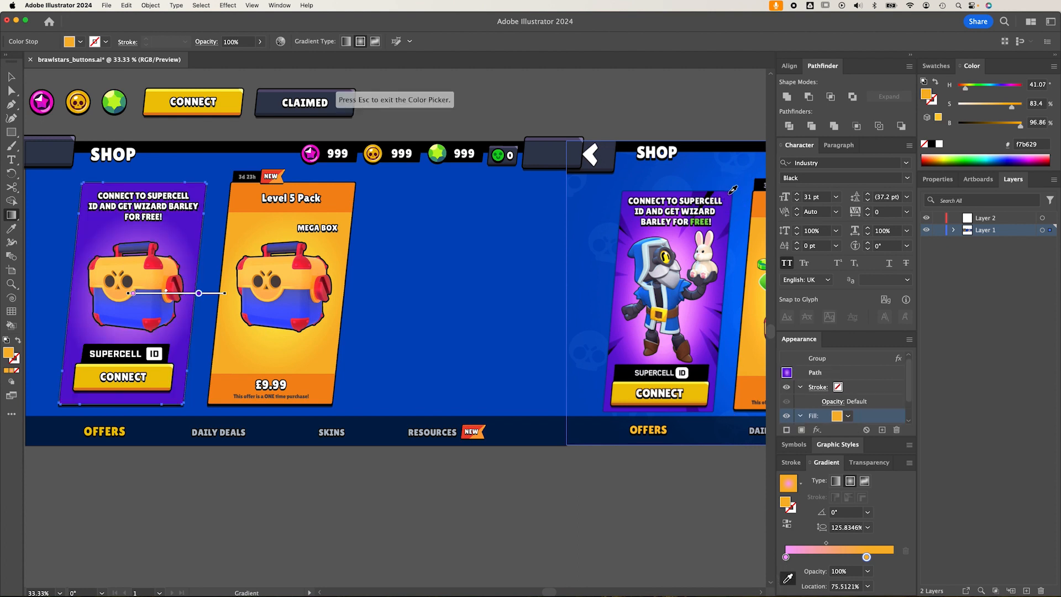
key("v")
left_click(172, 499)
Draw thin triangular rays with the Pen tool at the connect card's upper left edge, pointing towards the loot box.
key("p")
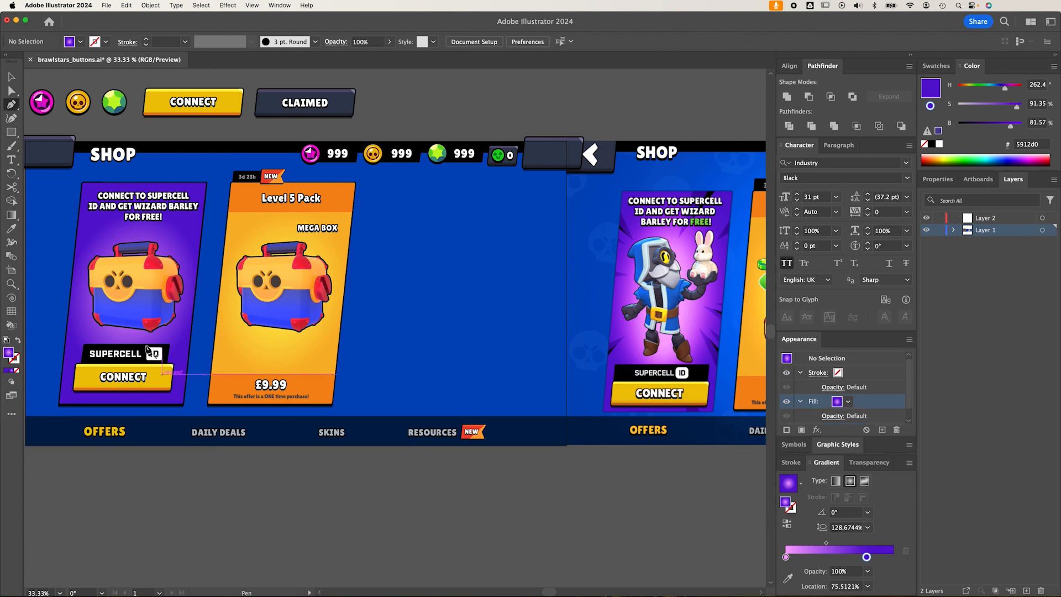
left_click(72, 192)
left_click(68, 202)
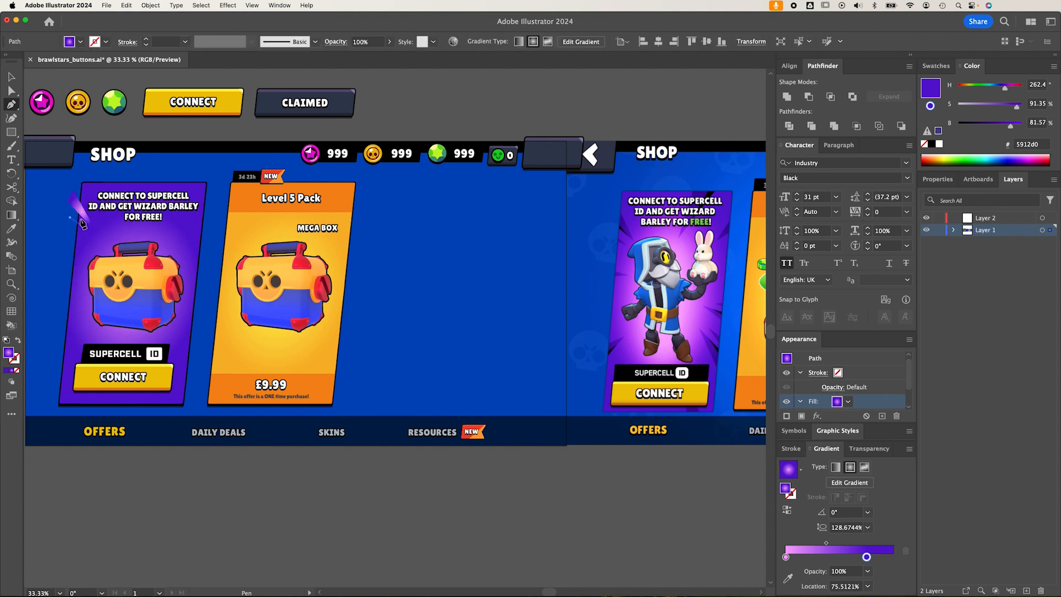
left_click(71, 213)
left_click(71, 214)
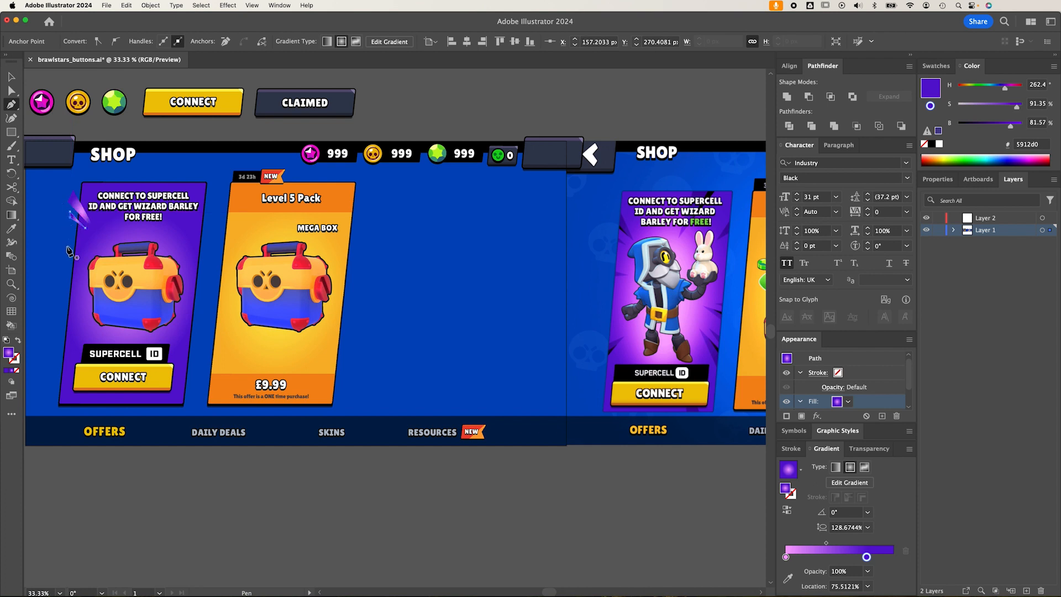
Draw another thin triangular ray from the card's left edge to the loot box handle and adjust its inner tip.
left_click(58, 236)
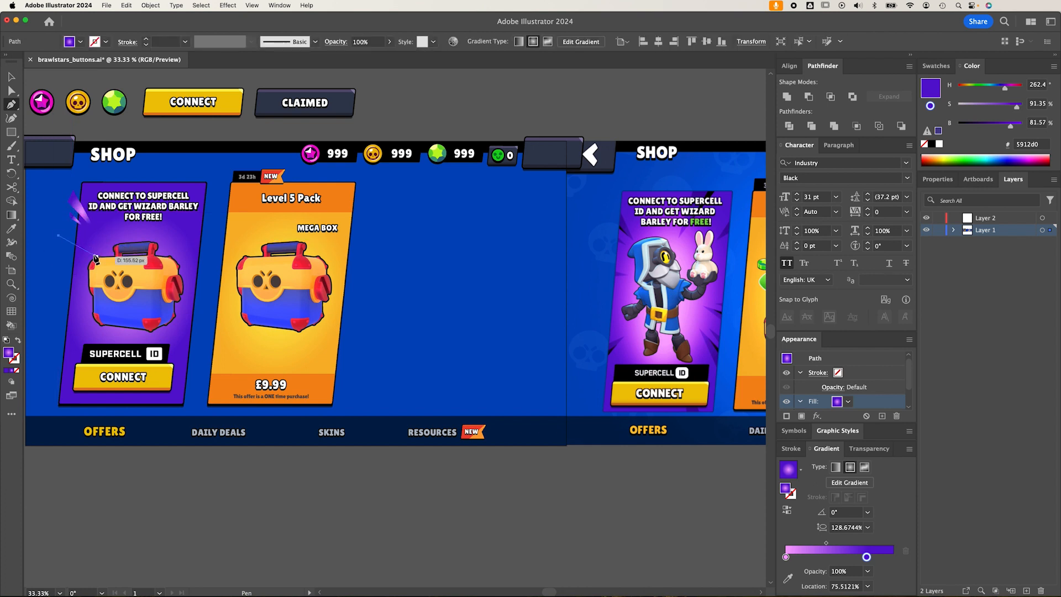
left_click(93, 254)
left_click(58, 237)
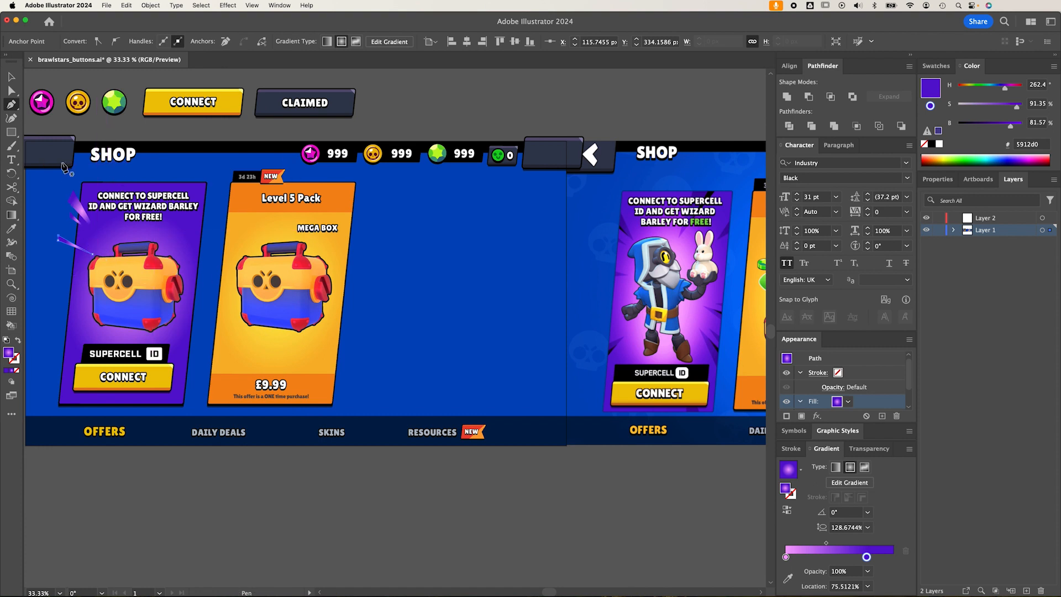
left_click(12, 91)
left_click_drag(91, 253, 92, 261)
Select all the rays together and change their gradient fill to solid purple 5912d0.
key("v")
left_click(79, 210, "shift")
left_click(74, 220, "shift")
key("i")
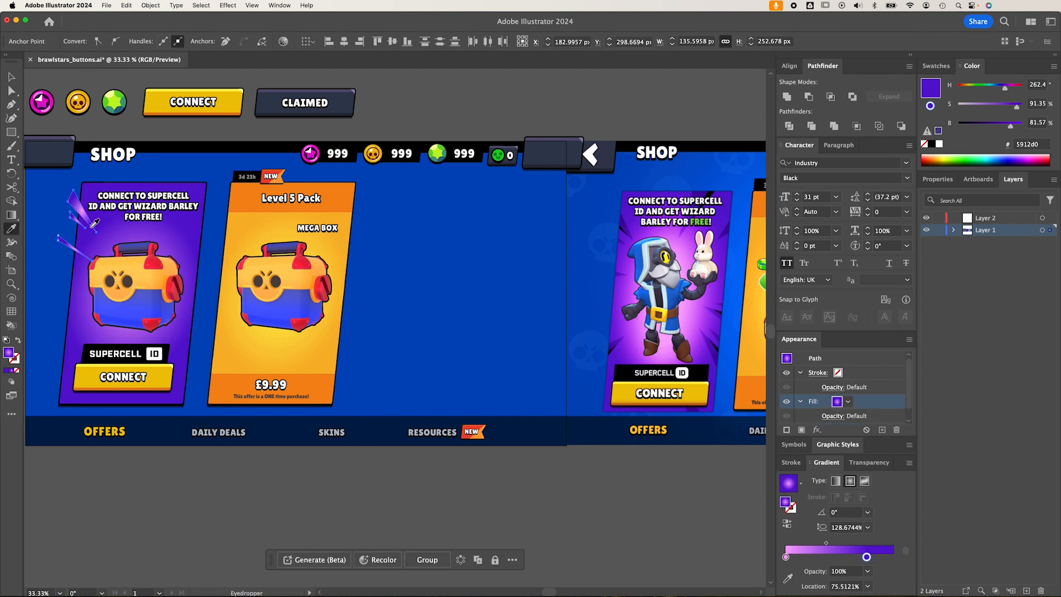
left_click(8, 370)
key("v")
left_click(124, 462)
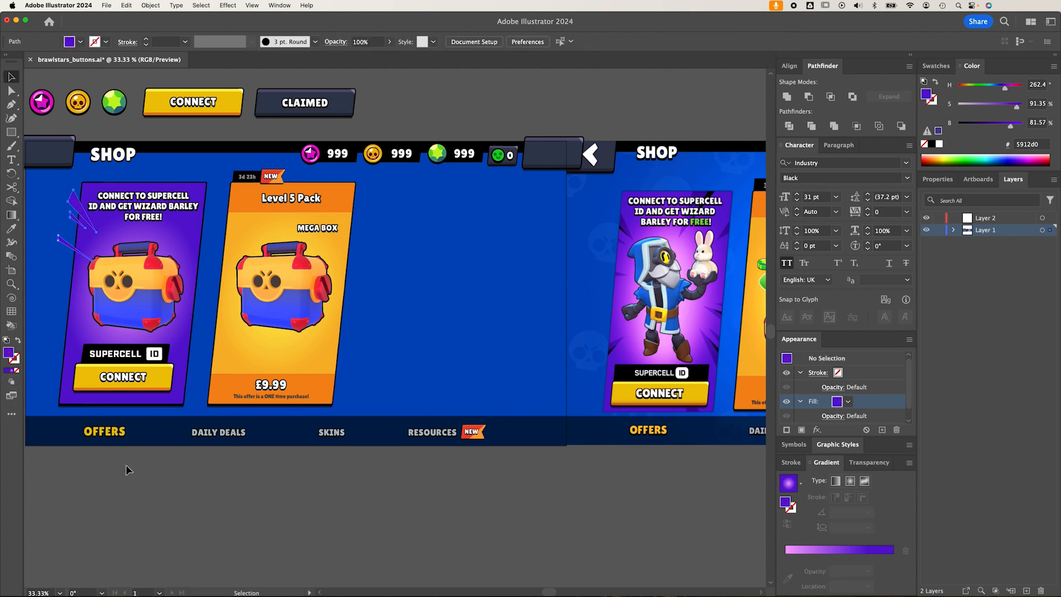
Recolour the middle ray at the connect card's upper left with the dark tone sampled from the reference card.
left_click(75, 206)
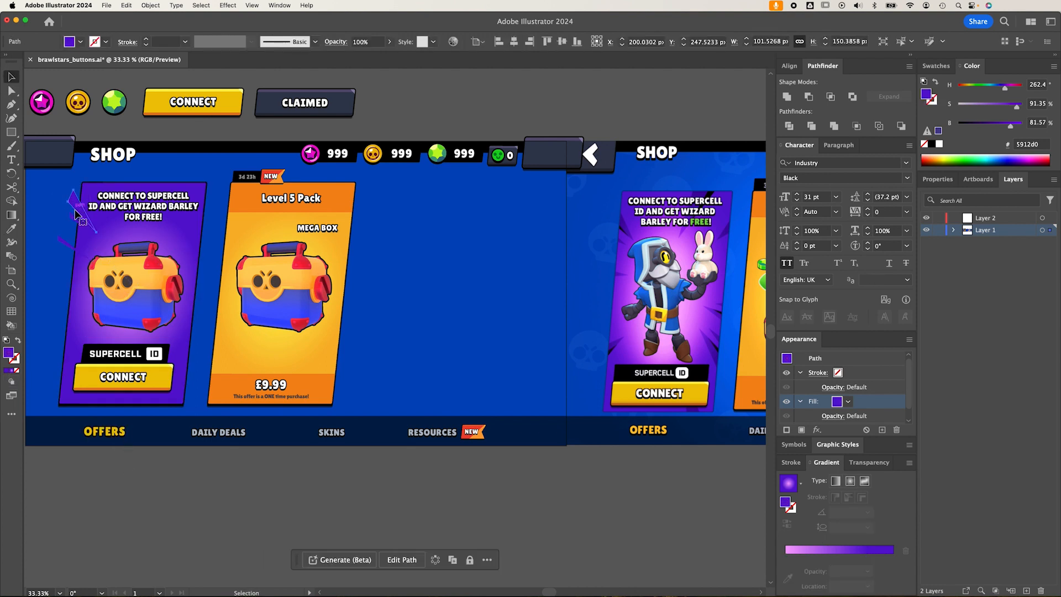
left_click(76, 219)
key("i")
left_click(621, 228)
key("v")
Set the opacity of the two purple rays at the connect card's upper left to 60%.
left_click(74, 203)
left_click(65, 243, "shift")
double_click(360, 42)
type("60")
key("Return")
key("Return")
key("Escape")
Move all three rays together slightly right and down, about 17 px by 9 px, onto the connect card.
left_click(74, 204)
left_click(75, 219, "shift")
left_click(66, 243, "shift")
left_click_drag(72, 215, 78, 217)
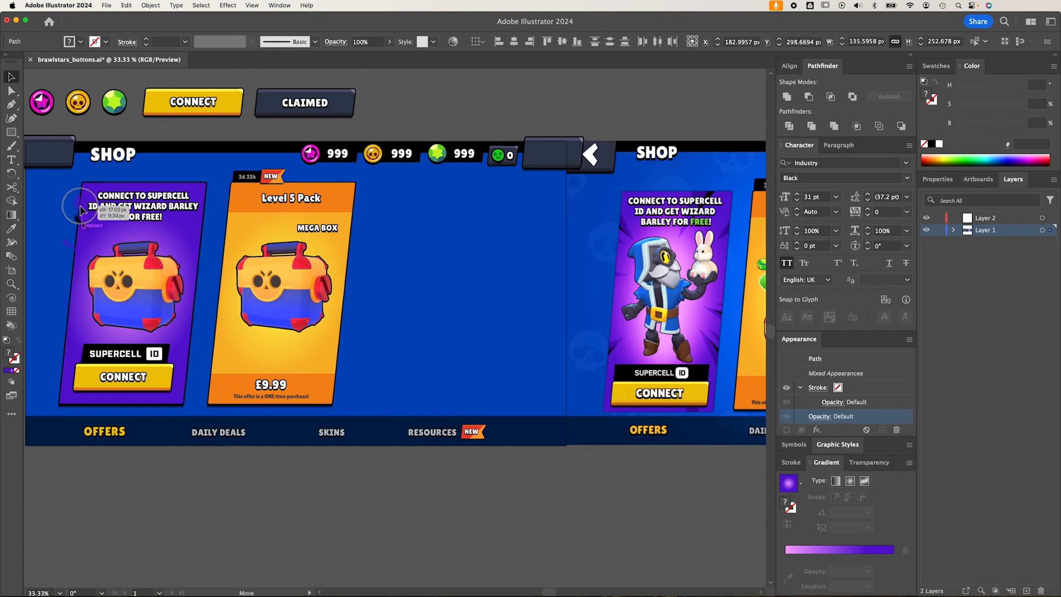
Pull the outer edge of the connect card's radial gradient inwards and its pink centre stop outwards.
key("a")
left_click(183, 237)
key("g")
mouse_move(204, 293)
left_mouse_down()
mouse_move(216, 293)
mouse_move(186, 291)
left_mouse_up()
left_click_drag(133, 294, 144, 293)
Select the three rays on the connect card and cut them out of the artwork.
key("a")
left_click(77, 204)
left_click(81, 221, "shift")
left_click(70, 243, "shift")
key("super+x")
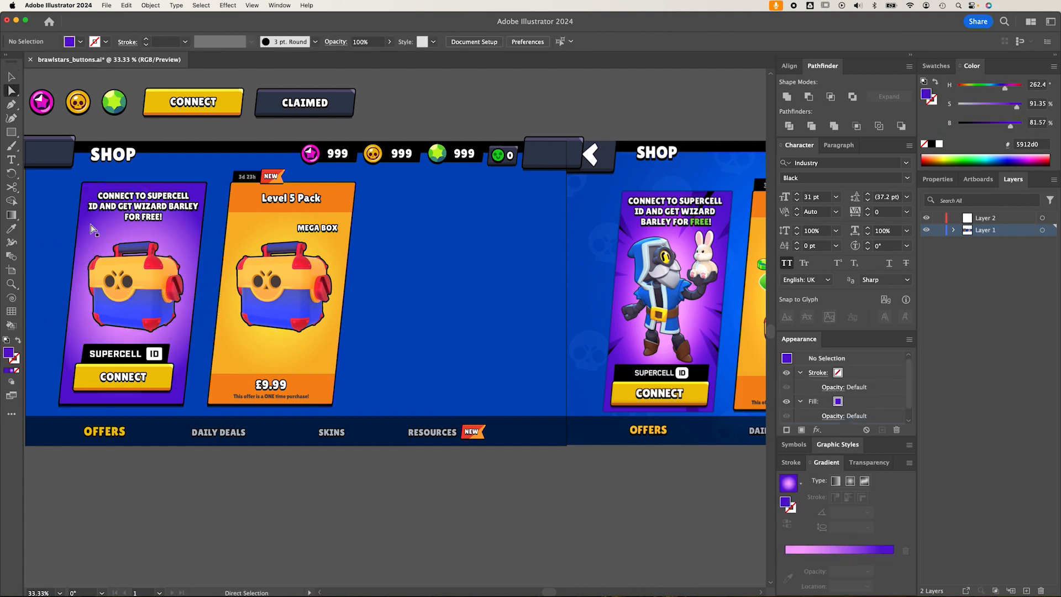
Locate the connect card's group in the layer structure, paste the rays and place them at the card's upper left corner.
left_click(92, 230)
left_click(981, 591)
left_click(966, 398)
left_click(979, 410)
left_click(993, 422)
key("super+v")
key("v")
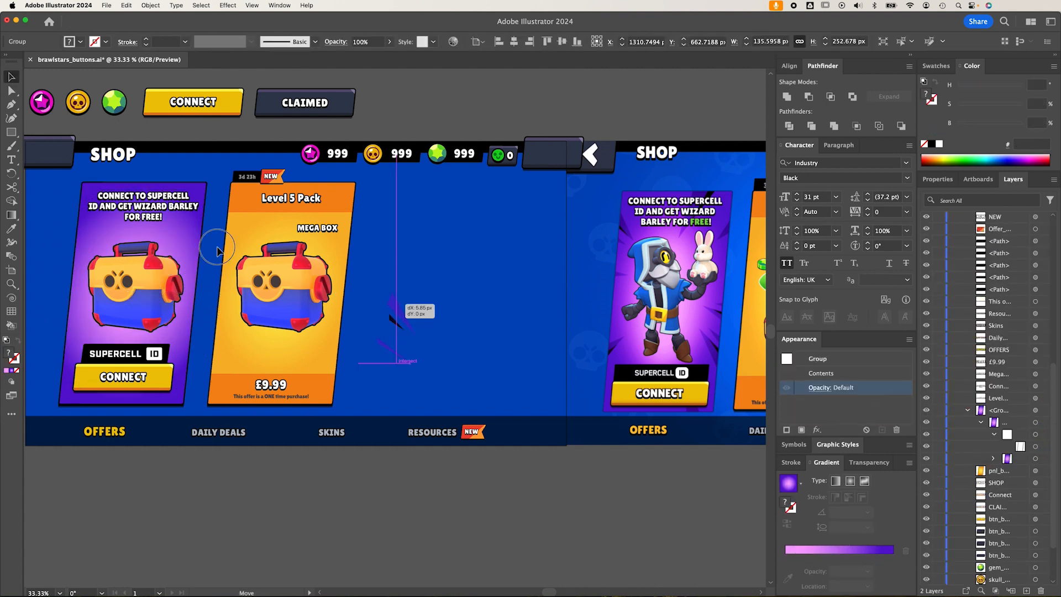
left_click_drag(392, 306, 77, 193)
Move the ray group into the connect card's clipping group so the card's outline masks it.
scroll(994, 426, "up", 10)
left_click_drag(998, 229, 1001, 465)
left_click(127, 544)
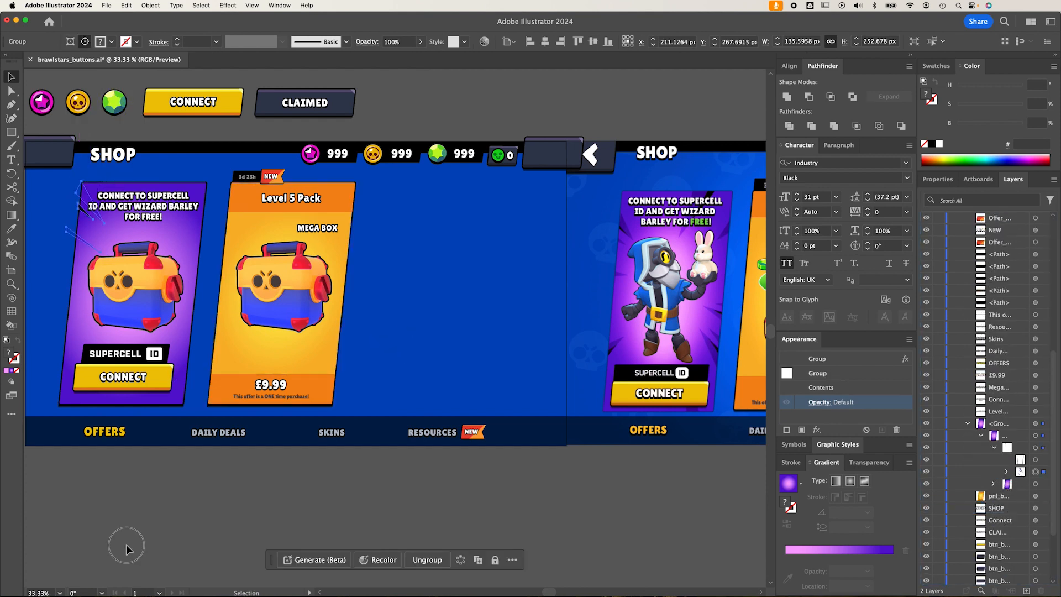
Isolate the connect card group, place a copy of the rays at its lower left edge and reflect it.
left_click(81, 239)
double_click(80, 239)
left_click(95, 200)
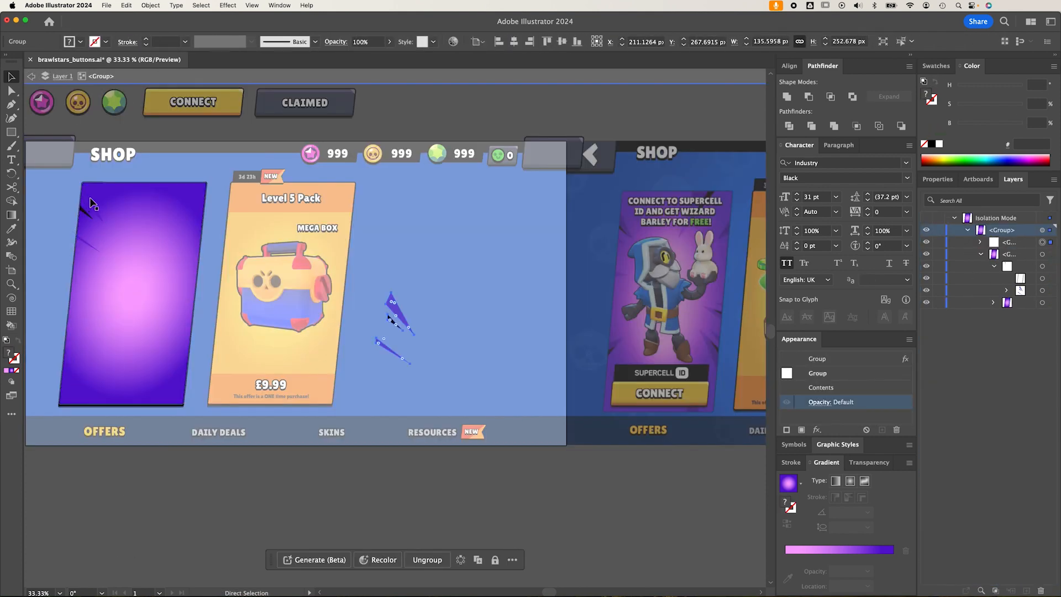
left_click_drag(92, 198, 81, 328)
right_click(81, 320)
mouse_move(111, 504)
left_click(208, 536)
left_click(586, 382)
left_click_drag(72, 370, 65, 362)
left_click(90, 214)
Paste another copy of the rays, place it along the connect card's right edge and reflect it to point inwards.
key("super+v")
left_click_drag(397, 306, 216, 199)
right_click(192, 276)
mouse_move(223, 461)
left_click(327, 485)
left_click(589, 380)
key("e")
key("v")
key("e")
Reflect the ray group at the connect card's upper right corner so it points towards the centre.
right_click(217, 201)
mouse_move(246, 385)
left_click(322, 421)
left_click(589, 380)
key("v")
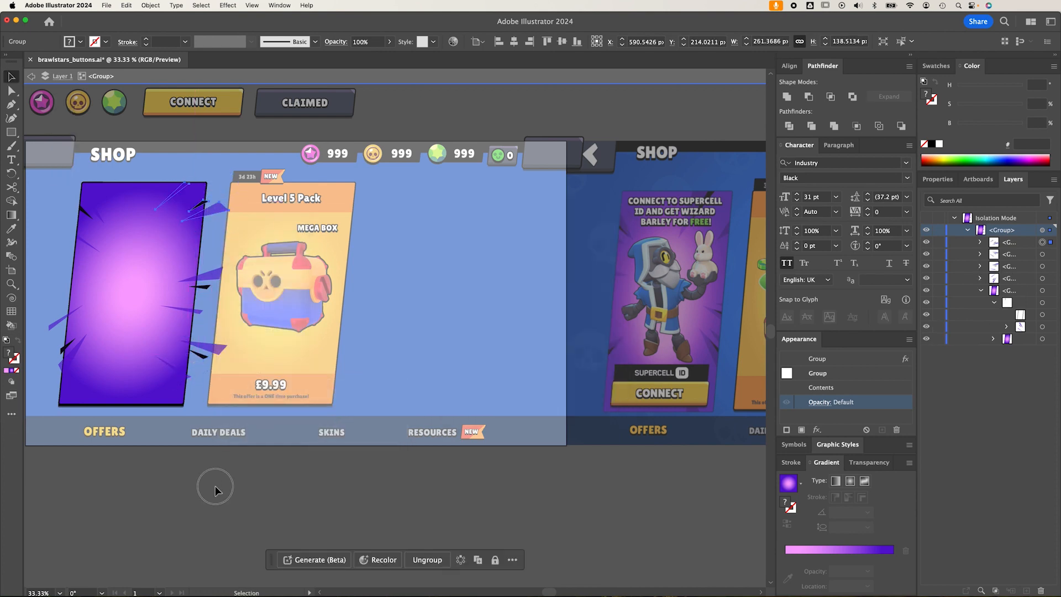
Move the remaining ray copies into the connect card's clipping group and leave isolation mode.
double_click(216, 485)
double_click(214, 216)
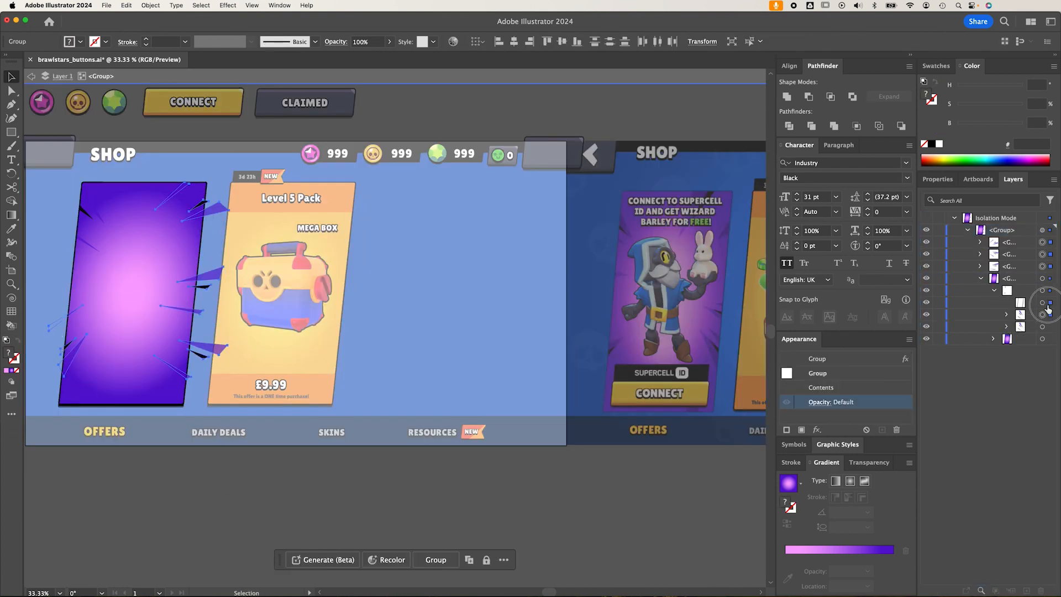
left_click_drag(1050, 256, 1050, 268)
double_click(344, 503)
left_click_drag(357, 447, 386, 457)
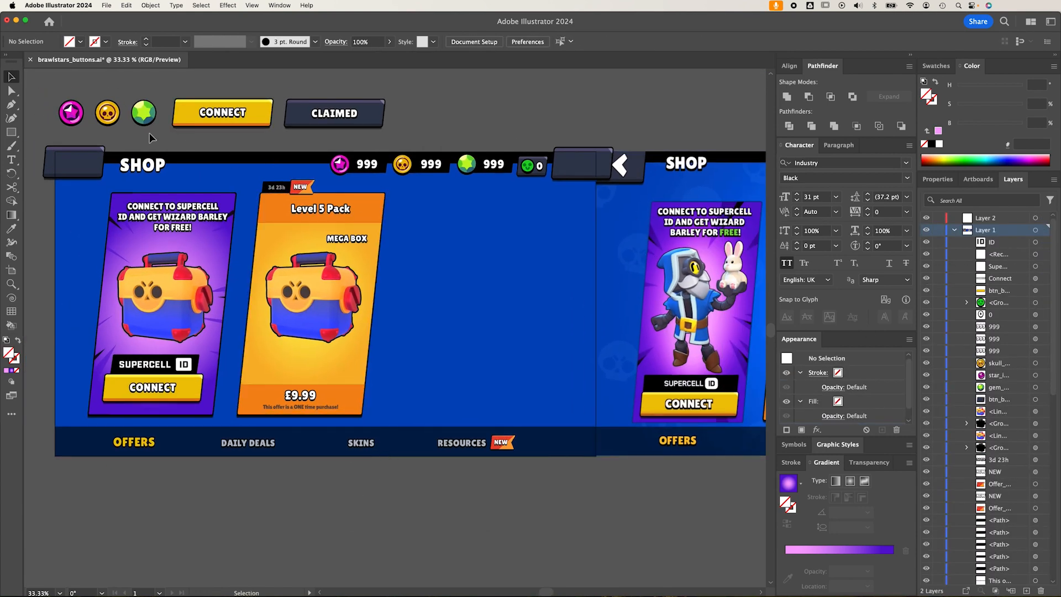
Open the skull_icon symbol for editing, copy its skull compound path and leave the symbol.
left_click(108, 113)
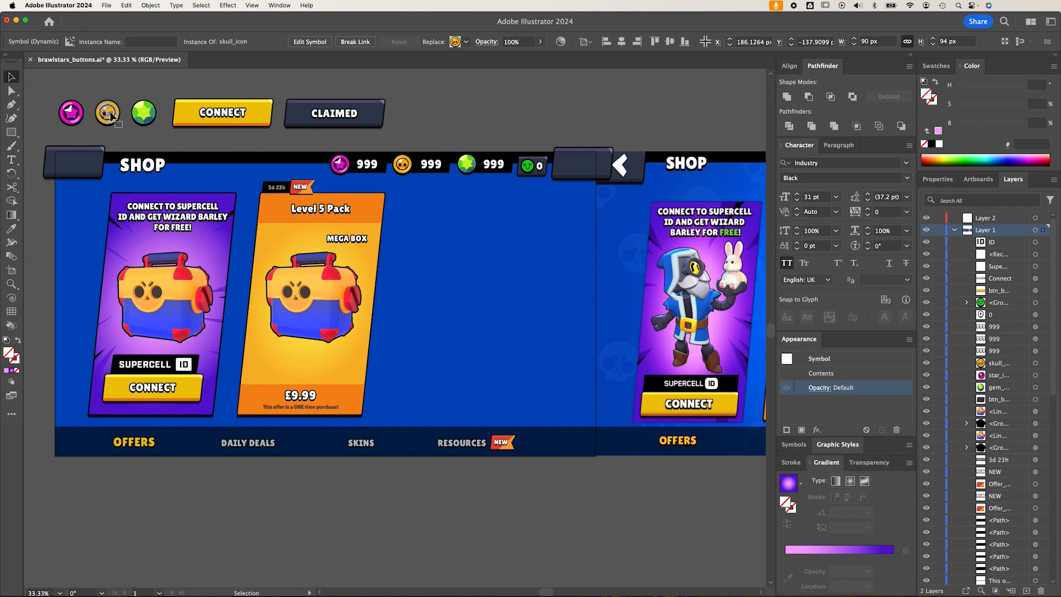
scroll(111, 114, "up", 5)
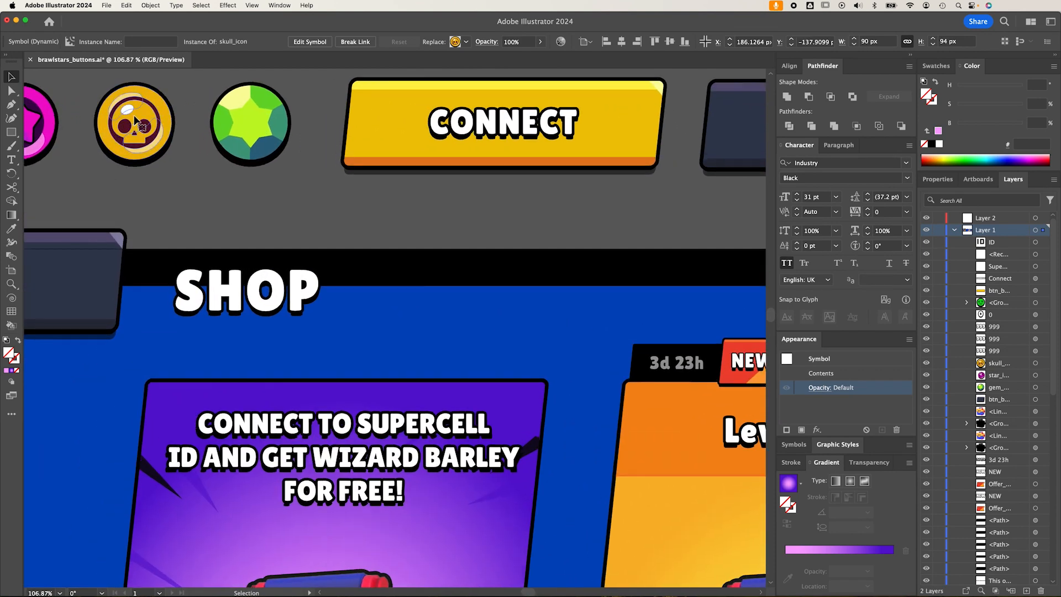
double_click(141, 118)
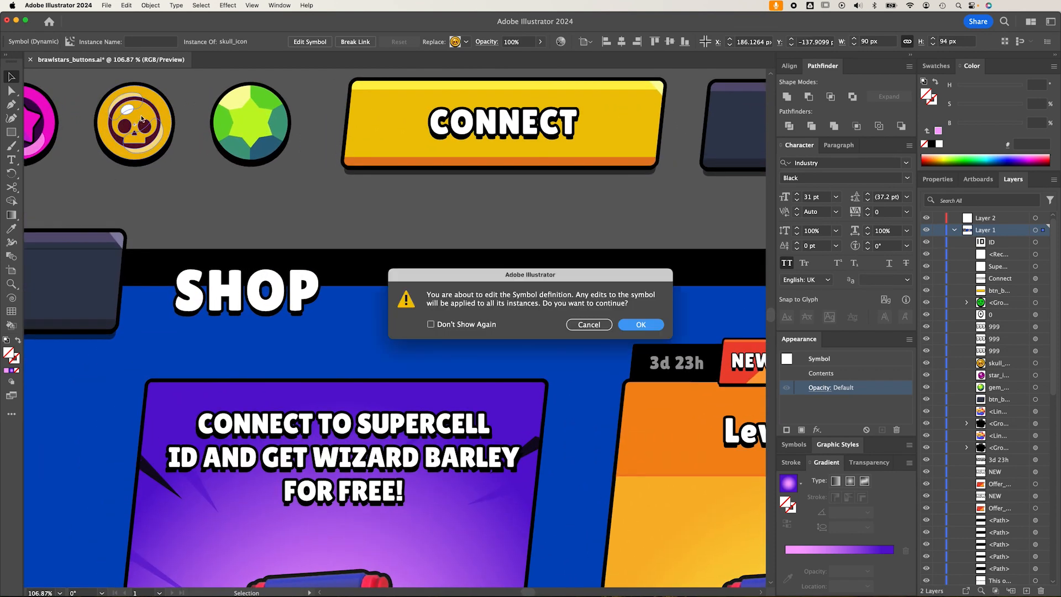
left_click(641, 325)
left_click(143, 115)
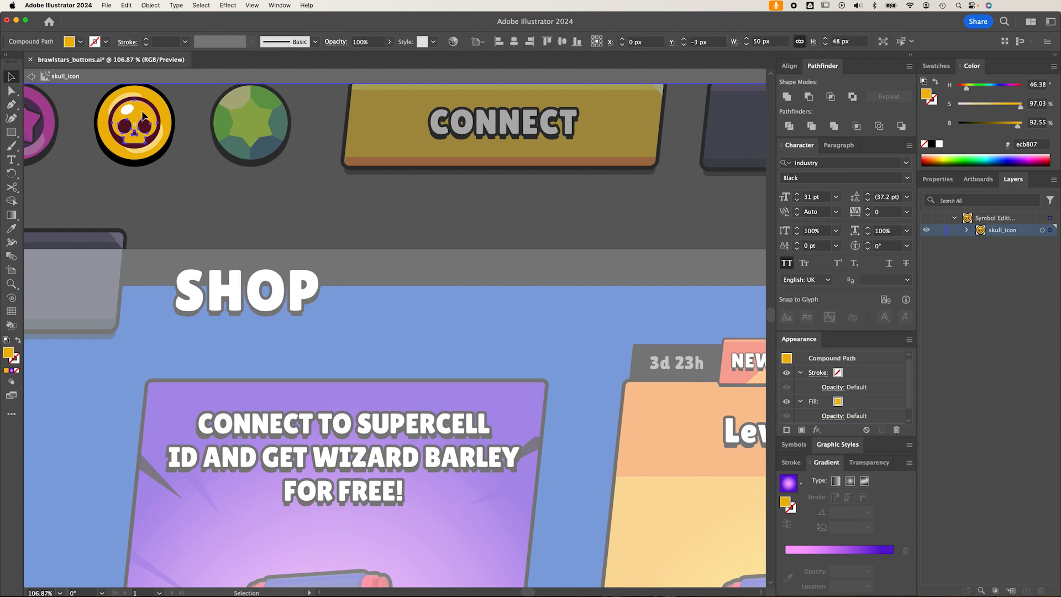
double_click(212, 209)
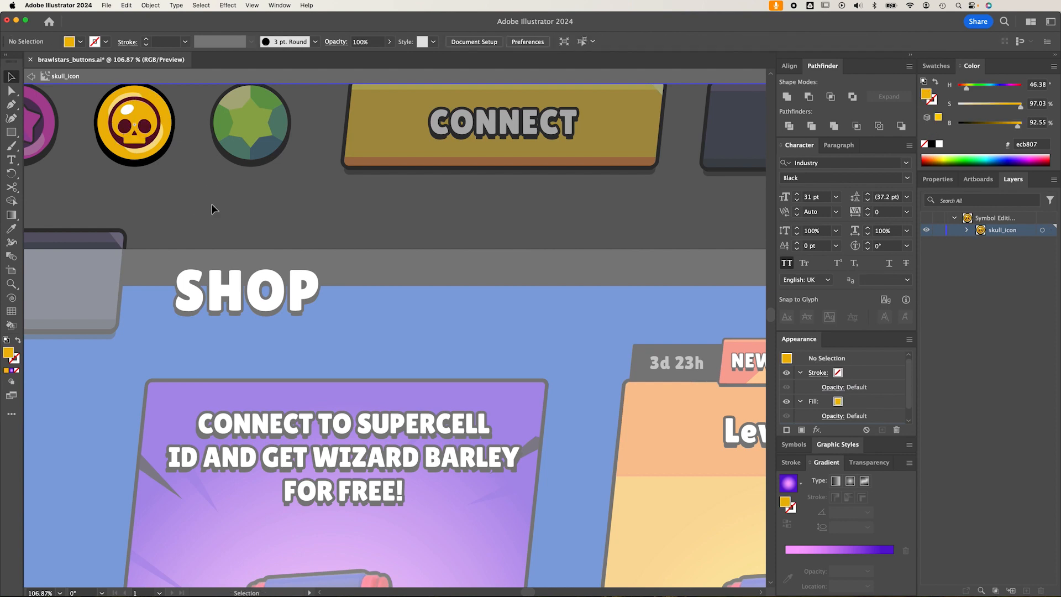
Paste the skull onto the empty blue background, enlarge it to about 156 × 149 px and arrange three copies in a triangle.
key("super+minus")
key("super+minus")
key("super+minus")
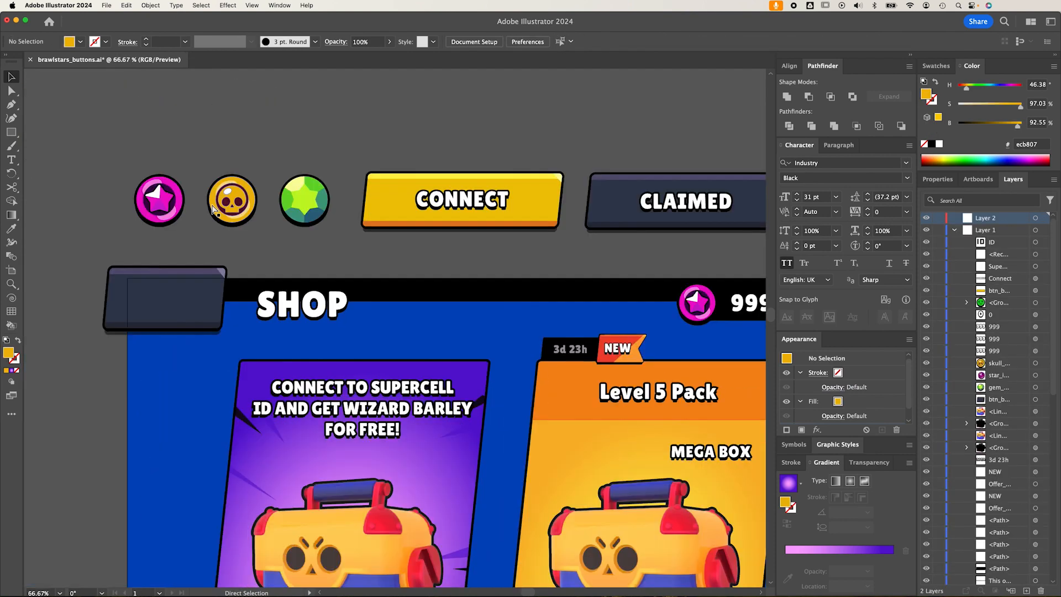
left_click_drag(443, 331, 286, 162)
key("super+minus")
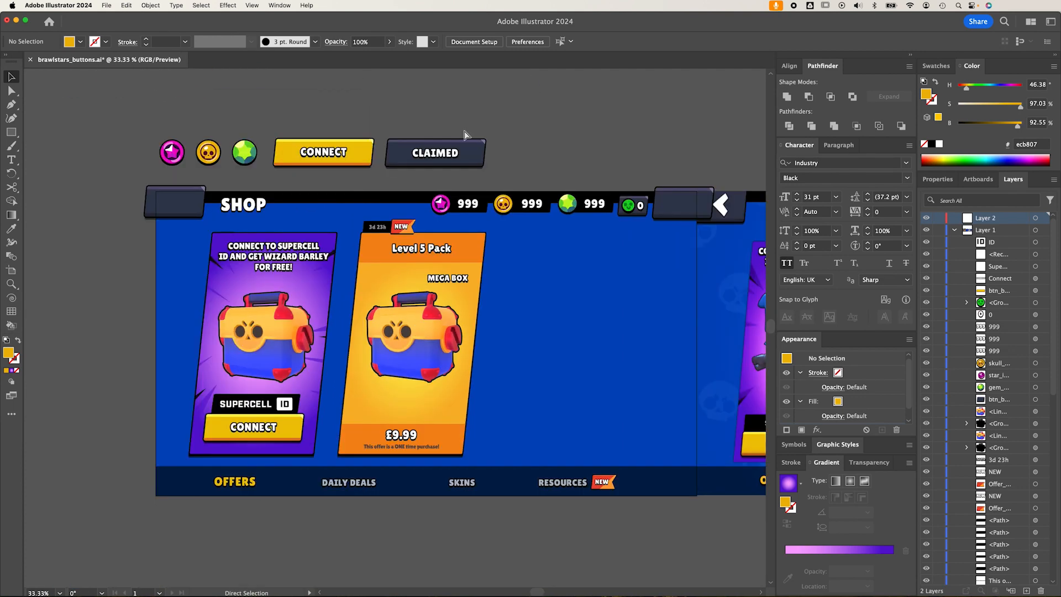
left_click_drag(531, 145, 421, 170)
key("super+v")
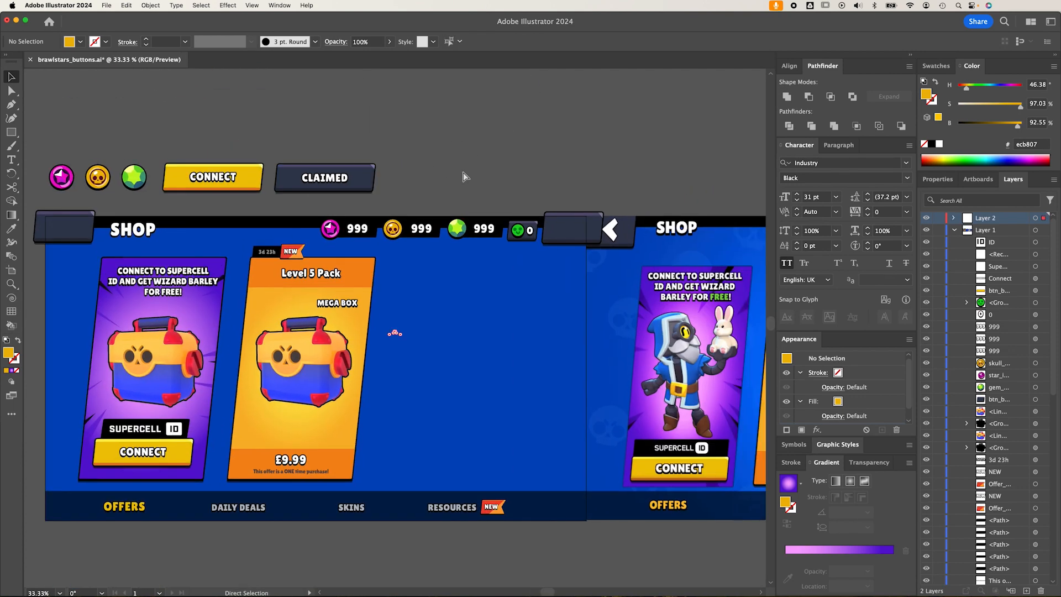
key("e")
left_click_drag(399, 321, 469, 353)
key("v")
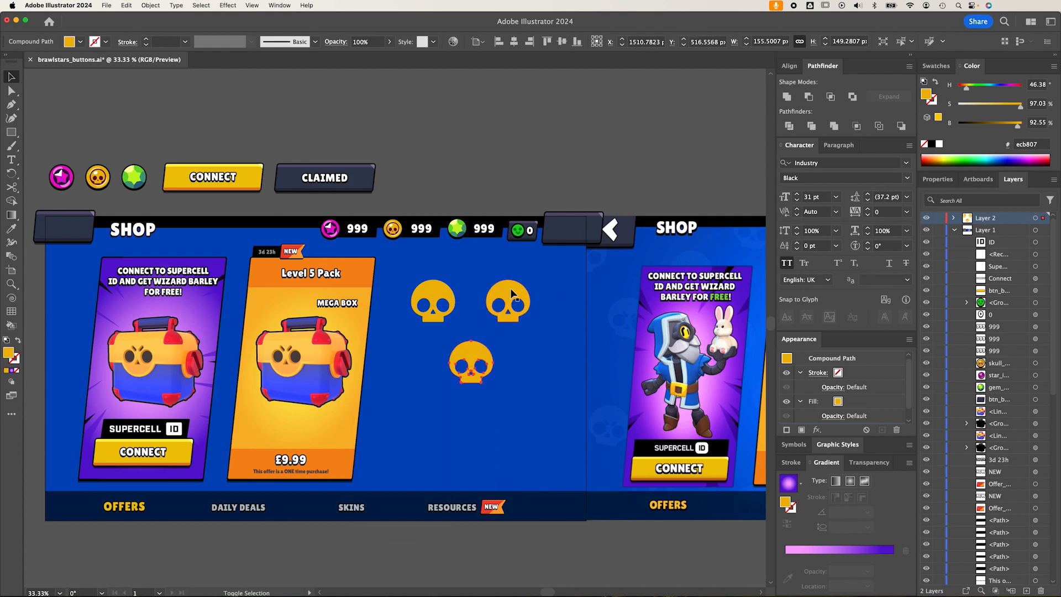
Select all three large skulls and recolour them blue 0853c5 with the Eyedropper.
left_click(513, 291, "shift")
left_click(433, 285, "shift")
key("i")
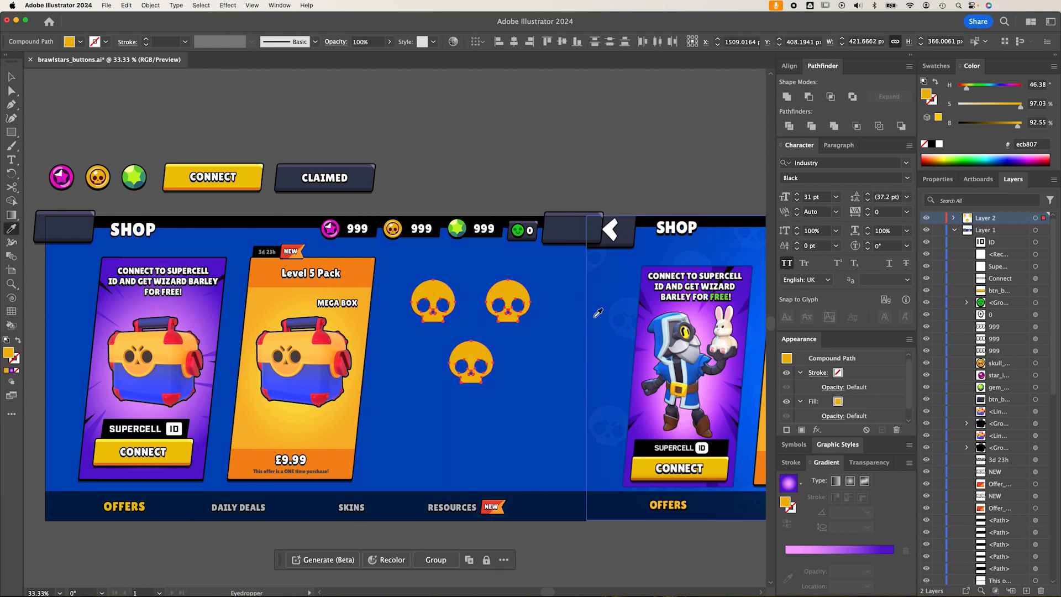
left_click(495, 255)
key("v")
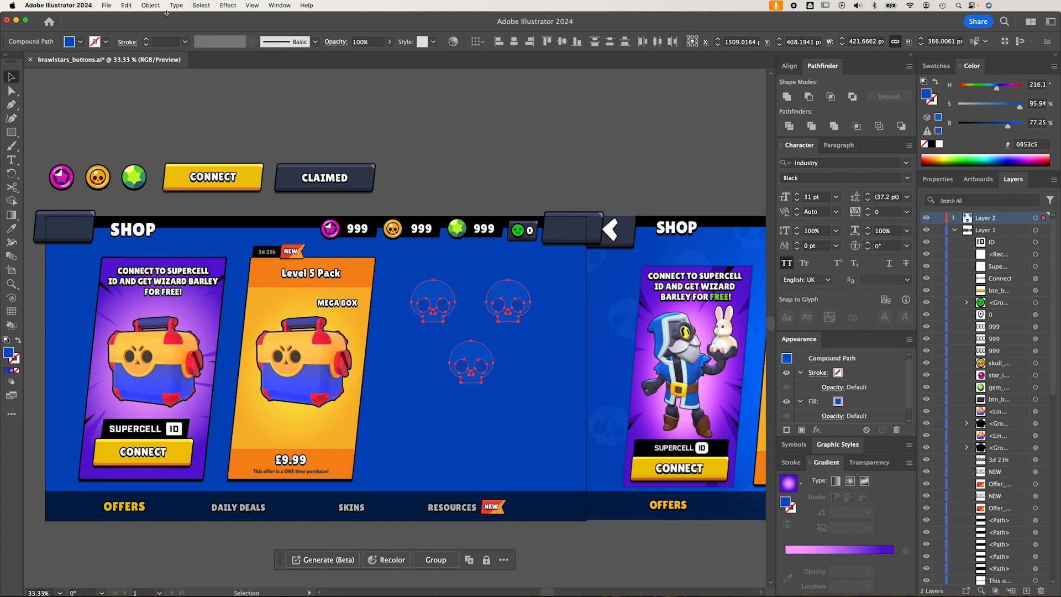
Make a repeating pattern from the three blue skulls with a tile of 512 × 444.4158 px.
left_click(150, 6)
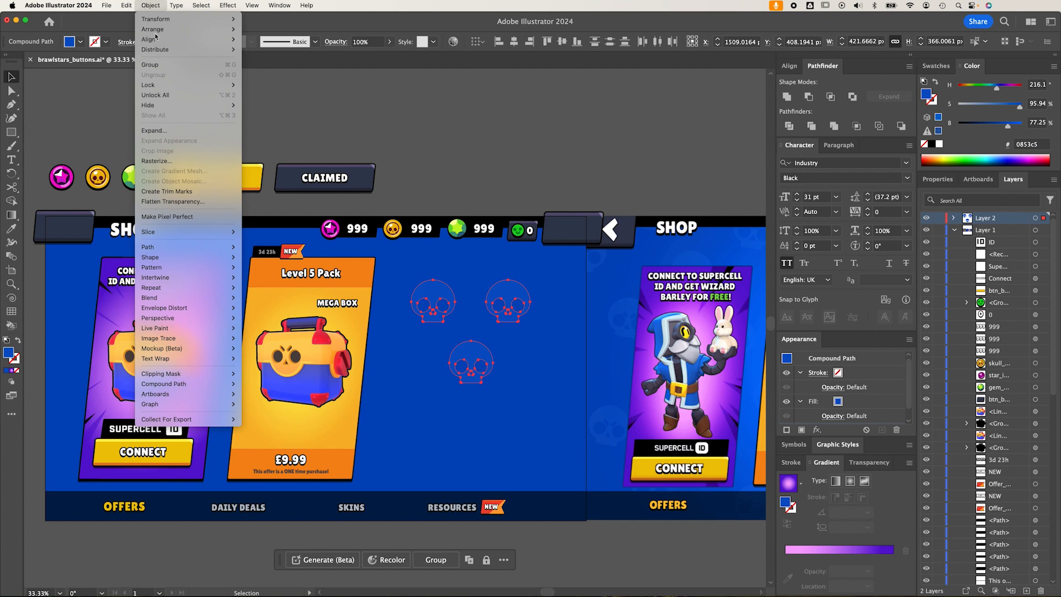
mouse_move(181, 267)
left_click(266, 268)
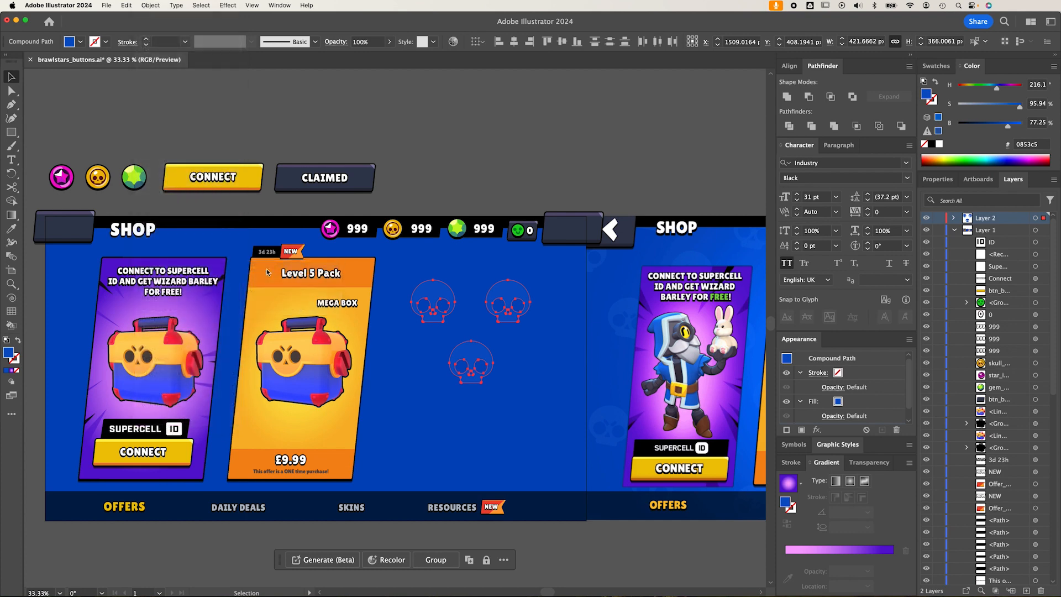
left_click(640, 331)
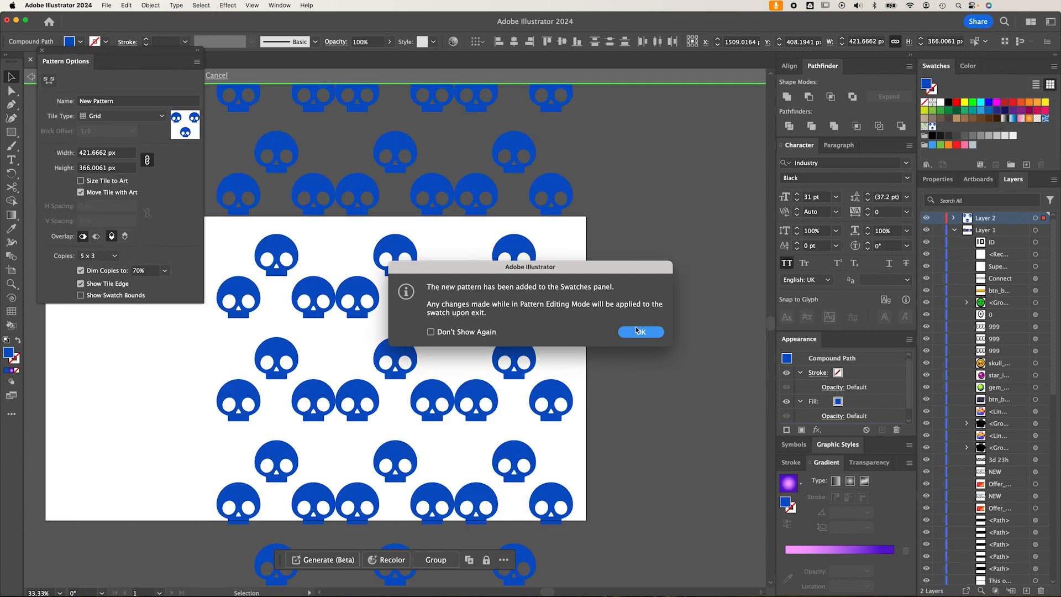
Delete the pattern tile's upper right skull, move the lower skull to the right and exit pattern editing.
left_click(396, 355)
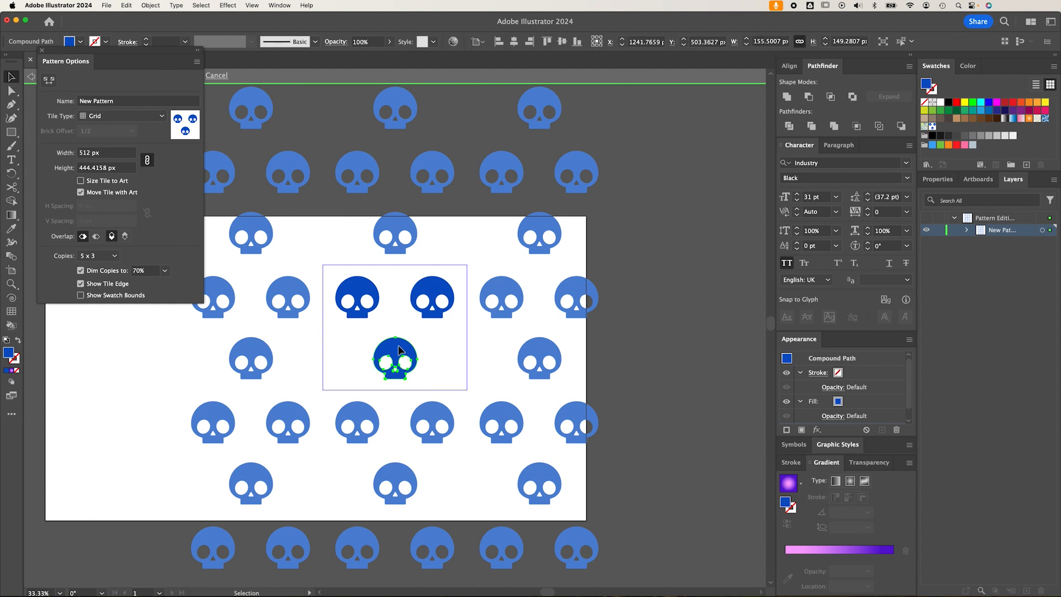
left_click(432, 298)
key("Delete")
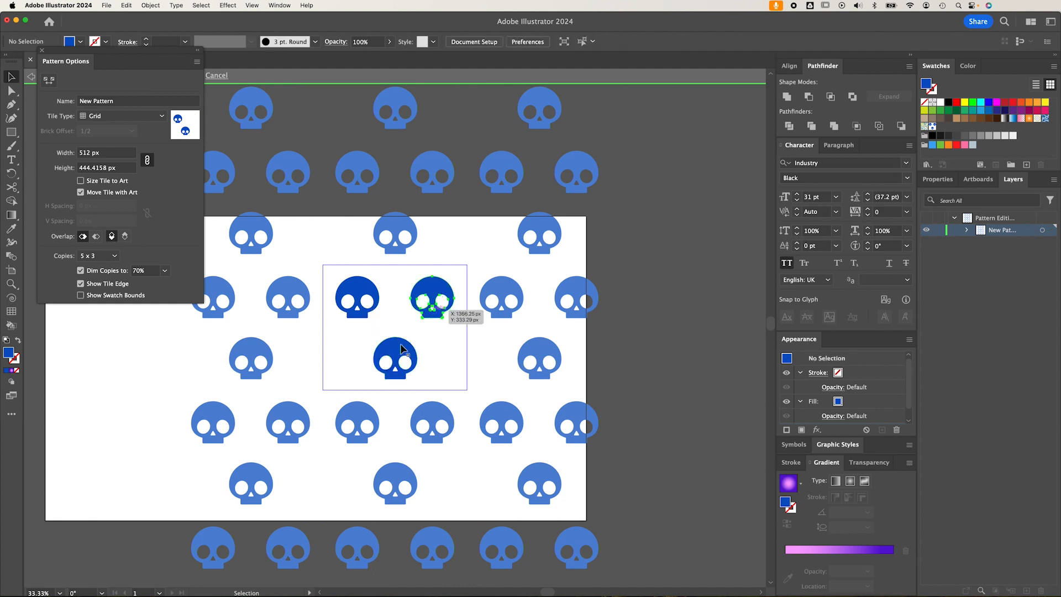
left_click_drag(402, 349, 433, 340)
left_click(624, 290)
double_click(624, 290)
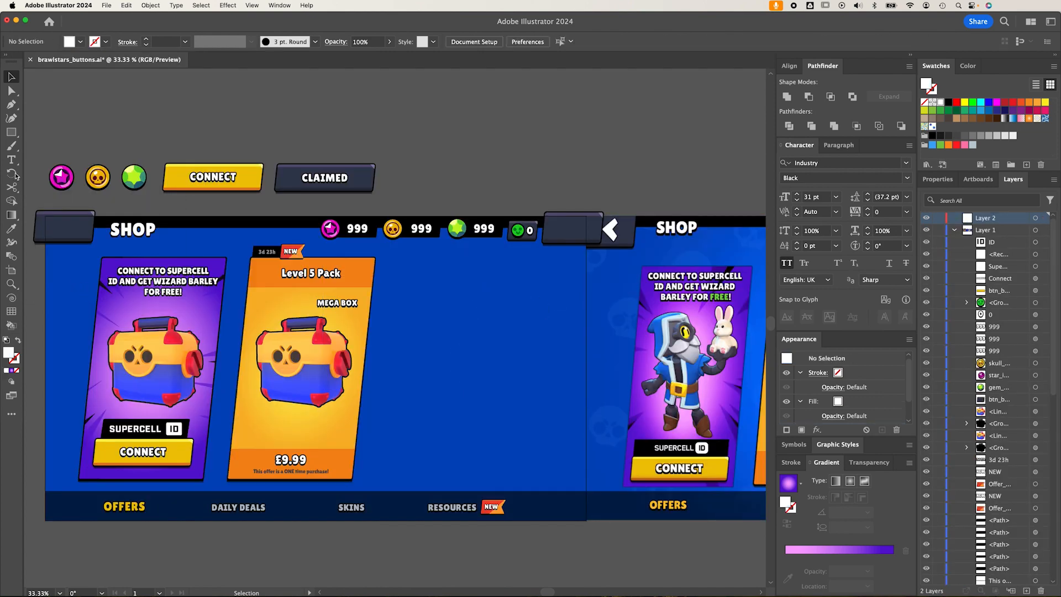
Cover the shop artboard with a 1920 × 1080 px rectangle filled with the skull pattern.
left_click(53, 223)
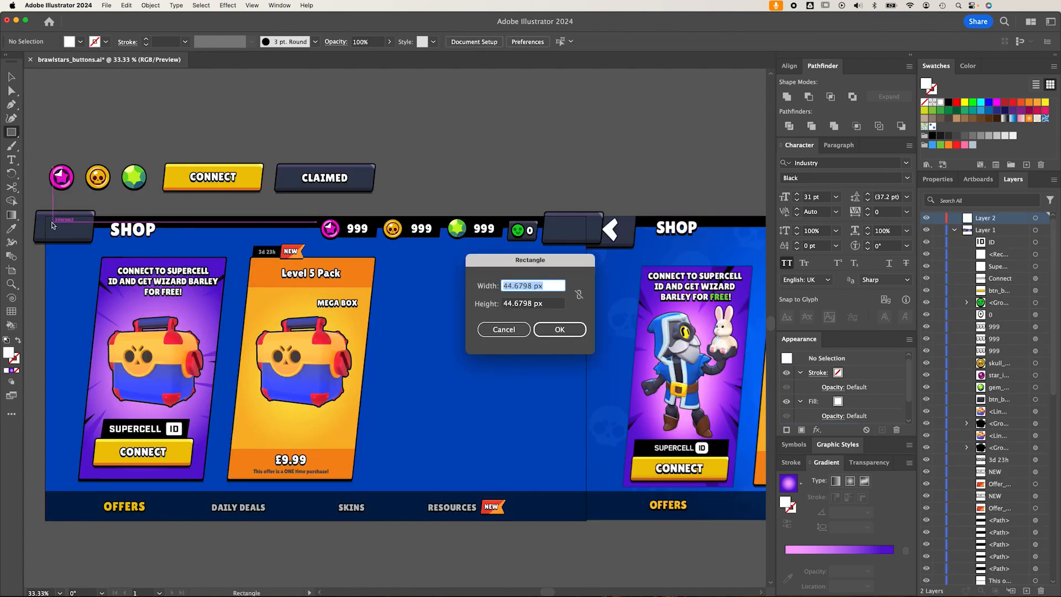
key("Tab")
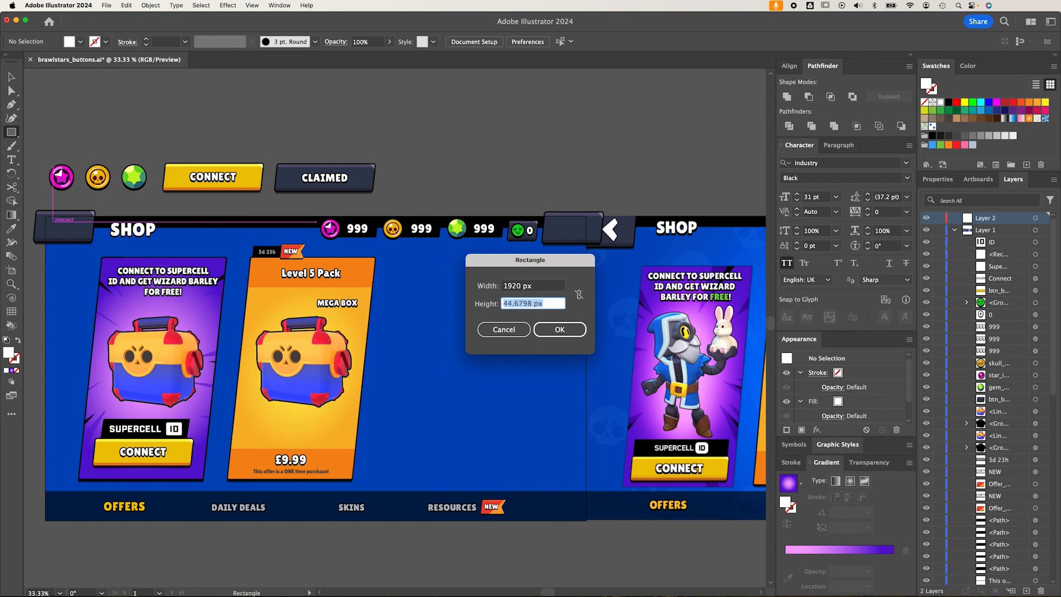
left_click(558, 329)
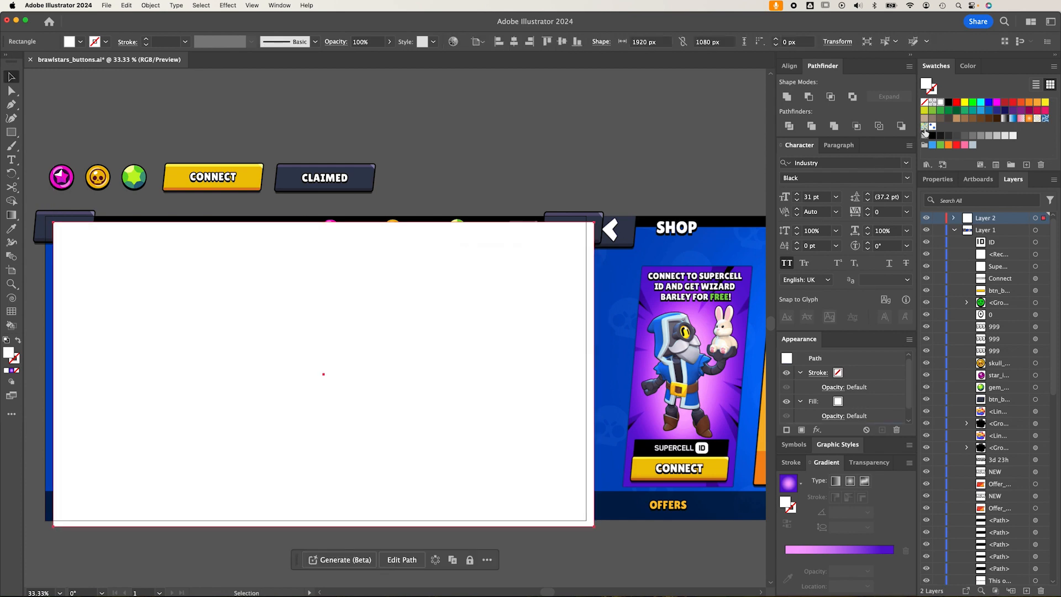
left_click(924, 128)
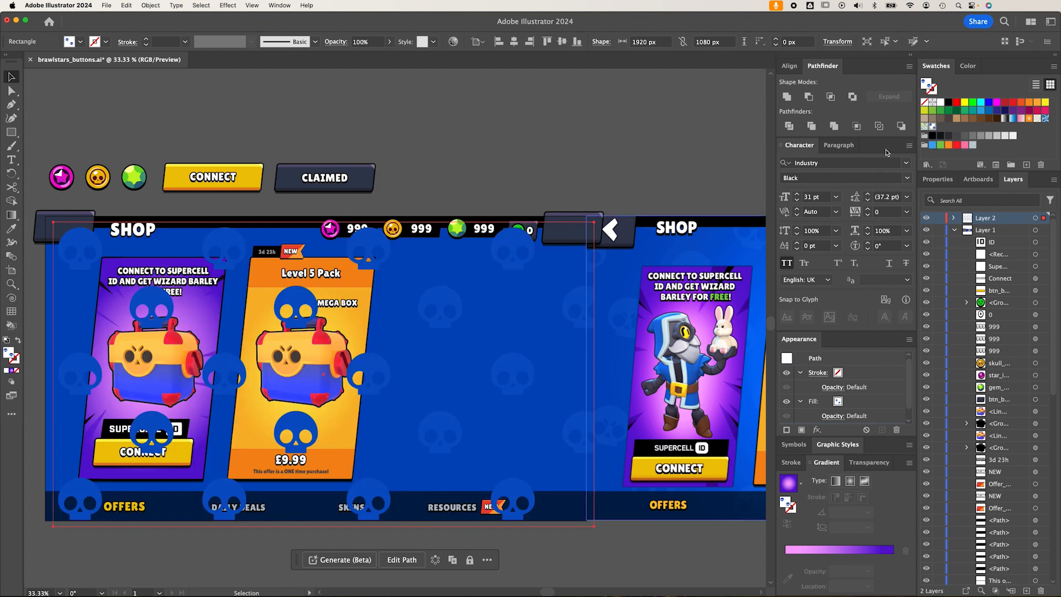
left_click_drag(511, 260, 506, 253)
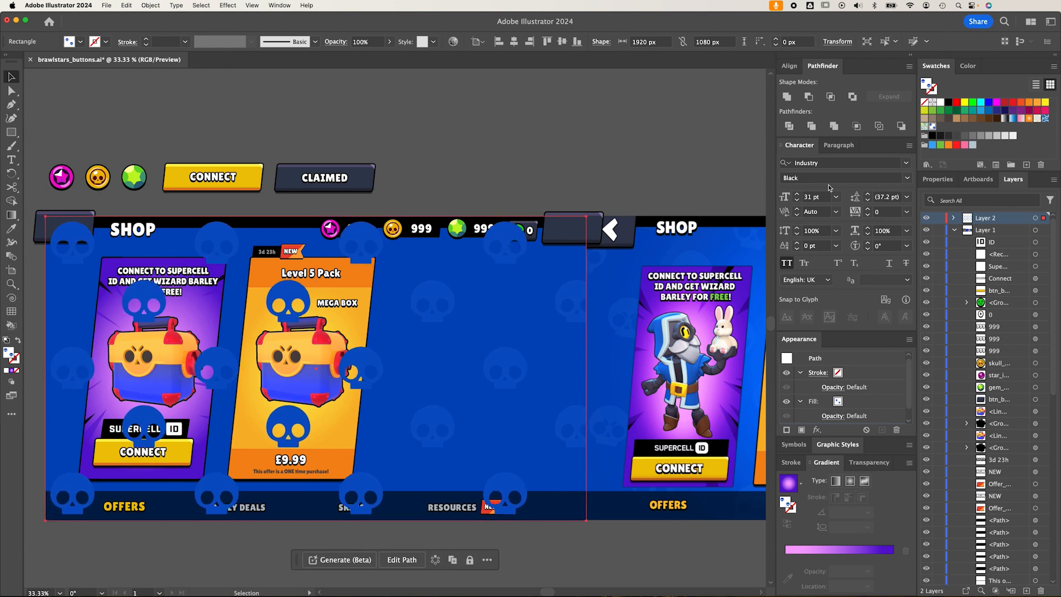
Move the pattern rectangle's Layer 2 inside Layer 1, directly above the locked background rectangle.
left_click_drag(1013, 224, 1014, 238)
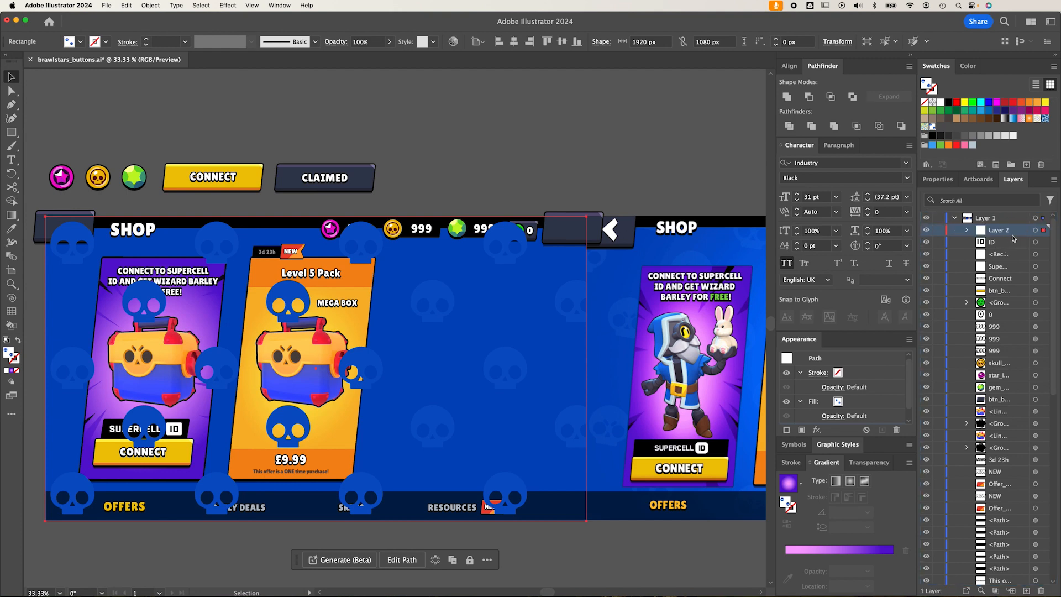
key("Delete")
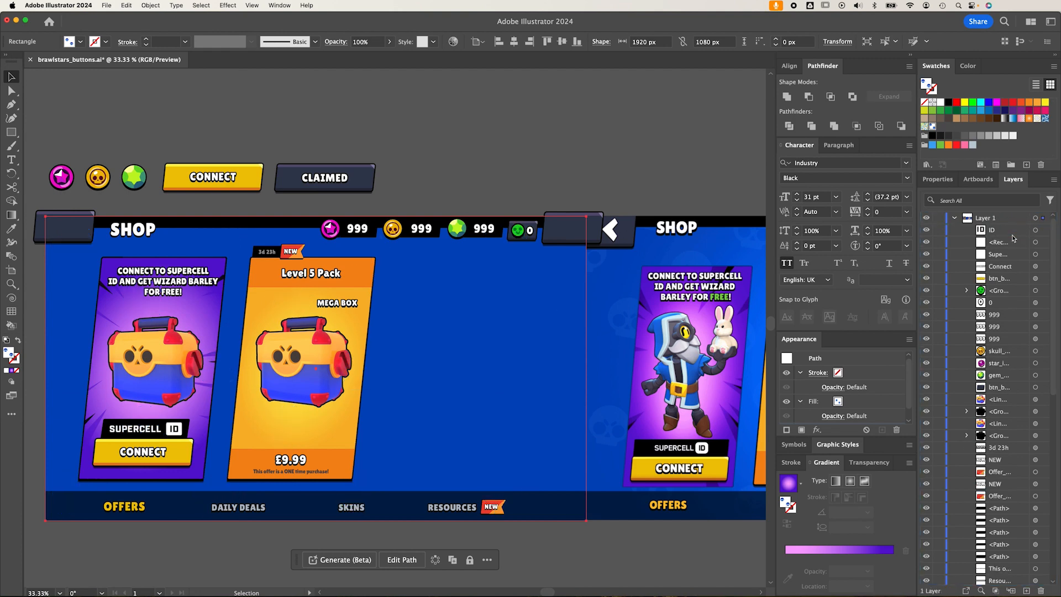
key("super+z")
left_click_drag(640, 331, 629, 324)
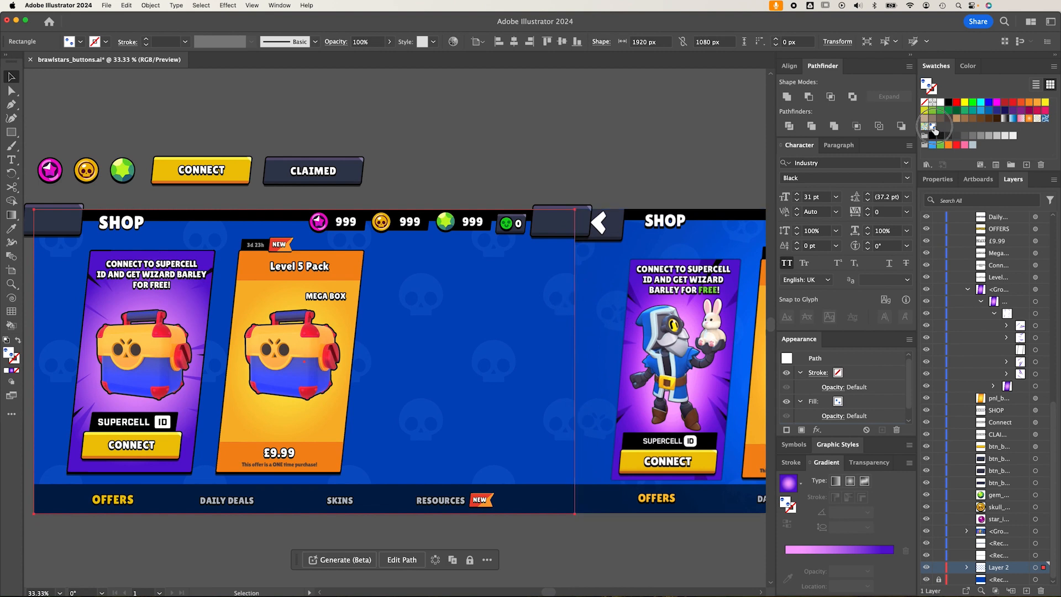
Rotate both skulls in the pattern tile slightly clockwise and exit pattern editing.
double_click(933, 128)
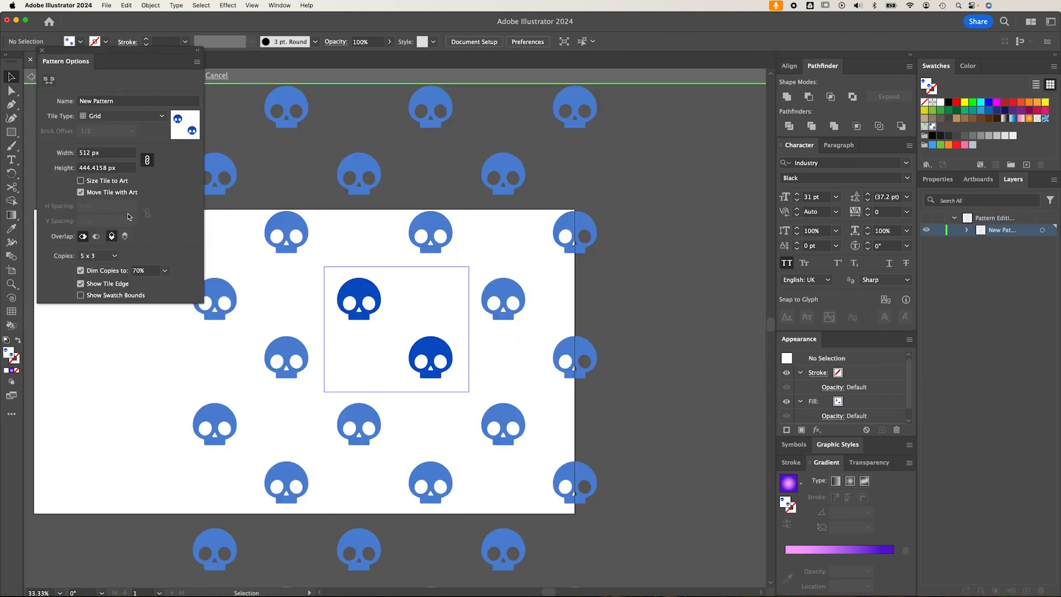
left_click(348, 291)
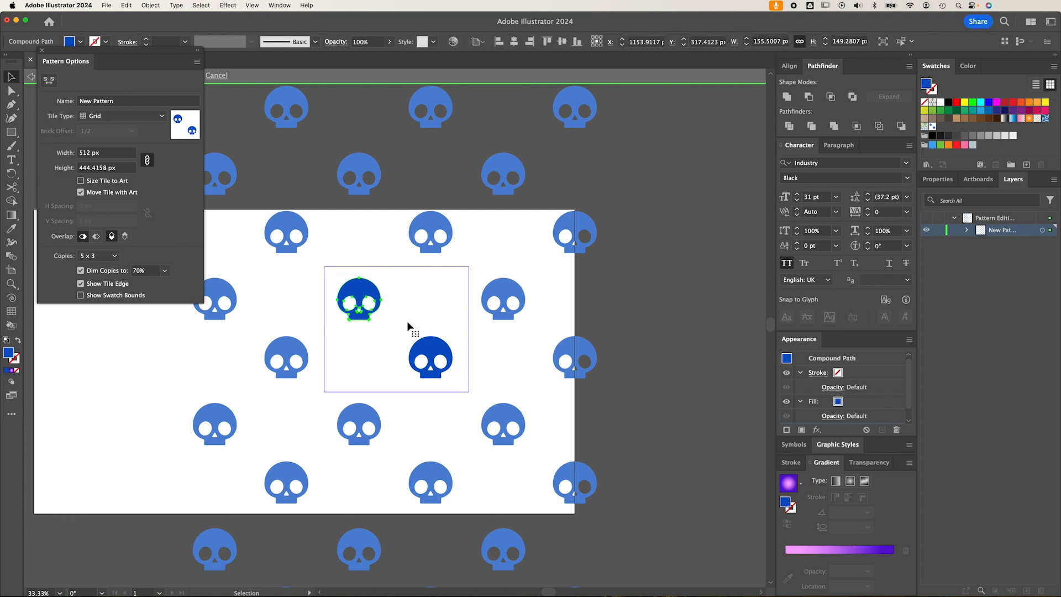
left_click(423, 351, "shift")
key("e")
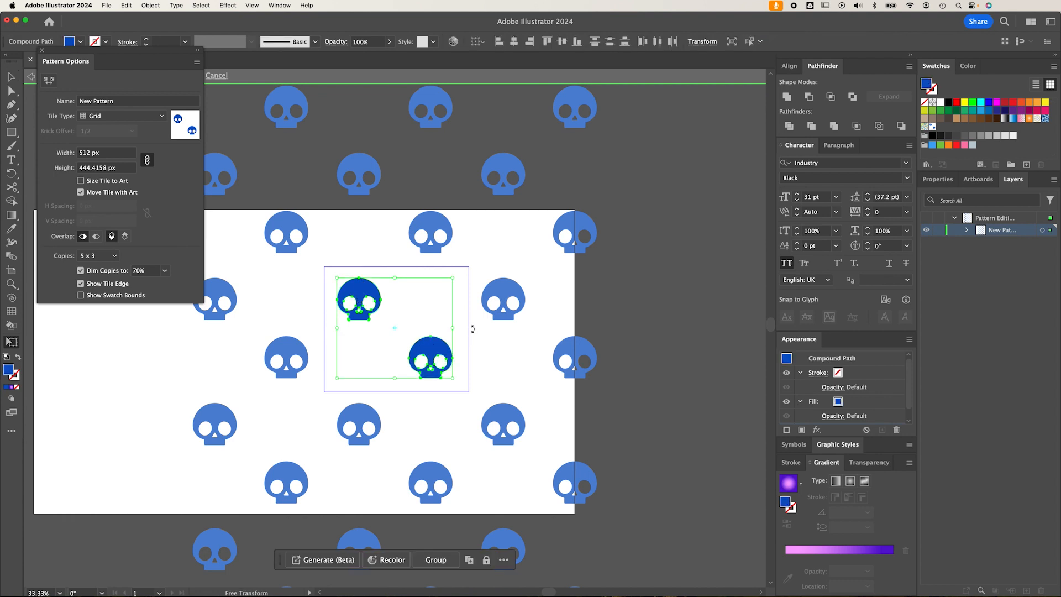
left_click_drag(474, 344, 470, 357)
left_click(357, 234)
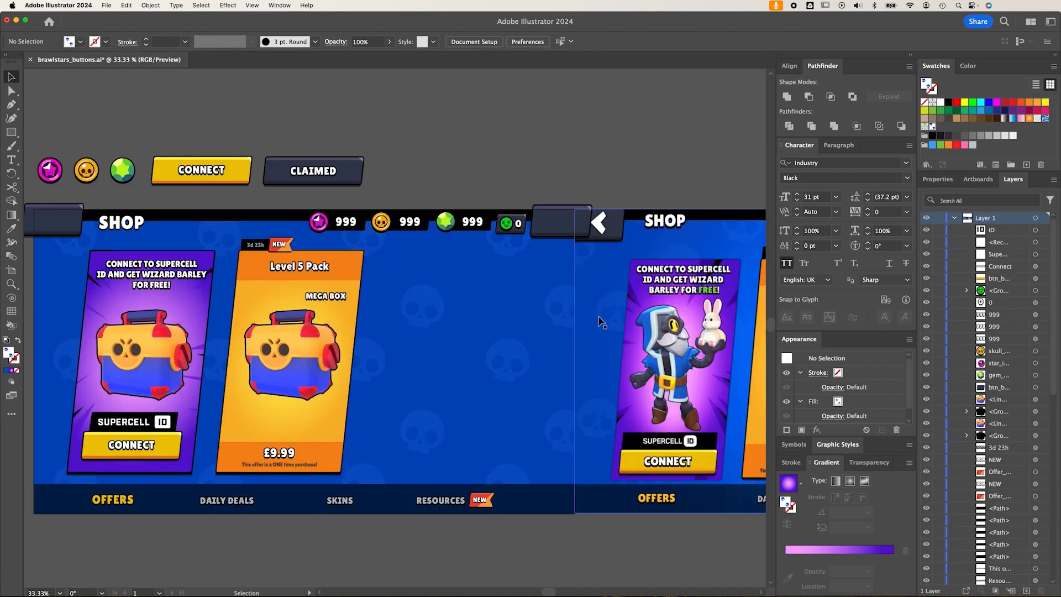
Compare the recreated shop screen with the reference screenshot beside it.
left_click(596, 319)
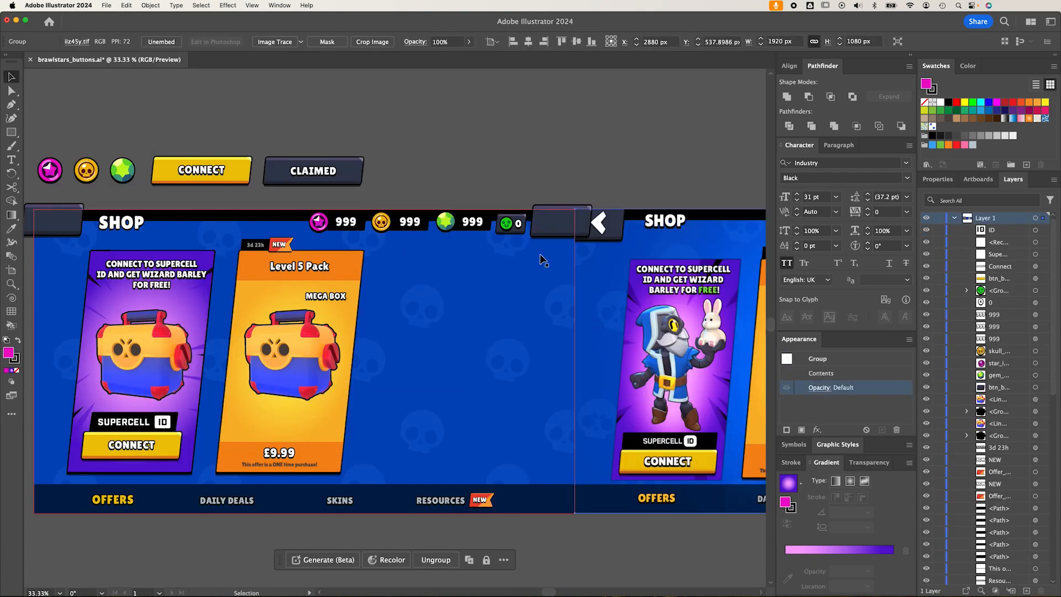
left_click(510, 243)
left_click_drag(404, 285, 307, 237)
left_click_drag(187, 259, 612, 250)
left_click_drag(440, 272, 532, 292)
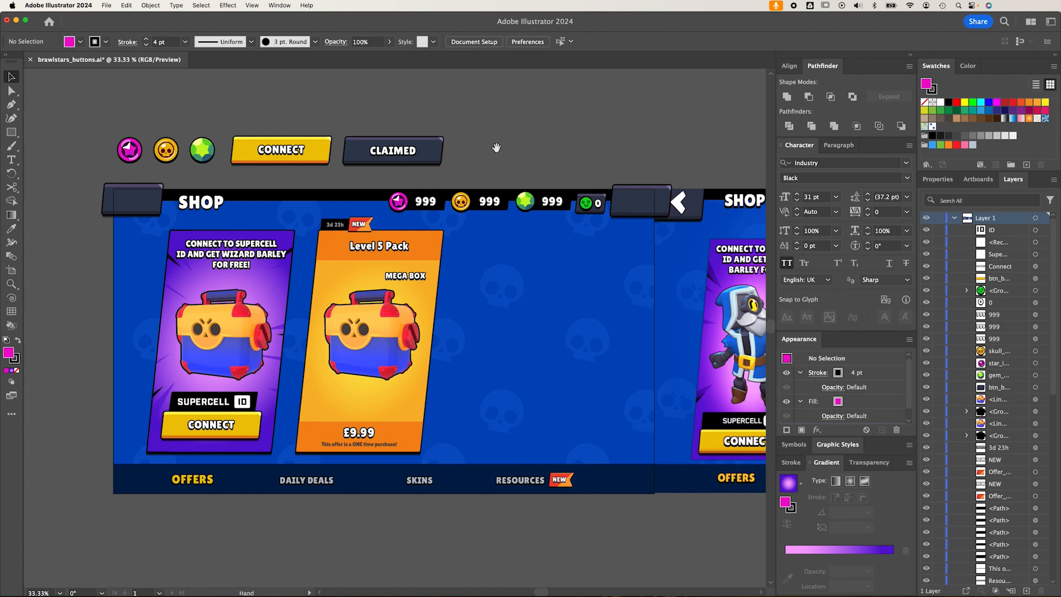
left_click_drag(492, 148, 235, 189)
left_click_drag(446, 190, 233, 192)
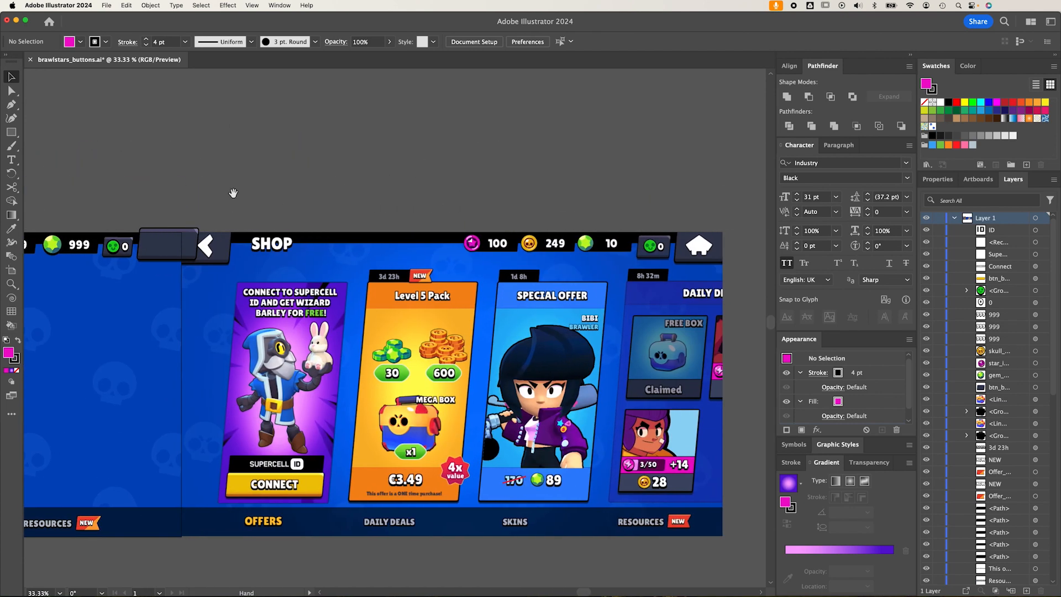
left_click_drag(55, 188, 119, 186)
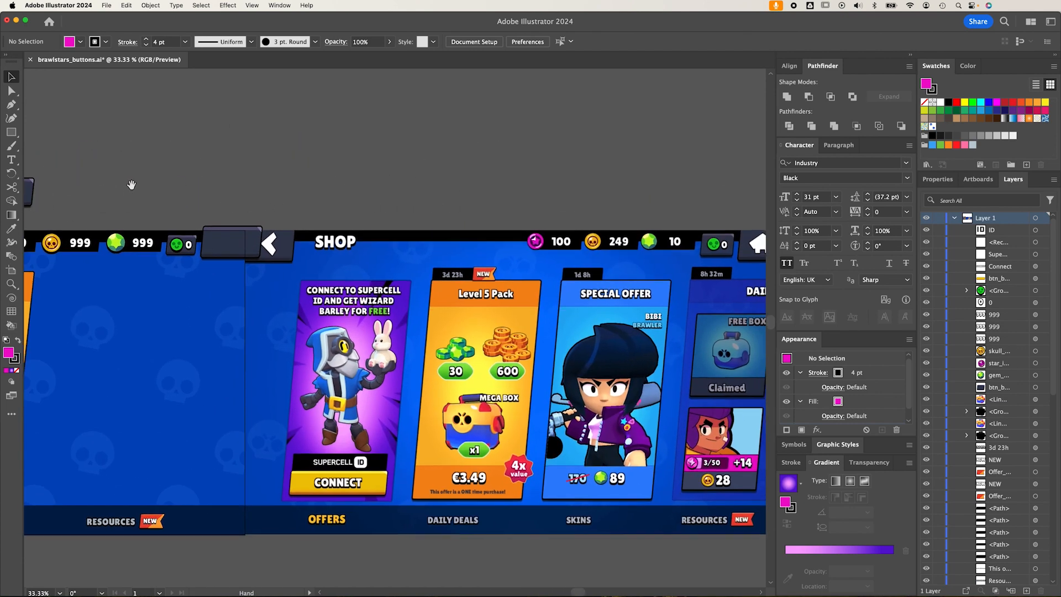
Draw a rectangle about 65 × 48 px beside the reference's home button and fill it white.
left_click_drag(501, 234, 290, 232)
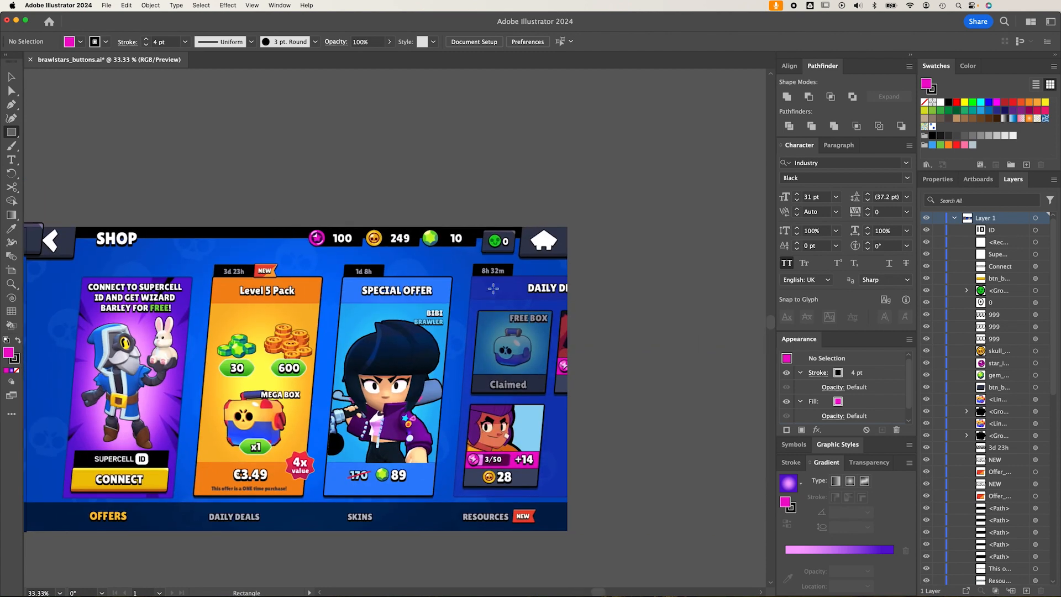
scroll(569, 260, "up", 6)
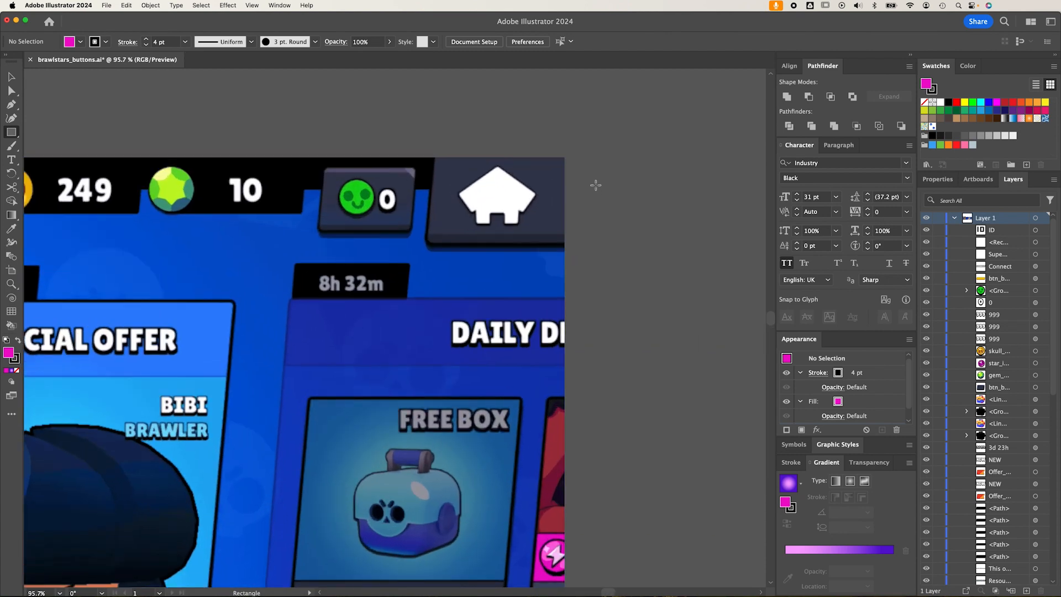
left_click_drag(601, 197, 640, 221)
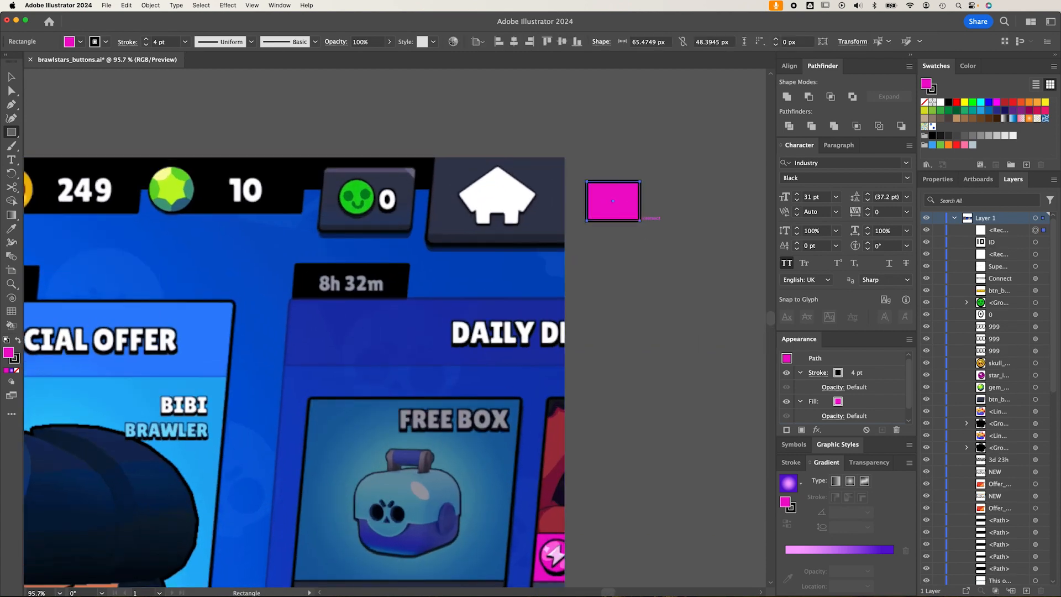
left_click(868, 399)
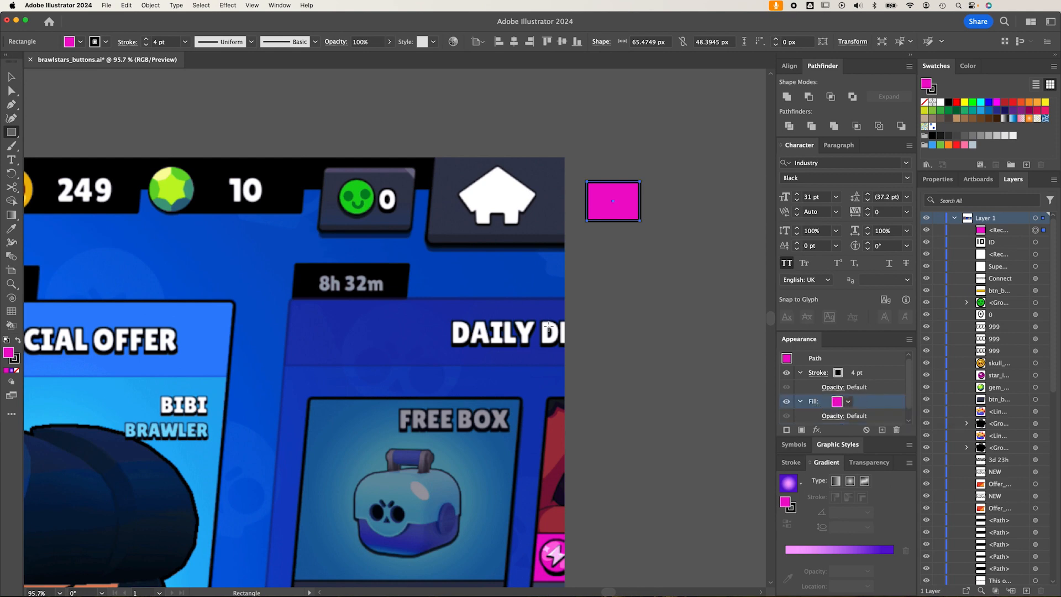
double_click(9, 353)
left_click_drag(587, 332, 556, 258)
key("Return")
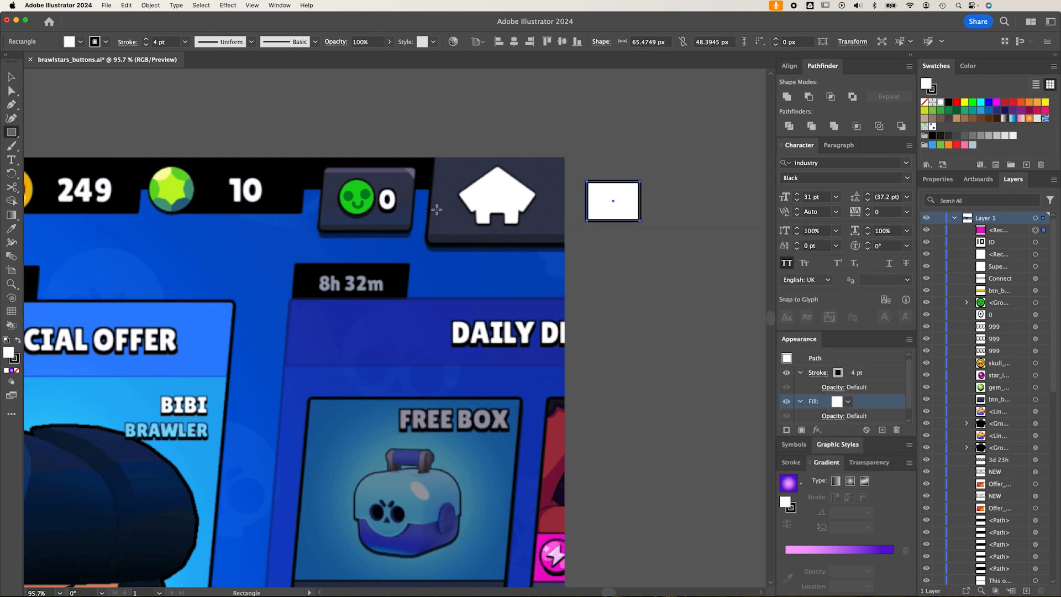
key("a")
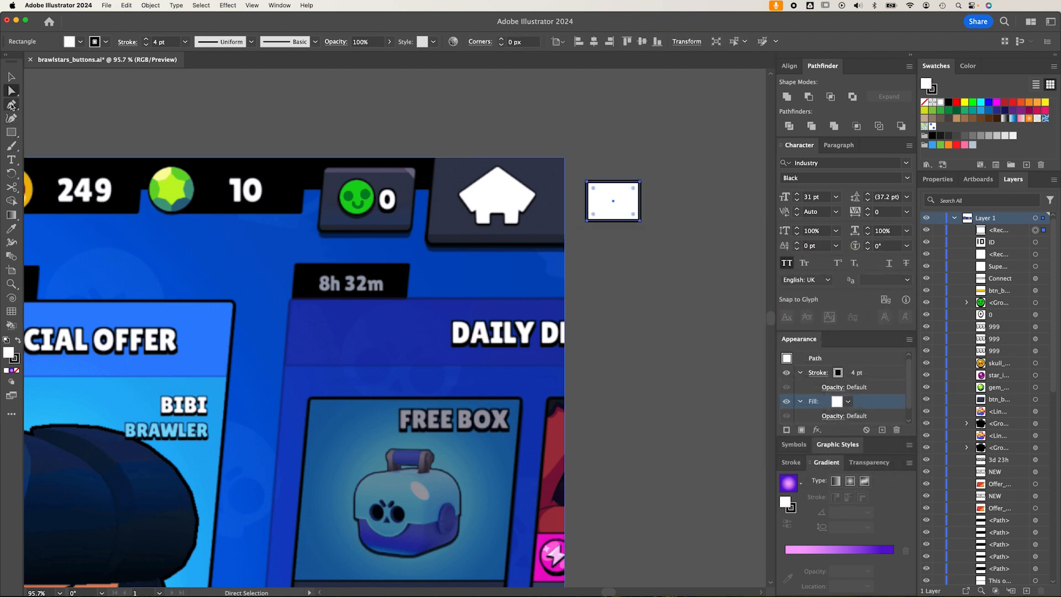
Draw a second rectangle about 66 × 29 px, rotate it and place it over the first one as the roof.
left_click(11, 133)
mouse_move(621, 151)
left_mouse_down()
mouse_move(644, 177)
mouse_move(674, 175)
left_mouse_up()
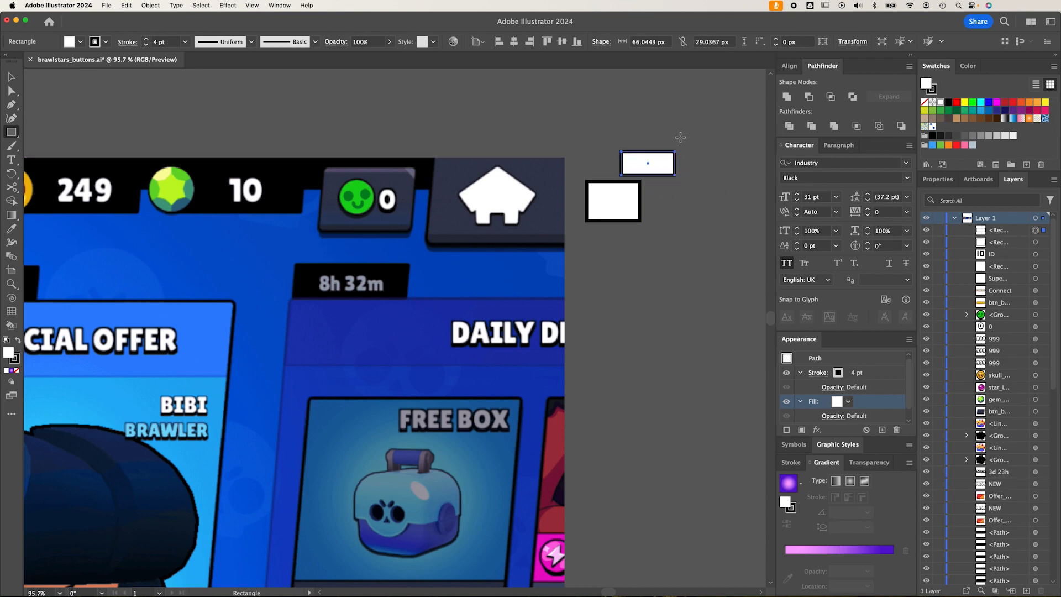
left_click_drag(680, 137, 691, 150)
key("b")
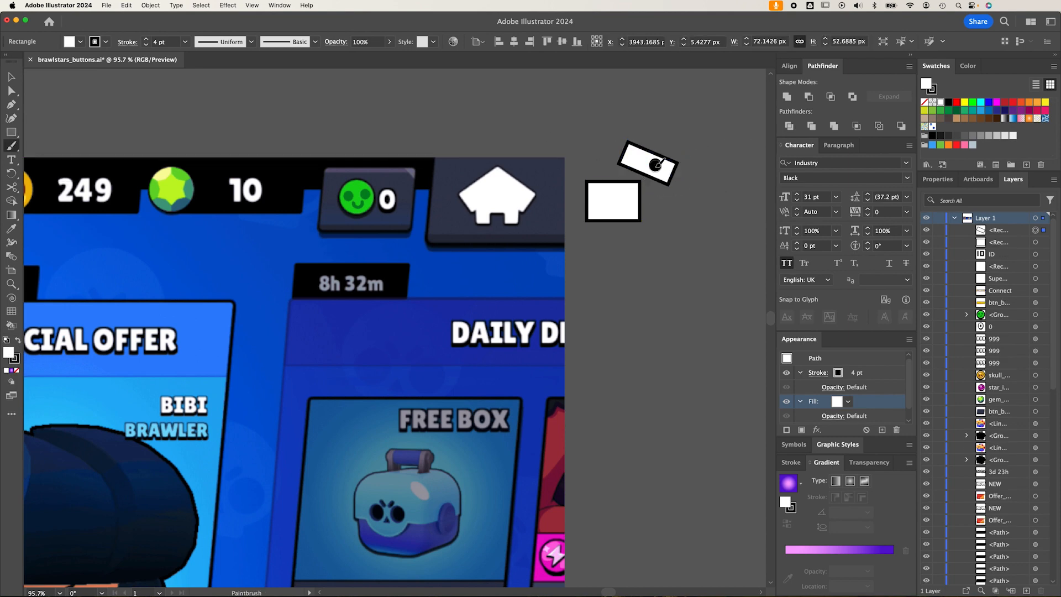
left_click(655, 164)
key("super+z")
key("v")
left_click_drag(657, 164, 650, 202)
Reshape the roof piece to match the reference home icon's pointed roof and unite it with the house body.
key("e")
key("a")
left_click_drag(634, 183, 592, 184)
key("e")
left_click_drag(577, 153, 613, 156)
key("a")
left_click_drag(619, 160, 613, 156)
key("v")
left_click(595, 180, "shift")
left_click(790, 98)
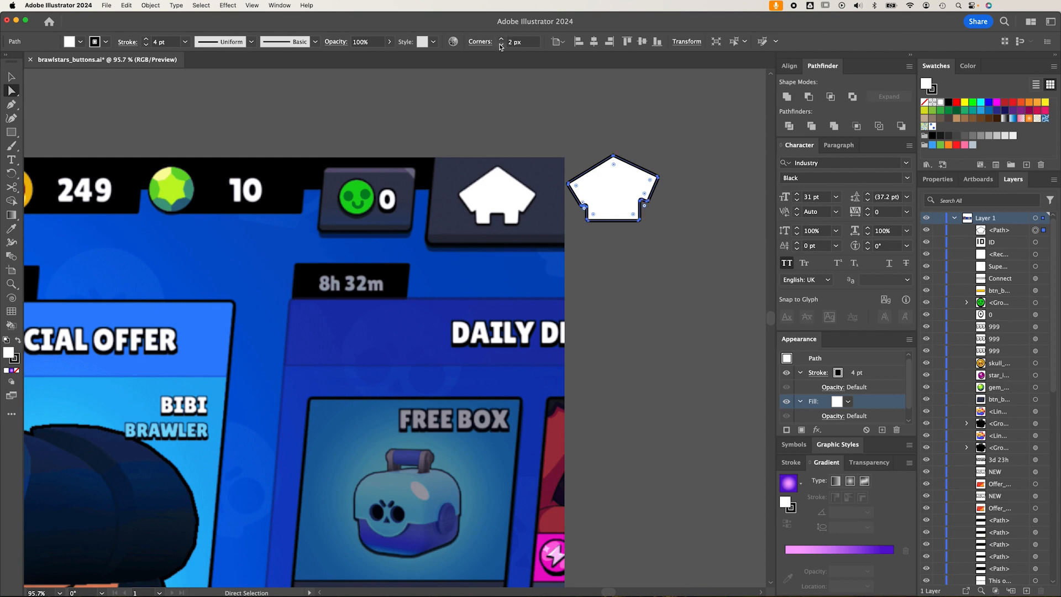
Cut a small rectangular door opening out of the house shape's lower edge.
key("a")
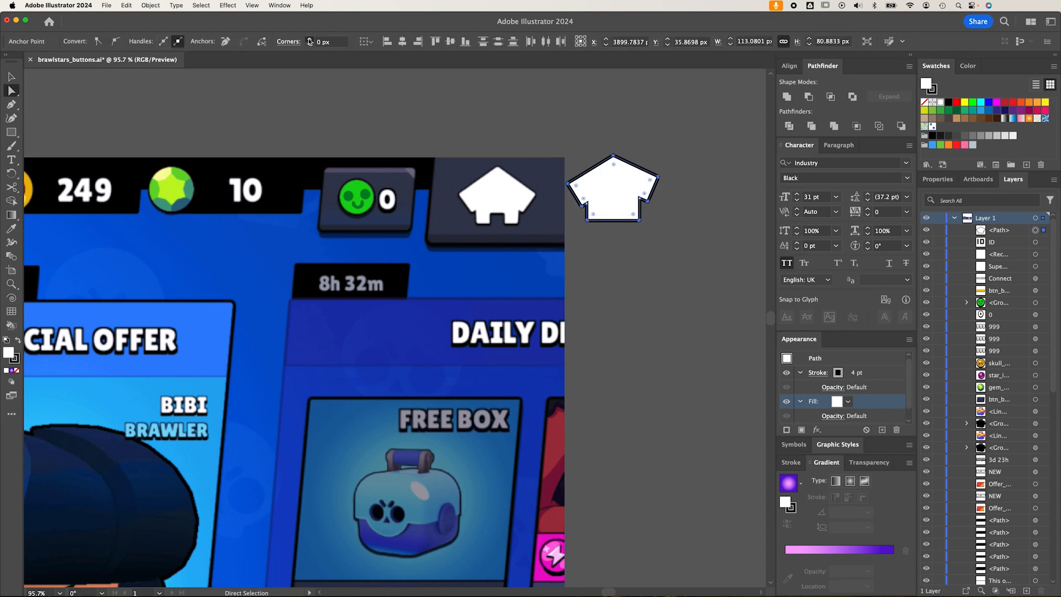
left_click(608, 236)
left_click_drag(621, 207, 622, 206)
key("v")
left_click(613, 190, "shift")
left_click(808, 97)
Reduce the house shape's stroke weight to 0.75 pt.
key("a")
left_click(618, 170)
left_click(856, 373)
left_click(859, 376)
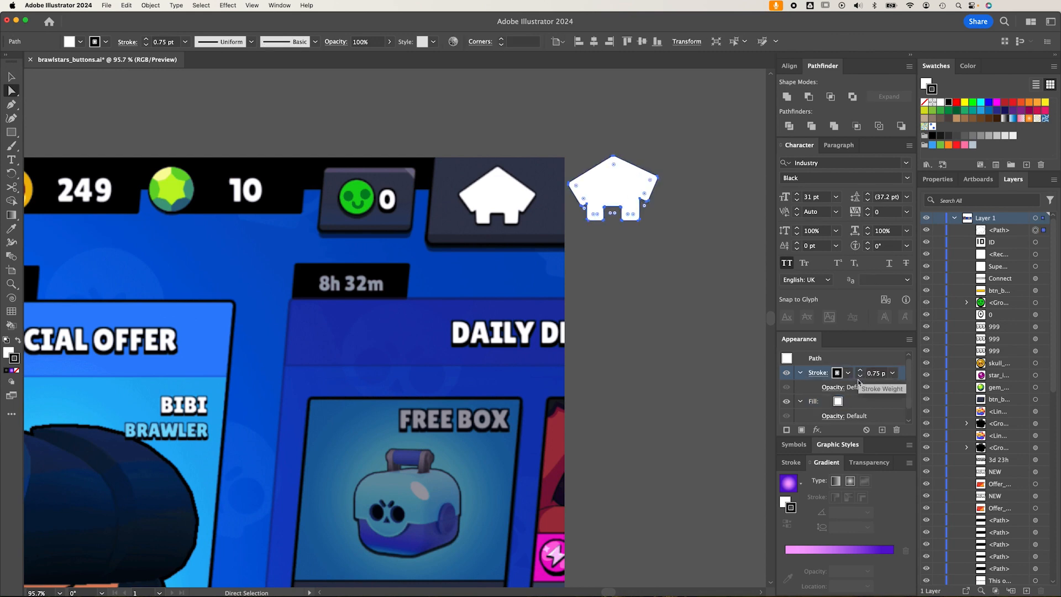
Apply the magenta graphic style to the house shape, with a white fill and a 2 pt outside stroke.
left_click(829, 445)
left_click(807, 544)
key("v")
left_click(837, 431)
left_click(837, 430)
left_click(733, 442)
left_click(856, 402)
left_click(859, 406)
Set the Transform effect on the house's black shadow fill to 104% horizontal scale and 5 px vertical move.
left_click(799, 445)
left_click(836, 460)
left_click_drag(696, 121, 856, 129)
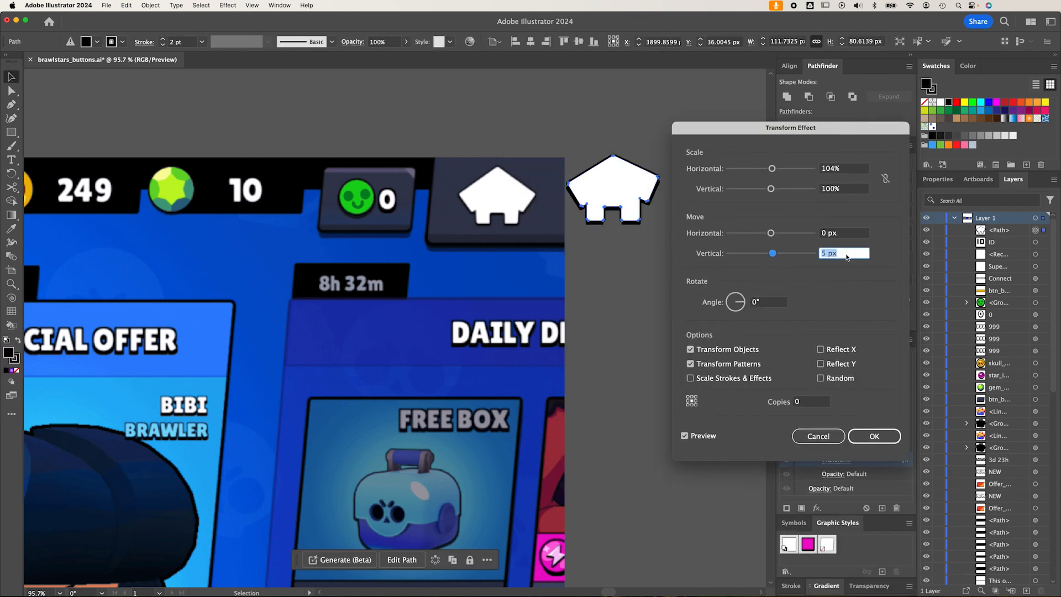
left_click(868, 432)
Move the house roof's right corner point slightly inward.
key("a")
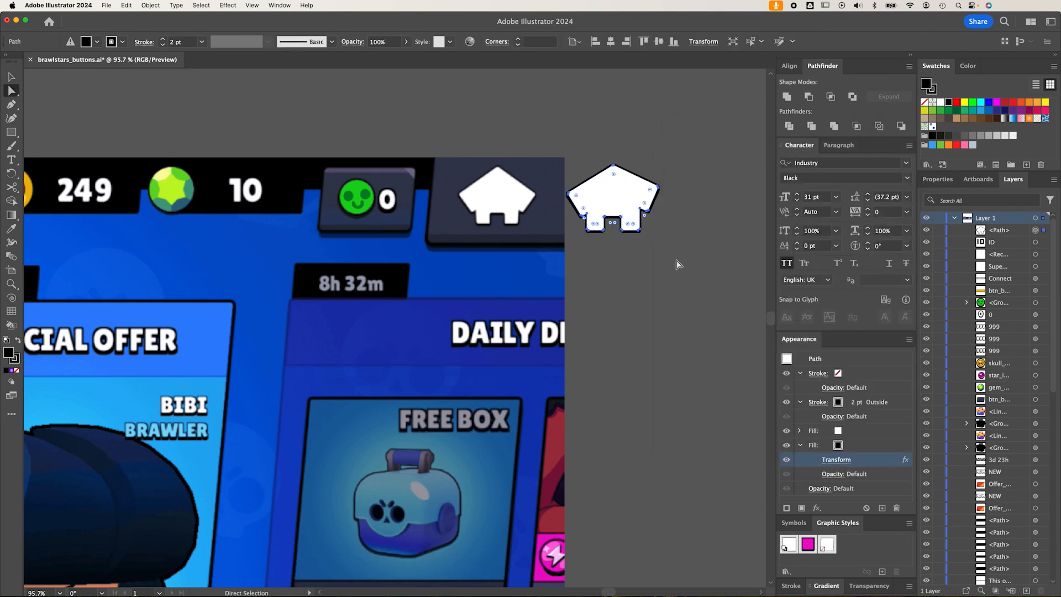
left_click(654, 175)
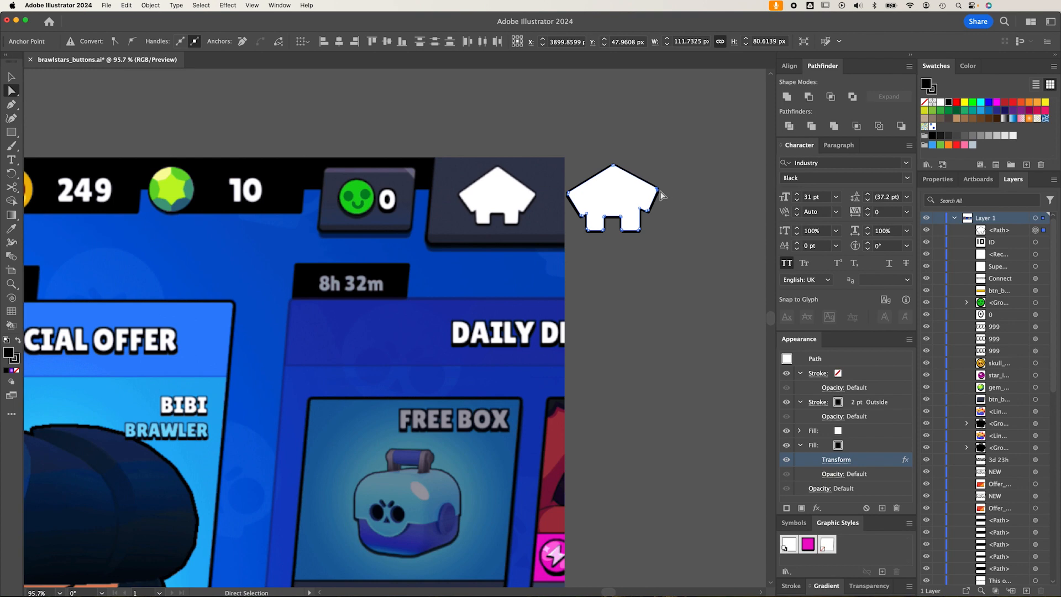
left_click_drag(655, 195, 655, 198)
Cut the house icon and paste it onto the empty dark button beside the recreation's green 0 counter.
key("v")
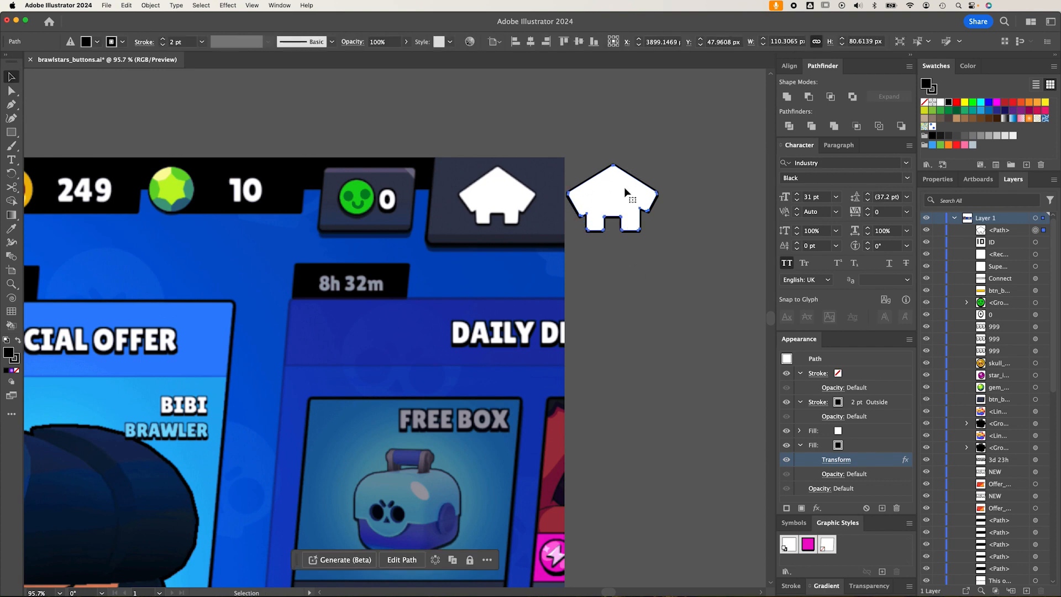
key("Delete")
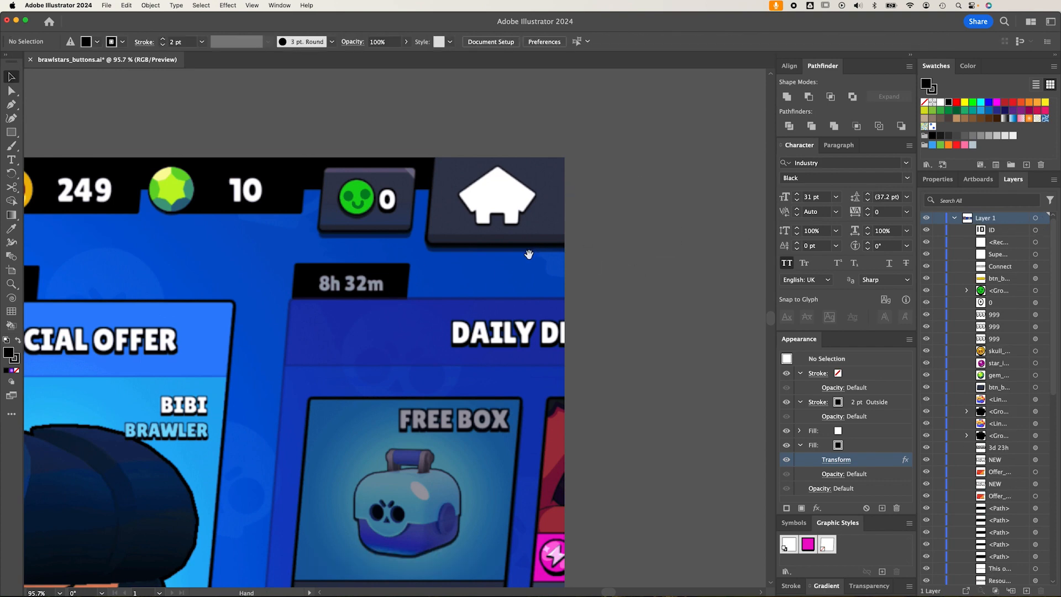
left_click(486, 267)
scroll(267, 240, "down", 5)
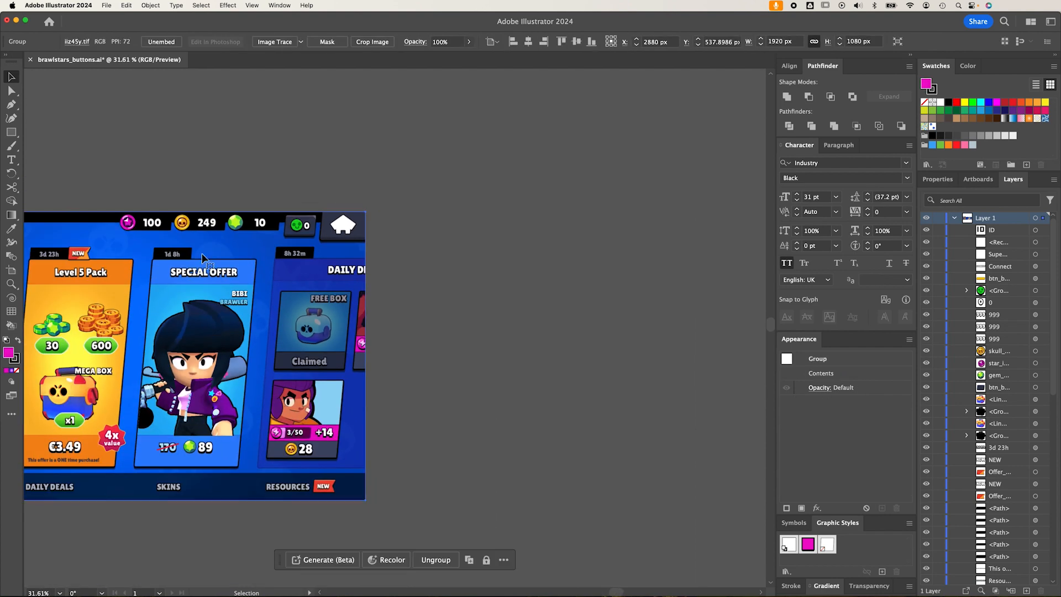
scroll(635, 272, "left", 10)
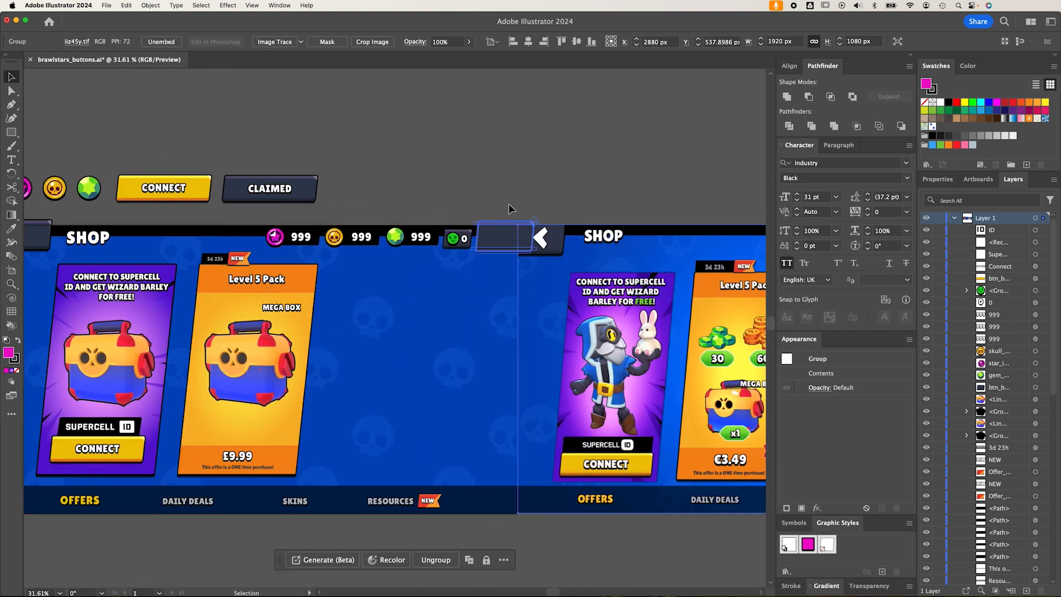
left_click(509, 203)
key("ctrl+v")
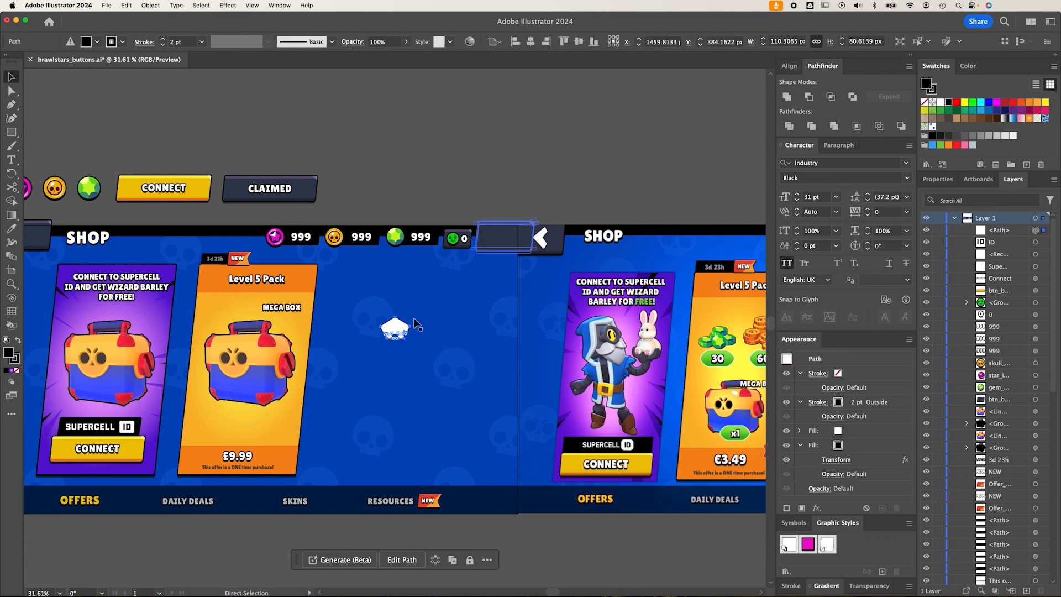
left_click_drag(410, 322, 506, 227)
key("e")
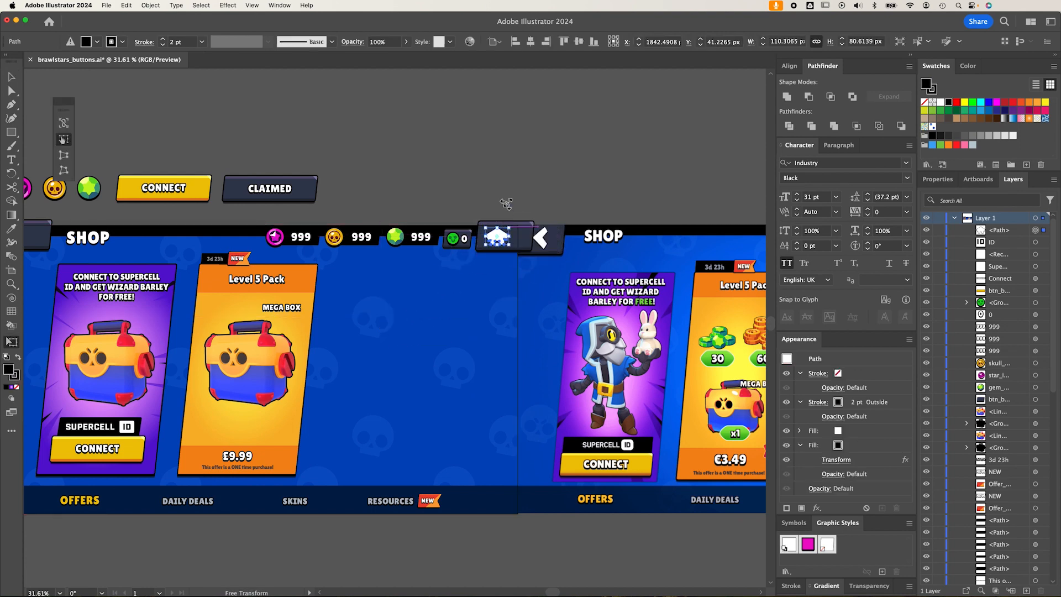
key("v")
left_click(519, 182)
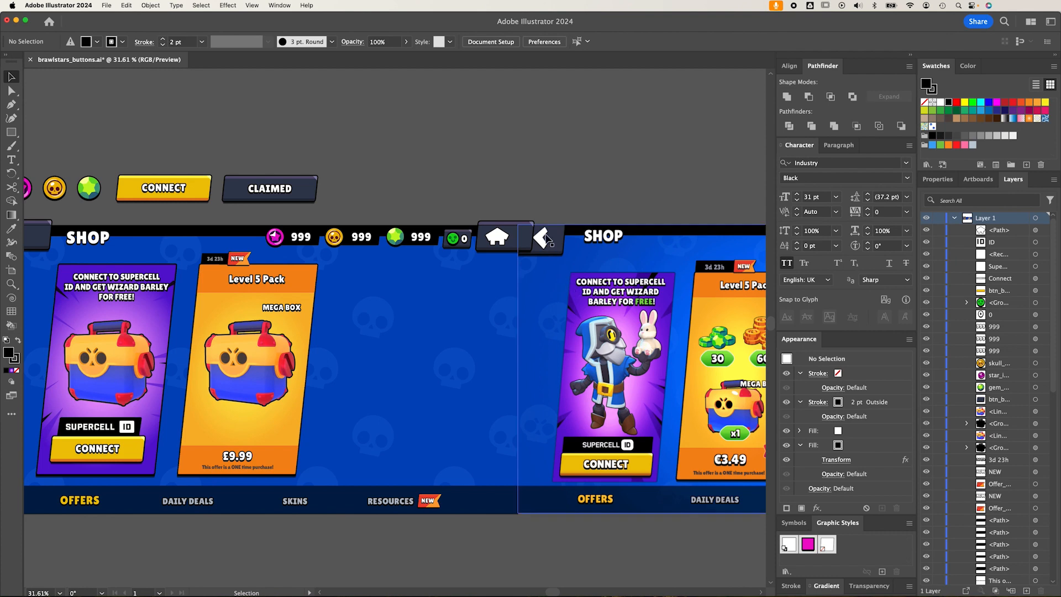
Draw two slanted black bars forming a left-pointing arrow above the reference's back button.
scroll(546, 238, "up", 5)
left_click_drag(289, 332, 239, 346)
left_click(11, 136)
mouse_move(459, 156)
left_mouse_down()
mouse_move(480, 184)
mouse_move(492, 174)
mouse_move(441, 260)
left_mouse_up()
key("e")
key("v")
key("a")
mouse_move(484, 191)
left_mouse_down()
mouse_move(474, 189)
mouse_move(491, 185)
mouse_move(479, 188)
left_mouse_up()
key("super+z")
left_click_drag(535, 146, 450, 202)
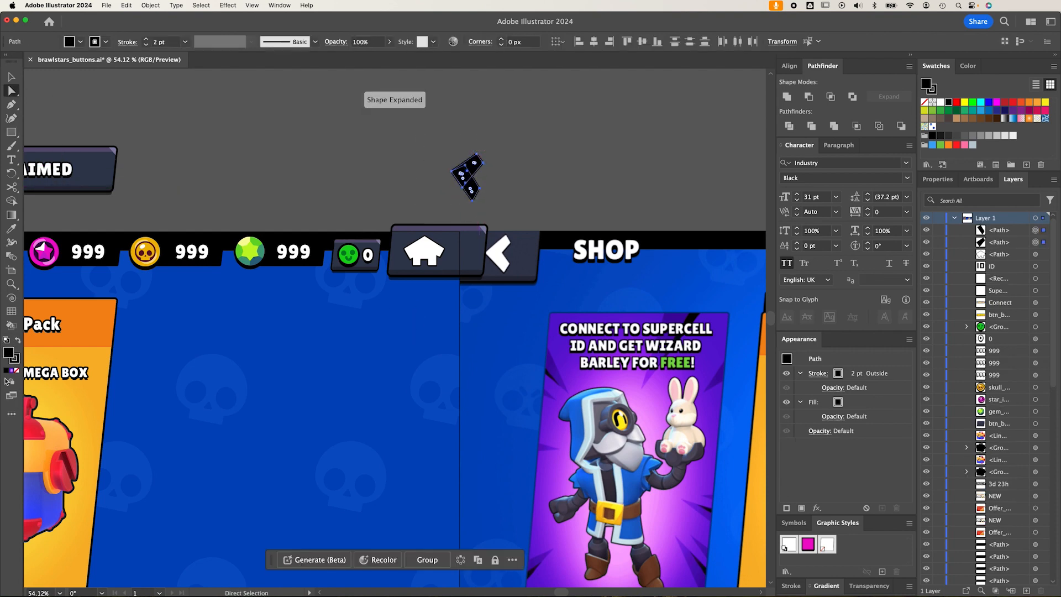
Unite the two arrow bars and apply the magenta graphic style to the shape.
left_click(9, 353)
left_click(786, 96)
left_click(807, 544)
Adjust the arrow shadow's Transform effect, and give the arrow a 2 pt outside stroke and white fill.
left_click(836, 460)
left_click(847, 255)
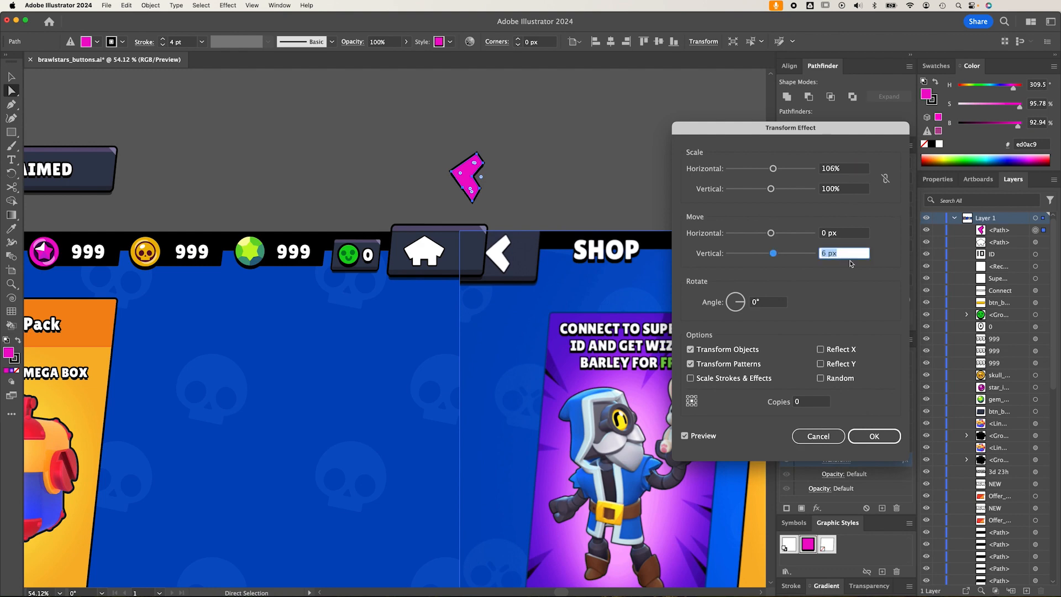
left_click(874, 436)
left_click(866, 413)
left_click(861, 403)
left_click(836, 431)
left_click(837, 431)
left_click(750, 451)
left_click(563, 164)
Place the white arrow centrally on the empty dark button beside the recreation's SHOP title.
key("super+minus")
key("super+minus")
left_click_drag(505, 225, 702, 188)
key("e")
left_click_drag(636, 198, 123, 232)
key("v")
left_click(139, 221)
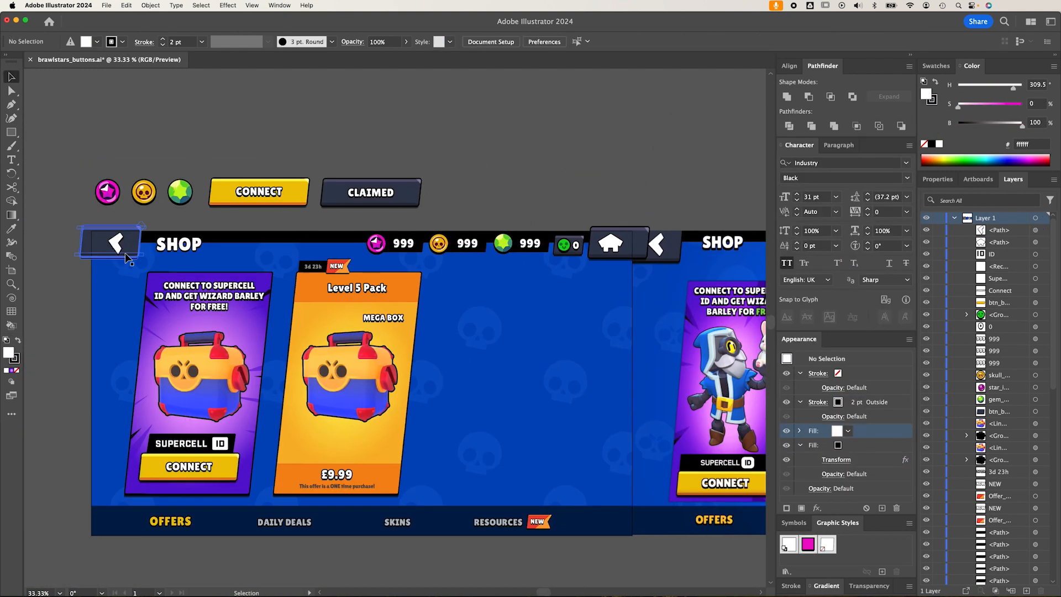
scroll(111, 262, "up", 5)
left_click_drag(119, 223, 111, 224)
left_click(221, 170)
Lock Layer 2, which holds the skull pattern.
key("super+minus")
key("super+minus")
key("super+minus")
scroll(502, 253, "right", 3)
key("super+minus")
left_click(535, 243)
left_click(486, 332)
scroll(1006, 537, "down", 10)
left_click(938, 579)
left_click_drag(283, 246, 415, 425)
left_click_drag(326, 278, 440, 278, "alt")
key("super+z")
key("super+z")
key("super+z")
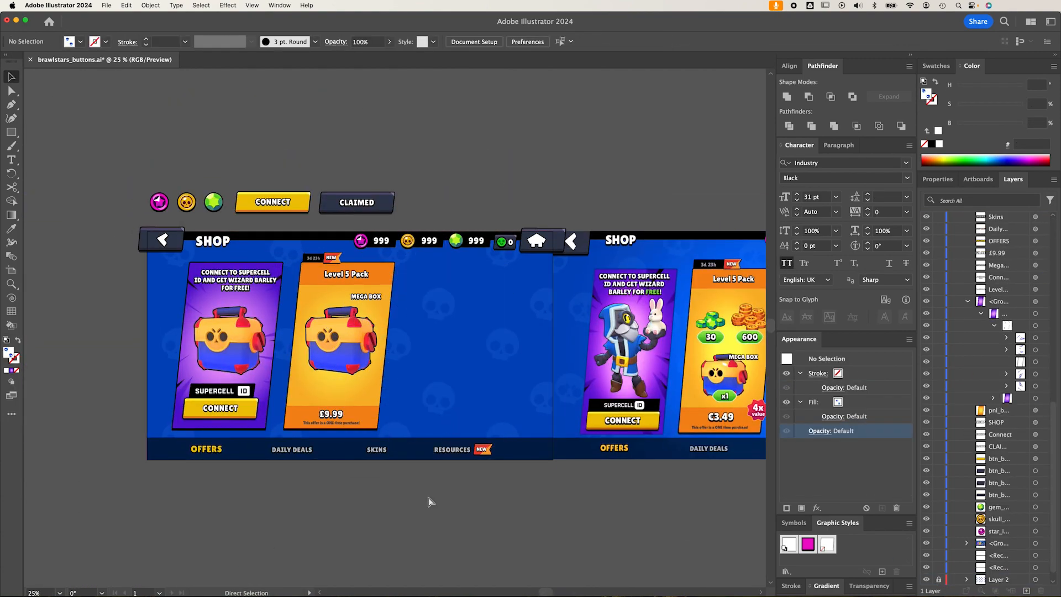
Duplicate the Level 5 Pack card to its right and delete the copy's £9.99 price.
left_click_drag(284, 247, 409, 426)
left_click_drag(326, 278, 439, 279, "alt")
left_click(444, 414)
key("Delete")
Copy the CLAIMED button onto the lower part of the duplicated card and bring it to the front.
left_click(356, 203)
left_click_drag(407, 210, 353, 188)
left_click_drag(360, 198, 449, 404, "alt")
key("super+shift+bracketright")
Delete the NEW tag and the 3d 23h timer label from the duplicated card.
left_click(451, 258)
key("Delete")
left_click(444, 258)
key("Delete")
left_click(427, 258)
key("Delete")
left_click(419, 259)
key("Delete")
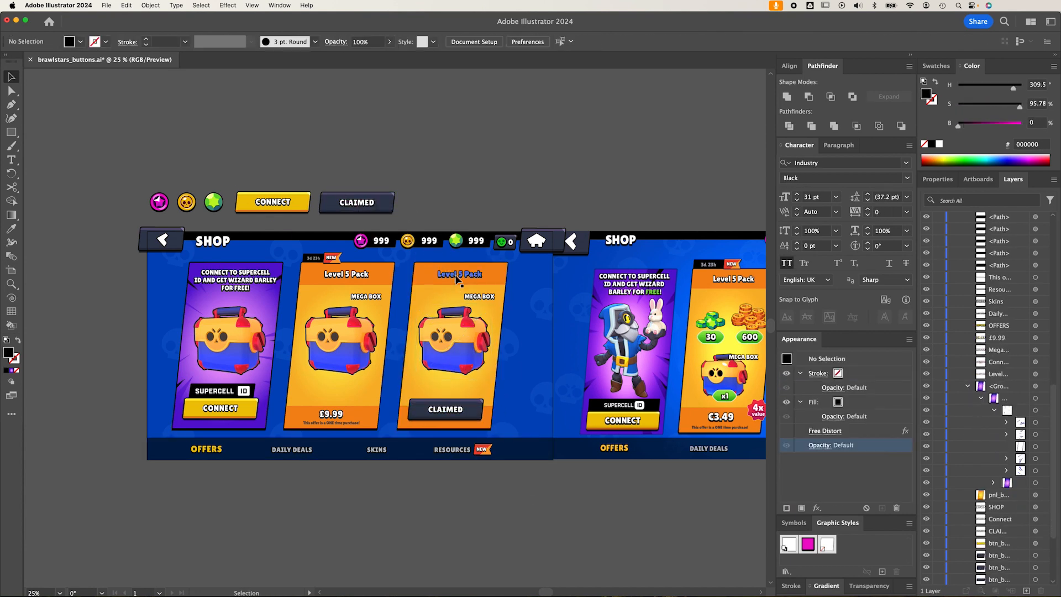
Group all parts of the duplicated Level 5 Pack card.
left_click(457, 279)
left_click_drag(404, 254, 500, 427)
key("super+g")
Try setting the grouped card's opacity to 50%.
left_click(820, 388)
type("50")
key("super+z")
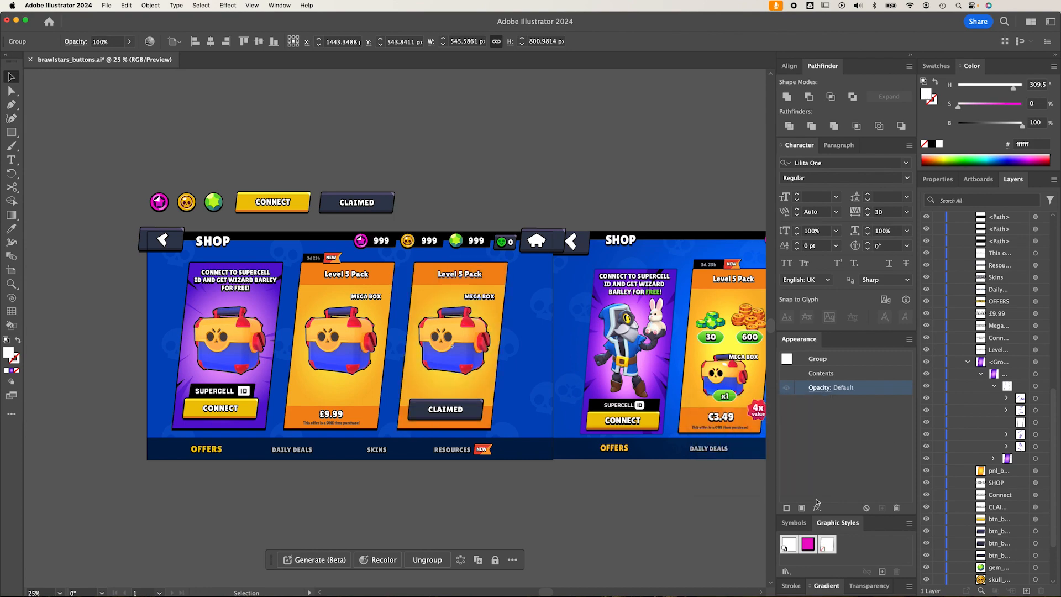
Add a dark fill (1d1d1b) at 60% opacity over the grouped duplicate of the Level 5 Pack card.
left_click(801, 508)
left_click(830, 417)
type("70")
key("Return")
Try to send the mega box illustration behind the darkened duplicate card.
left_click(459, 346, "super")
key("super+shift+bracketleft")
double_click(459, 346)
key("super+z")
key("super+z")
key("super+z")
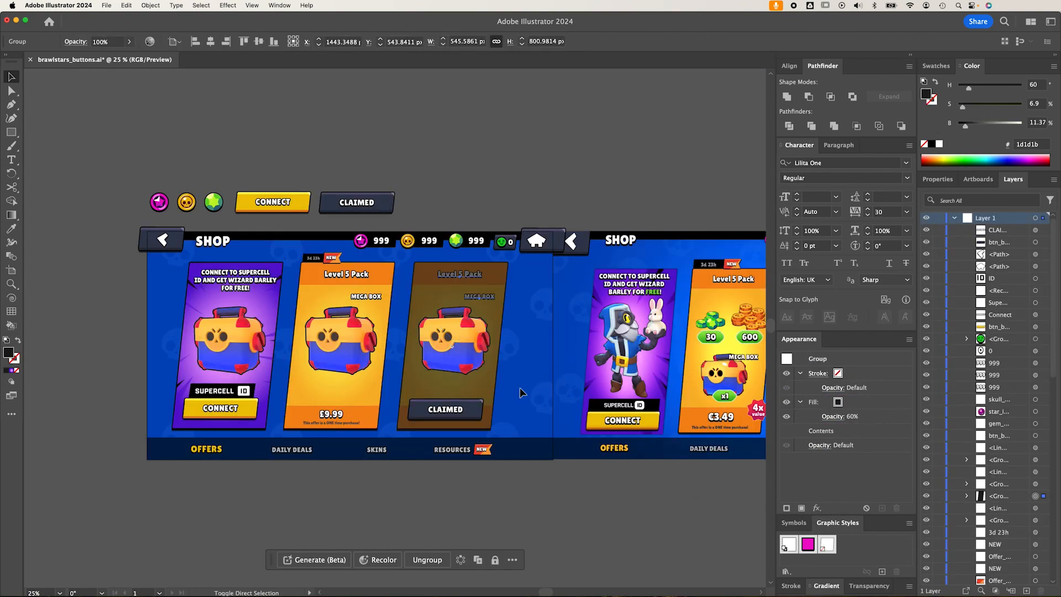
key("super+shift+z")
Cut the mega box illustration and paste it in place inside the duplicated card's group, beneath the dark fill.
left_click(459, 346)
key("super+x")
double_click(489, 340)
key("super+v")
key("super+z")
key("super+shift+v")
double_click(478, 222)
Shift the reference screenshot slightly away from the recreated shop screen and hide it.
left_click_drag(566, 299, 451, 305)
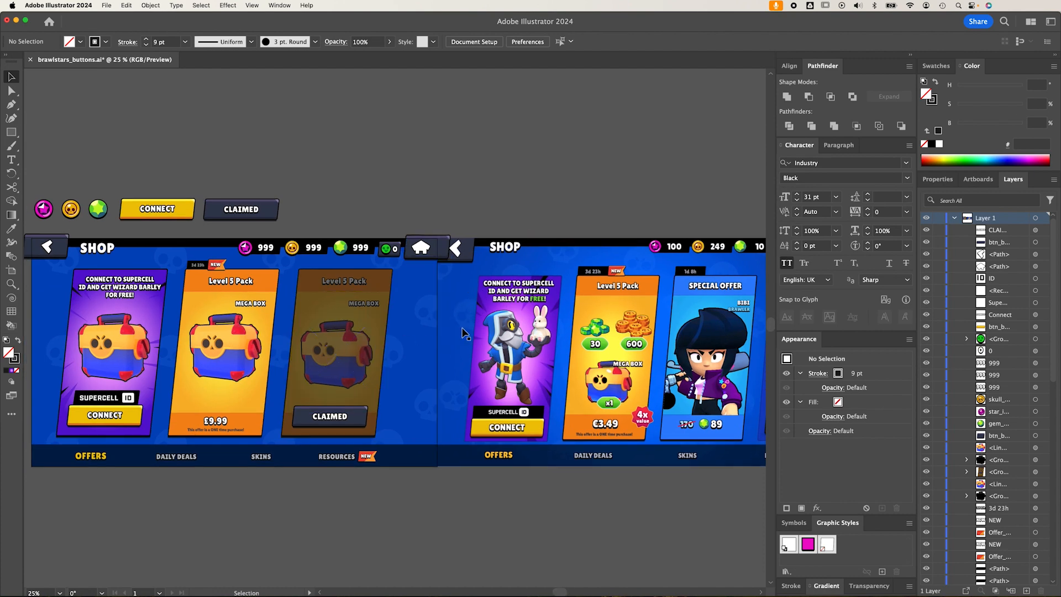
left_click_drag(594, 342, 540, 330)
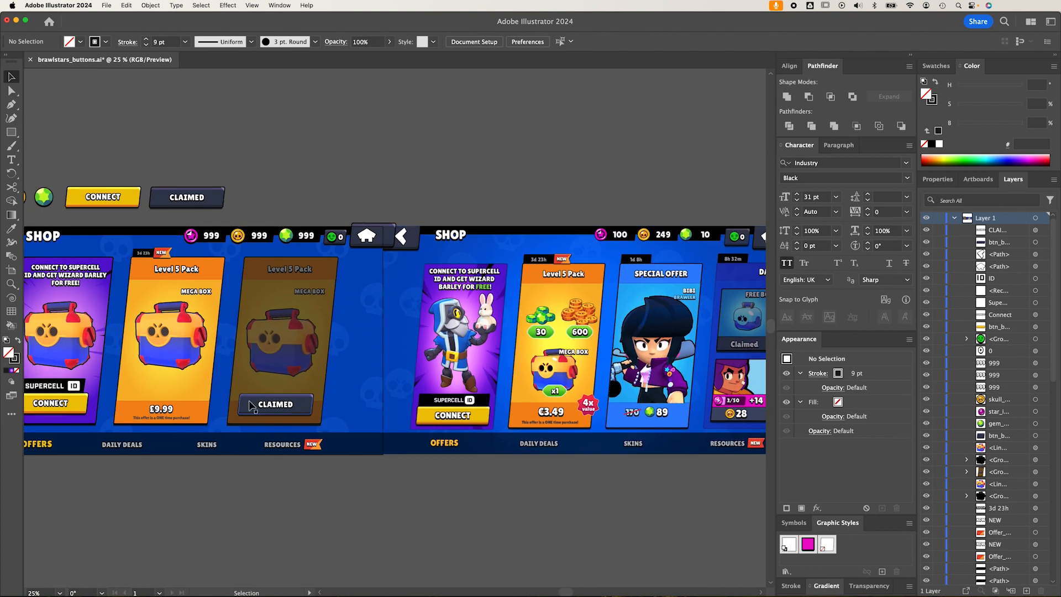
left_click_drag(470, 411, 674, 414)
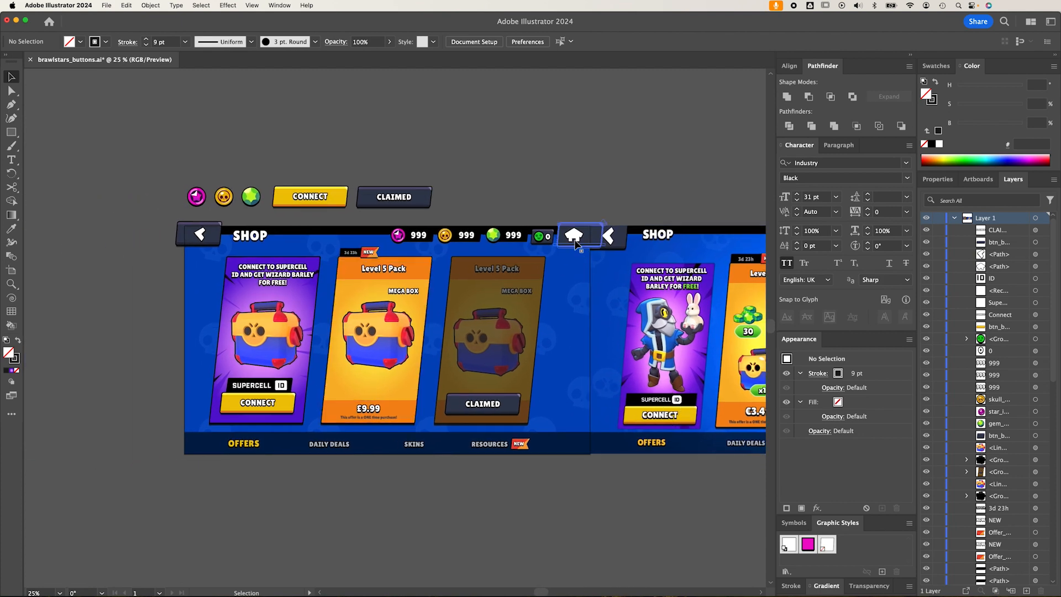
scroll(574, 176, "up", 3)
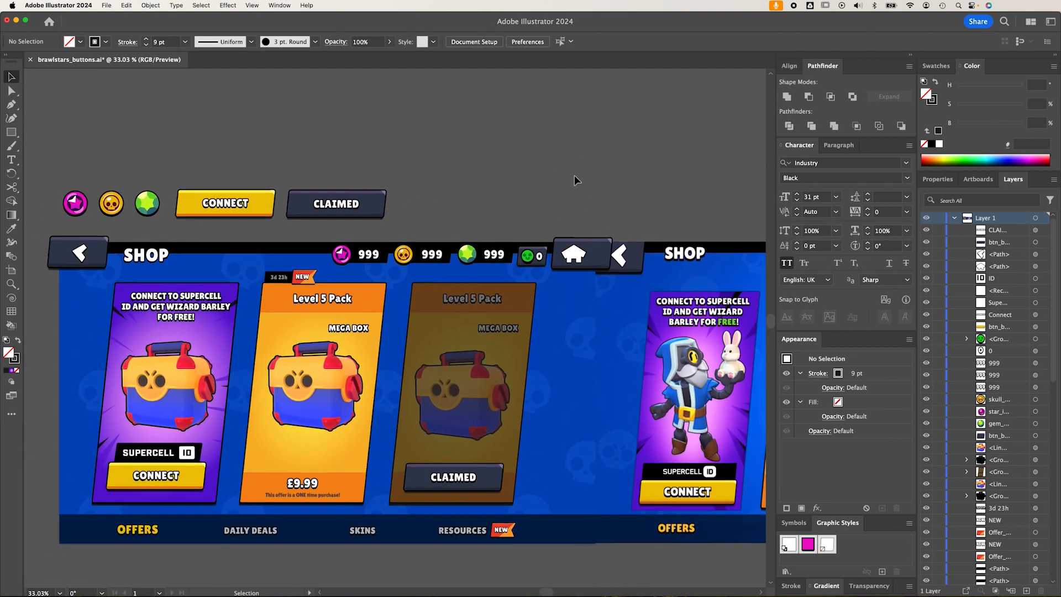
left_click_drag(541, 213, 561, 159)
left_click_drag(675, 274, 694, 279)
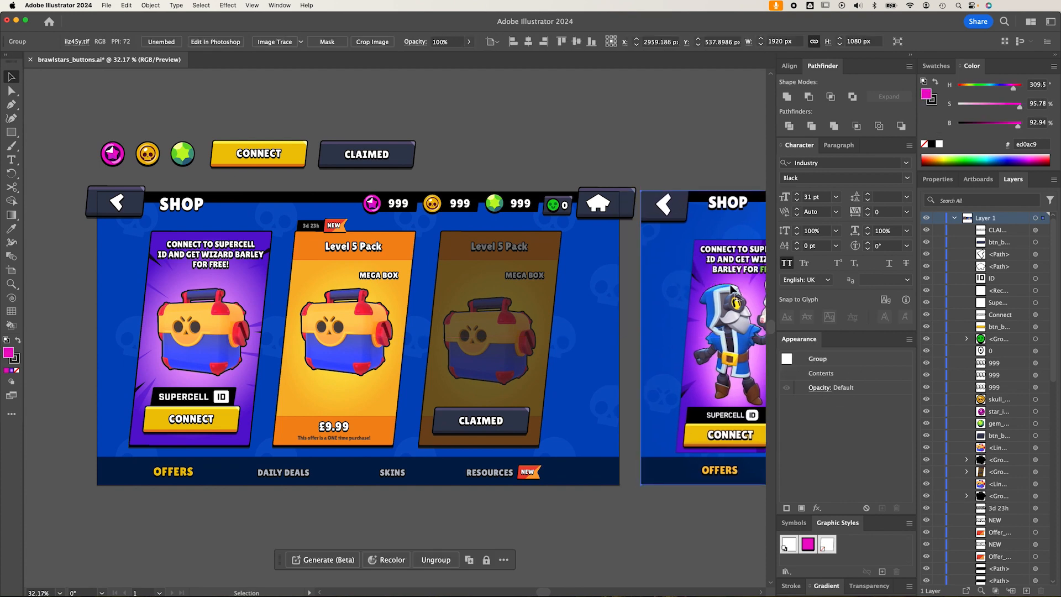
scroll(989, 445, "down", 15)
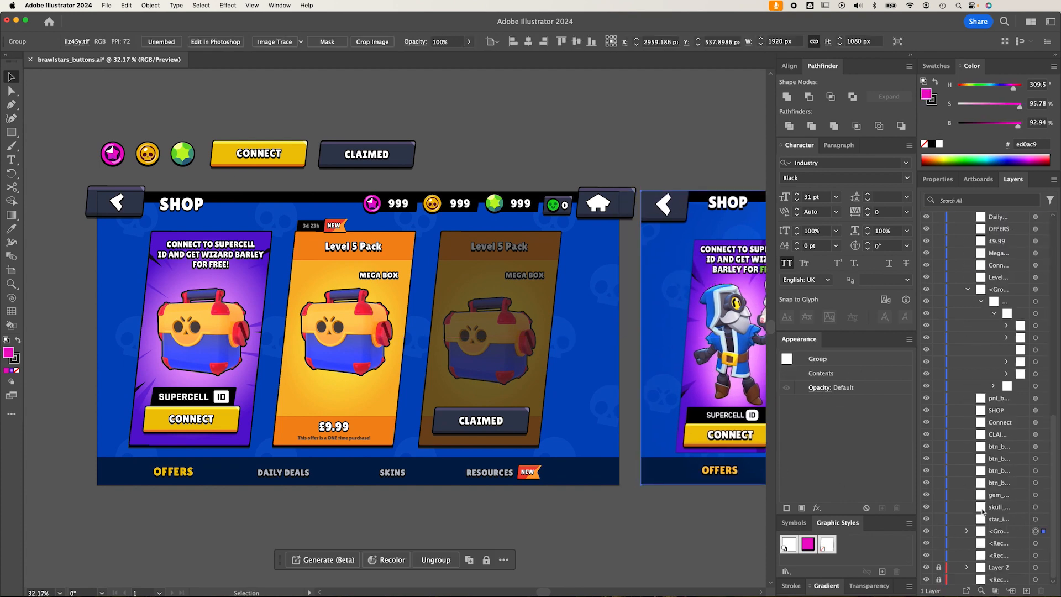
left_click(927, 532)
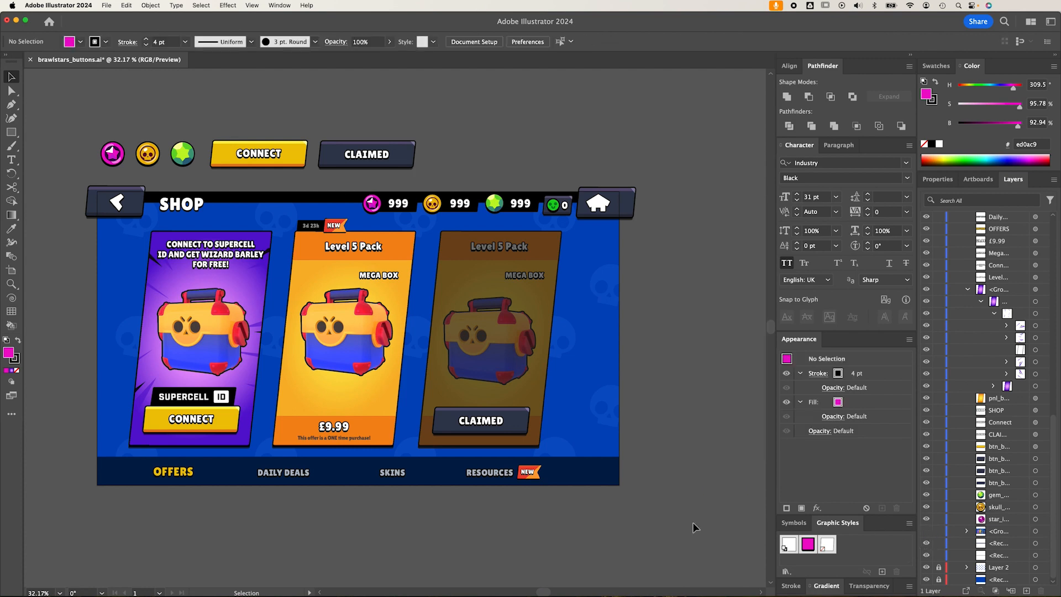
Copy the CONNECT button with its label onto the lower part of the middle Level 5 Pack card.
left_click_drag(532, 470, 604, 447)
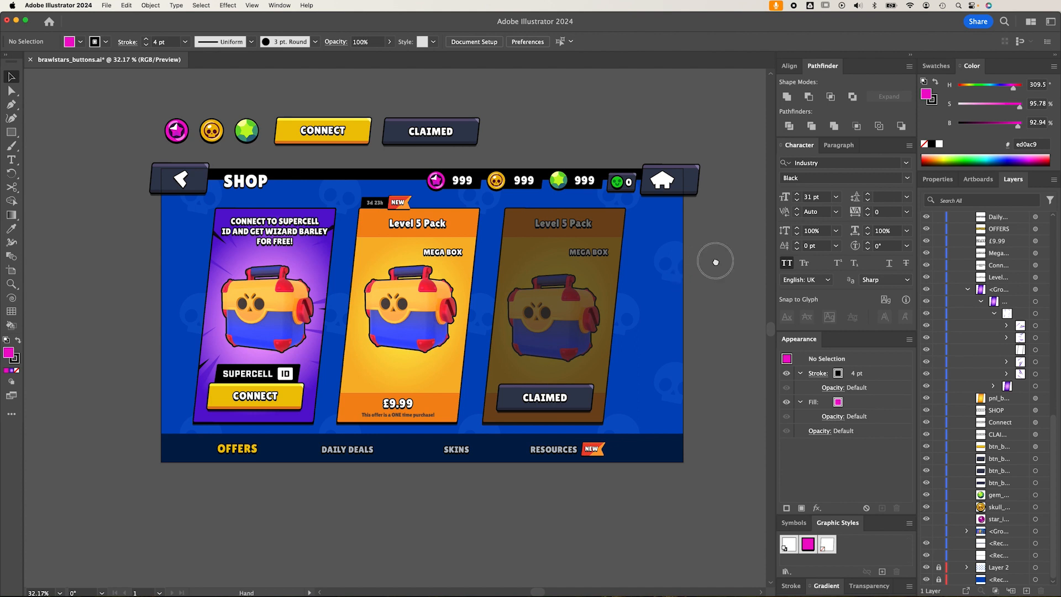
left_click_drag(715, 261, 718, 251)
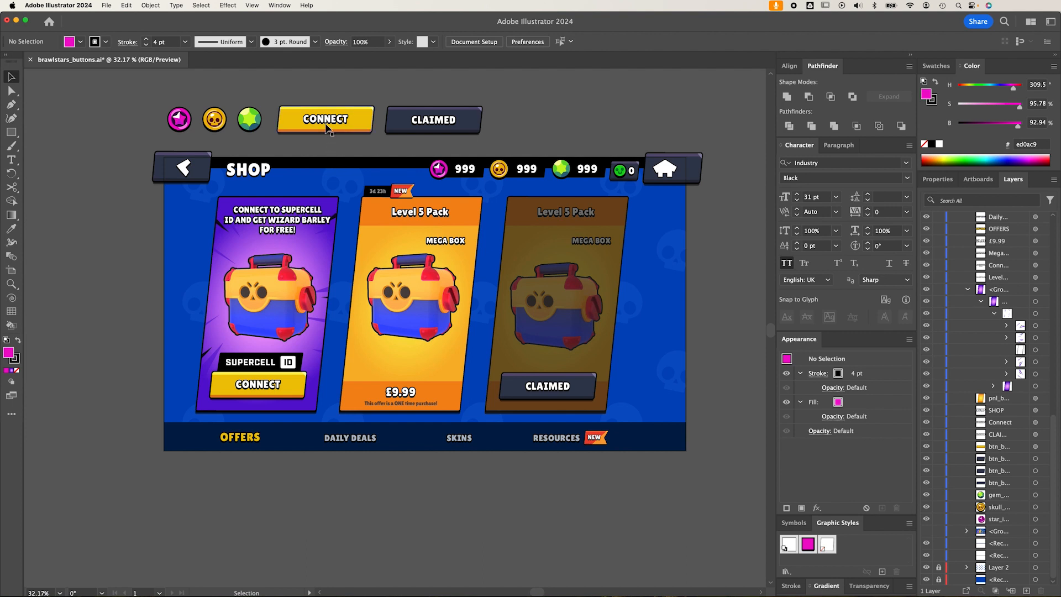
left_click_drag(337, 134, 403, 372)
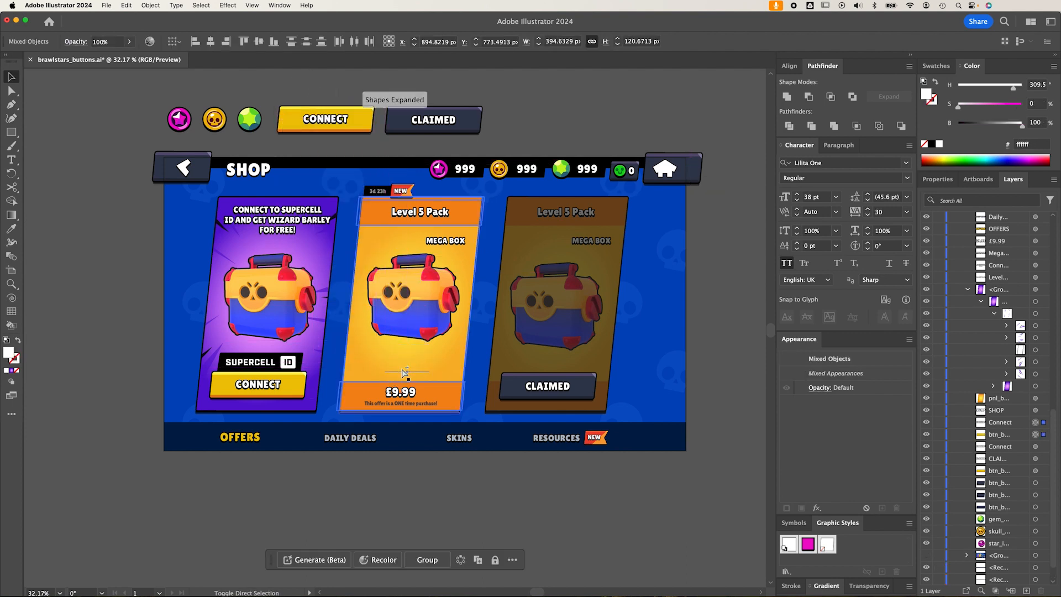